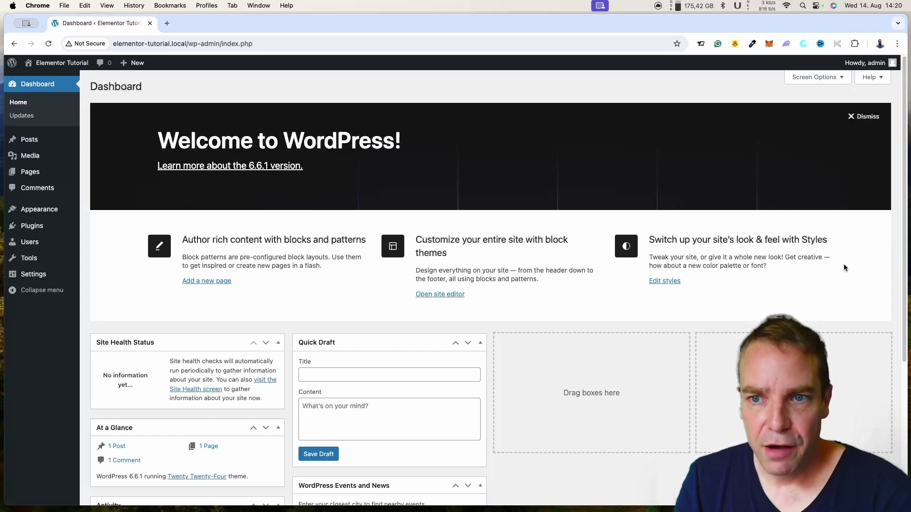
Dismiss the Welcome to WordPress panel and go to Appearance > Themes.
left_click(863, 116)
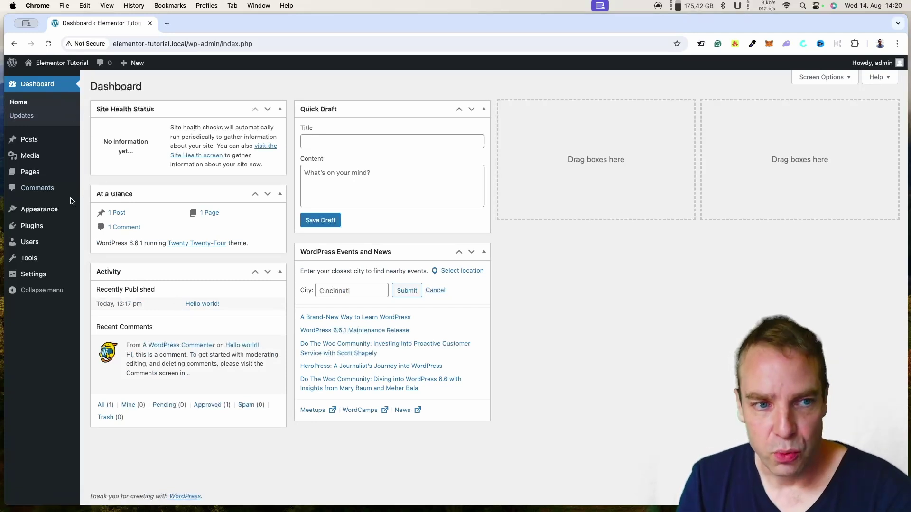
mouse_move(52, 210)
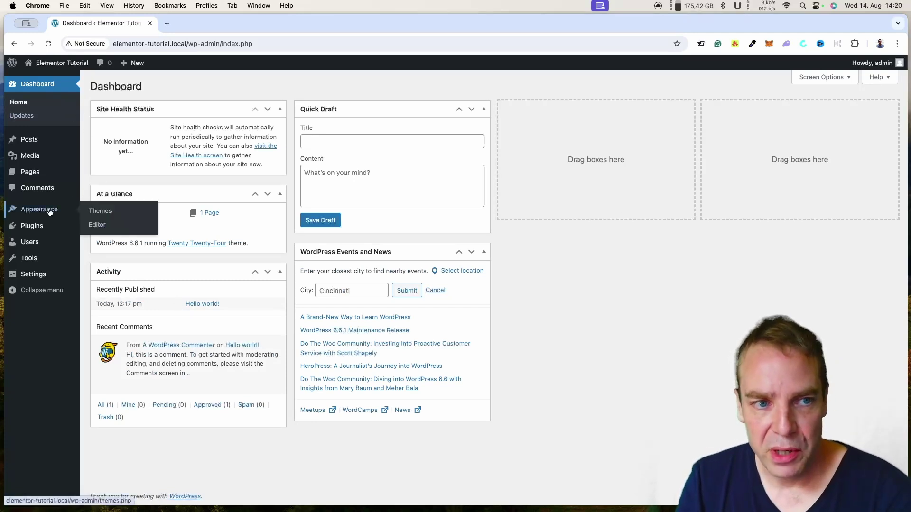
left_click(99, 211)
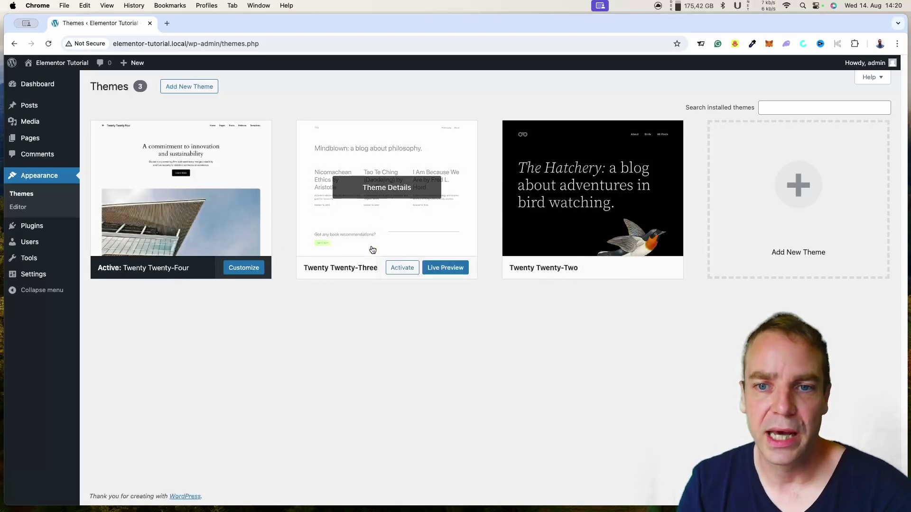
Delete the Twenty Twenty-Two theme from its details view and confirm the deletion.
left_click(620, 230)
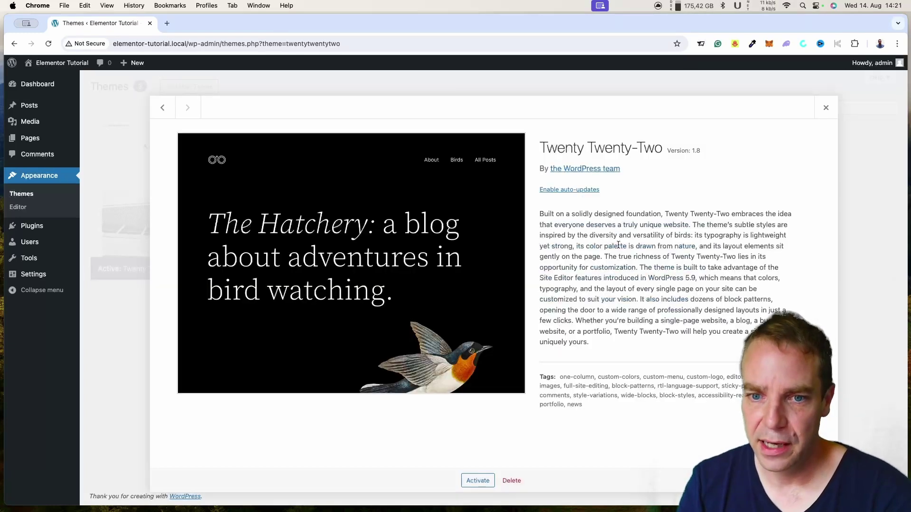
left_click(511, 482)
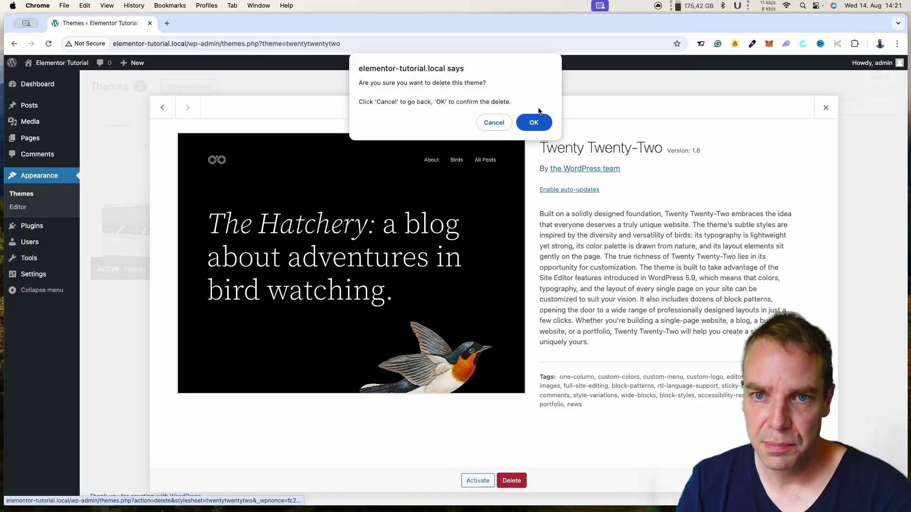
left_click(534, 123)
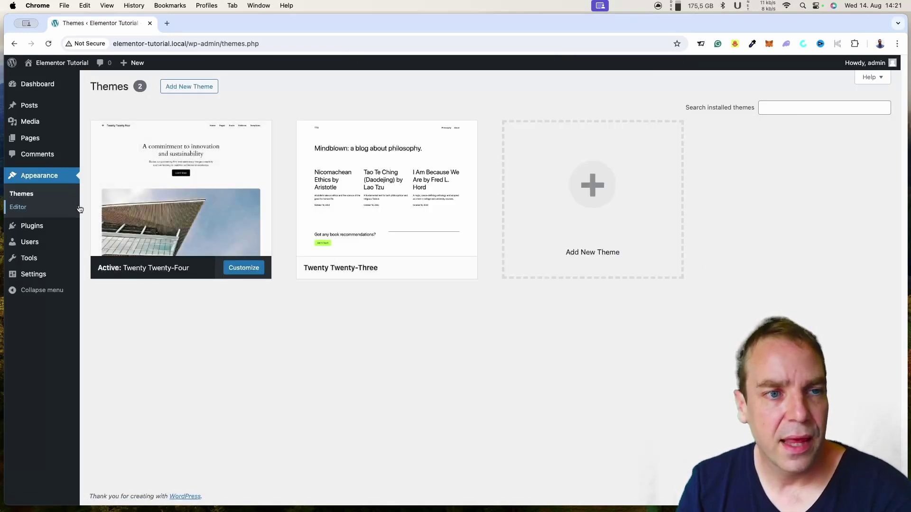
Install the Astra theme from Add New Theme and activate it.
left_click(199, 93)
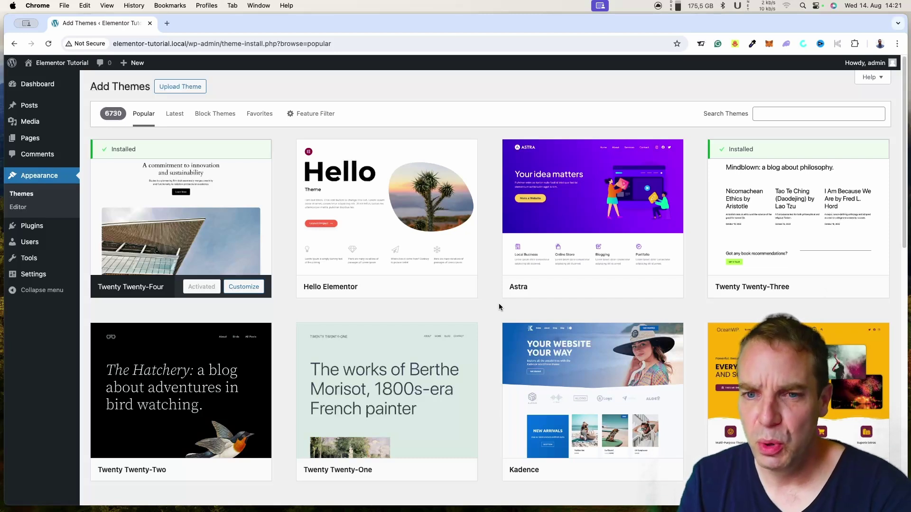
mouse_move(532, 292)
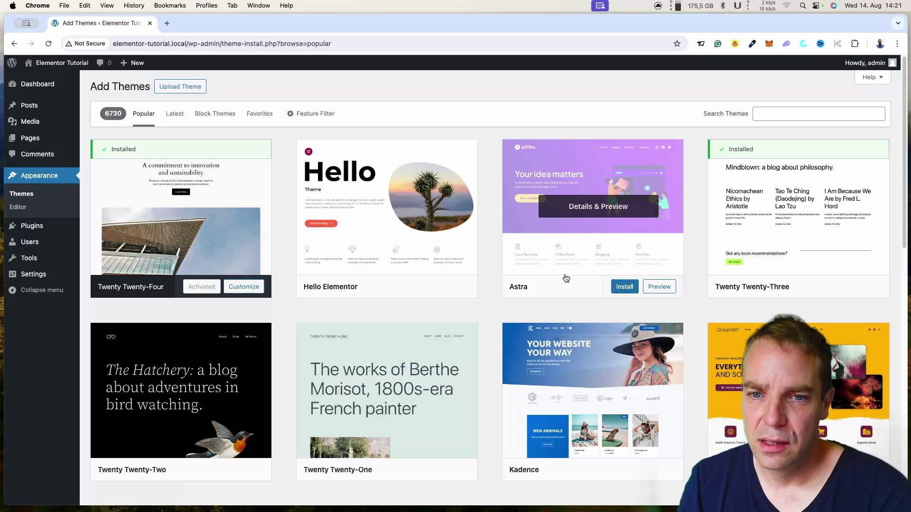
left_click(625, 290)
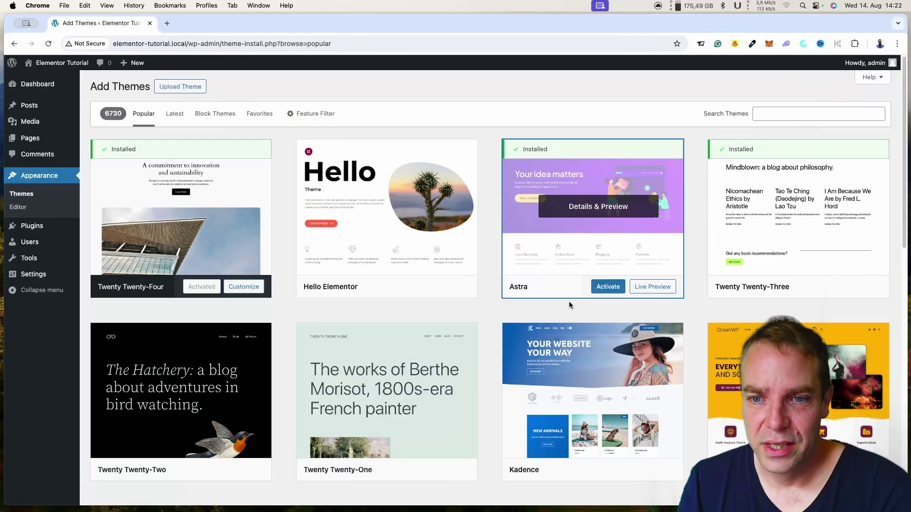
left_click(610, 289)
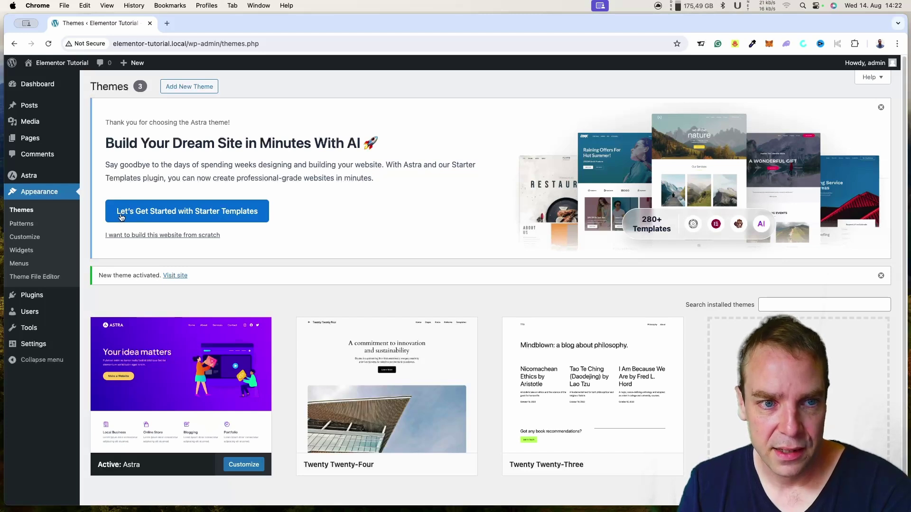
Start Starter Templates on the classic Build with Templates path, dismissing the AI builder suggestion.
left_click(206, 217)
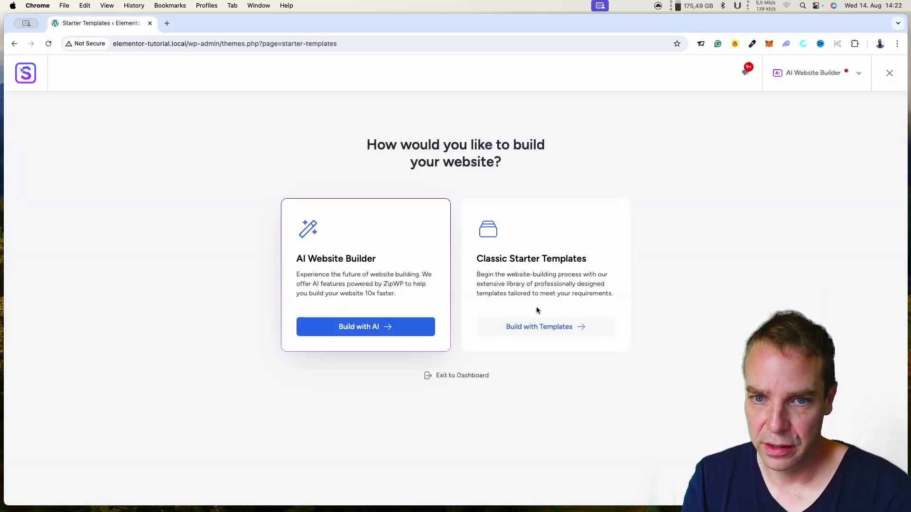
left_click(549, 326)
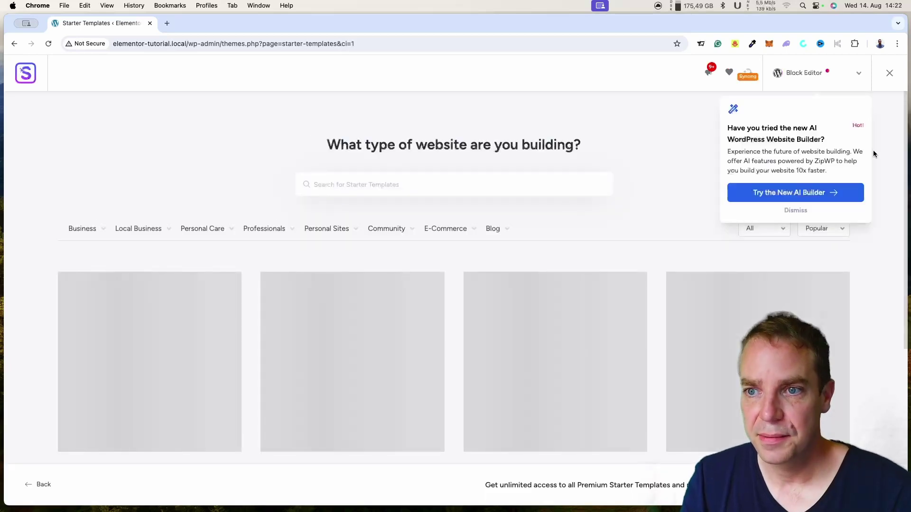
left_click(800, 212)
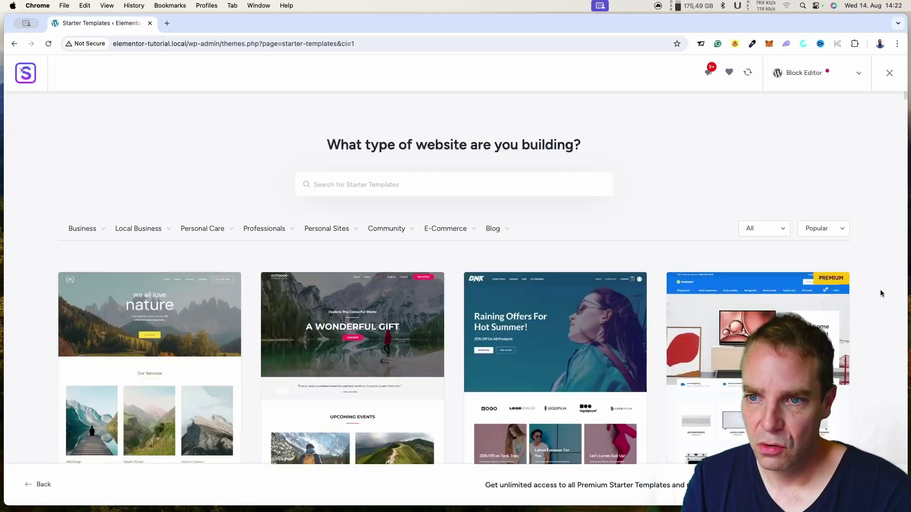
Check the template filter and sort options, then choose Elementor as the page builder.
left_click(778, 229)
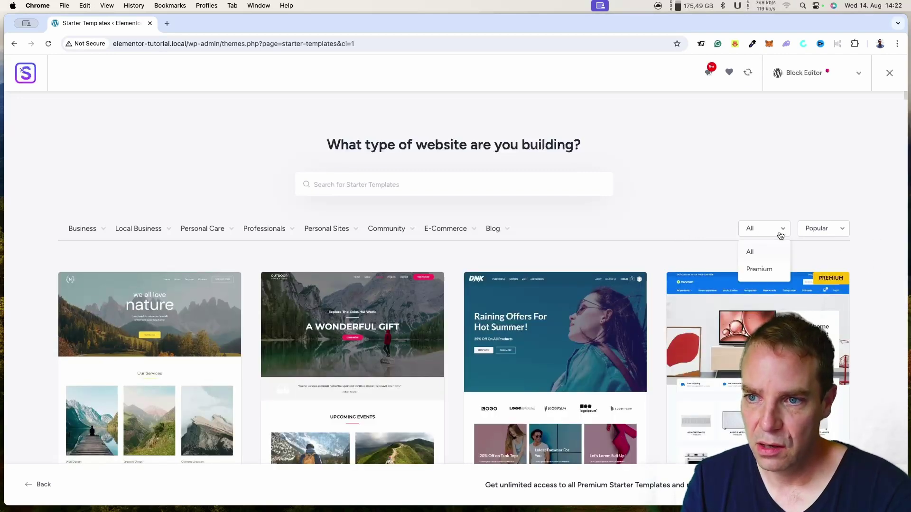
left_click(820, 233)
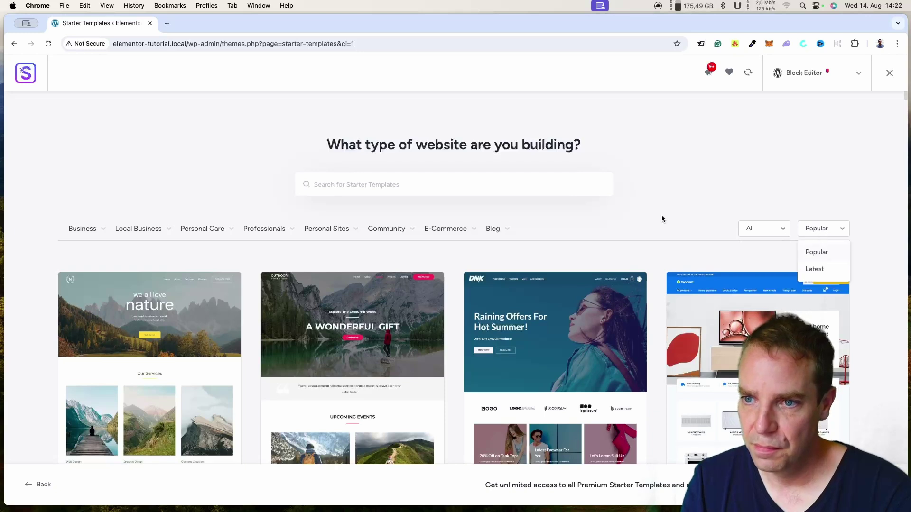
left_click(690, 223)
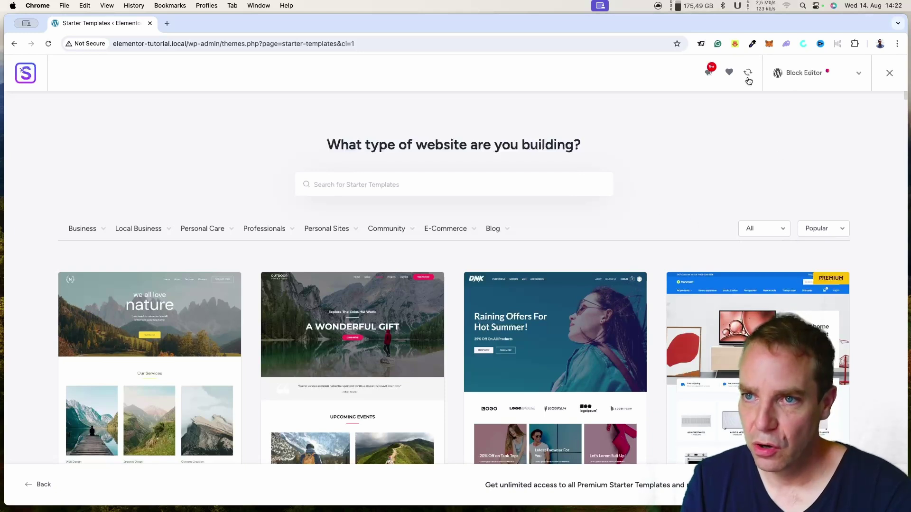
left_click(860, 76)
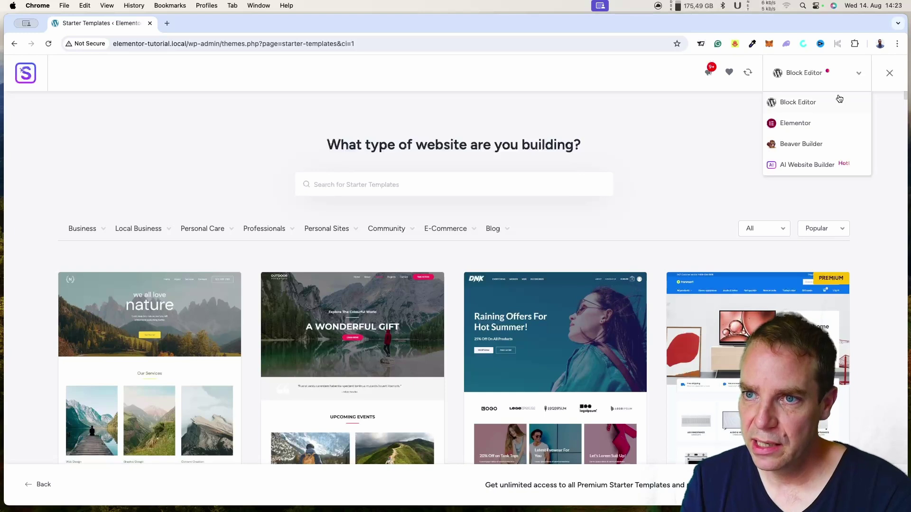
left_click(795, 124)
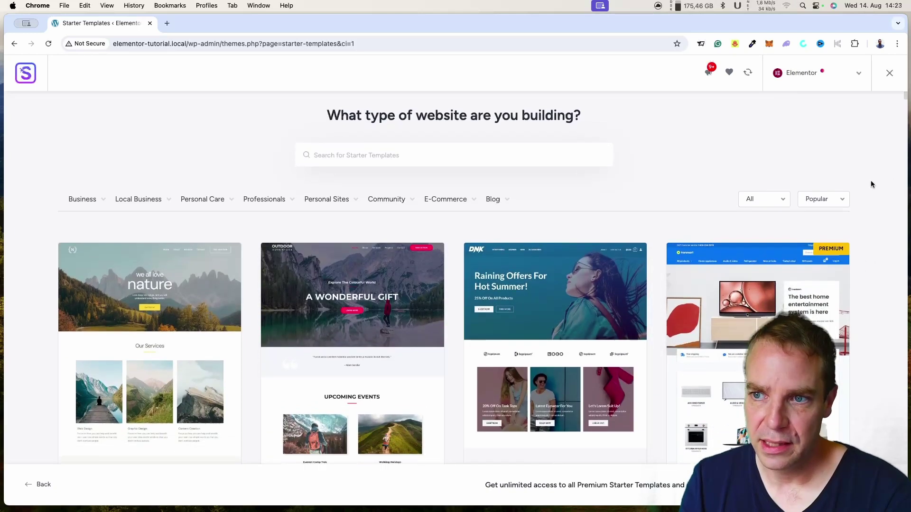
Browse the Elementor template grid and select the Planet Earth template.
scroll(882, 198, "down", 10)
scroll(884, 203, "down", 18)
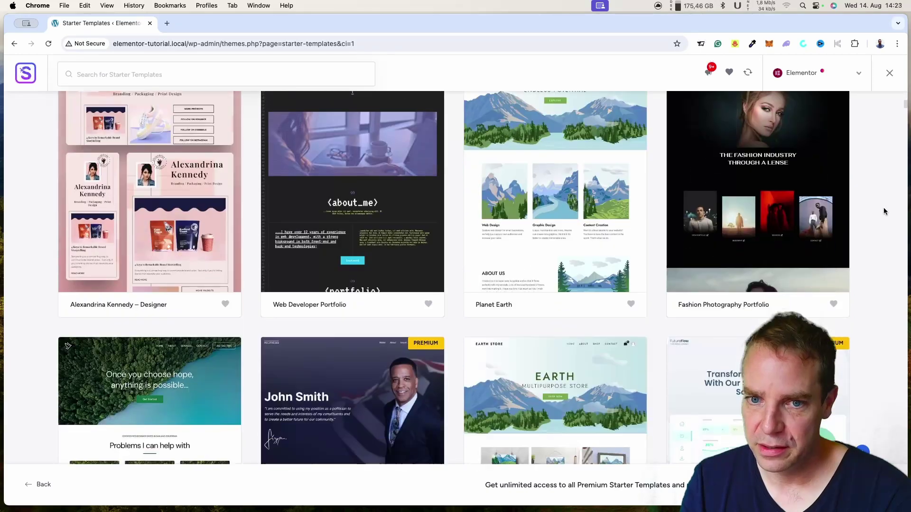
scroll(883, 217, "down", 11)
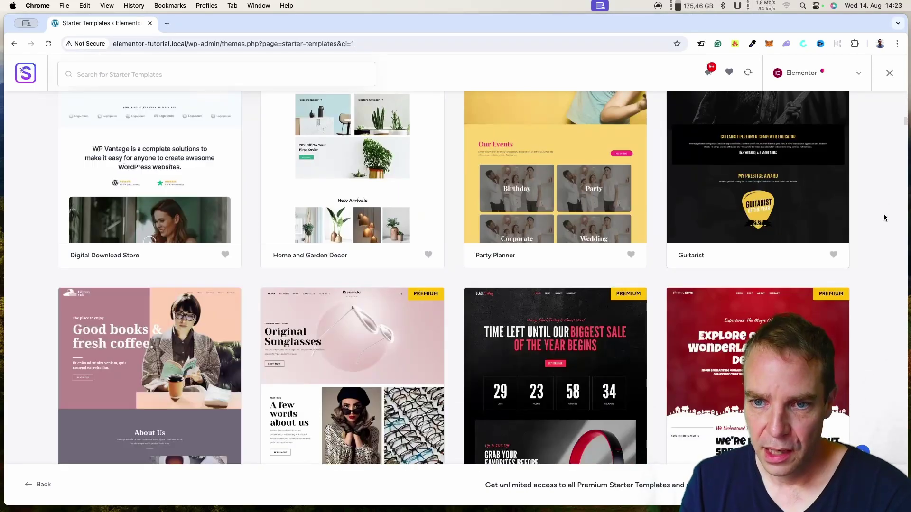
scroll(884, 217, "up", 2)
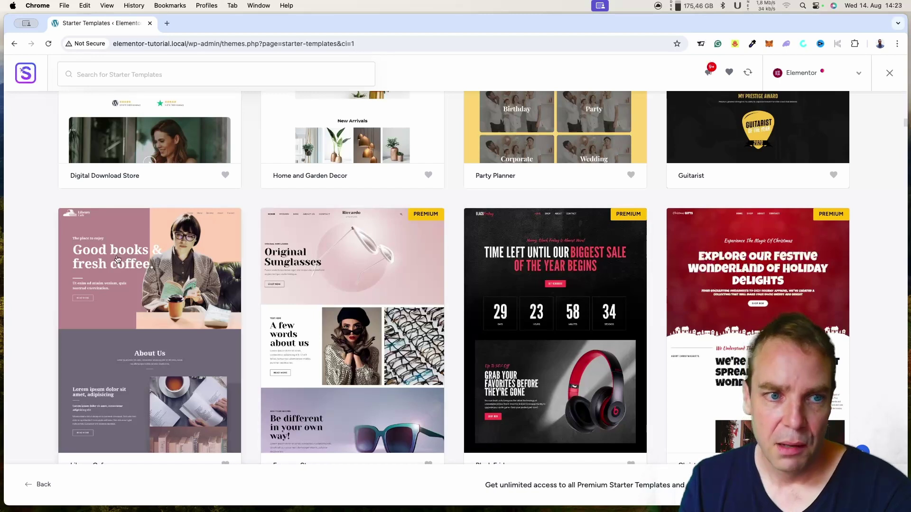
scroll(856, 301, "down", 4)
scroll(858, 304, "down", 12)
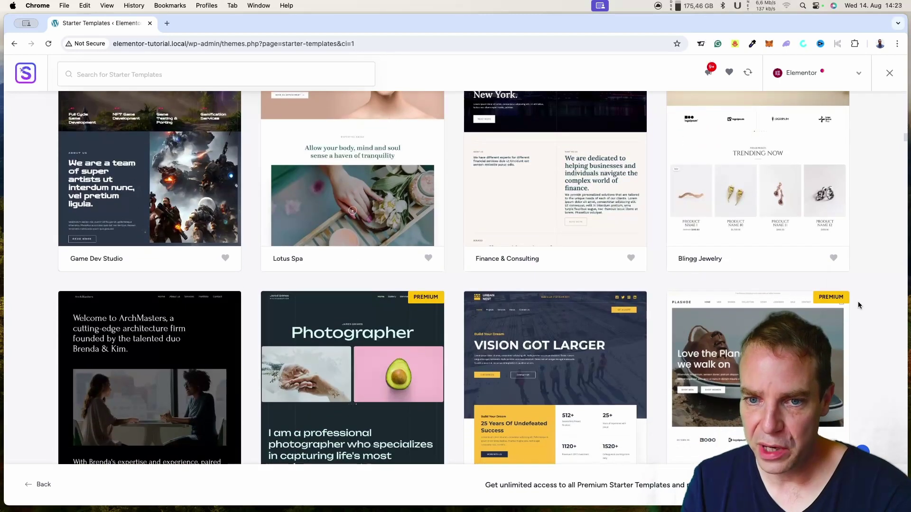
scroll(857, 303, "down", 3)
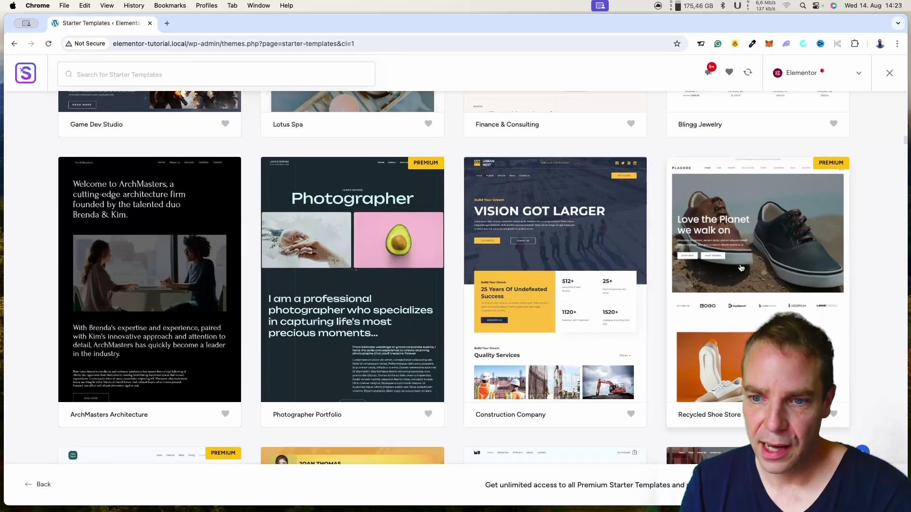
scroll(520, 226, "down", 3)
scroll(425, 364, "down", 10)
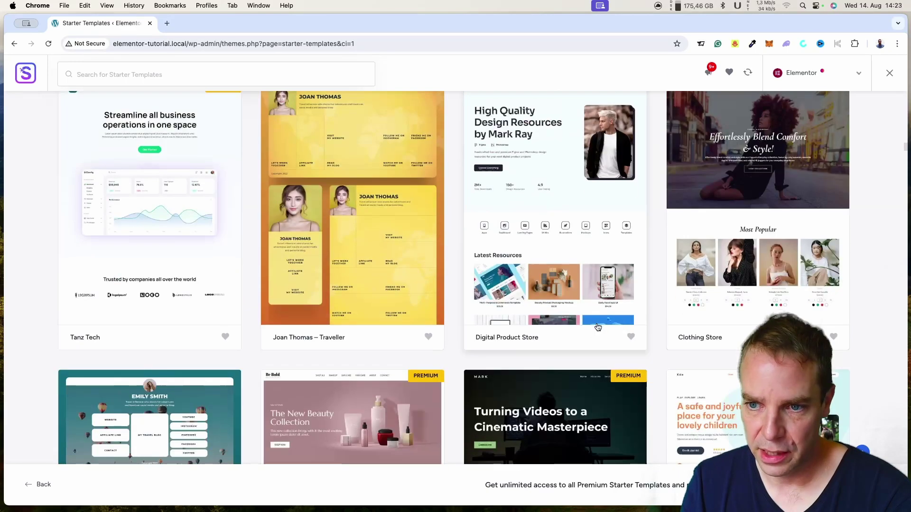
scroll(738, 305, "up", 15)
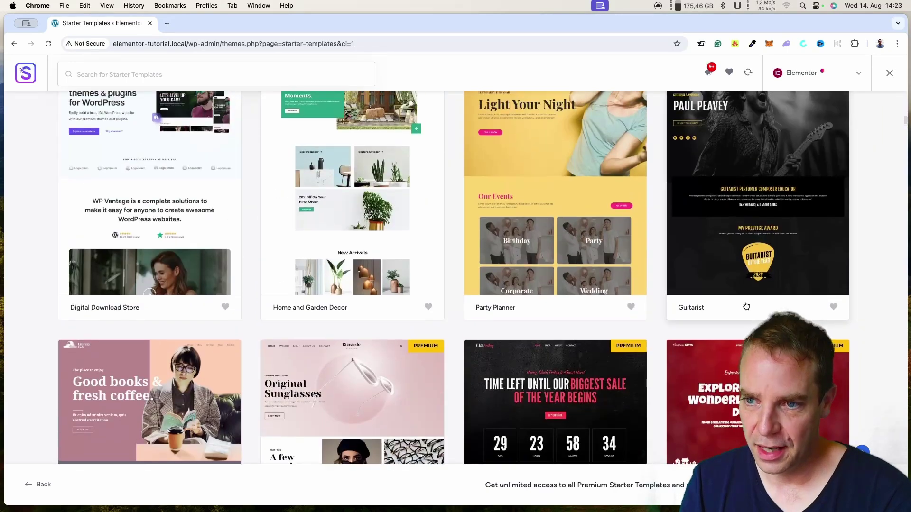
scroll(778, 311, "down", 4)
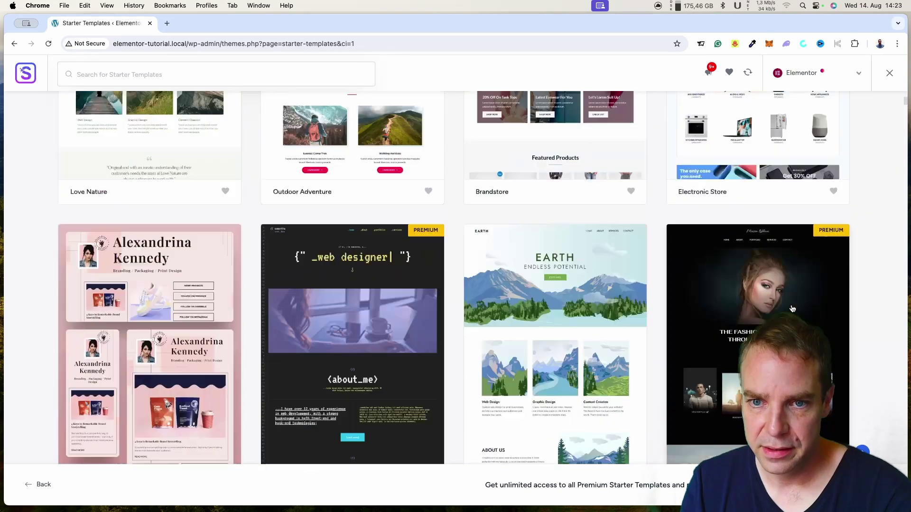
scroll(778, 310, "up", 7)
scroll(792, 309, "down", 1)
scroll(792, 308, "down", 6)
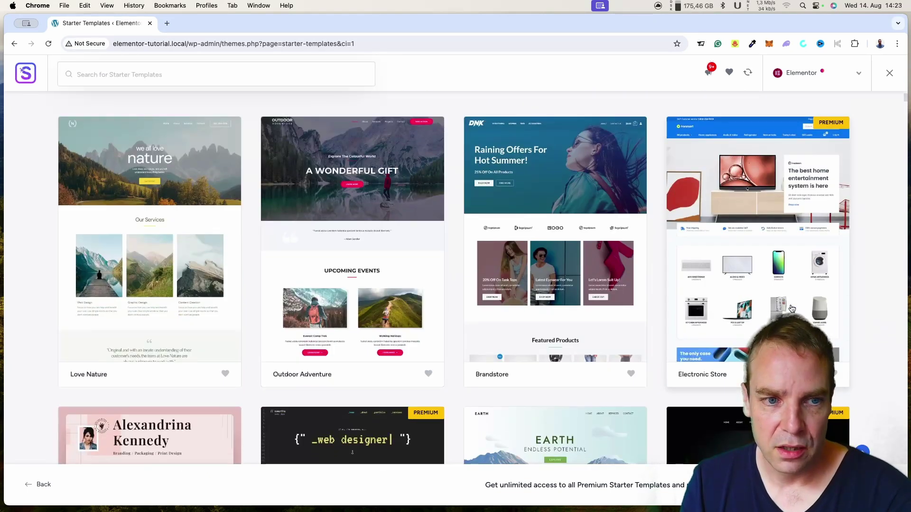
scroll(792, 309, "down", 1)
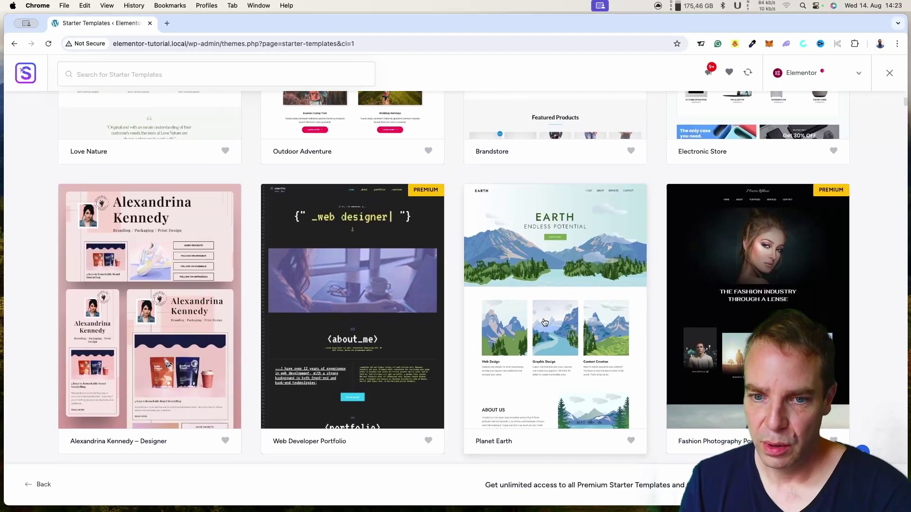
left_click(541, 320)
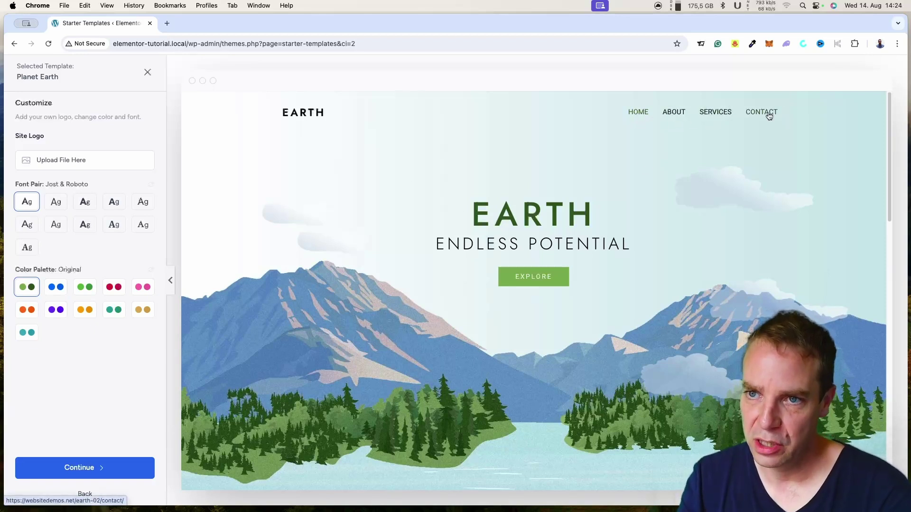
Try the Plus Jakarta Sans & Manrope and Lexend & DM Sans pairs, then keep Jost & Roboto.
left_click_drag(889, 147, 892, 179)
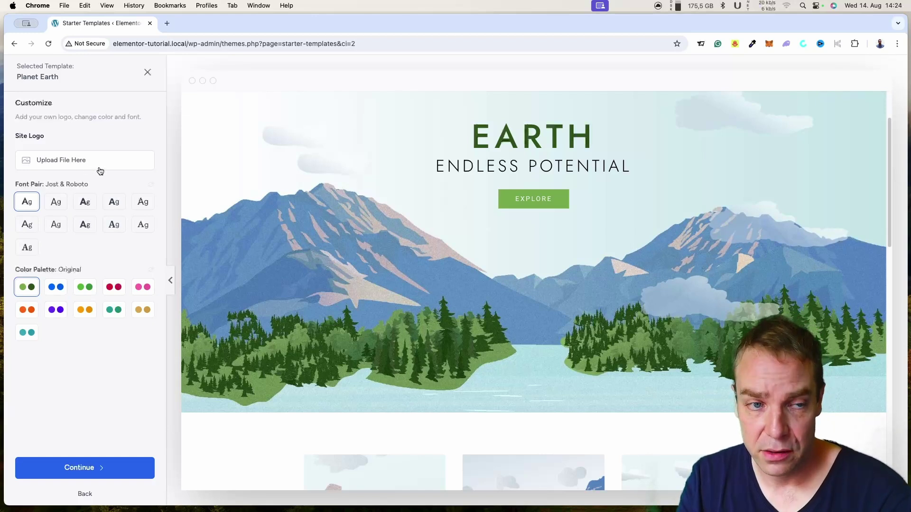
scroll(233, 196, "up", 3)
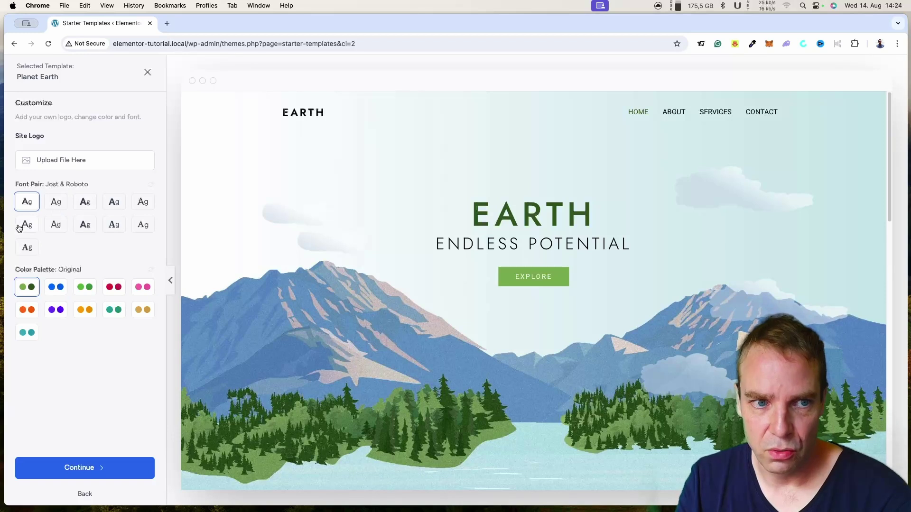
left_click(56, 203)
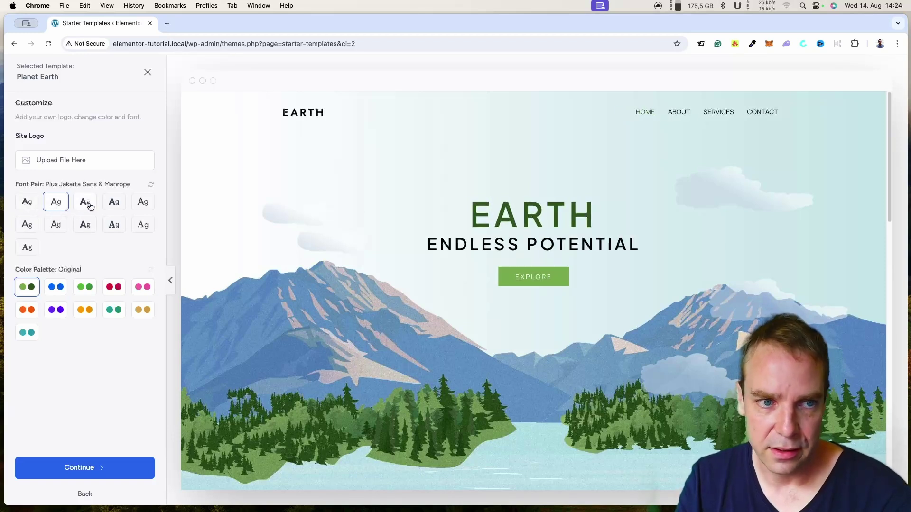
left_click(85, 203)
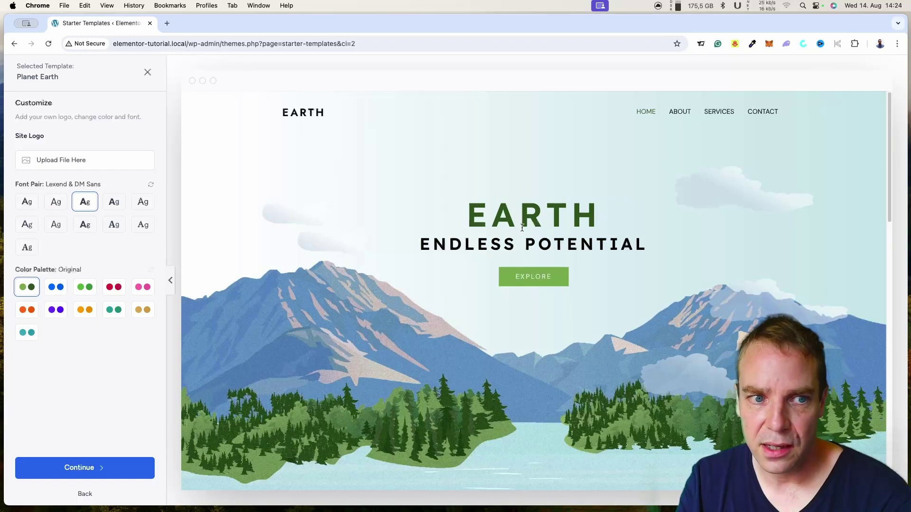
left_click(33, 210)
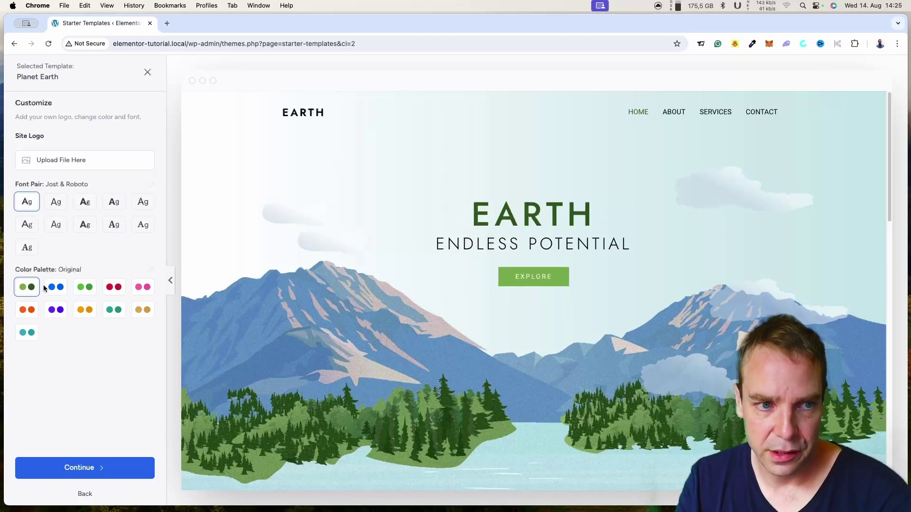
Preview palettes Style 1 and Style 2, pick orange Style 7, and continue.
left_click(56, 287)
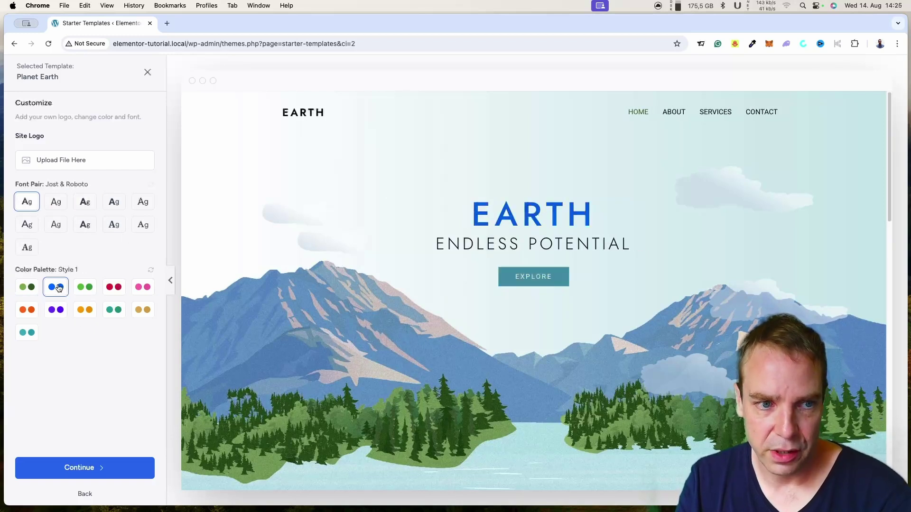
left_click(88, 290)
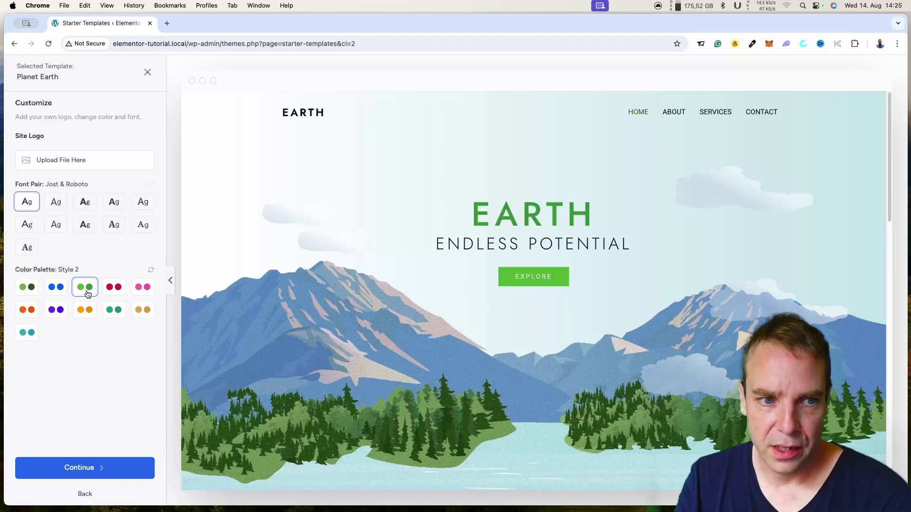
left_click(91, 316)
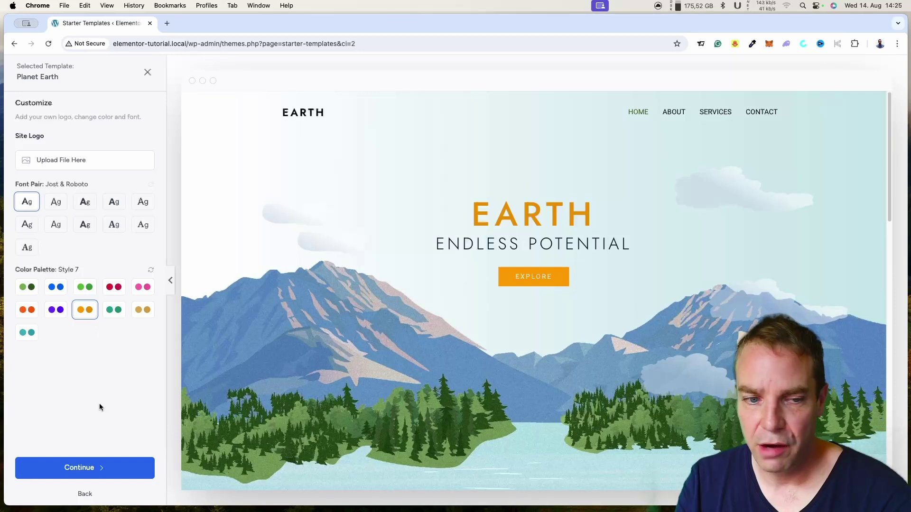
left_click(92, 469)
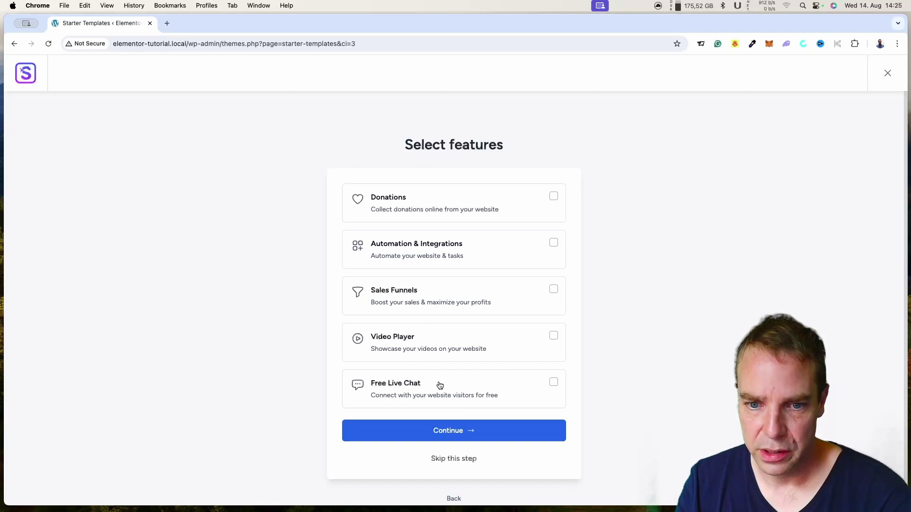
Skip the Select features step and submit to build the Planet Earth website.
left_click(456, 460)
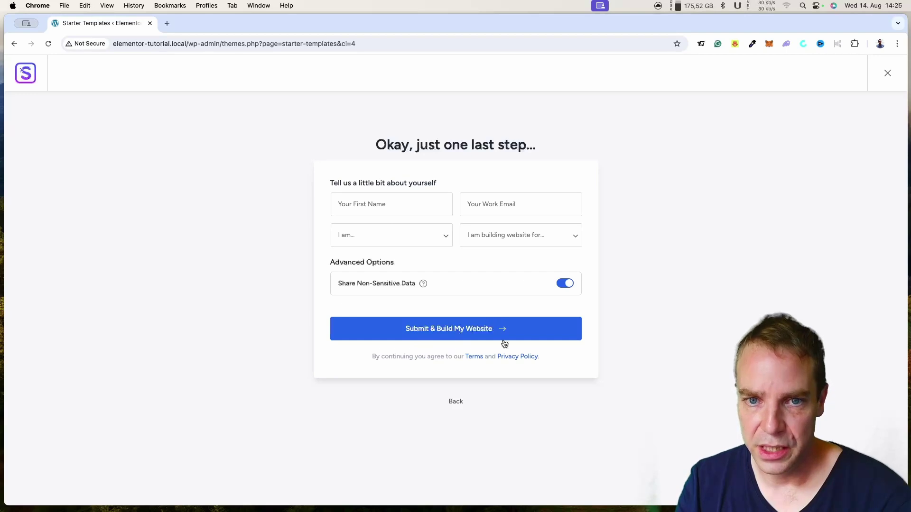
left_click(441, 330)
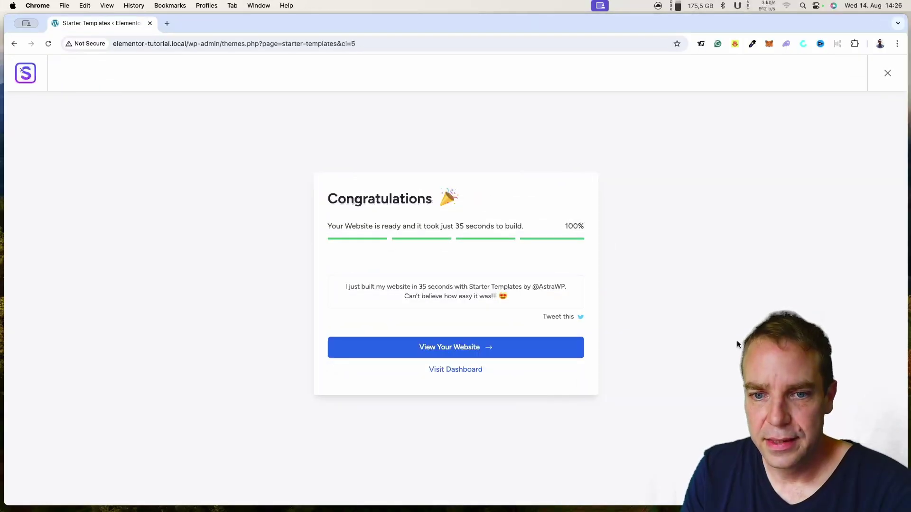
Go from the Congratulations screen to the WordPress Dashboard.
left_click(451, 374)
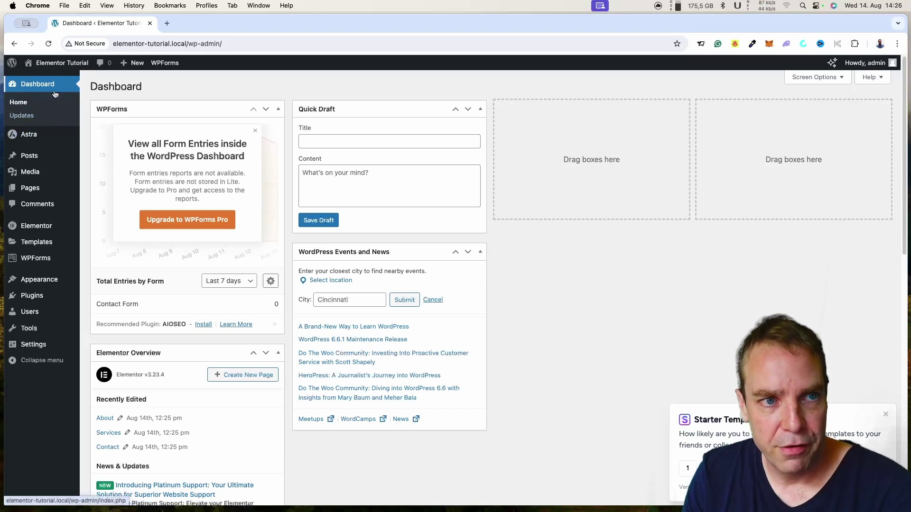
mouse_move(55, 66)
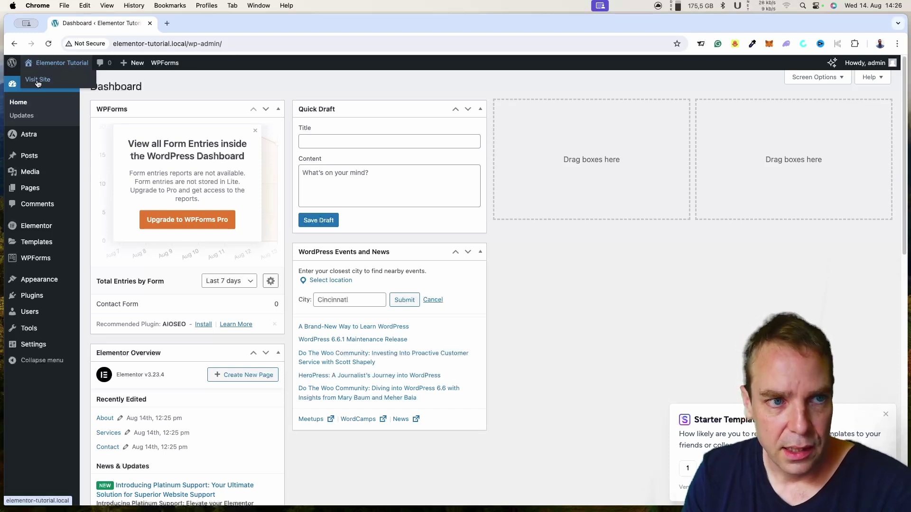
Open the live site in a new tab, scroll through it, then return to the Dashboard tab.
right_click(37, 81)
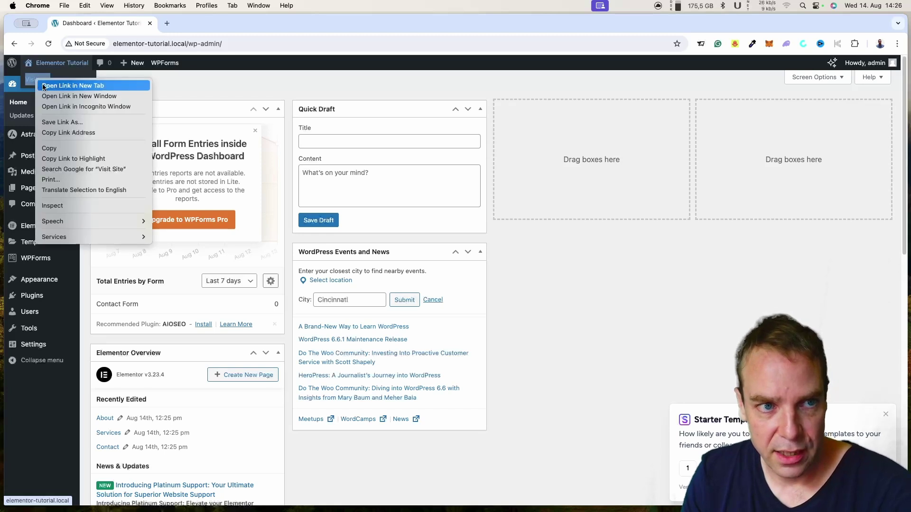
left_click(69, 85)
left_click(175, 25)
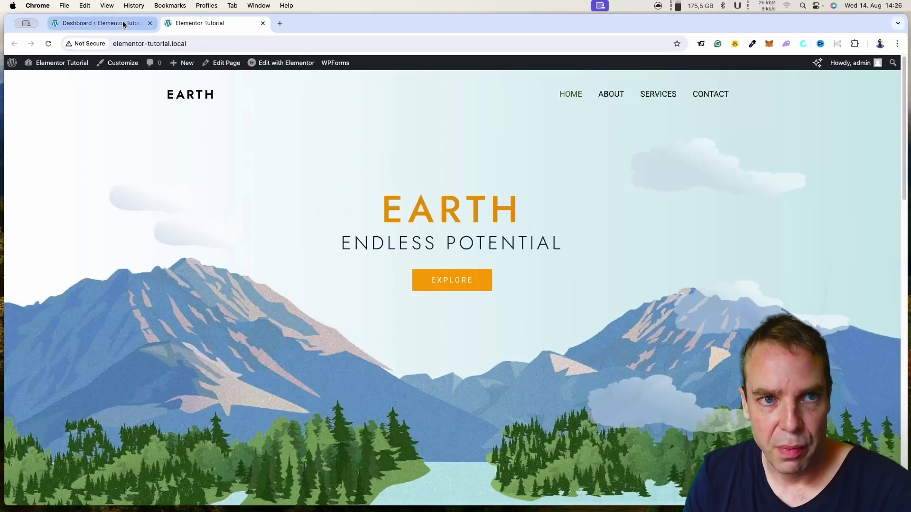
scroll(420, 274, "down", 20)
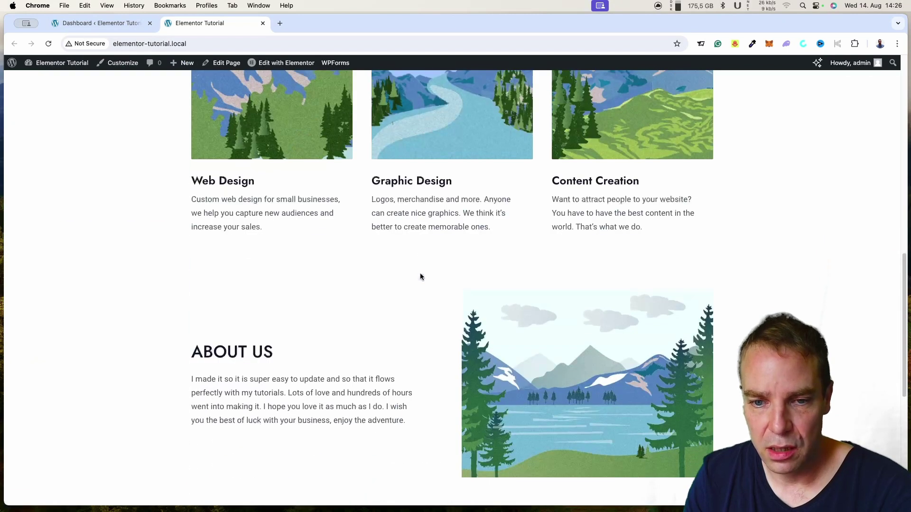
scroll(420, 276, "up", 20)
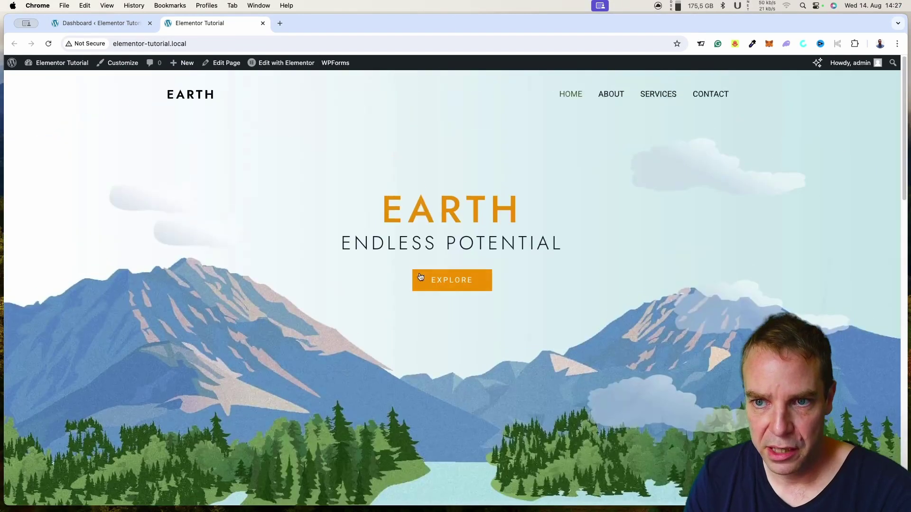
left_click(76, 23)
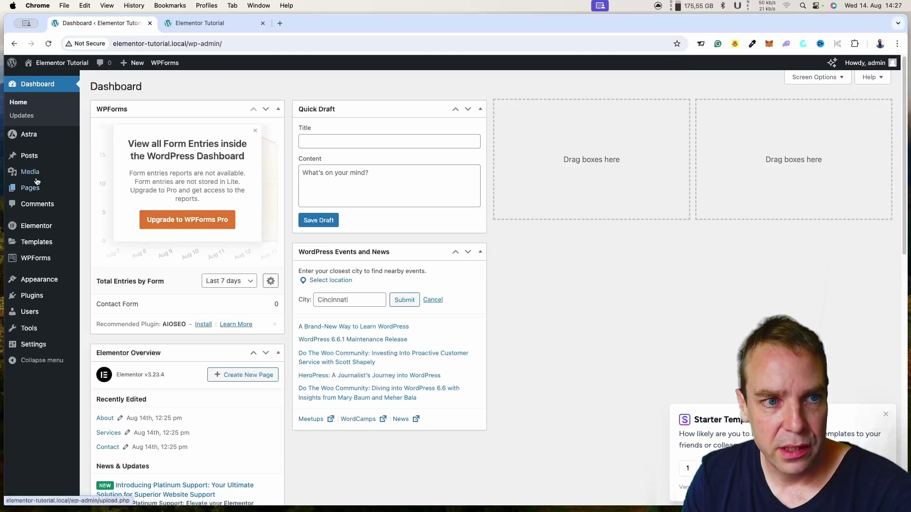
mouse_move(34, 142)
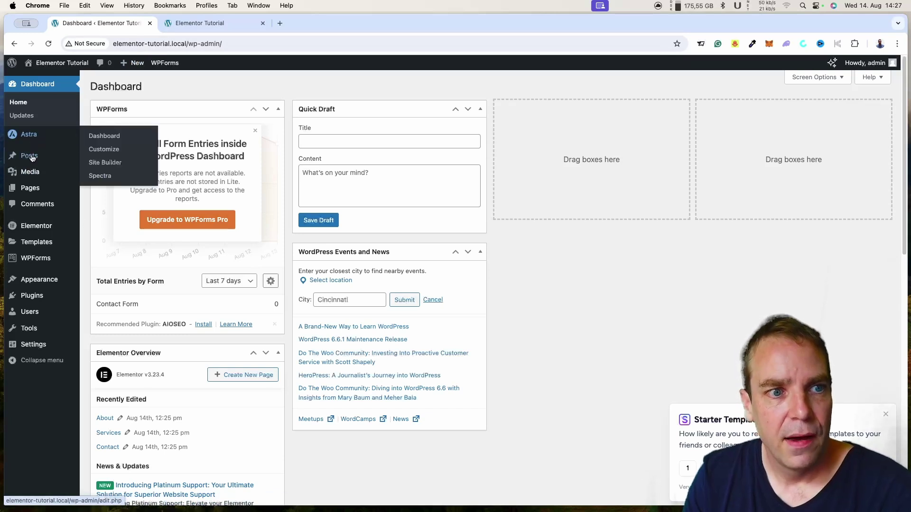
mouse_move(32, 231)
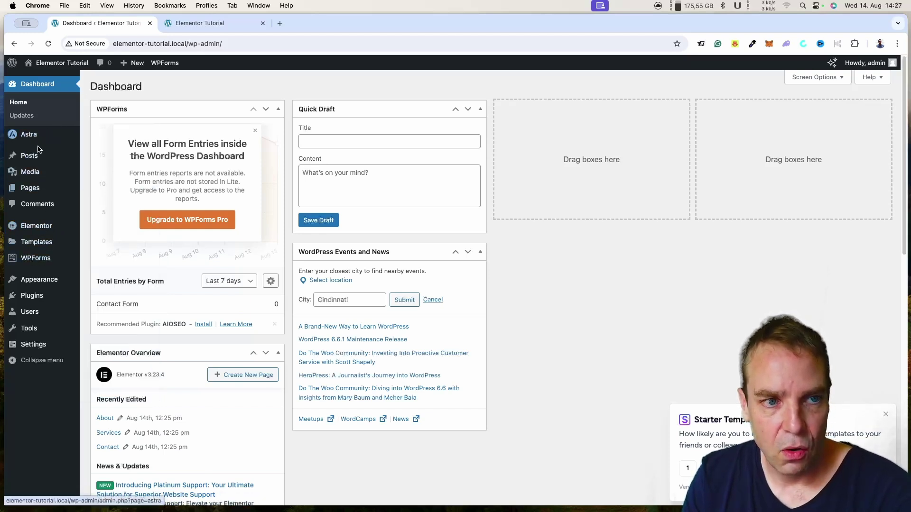
left_click(246, 20)
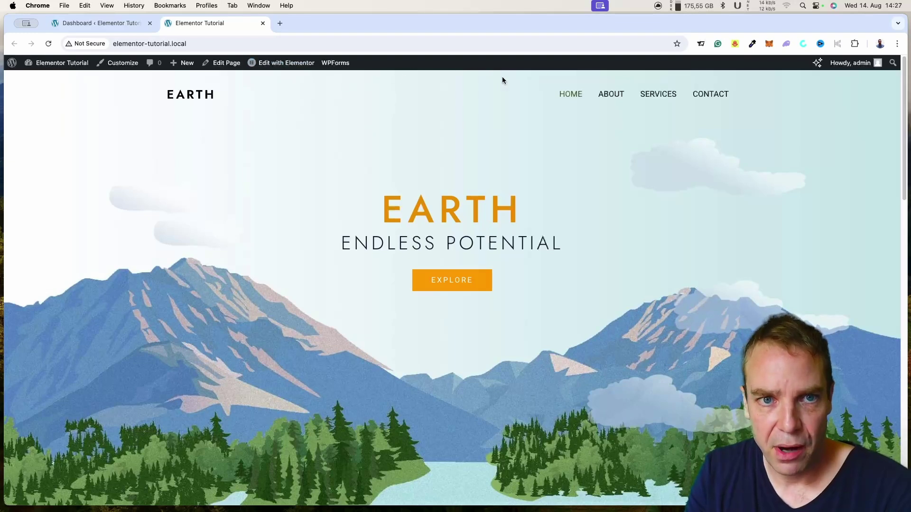
mouse_move(262, 68)
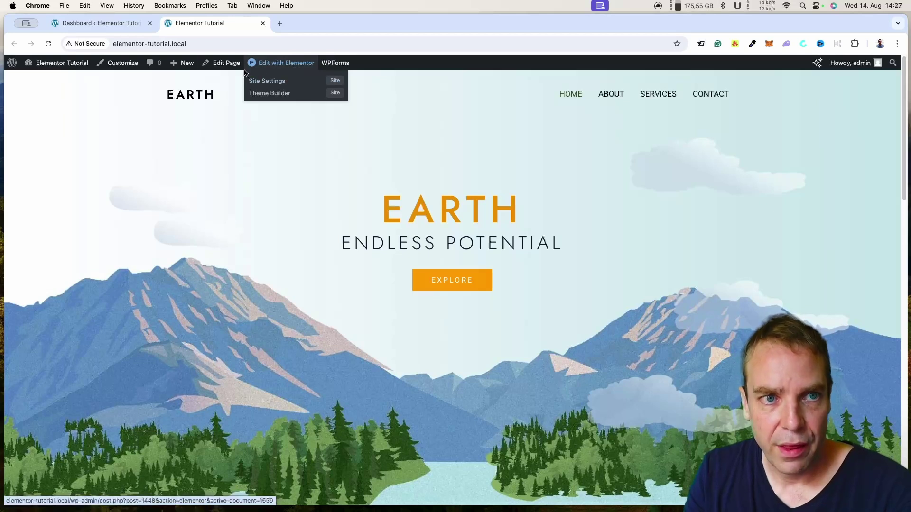
left_click(92, 25)
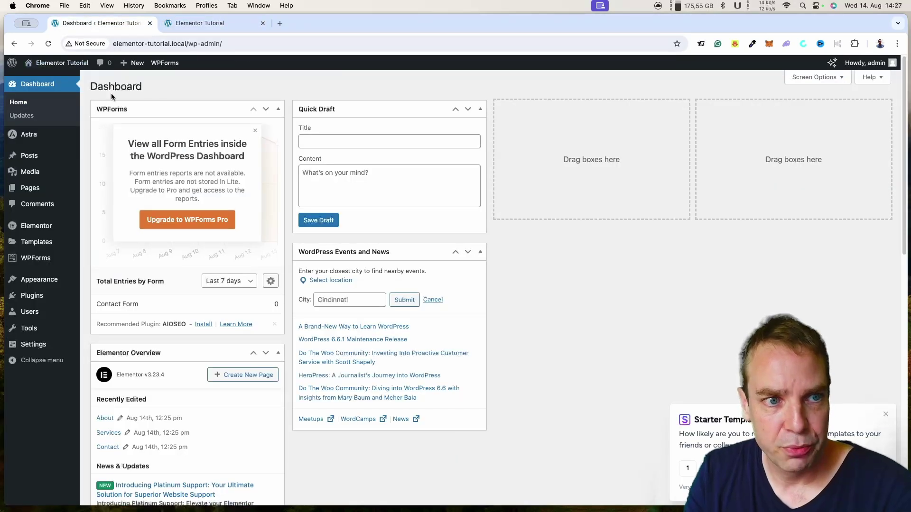
List all pages, then view the About and Home pages on the live site.
left_click(33, 191)
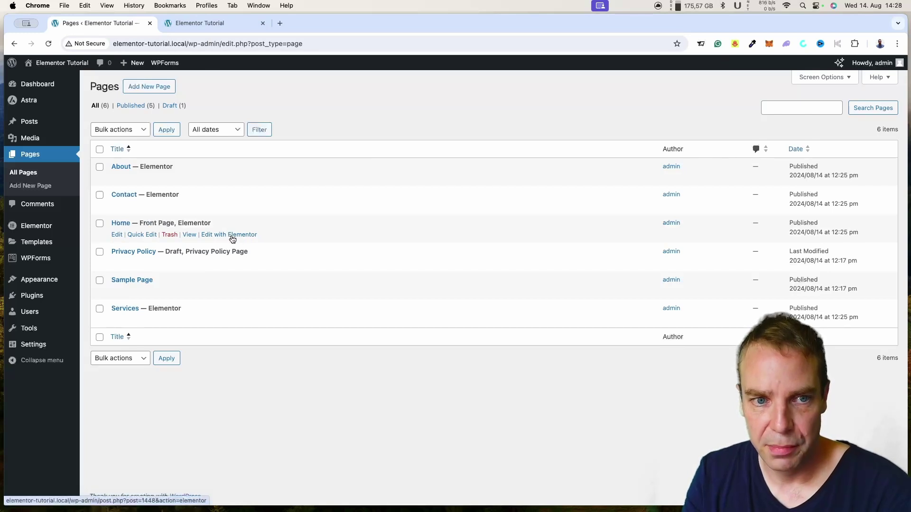
left_click(190, 24)
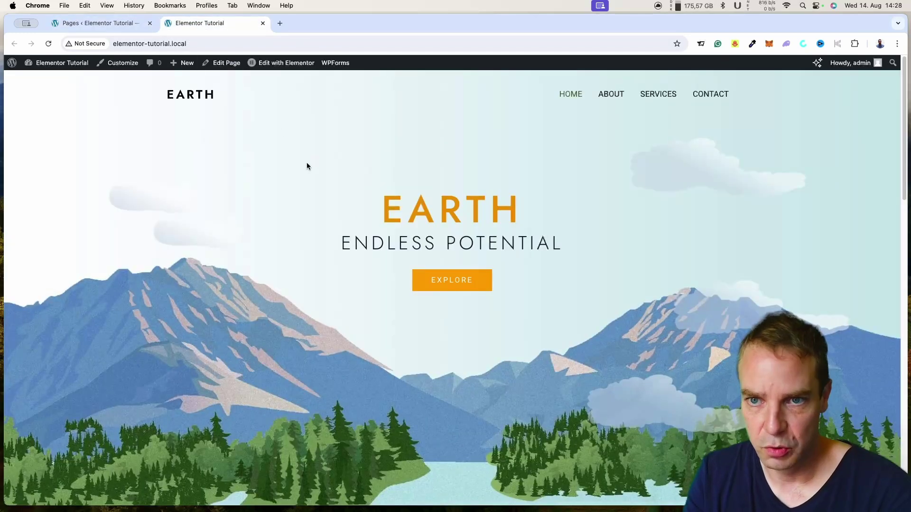
left_click(611, 94)
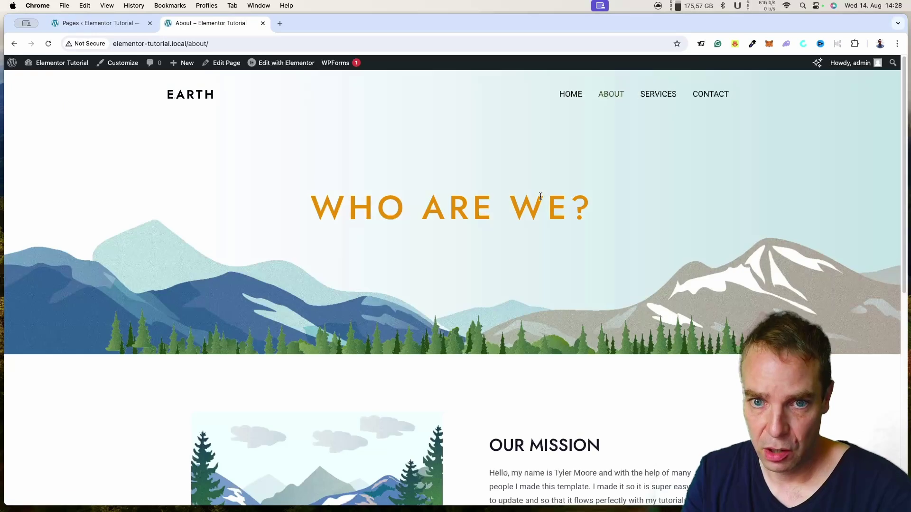
mouse_move(285, 66)
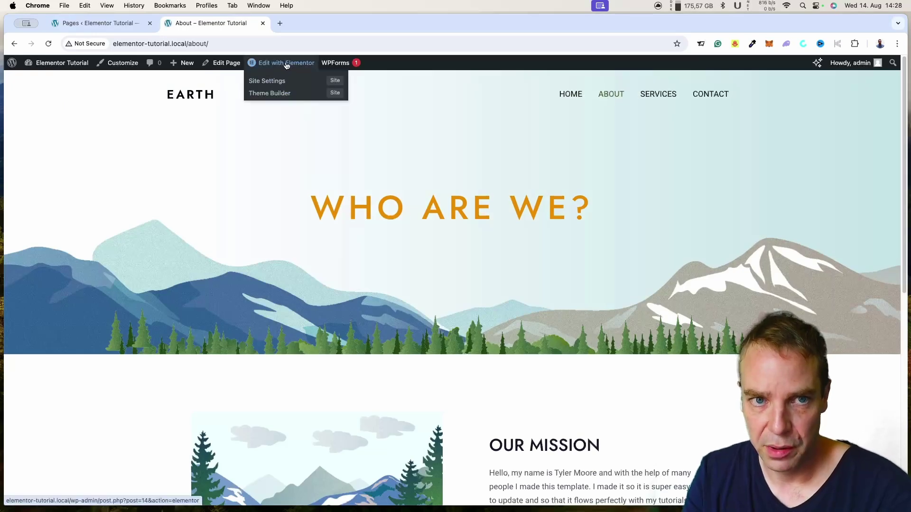
left_click(575, 102)
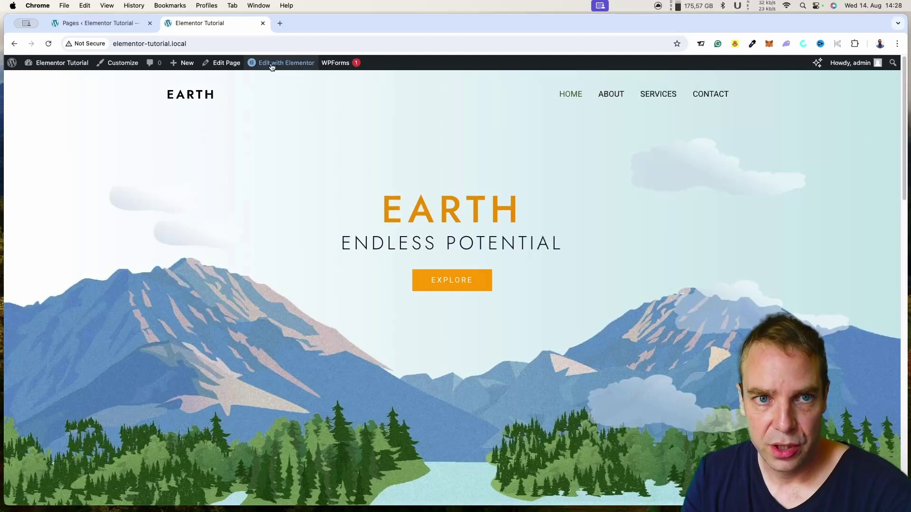
Open Edit with Elementor for the Home page in a new tab.
mouse_move(271, 67)
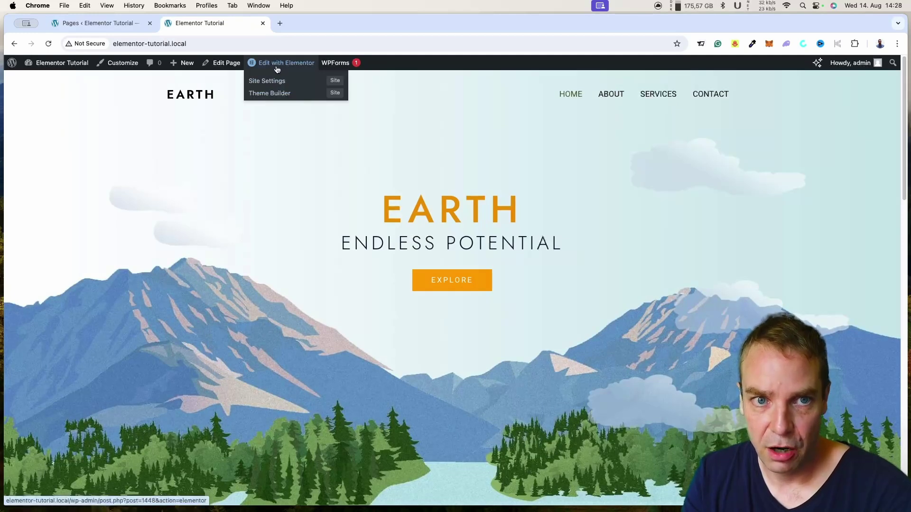
right_click(277, 67)
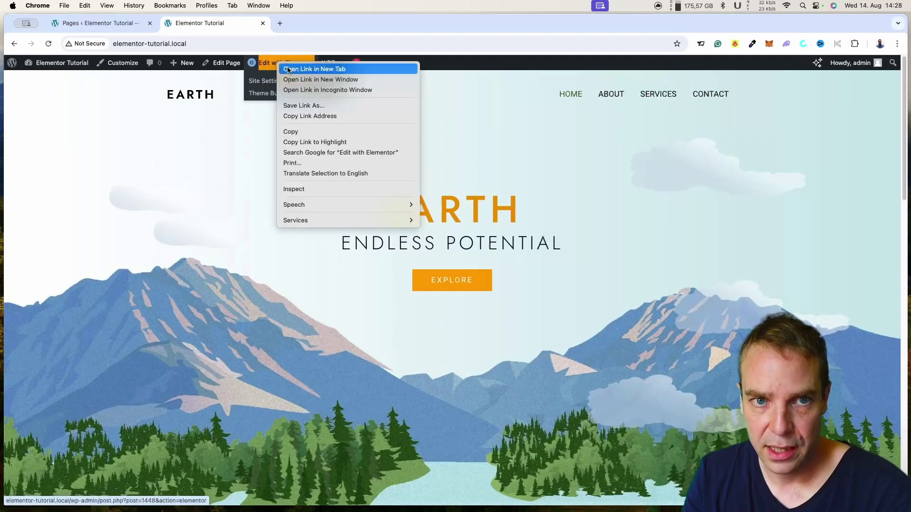
left_click(284, 68)
Switch to the Home page's Elementor tab, dismissing the notifications popup and Structure panel.
left_click(300, 25)
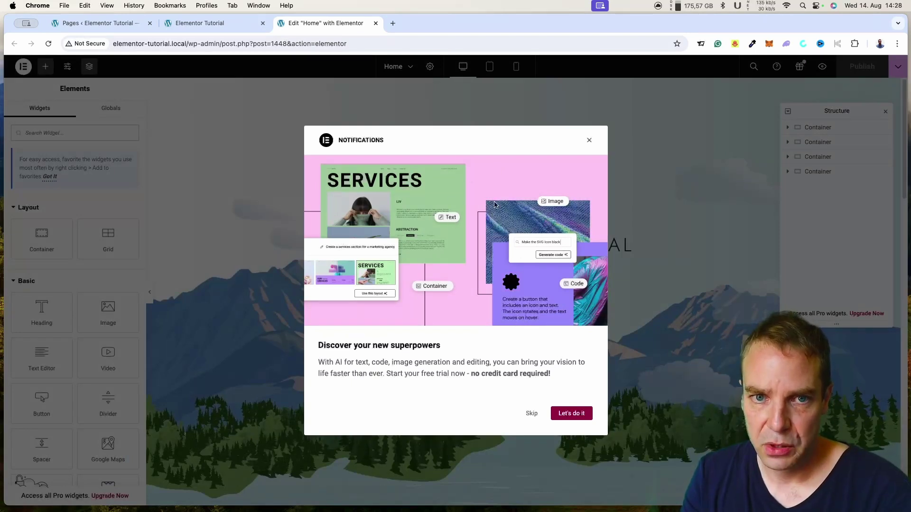
left_click(589, 141)
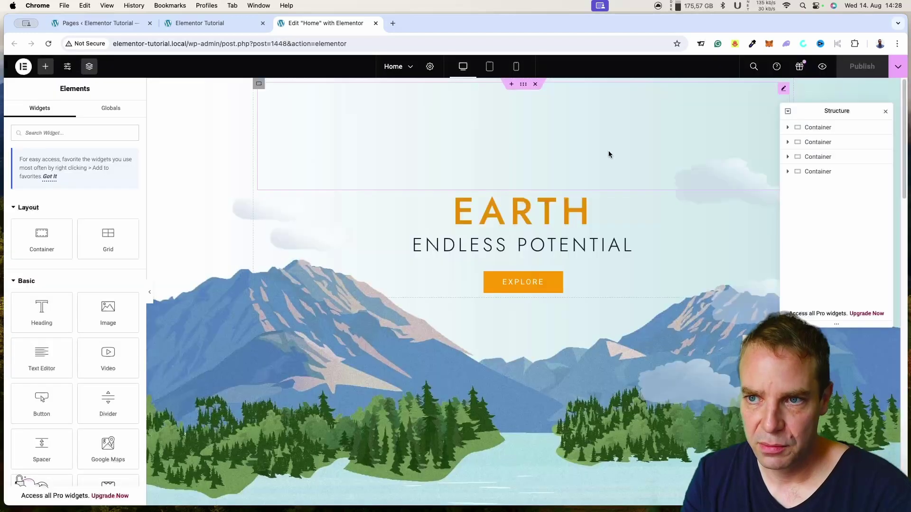
left_click(885, 113)
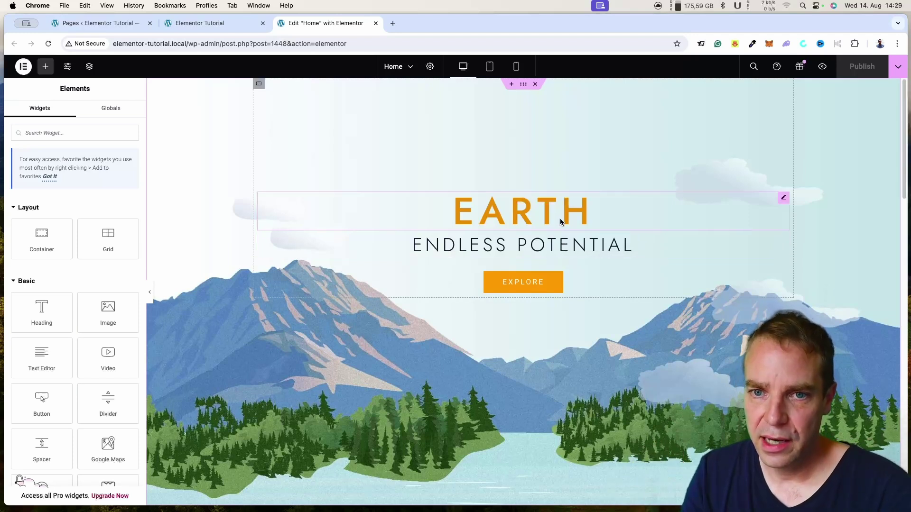
Append ' Hello :)' to the EARTH hero heading's title, leaving its HTML tag as H1.
left_click(516, 217)
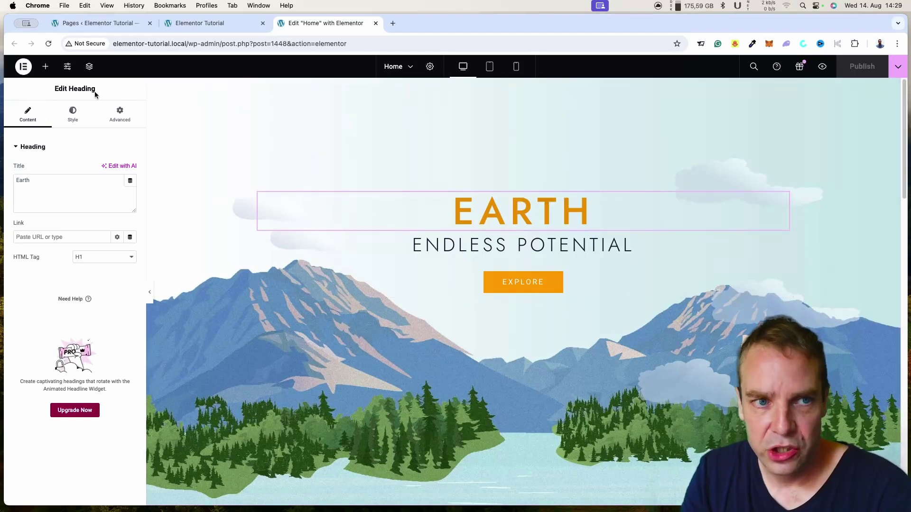
left_click(38, 180)
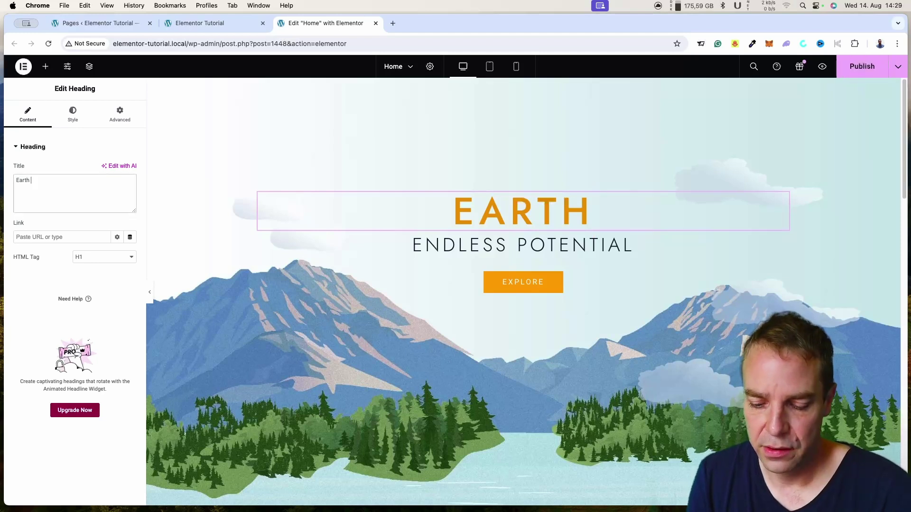
type("Hello")
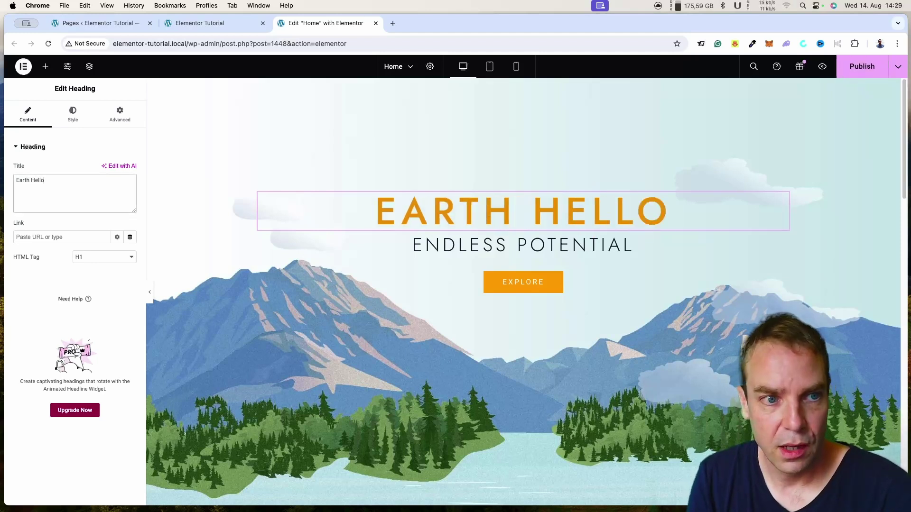
type(" :)")
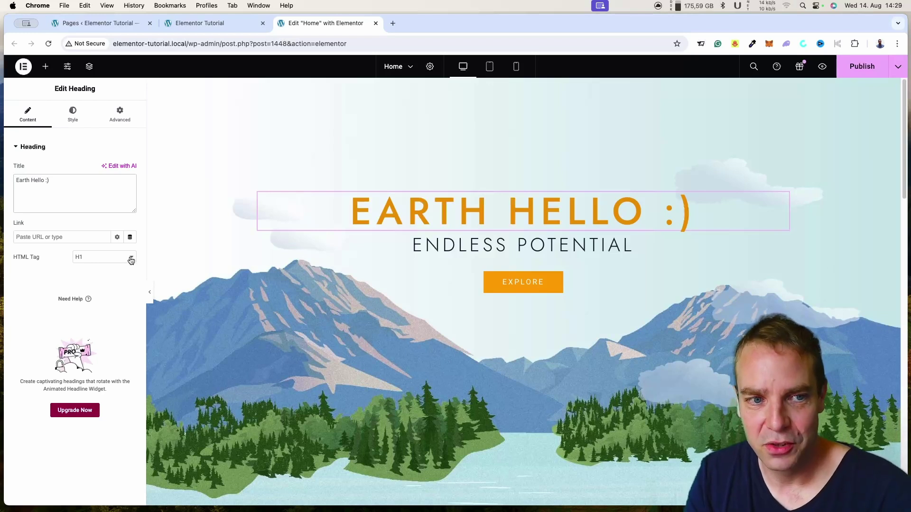
left_click(103, 257)
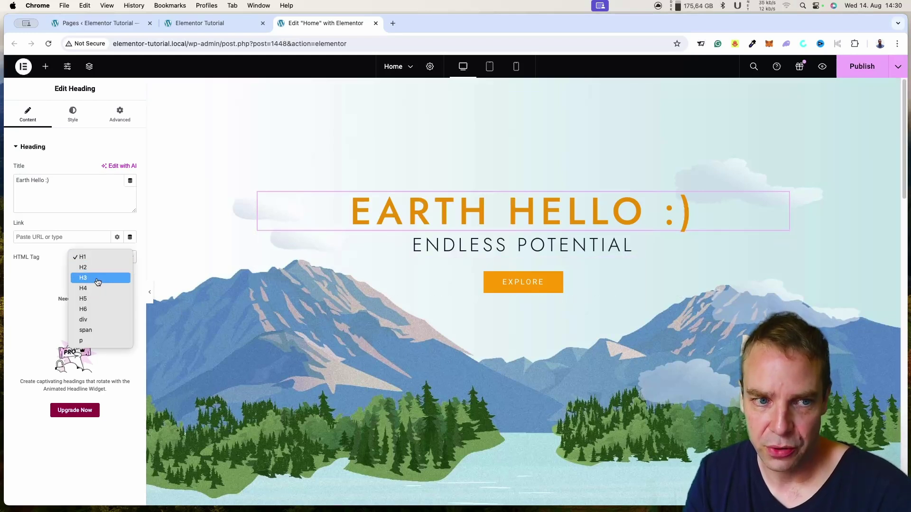
left_click(39, 278)
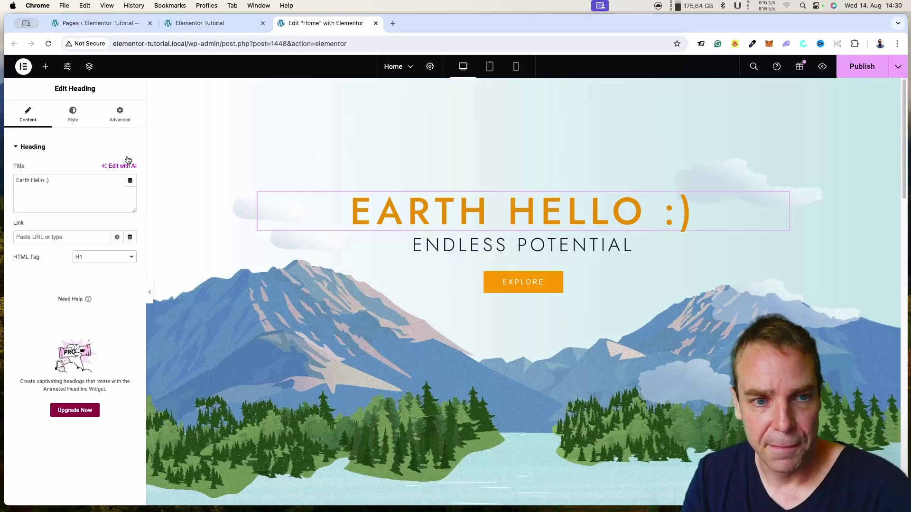
Bring up the widget library and scroll down the Elements panel.
left_click(46, 69)
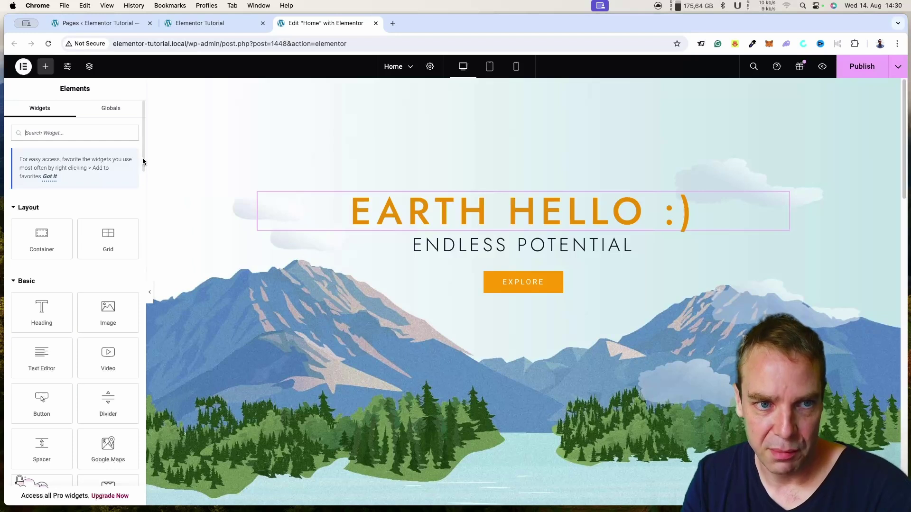
left_click_drag(142, 161, 143, 172)
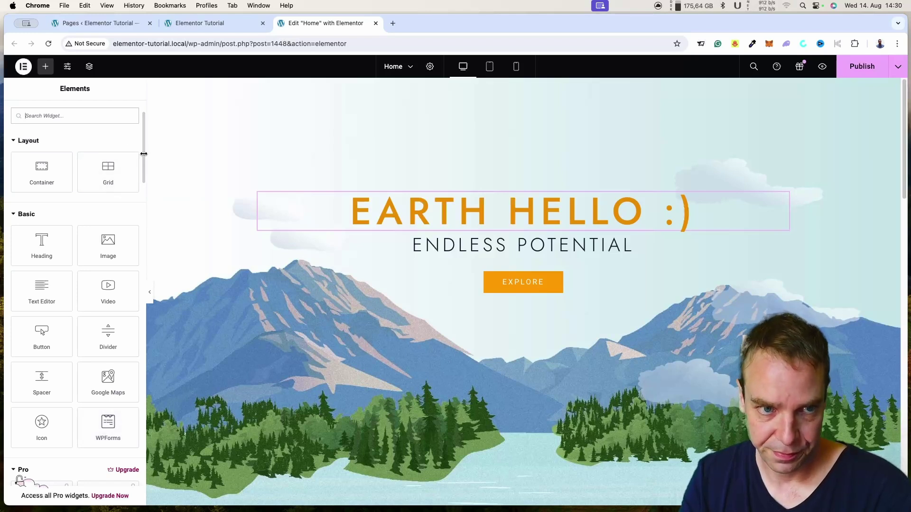
scroll(143, 157, "down", 1)
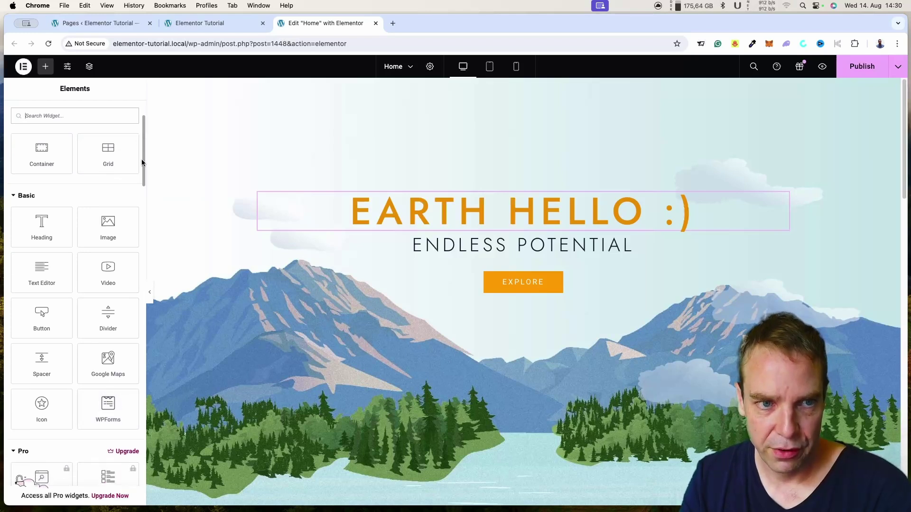
left_click_drag(141, 159, 136, 196)
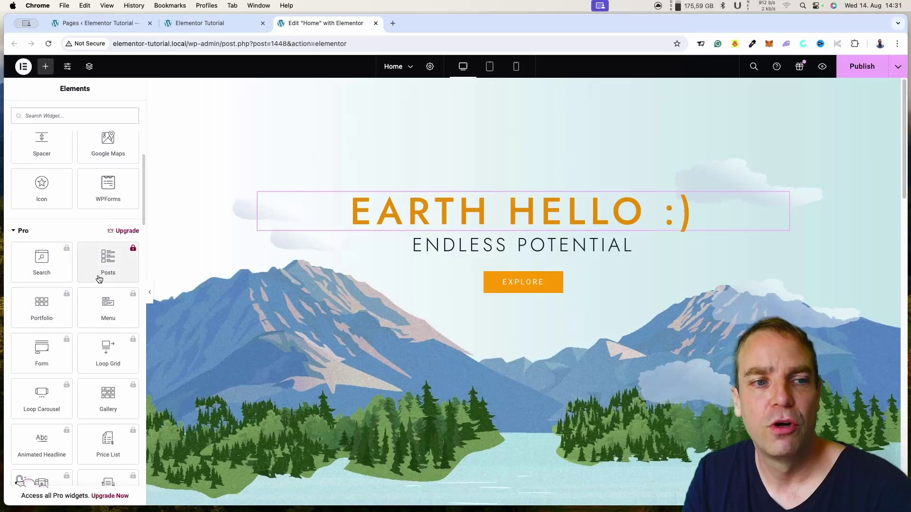
Collapse the Pro widgets category and browse the free Layout and Basic widgets.
left_click(15, 232)
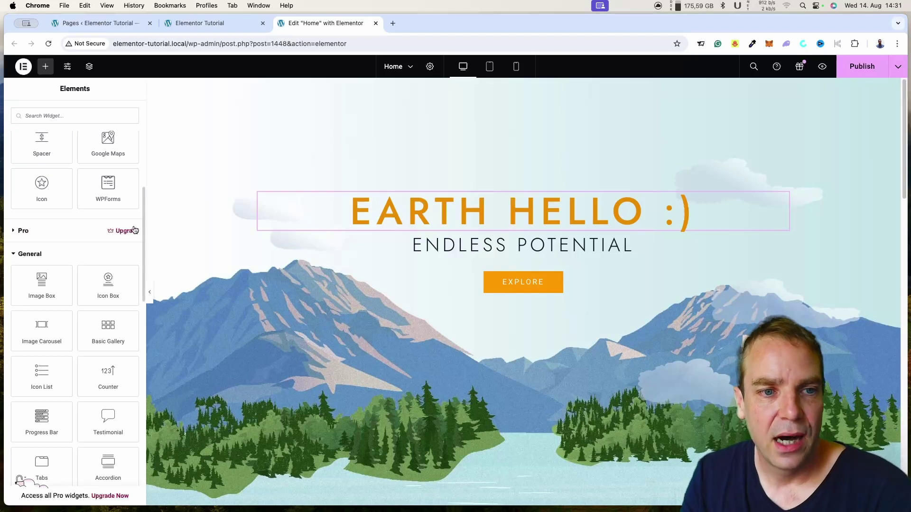
scroll(140, 237, "down", 1)
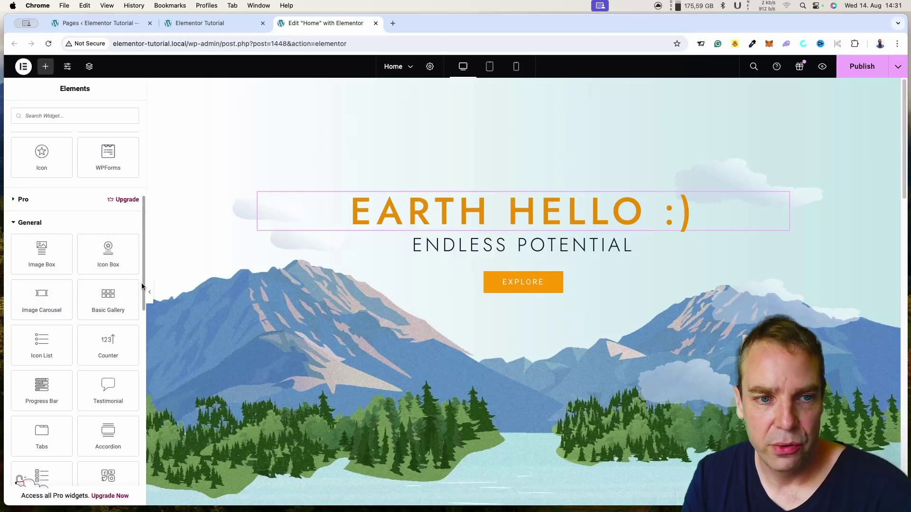
scroll(142, 290, "down", 2)
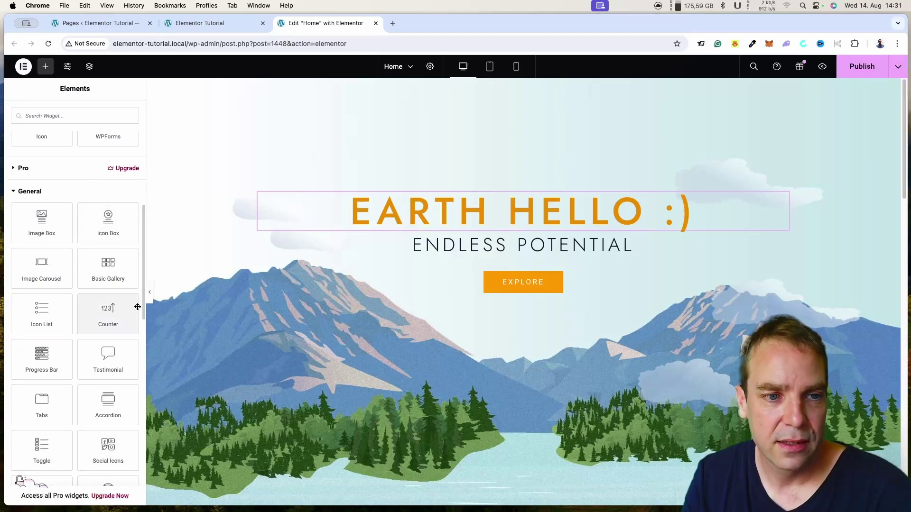
scroll(142, 300, "down", 8)
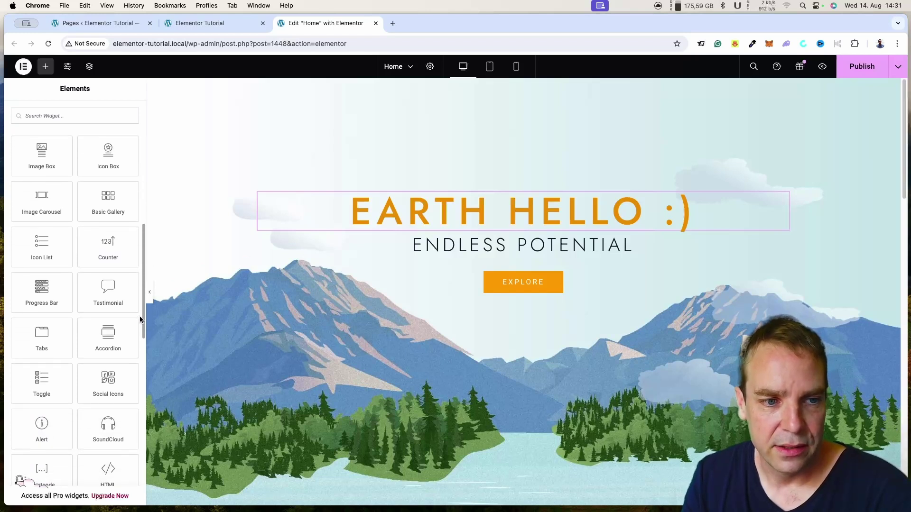
scroll(128, 349, "down", 7)
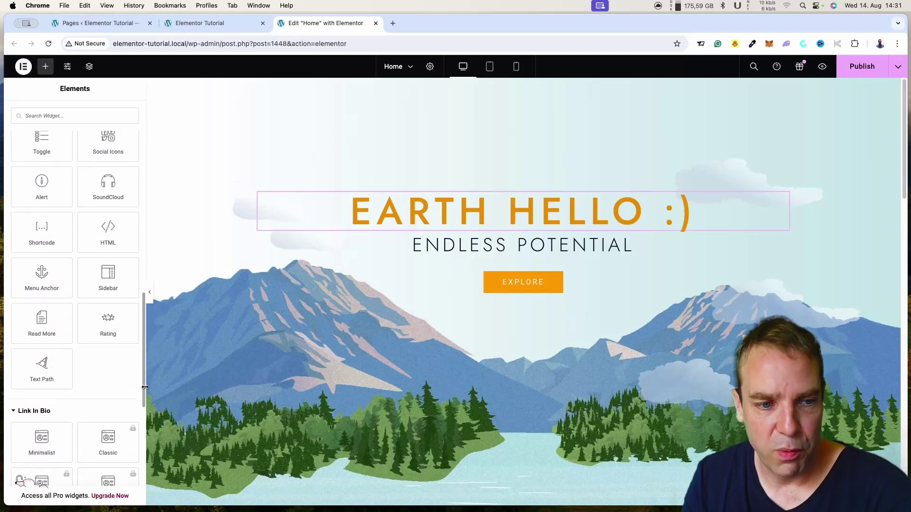
scroll(138, 394, "down", 3)
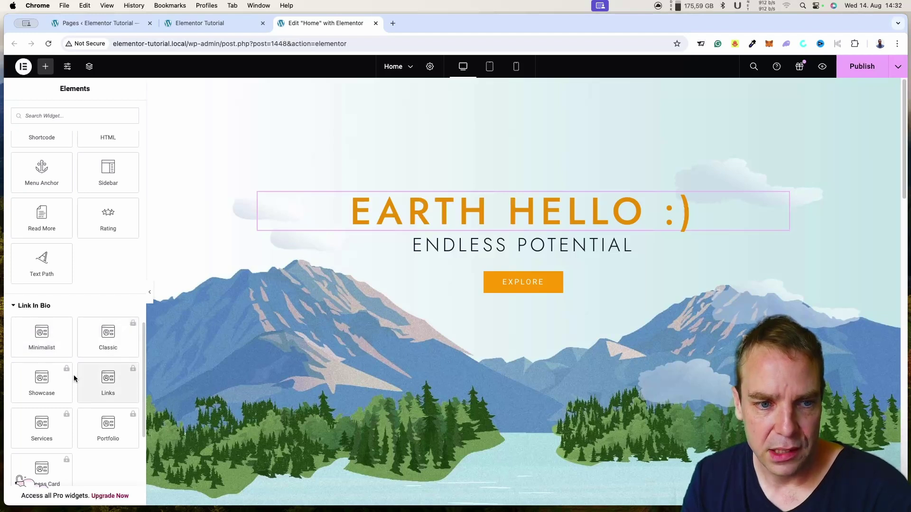
scroll(142, 385, "down", 1)
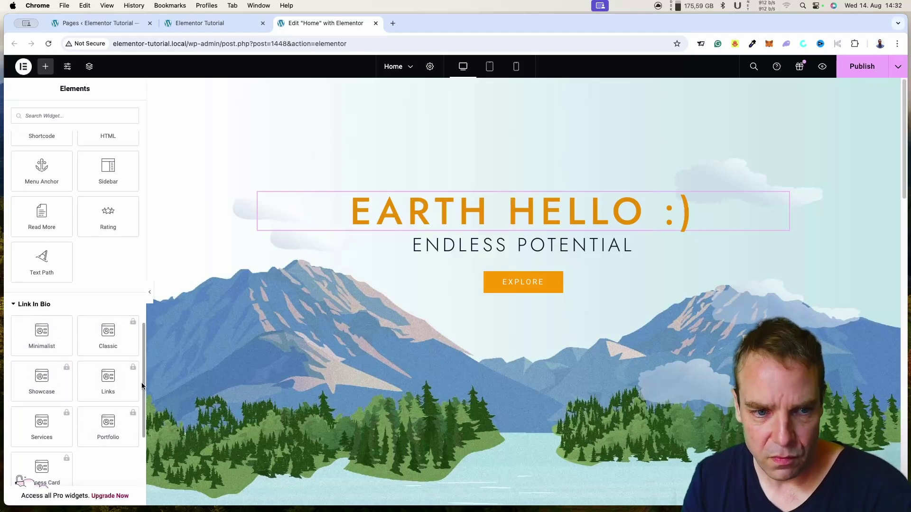
left_click_drag(142, 371, 138, 430)
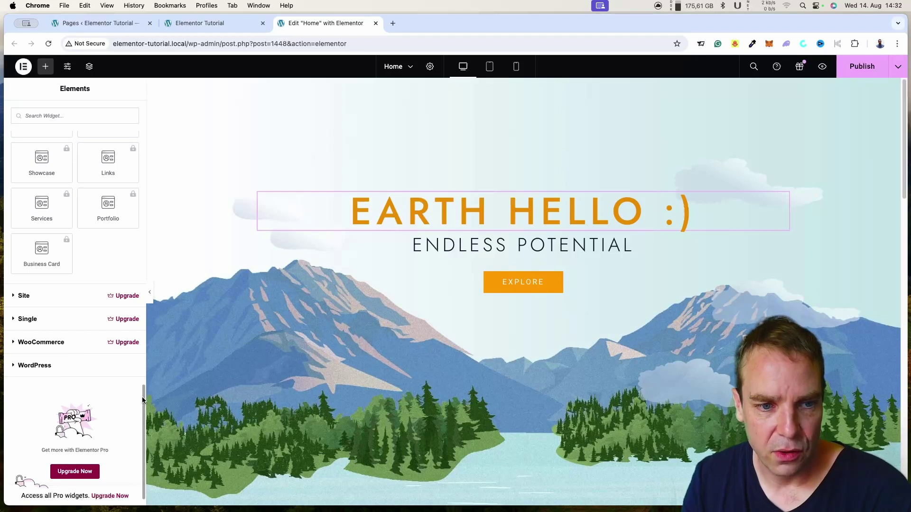
left_click_drag(141, 397, 131, 108)
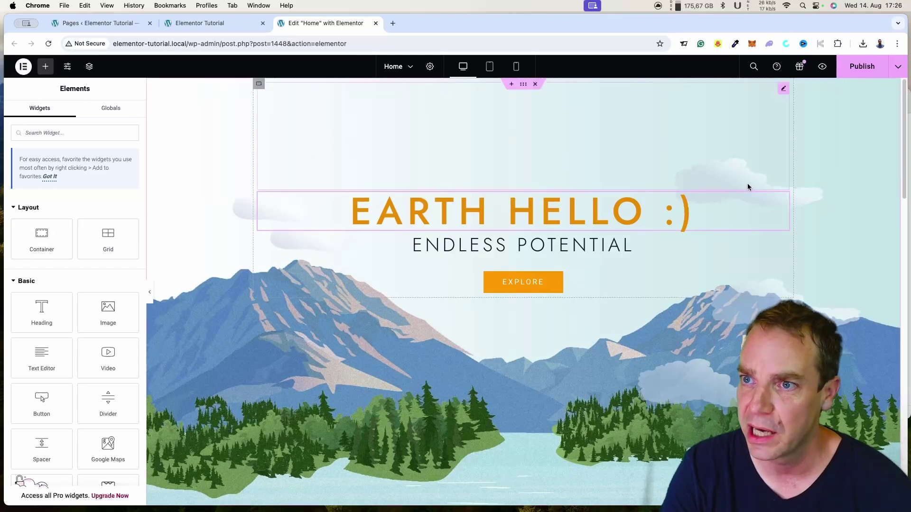
Publish the Home page edits, close the Elementor editor, and return to the Pages list.
left_click(854, 72)
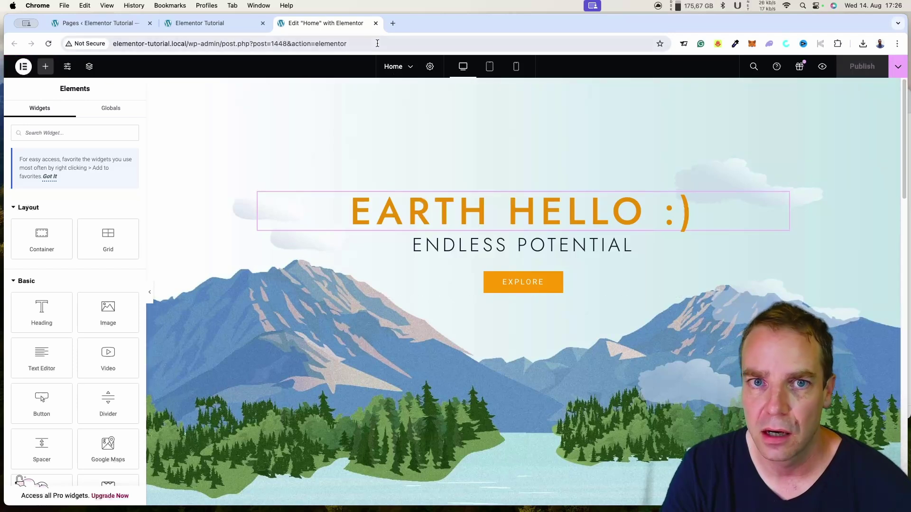
left_click(376, 23)
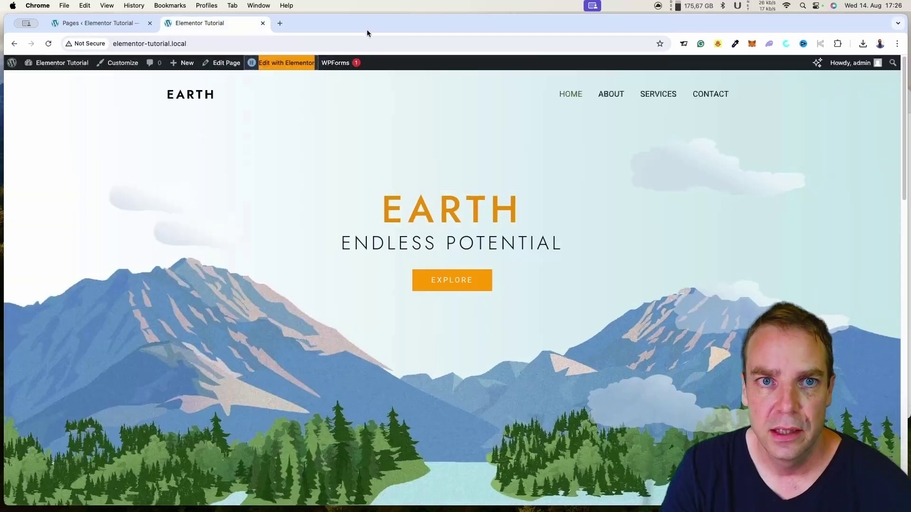
left_click(109, 31)
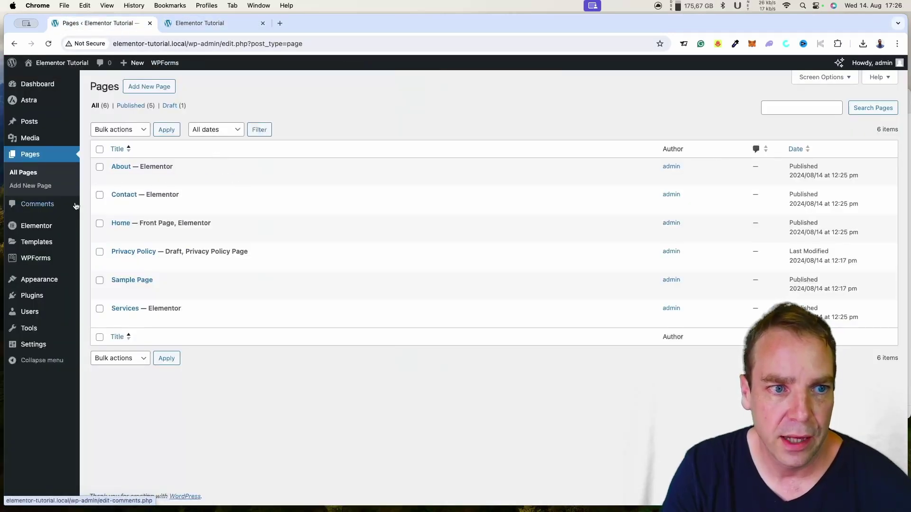
Go to Plugins > Add New Plugin and browse the Popular plugins list.
mouse_move(49, 298)
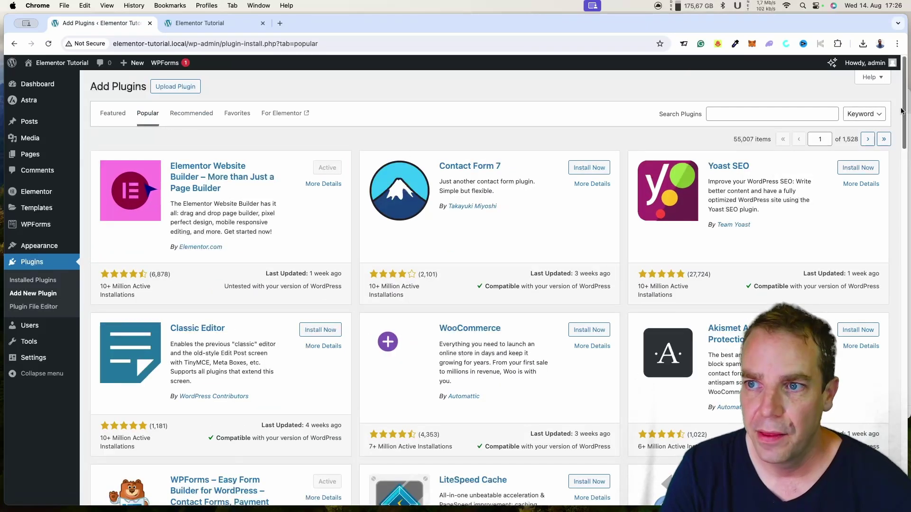
scroll(901, 110, "down", 8)
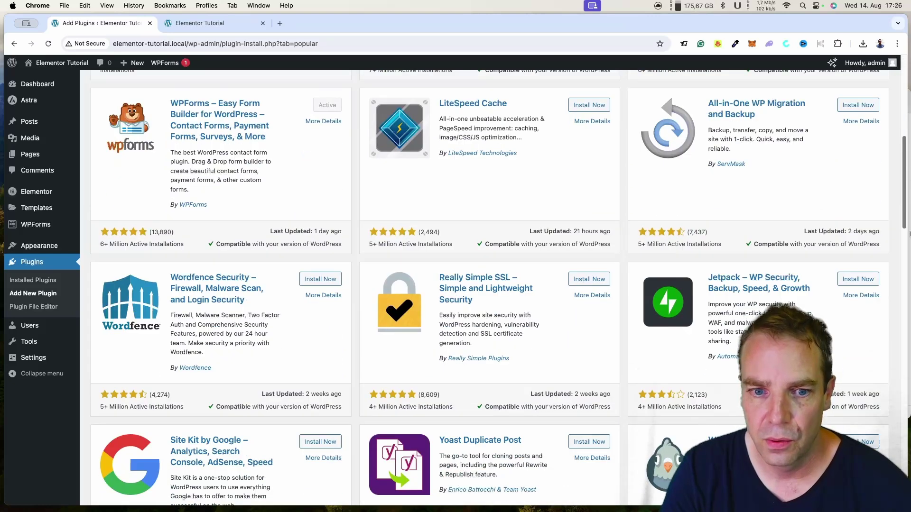
scroll(906, 225, "down", 4)
left_click_drag(904, 226, 908, 405)
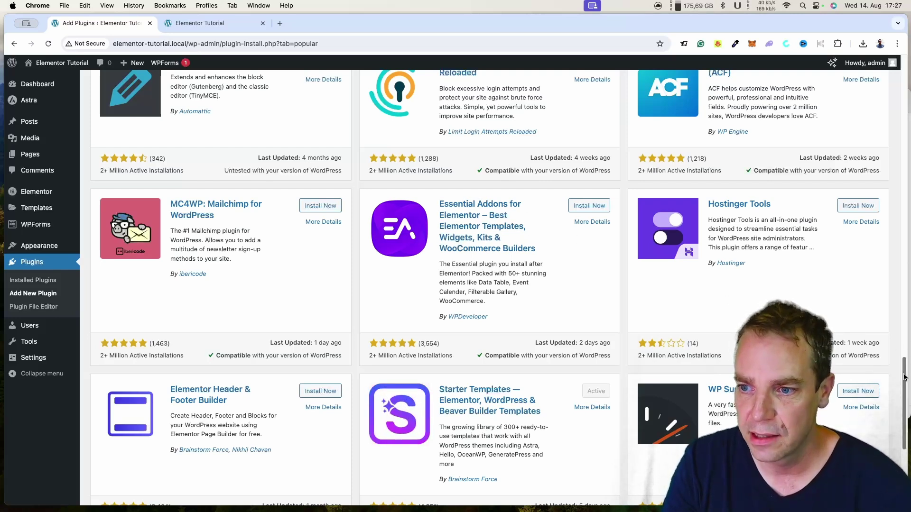
scroll(555, 324, "up", 3)
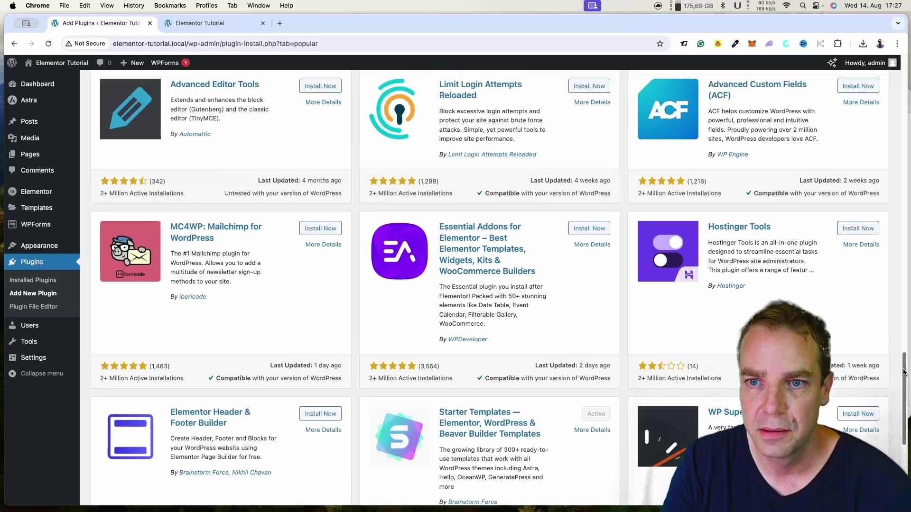
left_click_drag(419, 285, 537, 301)
left_click_drag(618, 340, 778, 327)
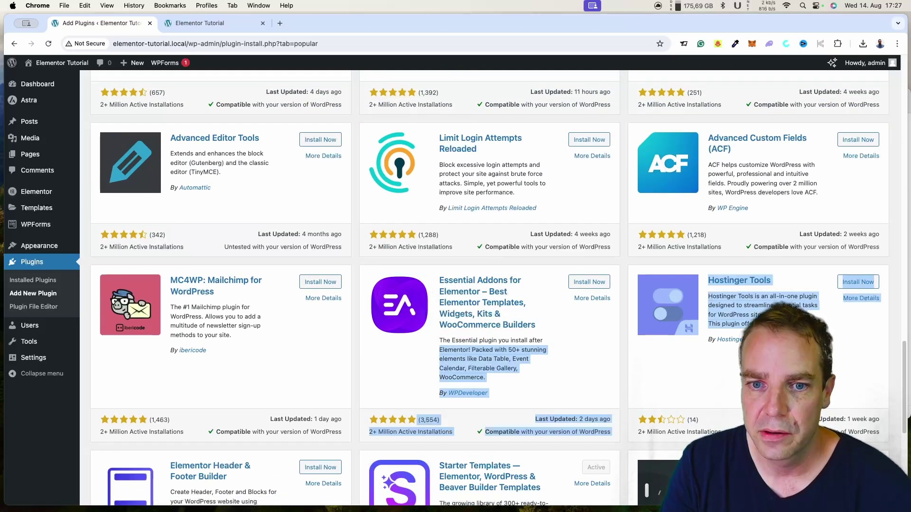
left_click_drag(906, 417, 899, 143)
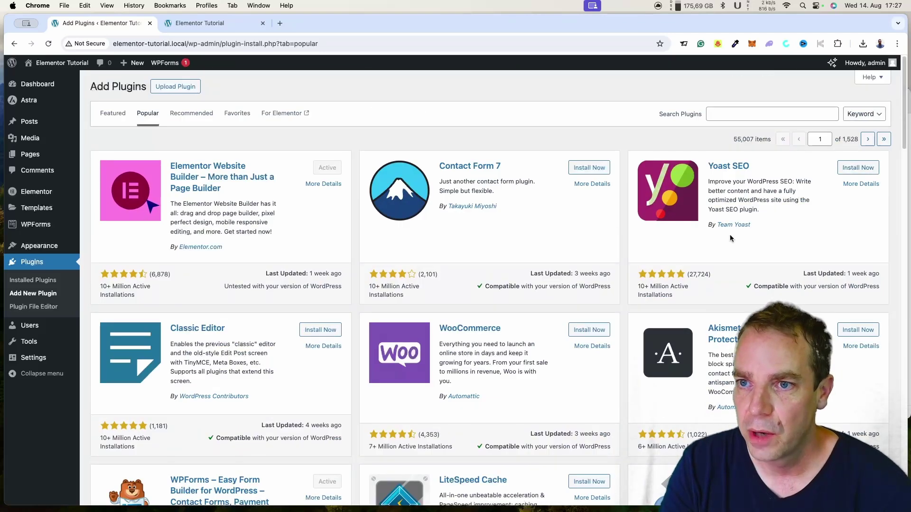
Search 'essential addons', then install and activate Essential Addons for Elementor.
left_click(729, 114)
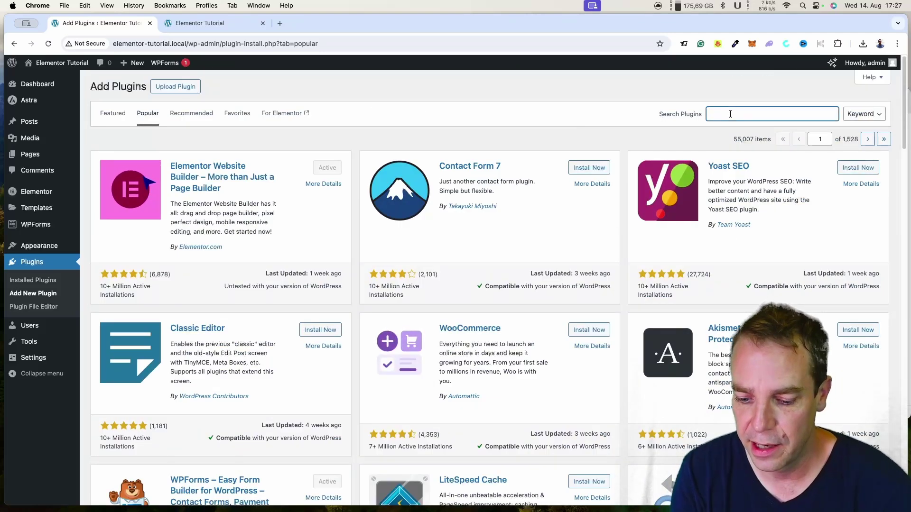
type("essentia")
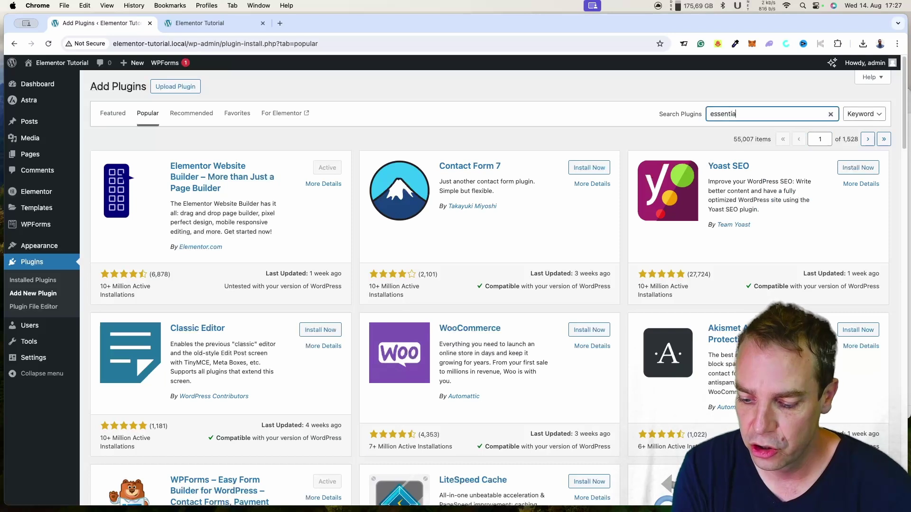
type("l addons")
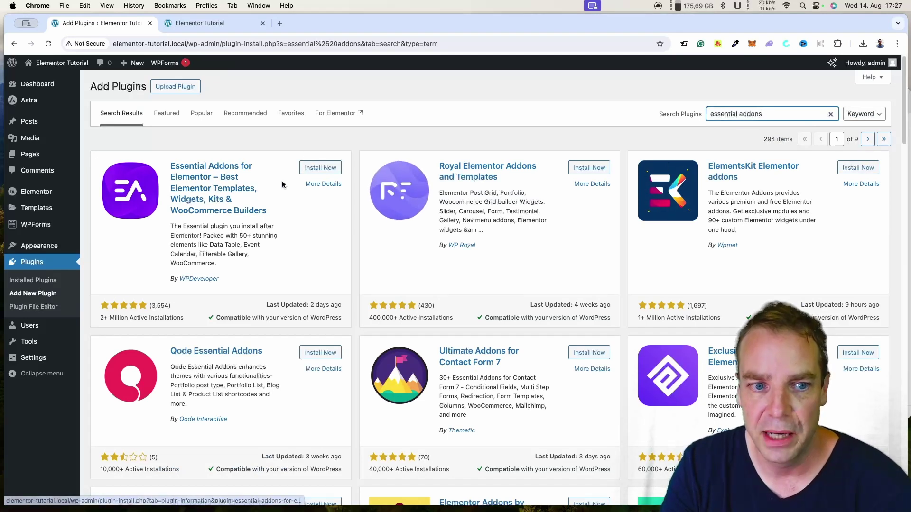
left_click(316, 169)
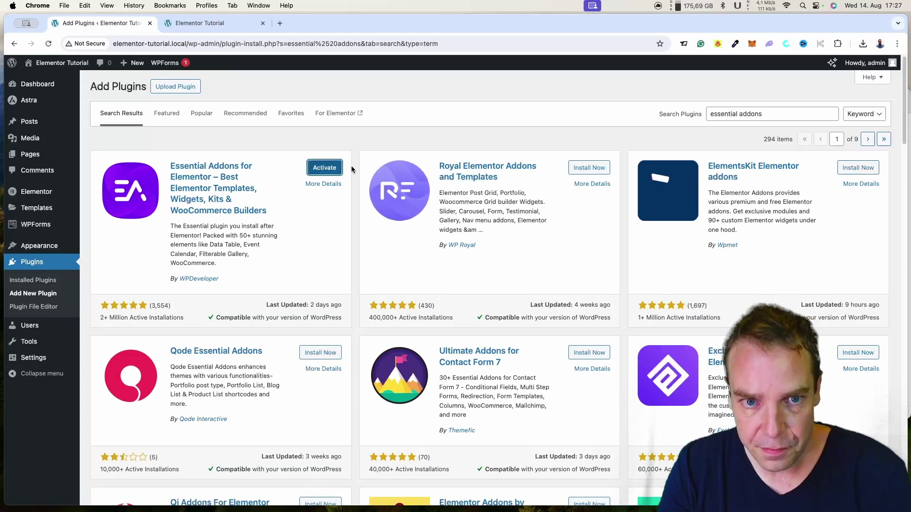
left_click(334, 168)
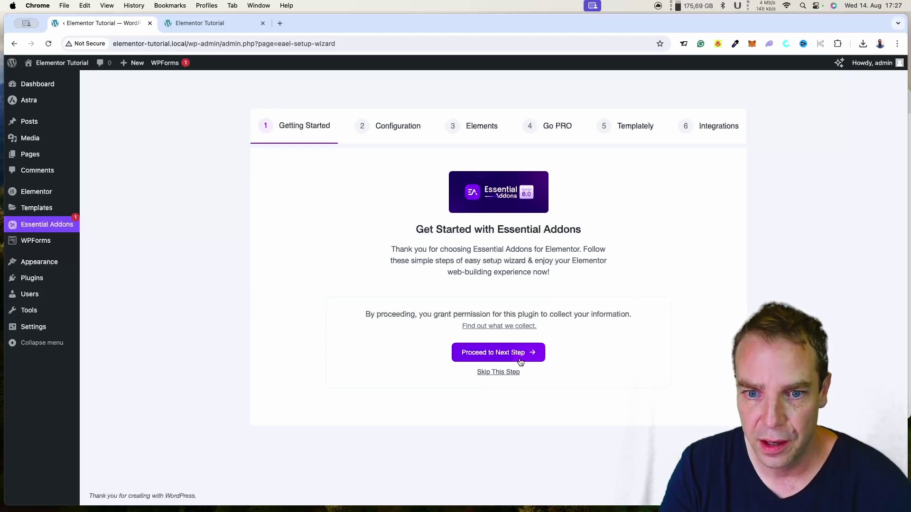
Pass Getting Started and keep Basic (Recommended) mode to reach the Elements step.
left_click(500, 354)
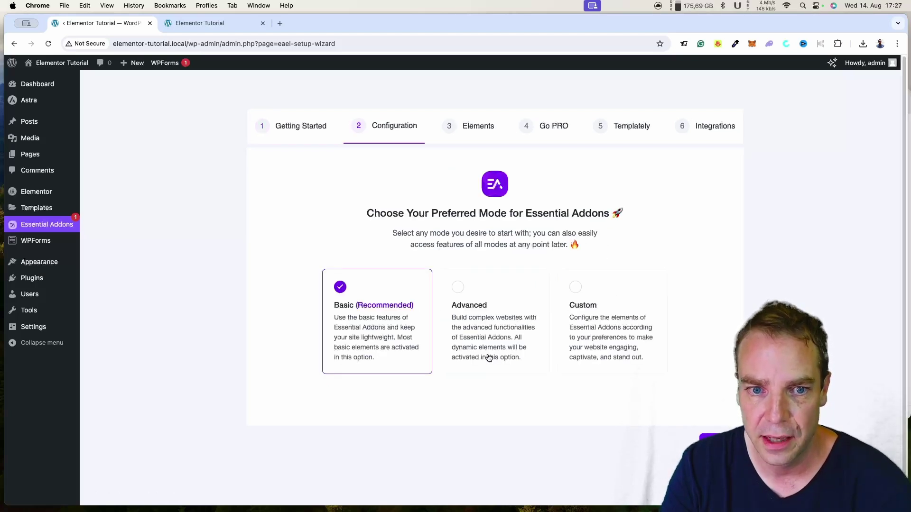
left_click(712, 441)
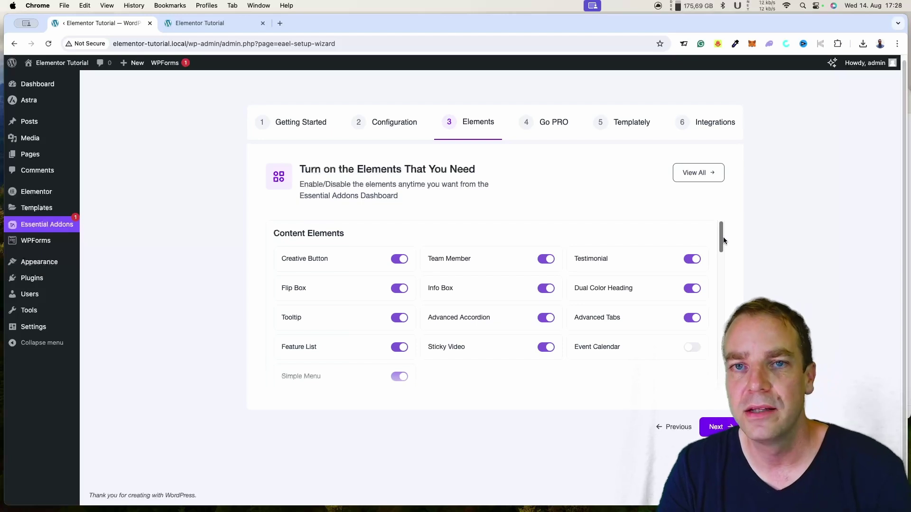
Switch on the Event Calendar and Post Grid elements.
left_click_drag(723, 239, 723, 255)
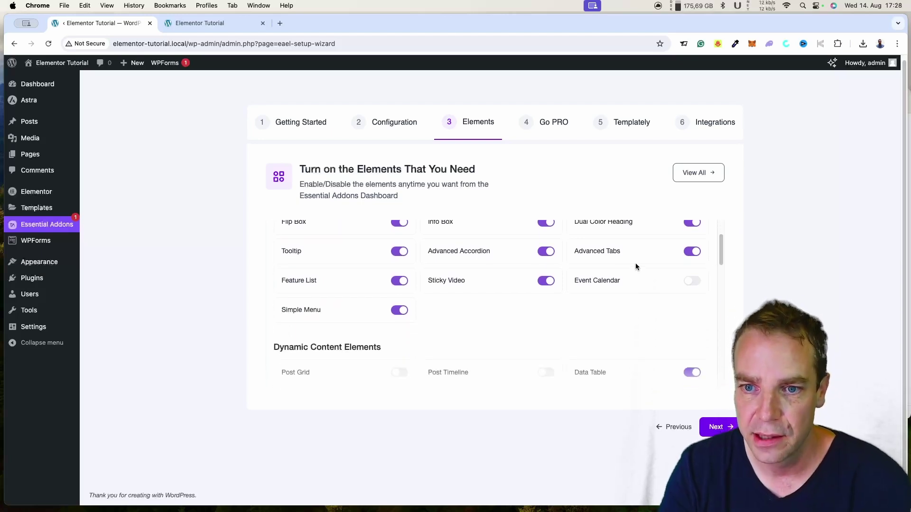
left_click(692, 282)
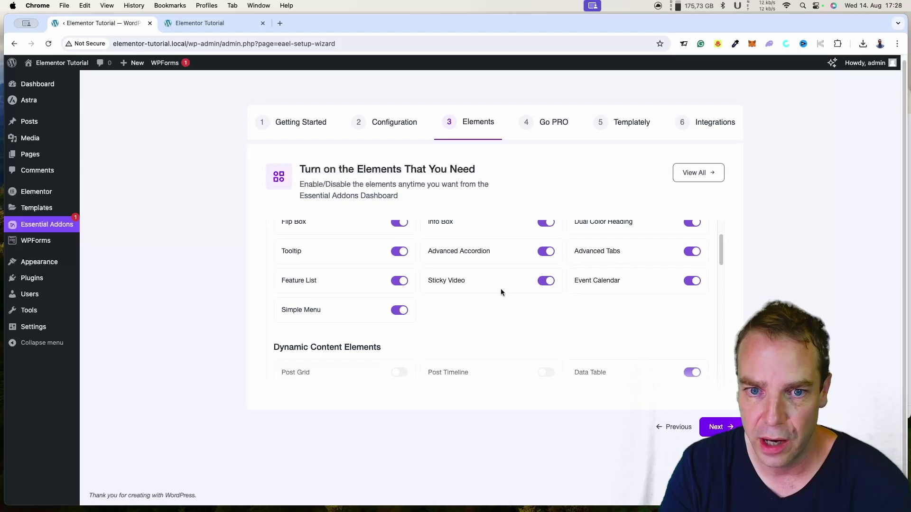
scroll(720, 252, "down", 4)
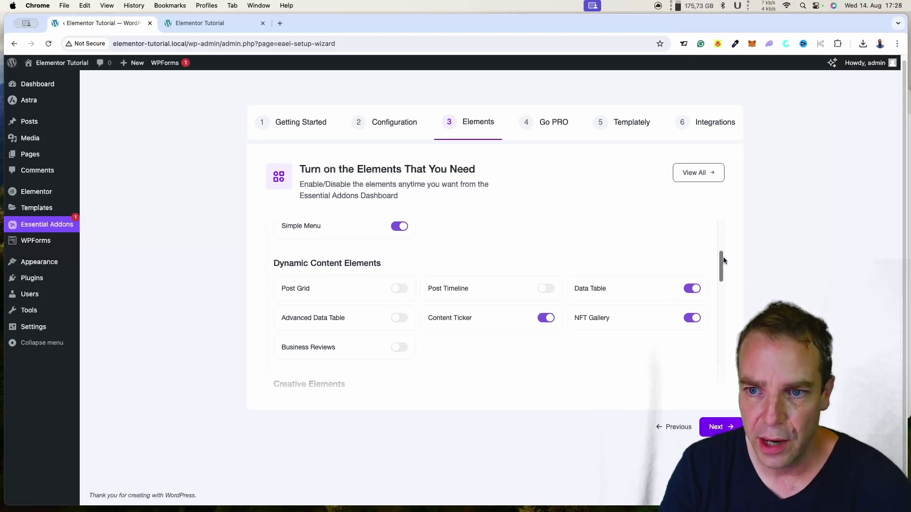
scroll(722, 265, "down", 2)
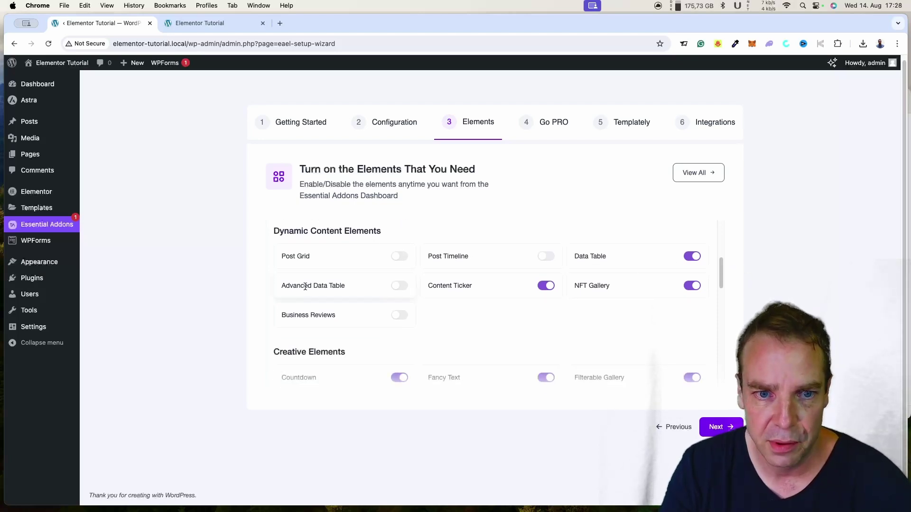
left_click(400, 258)
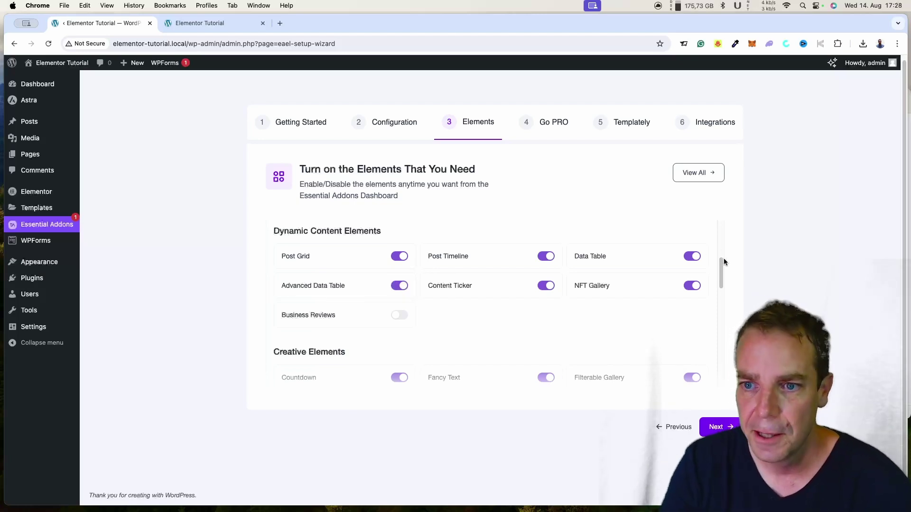
Enable Post Timeline, Advanced Data Table and WPForms, then advance to the Go PRO step.
left_click_drag(721, 273, 722, 287)
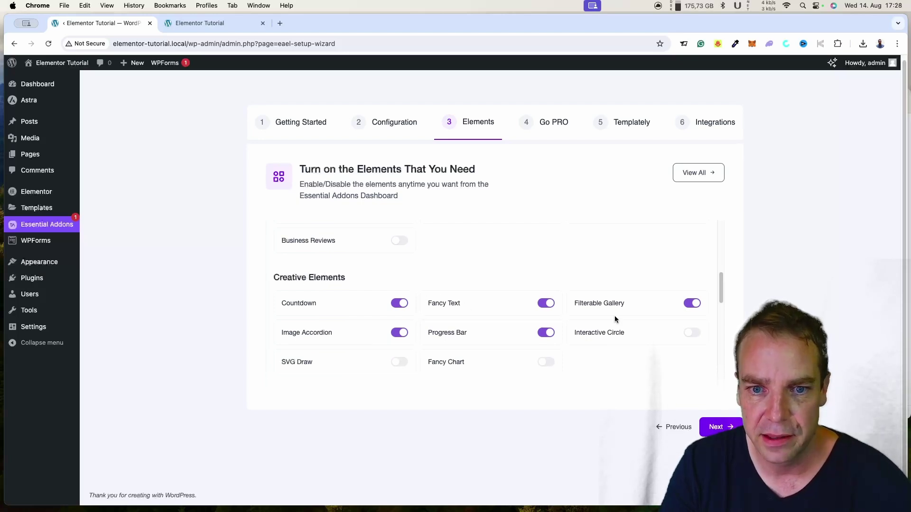
left_click_drag(720, 288, 721, 337)
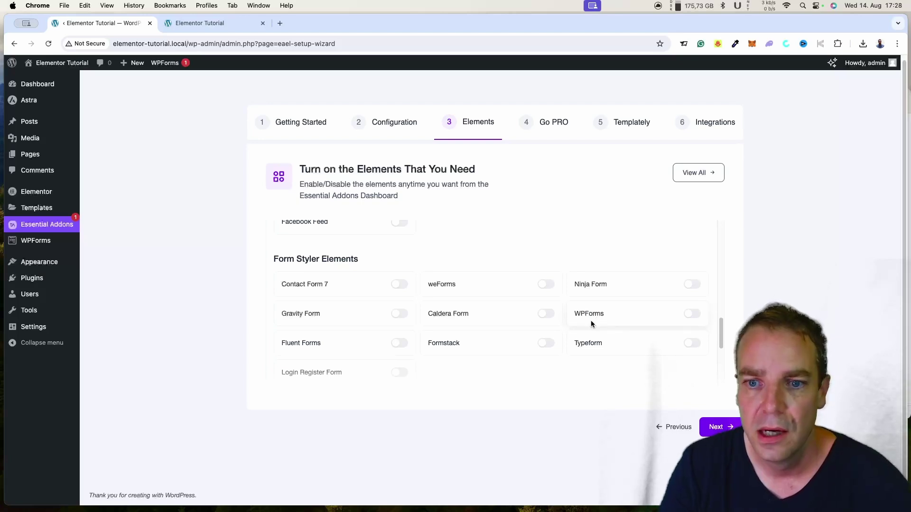
left_click(694, 315)
scroll(721, 346, "down", 3)
scroll(721, 347, "down", 2)
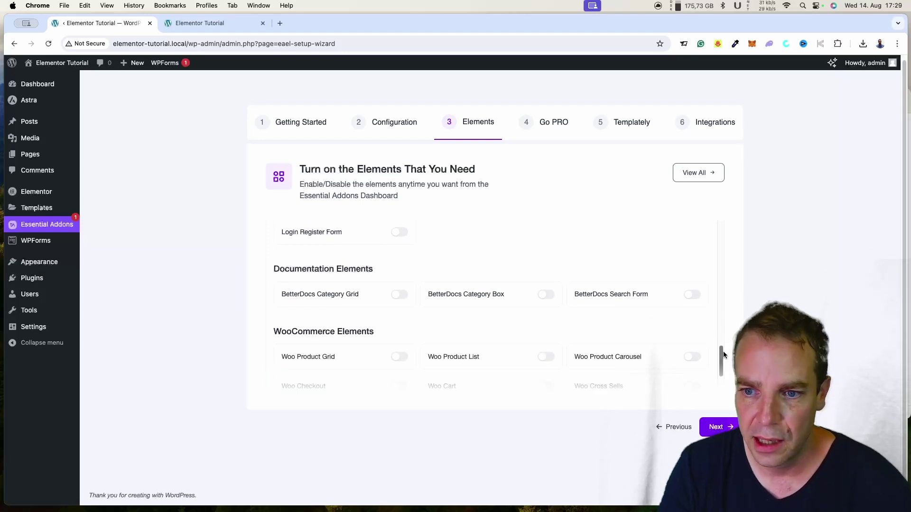
scroll(723, 356, "down", 3)
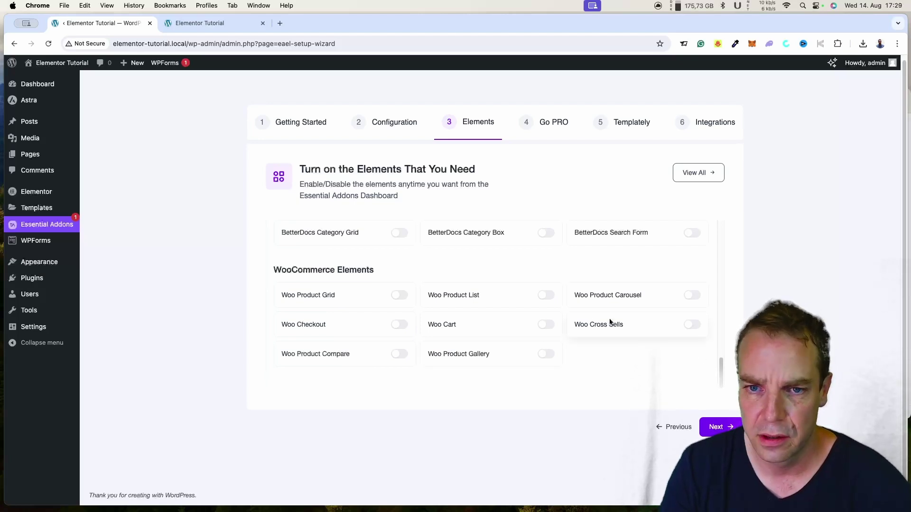
scroll(610, 320, "up", 15)
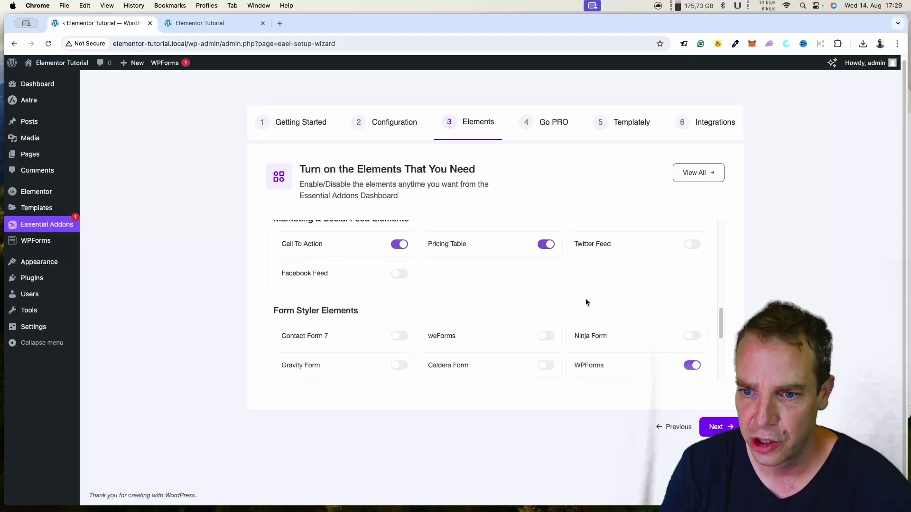
left_click(718, 427)
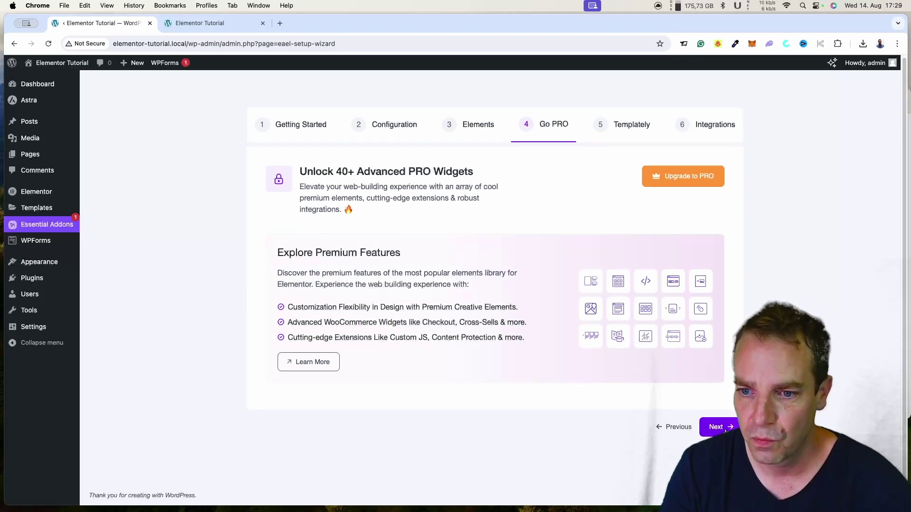
Continue past Go PRO, skip Templately, leave all integrations off, and finish the wizard.
left_click(724, 429)
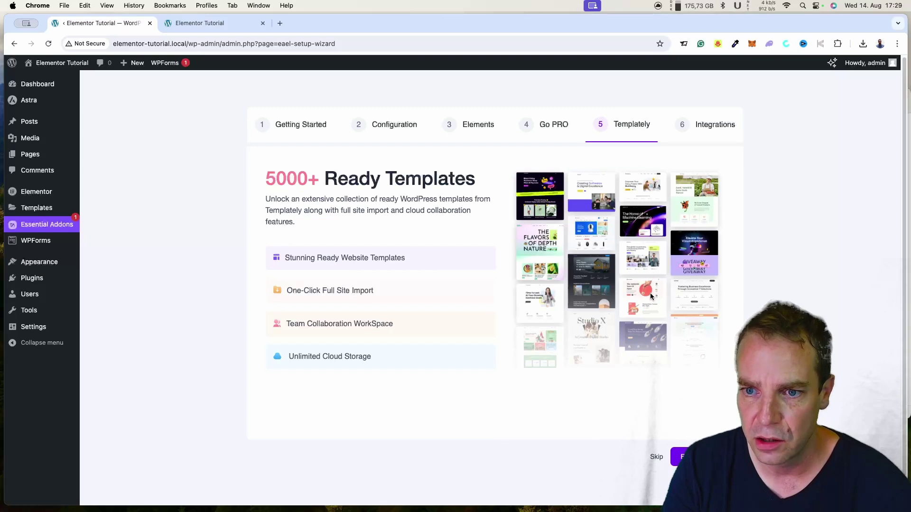
left_click(656, 458)
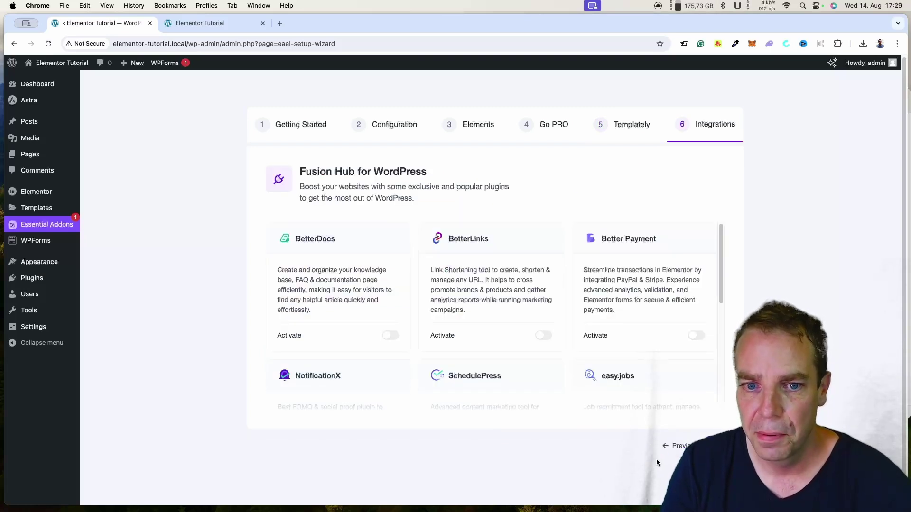
scroll(545, 301, "down", 4)
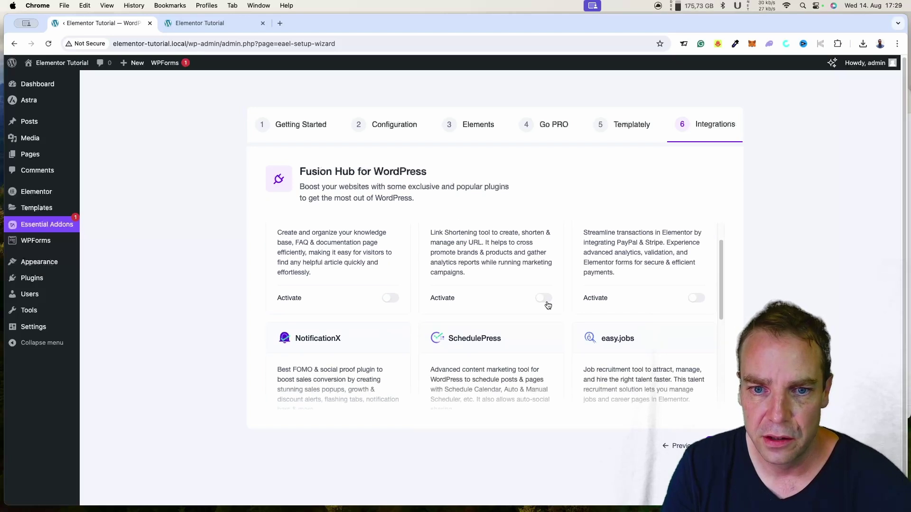
scroll(630, 326, "down", 3)
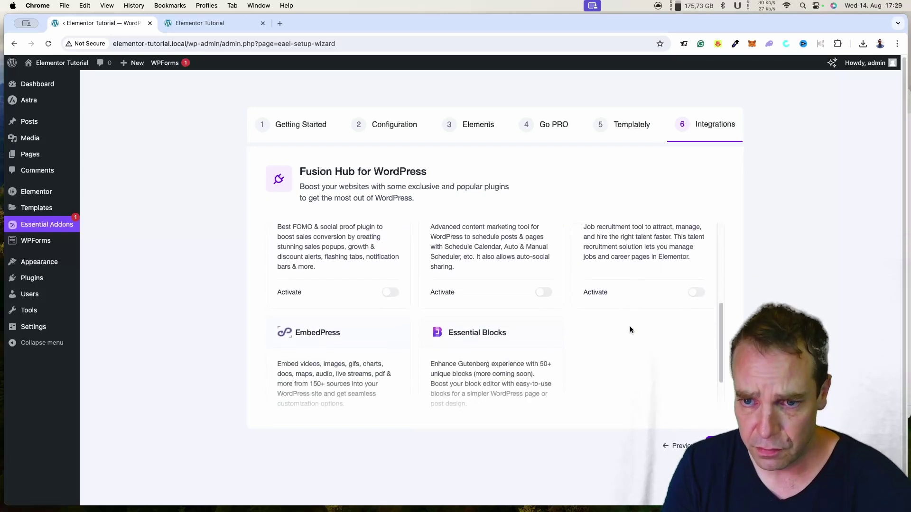
scroll(629, 325, "up", 7)
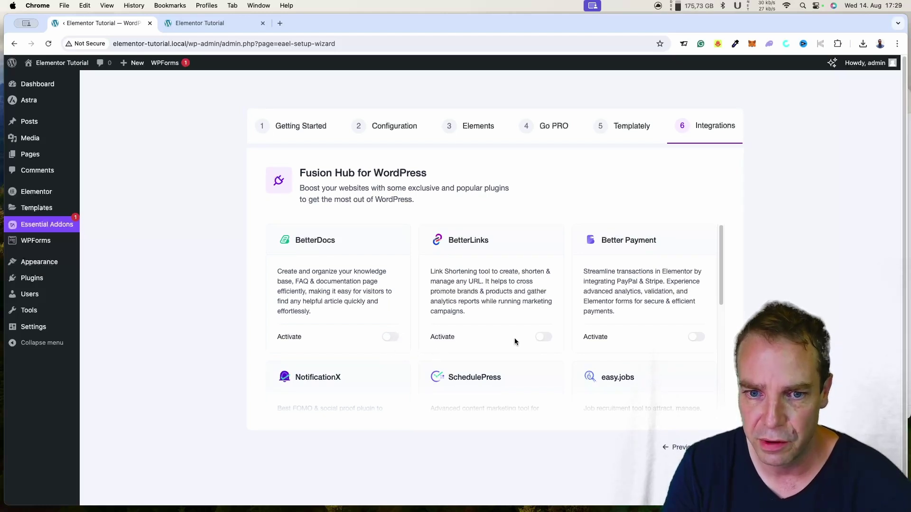
left_click(709, 448)
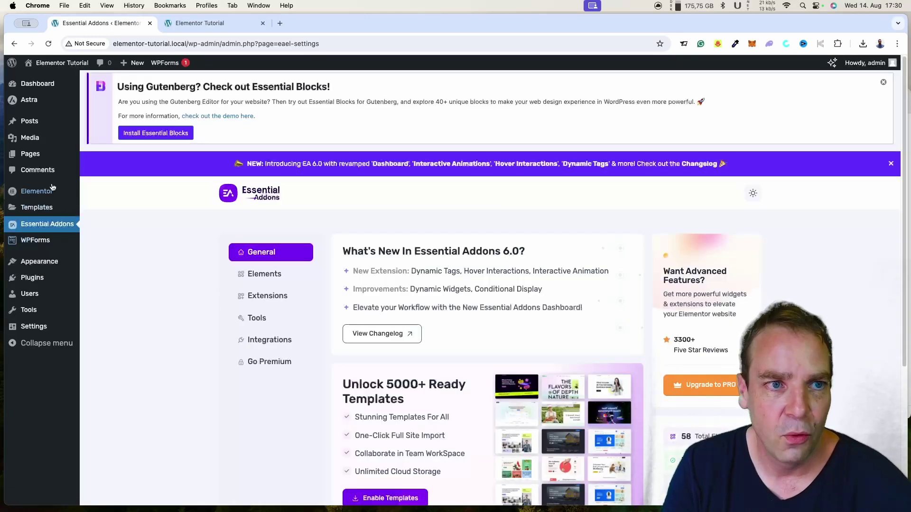
From the Dashboard, open the home page's Edit with Elementor link in a new tab.
left_click(38, 83)
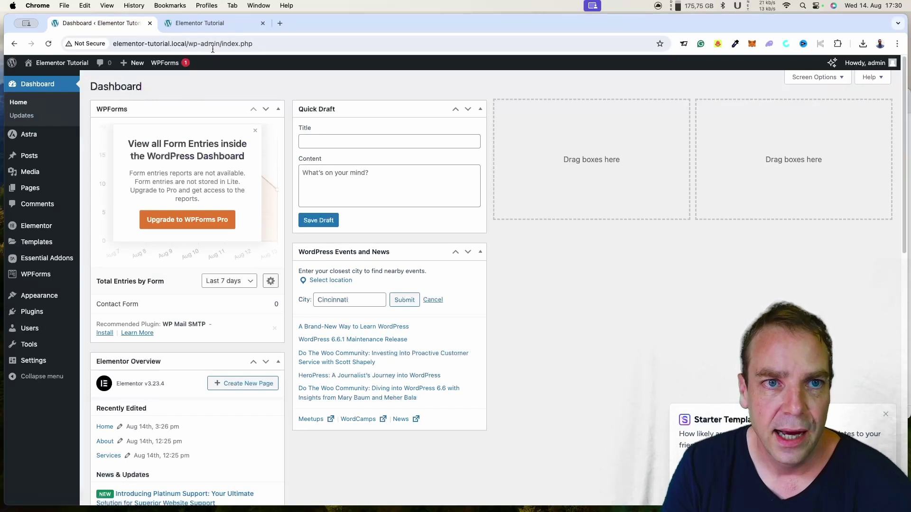
left_click(199, 24)
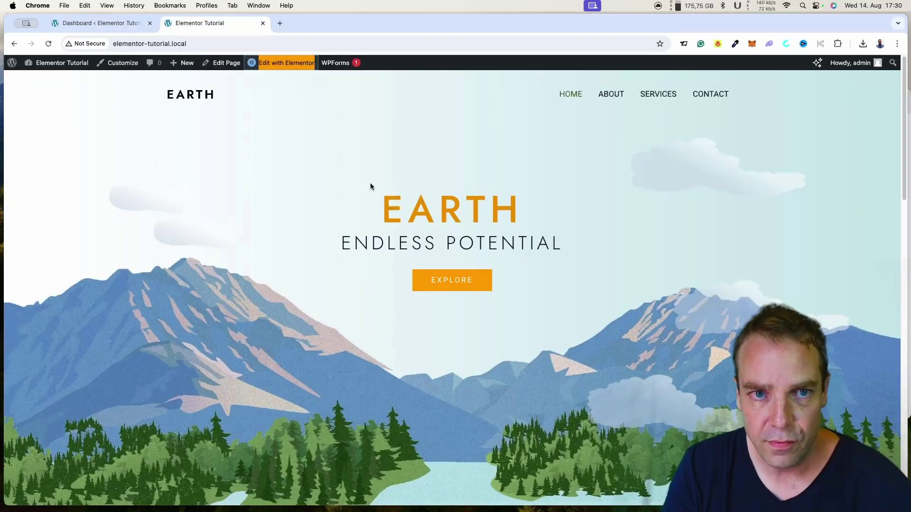
right_click(286, 60)
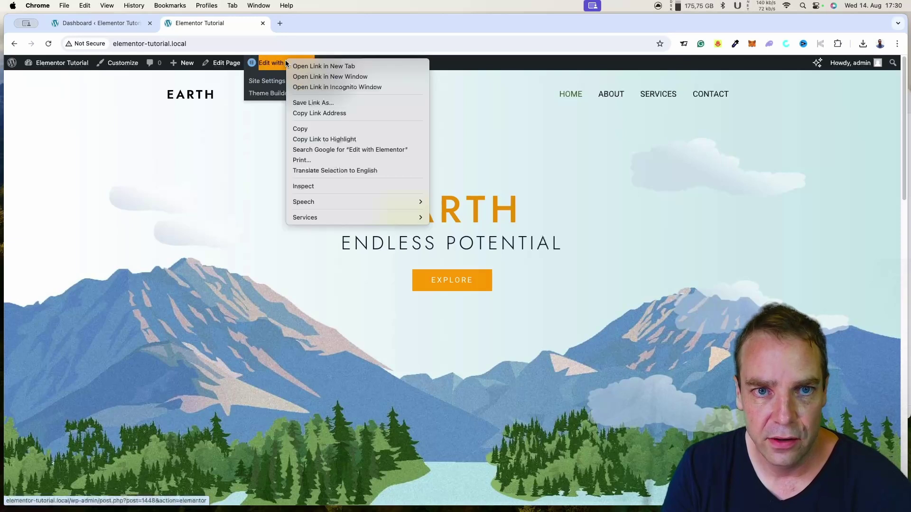
left_click(314, 66)
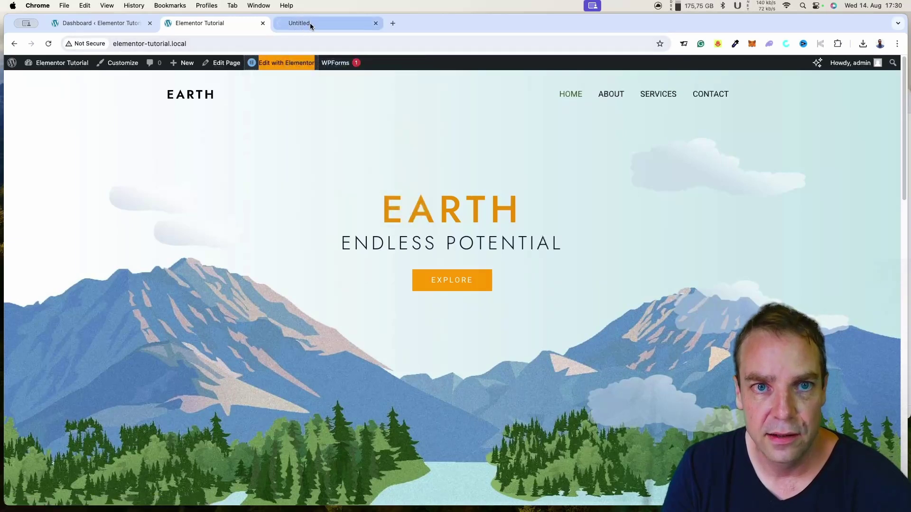
left_click(311, 24)
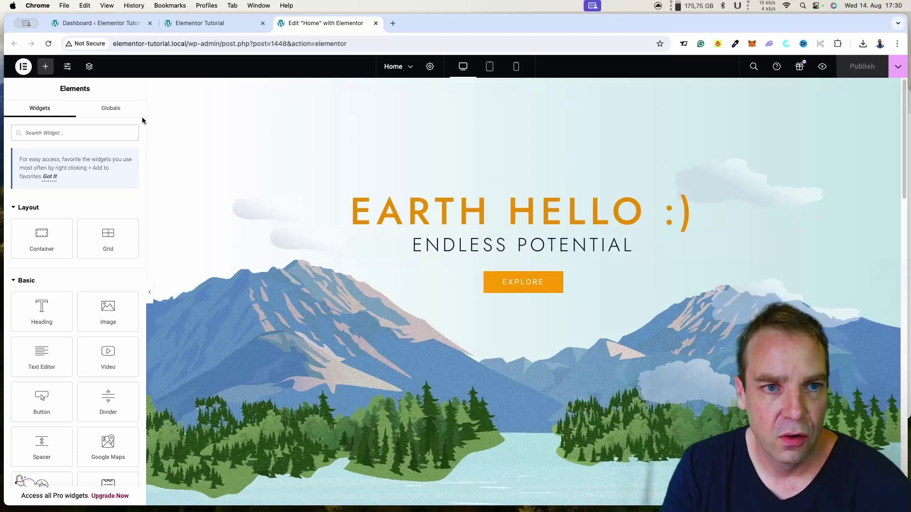
left_click_drag(142, 125, 144, 157)
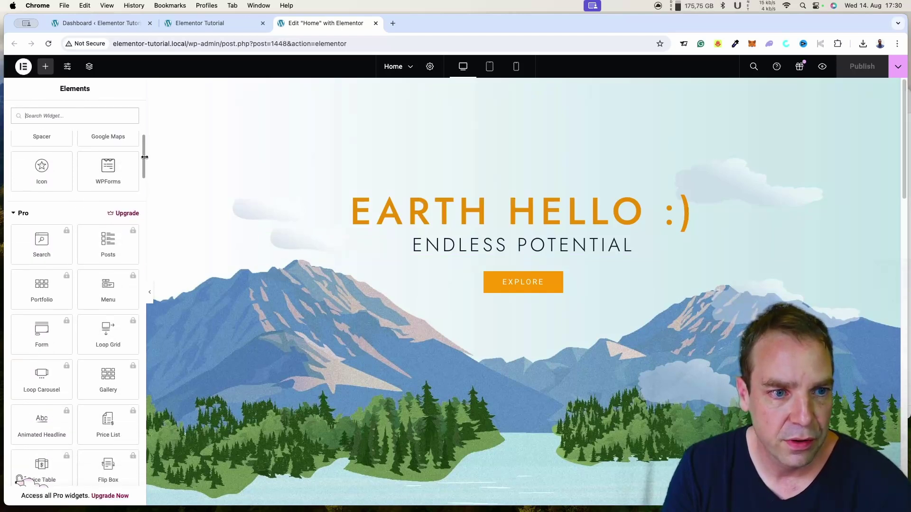
left_click(14, 216)
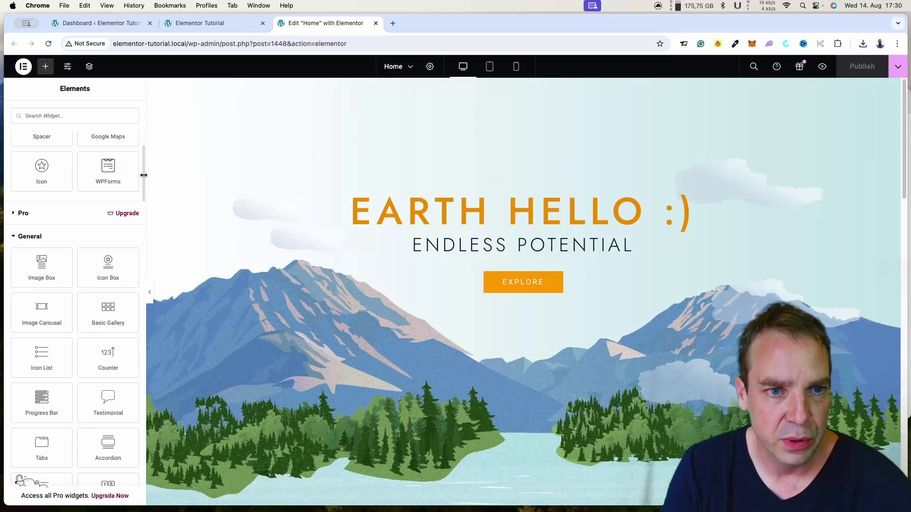
scroll(138, 204, "down", 8)
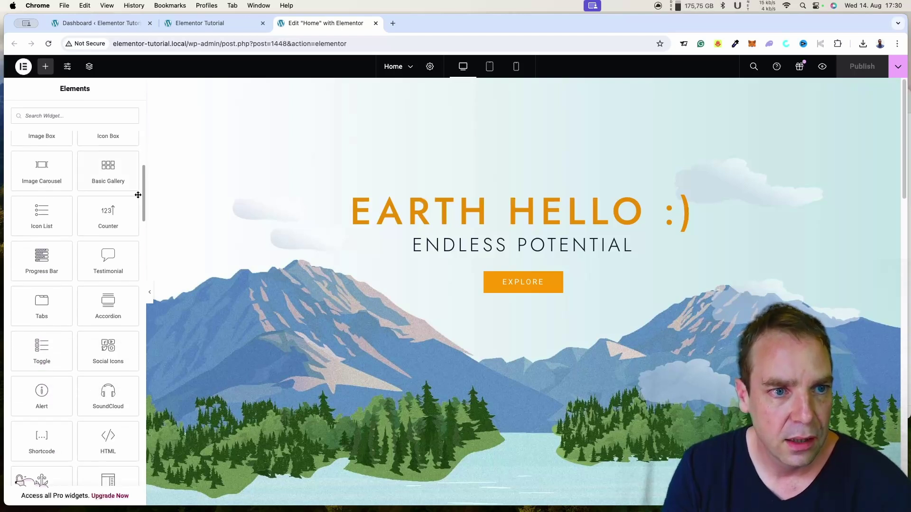
scroll(135, 228, "down", 7)
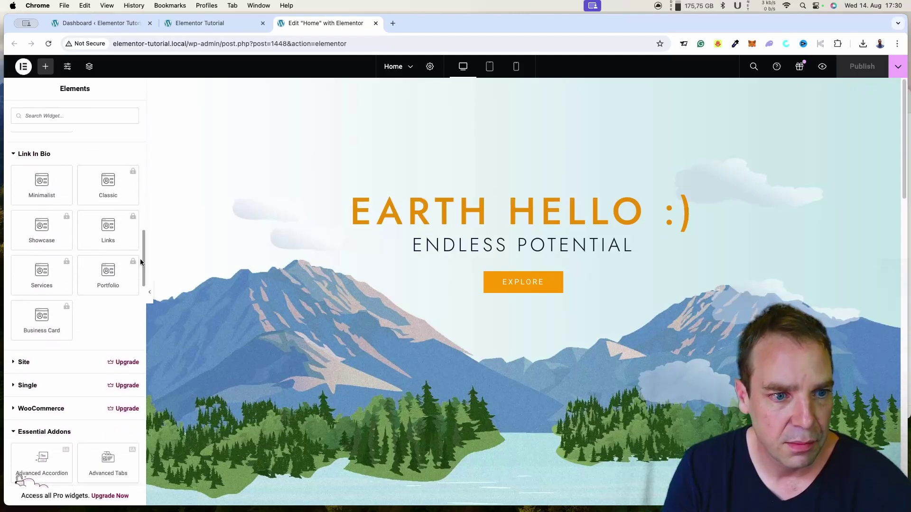
scroll(142, 276, "down", 5)
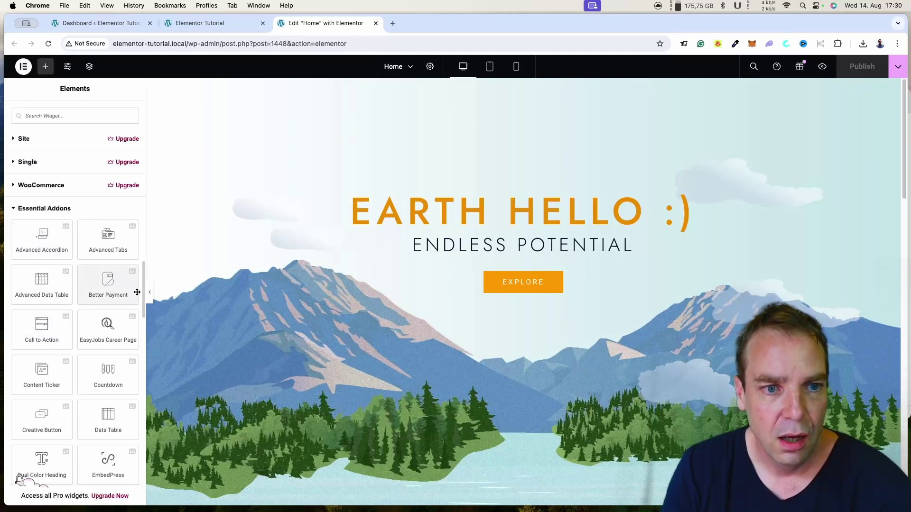
left_click_drag(143, 286, 142, 324)
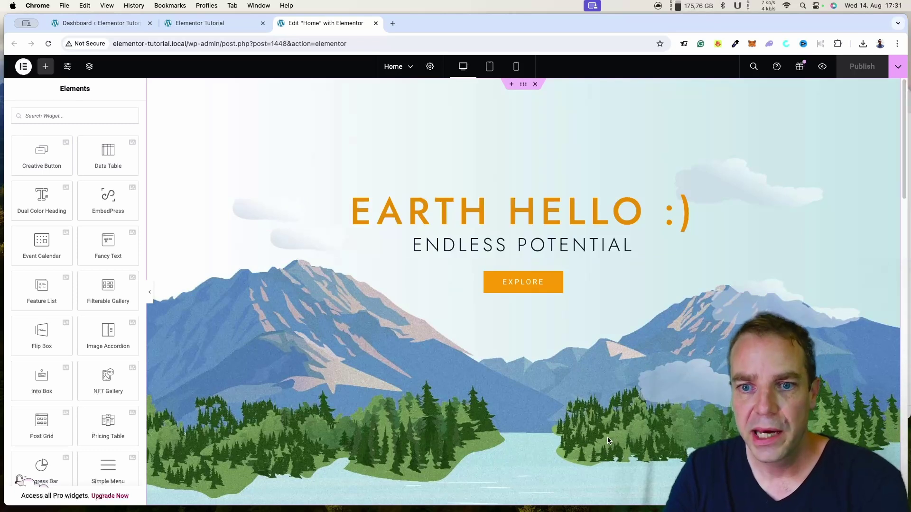
left_click_drag(906, 179, 906, 267)
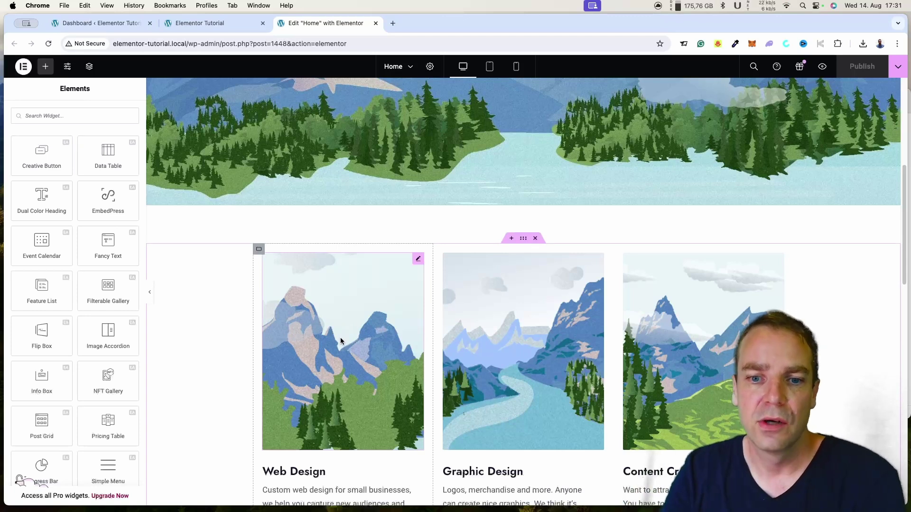
Add an empty boxed 1140 px single-column Flexbox container below the Earth hero.
left_click(512, 239)
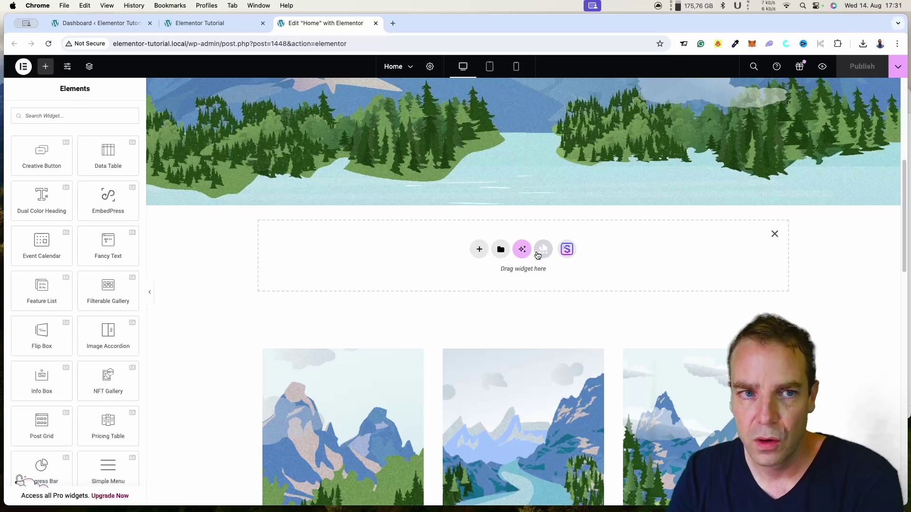
scroll(101, 269, "down", 3)
scroll(102, 268, "up", 4)
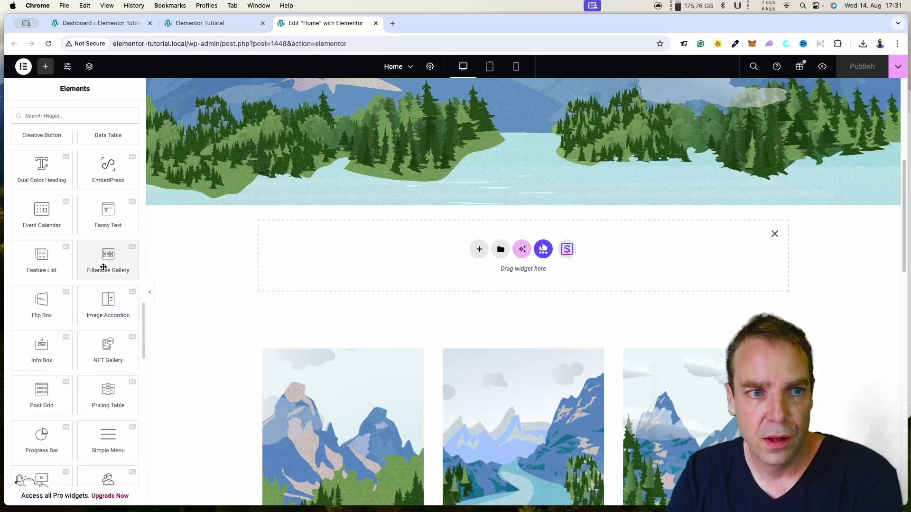
scroll(103, 267, "up", 2)
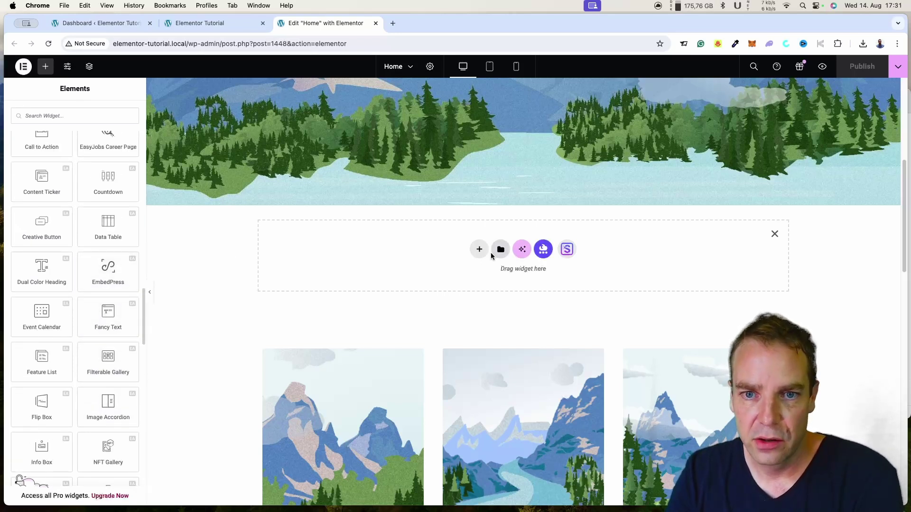
left_click(479, 250)
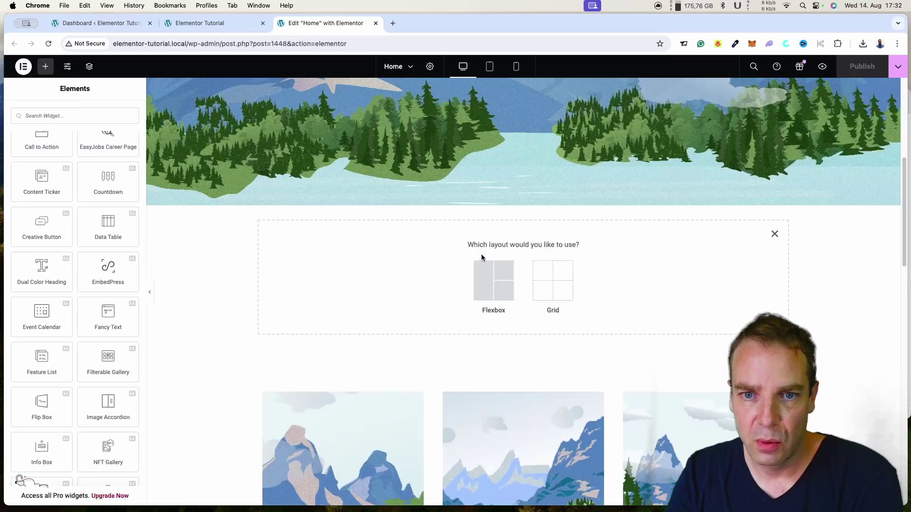
left_click(490, 283)
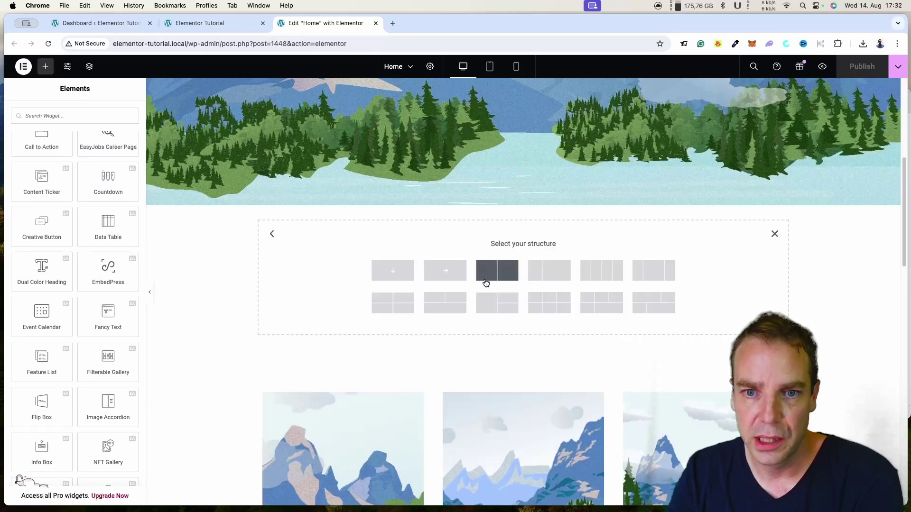
left_click(393, 271)
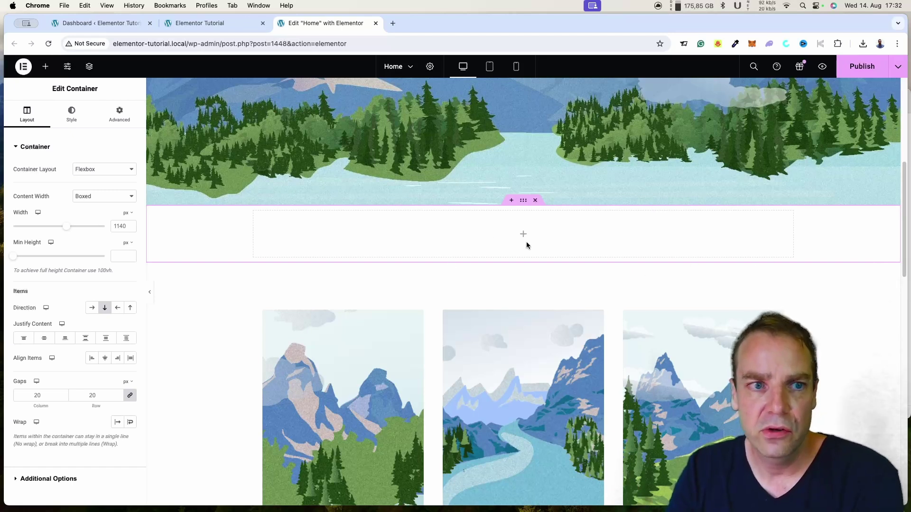
left_click(45, 66)
Add a placeholder Lorem ipsum Text Editor to the new container, with an empty Image widget below it.
scroll(82, 294, "down", 5)
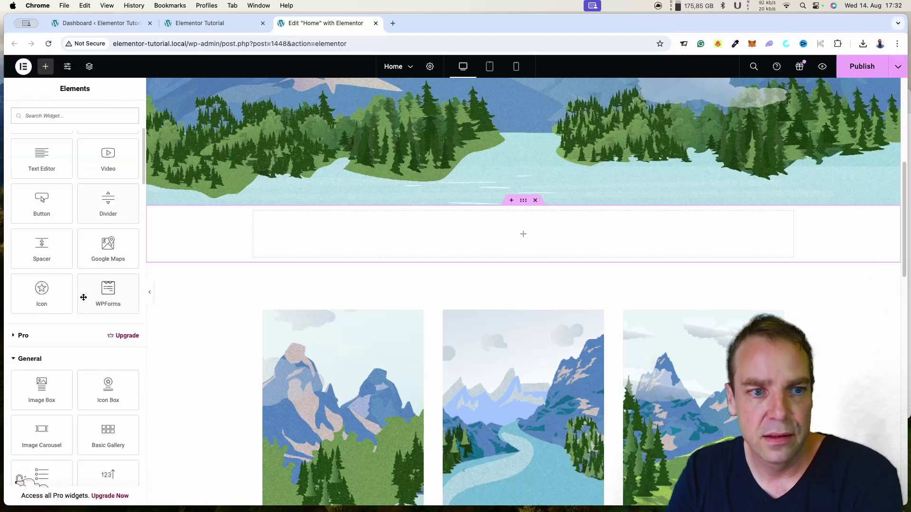
scroll(58, 266, "up", 1)
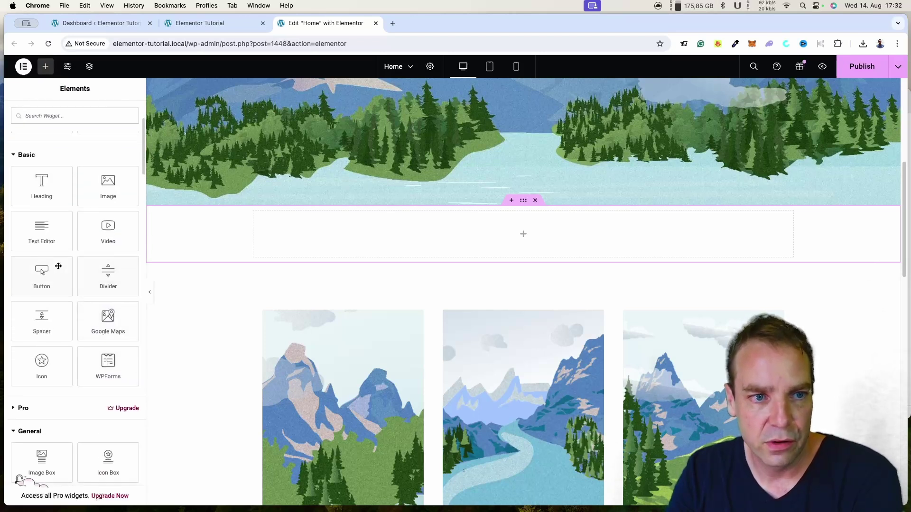
left_click_drag(38, 223, 553, 234)
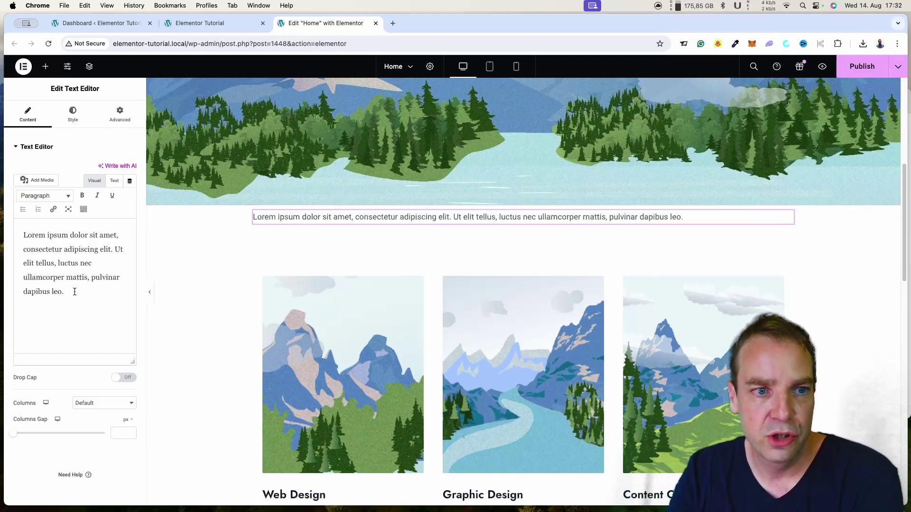
left_click_drag(63, 291, 20, 236)
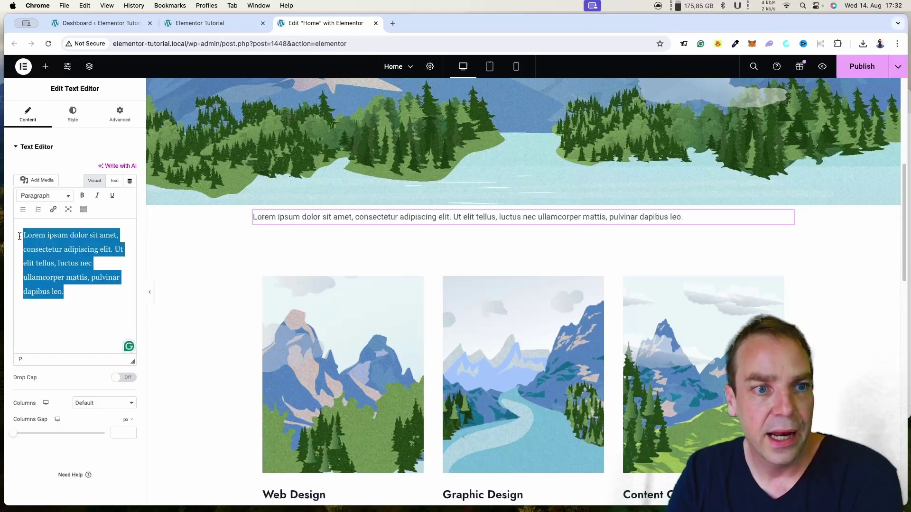
left_click(57, 276)
left_click(46, 69)
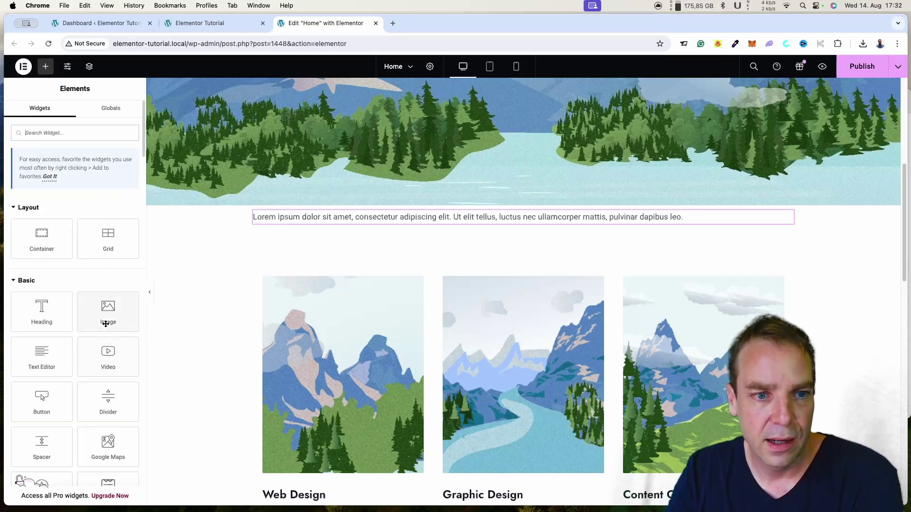
left_click_drag(110, 321, 475, 219)
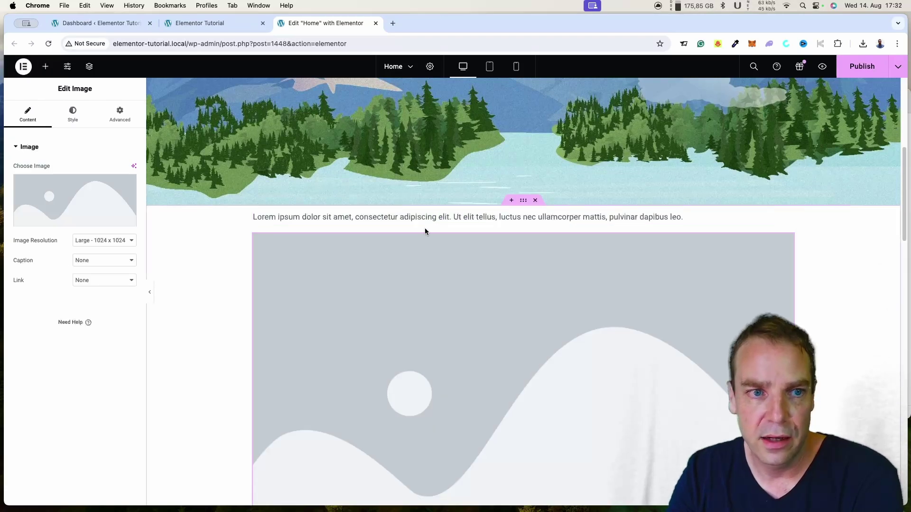
Fill the new Image widget with Our-Mission-min.jpg from the Media Library.
left_click(94, 198)
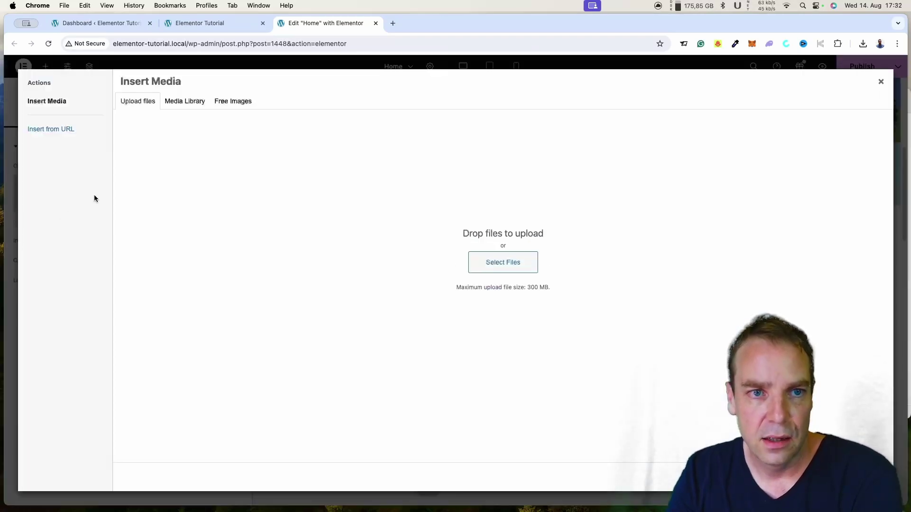
left_click(176, 103)
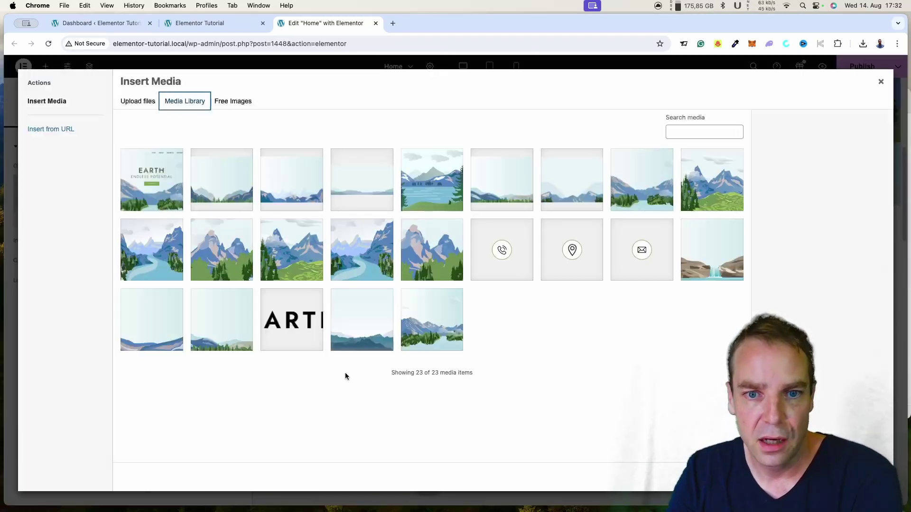
left_click(417, 194)
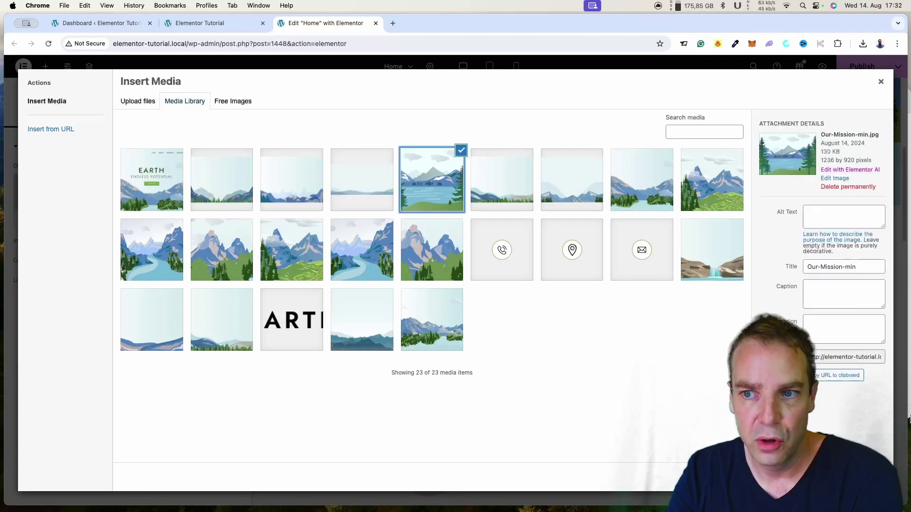
left_click(856, 477)
scroll(545, 401, "down", 2)
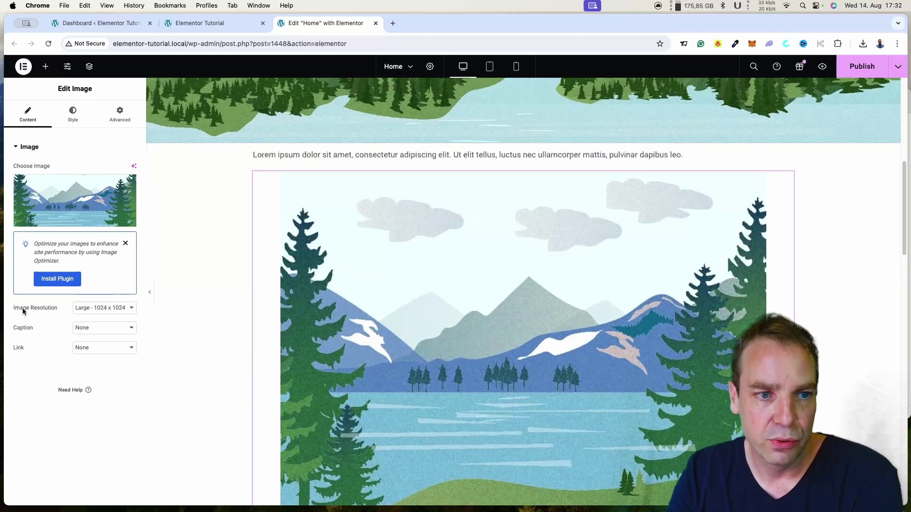
Set the lake image resolution to Custom with a 500 px width and apply it.
left_click(84, 307)
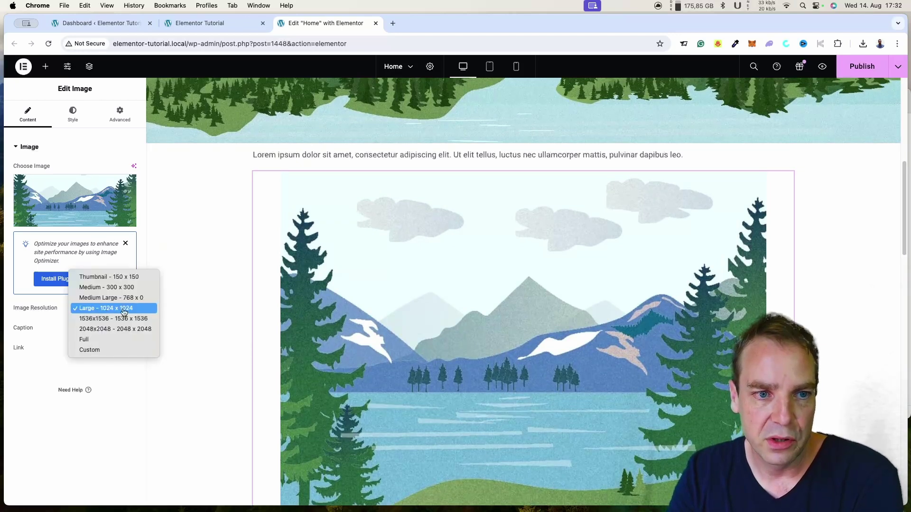
left_click(127, 291)
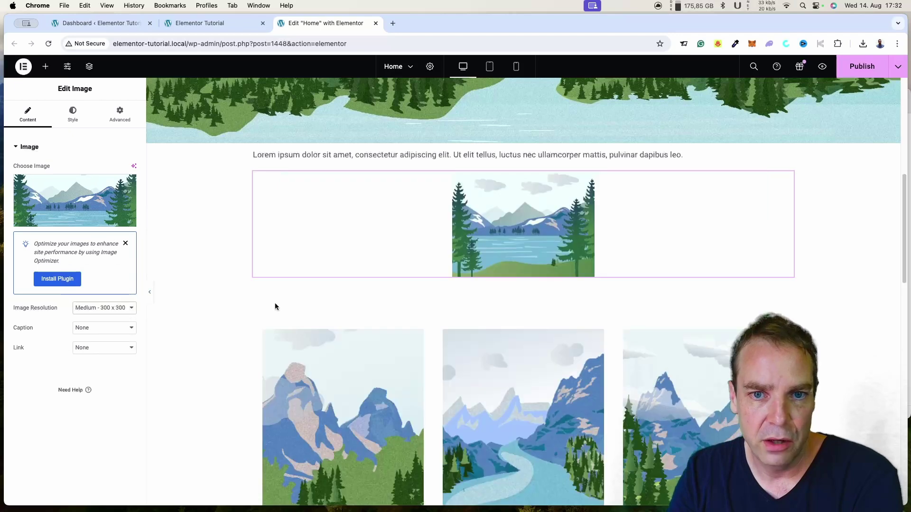
left_click(117, 311)
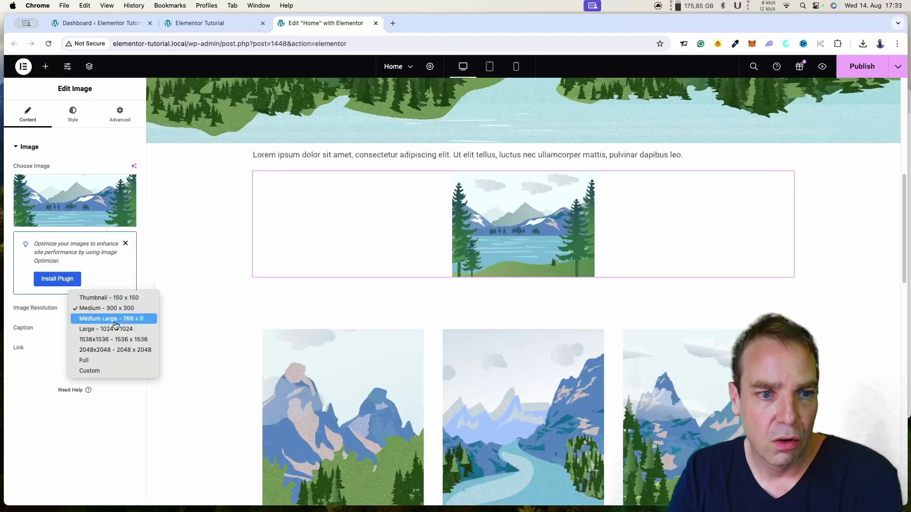
left_click(113, 370)
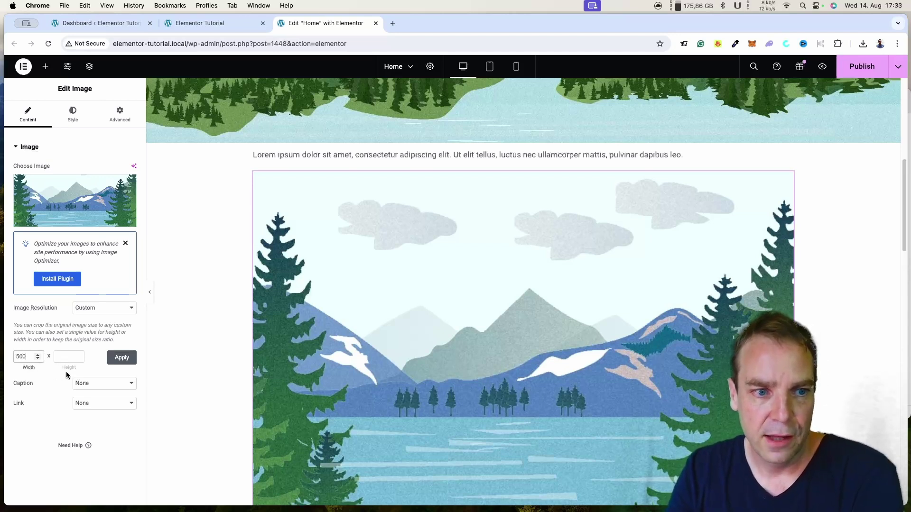
left_click(120, 359)
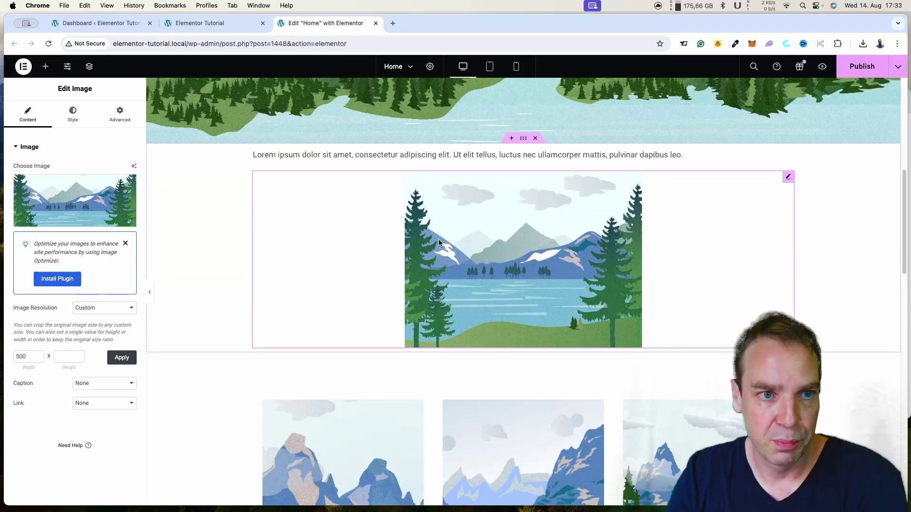
left_click(46, 66)
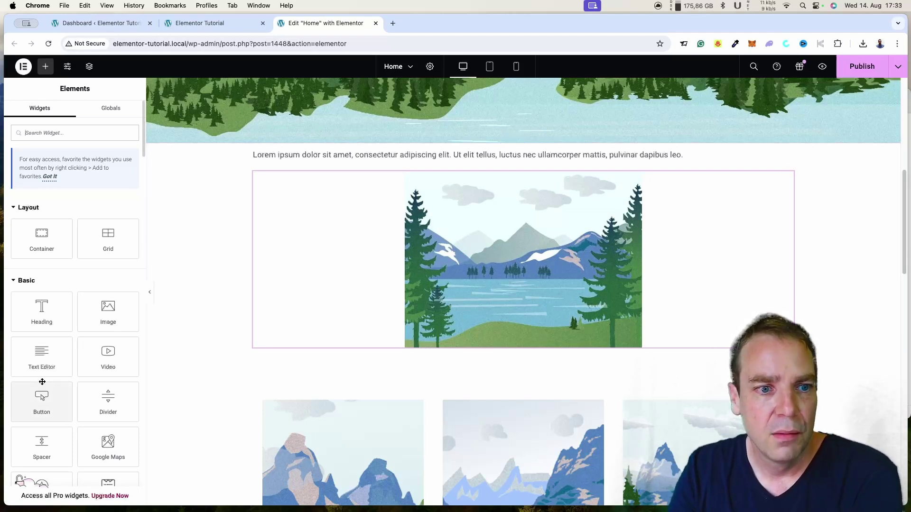
Drop a new container below the lake image and nest an empty inner container inside it.
left_click_drag(41, 363, 66, 358)
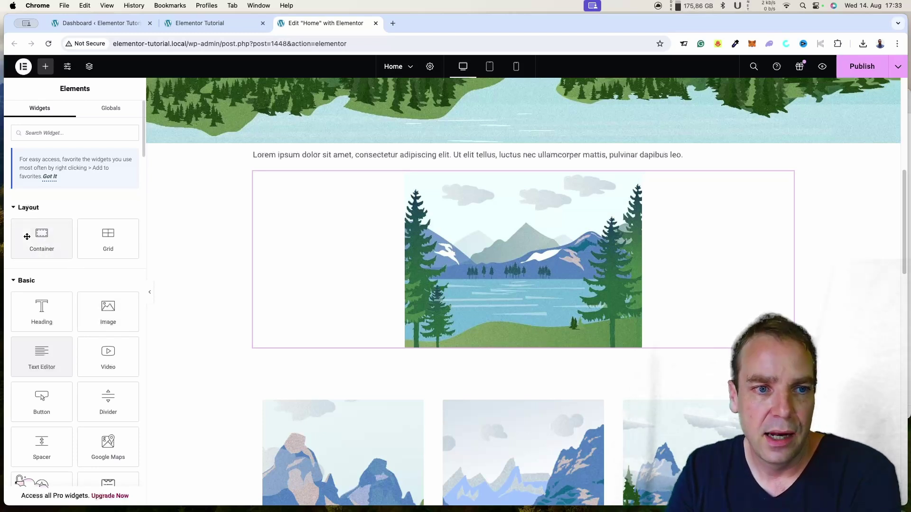
left_click_drag(41, 237, 524, 351)
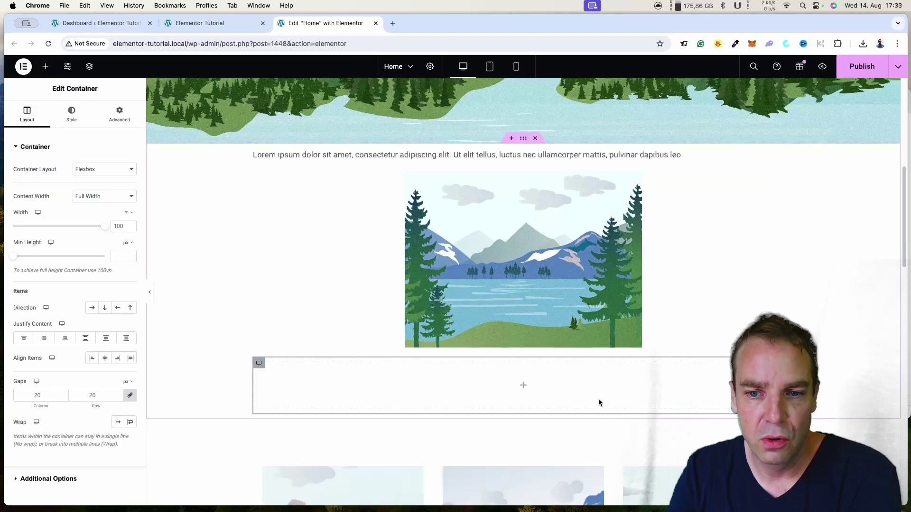
left_click(46, 66)
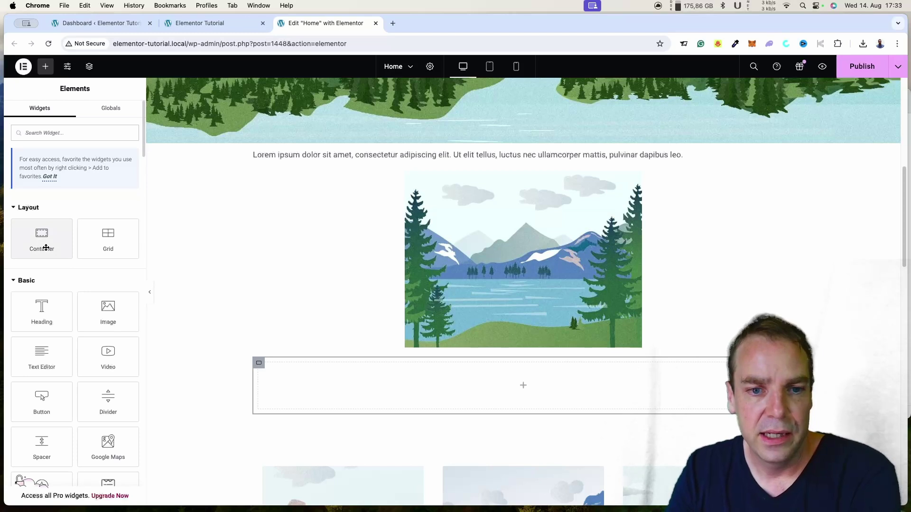
left_click_drag(56, 252, 448, 385)
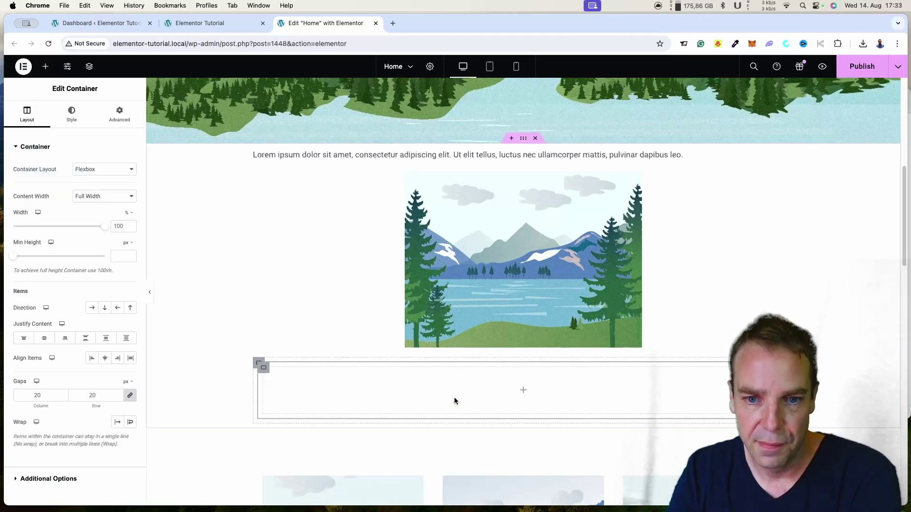
Duplicate the inner container and set the outer container's direction to Row - horizontal.
right_click(264, 370)
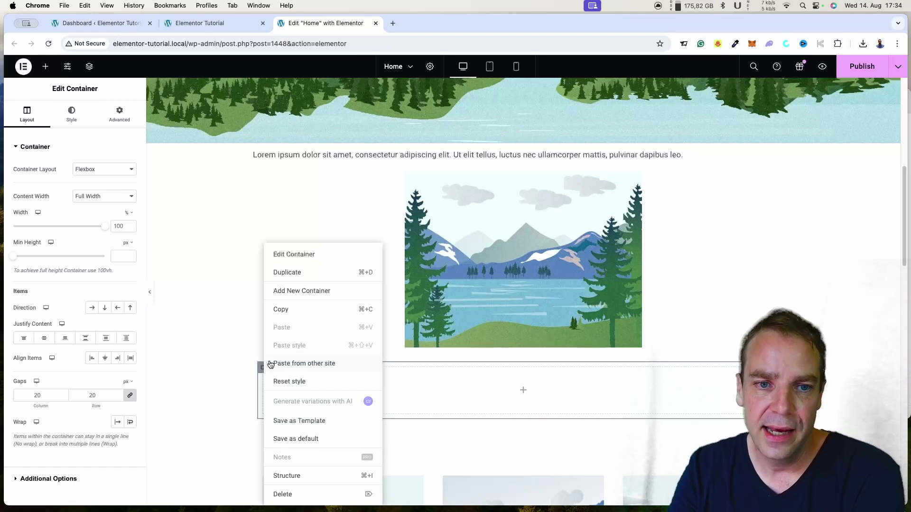
left_click(294, 274)
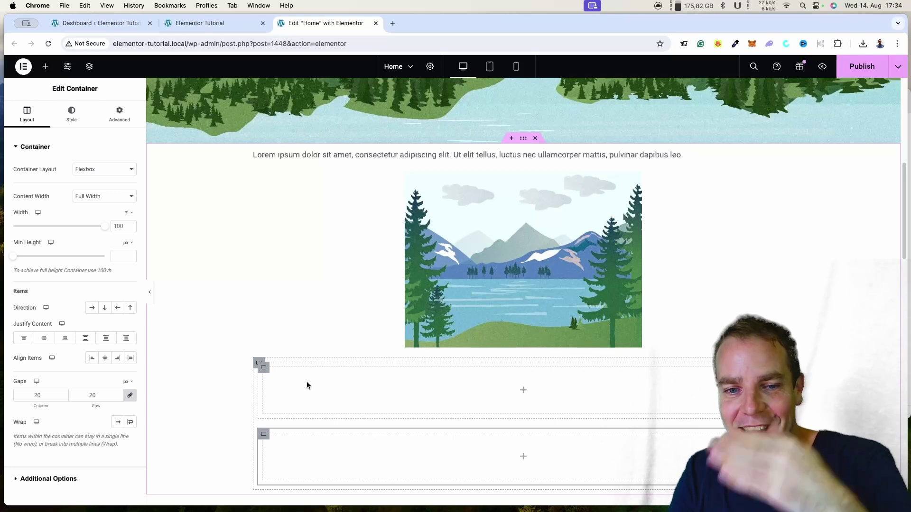
left_click(258, 363)
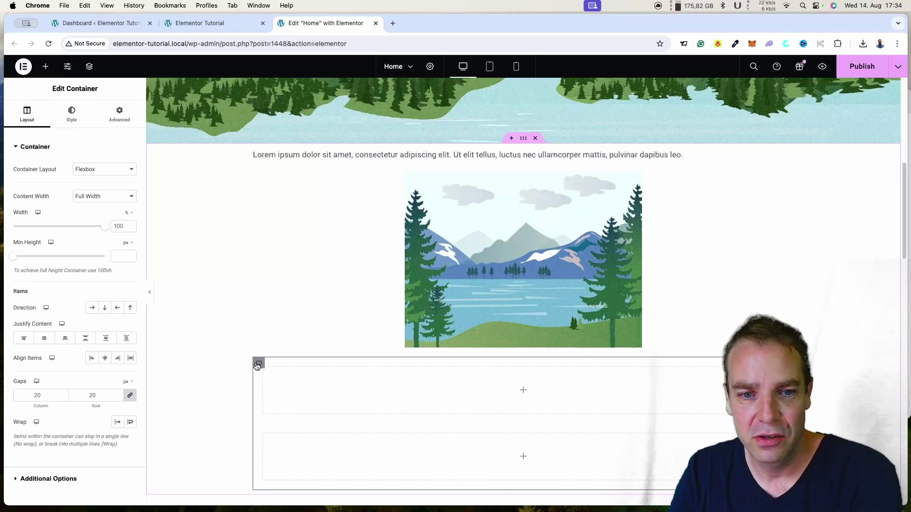
left_click(92, 308)
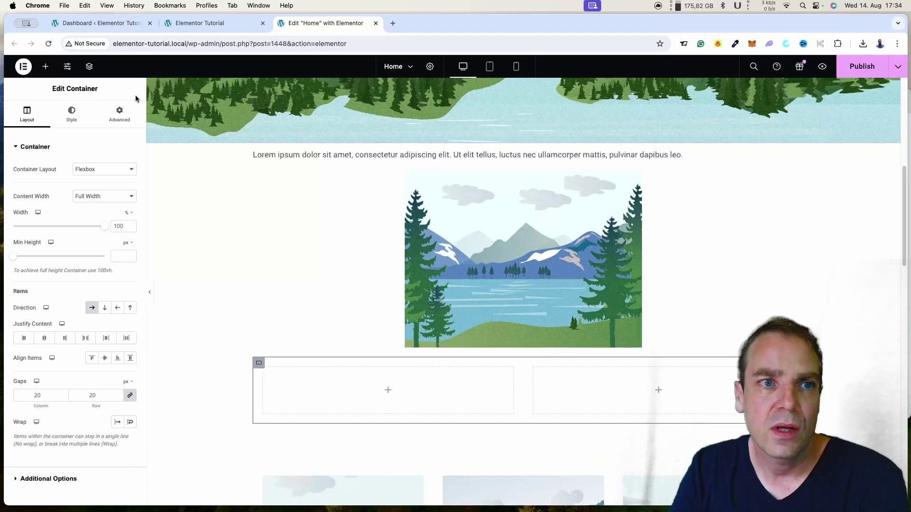
left_click(45, 66)
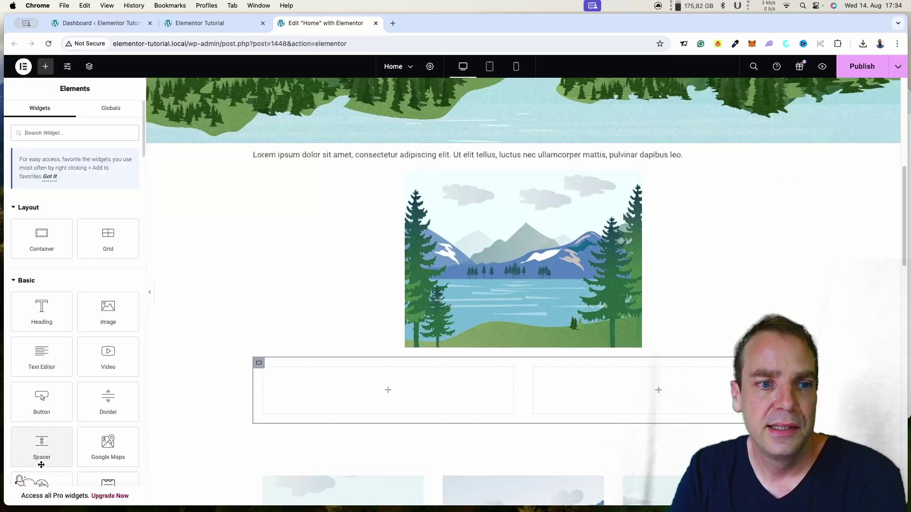
Add a Text Editor to the left inner container and an Image widget to the right one.
left_click_drag(55, 379, 369, 404)
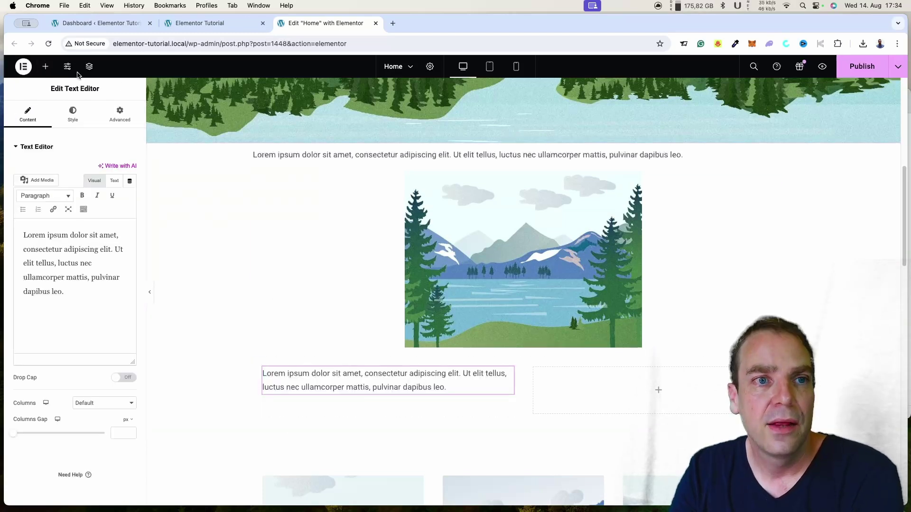
left_click(46, 66)
left_click_drag(109, 314, 603, 384)
Set the right column's image to the Our-Mission-min lake picture from the Media Library.
mouse_move(57, 202)
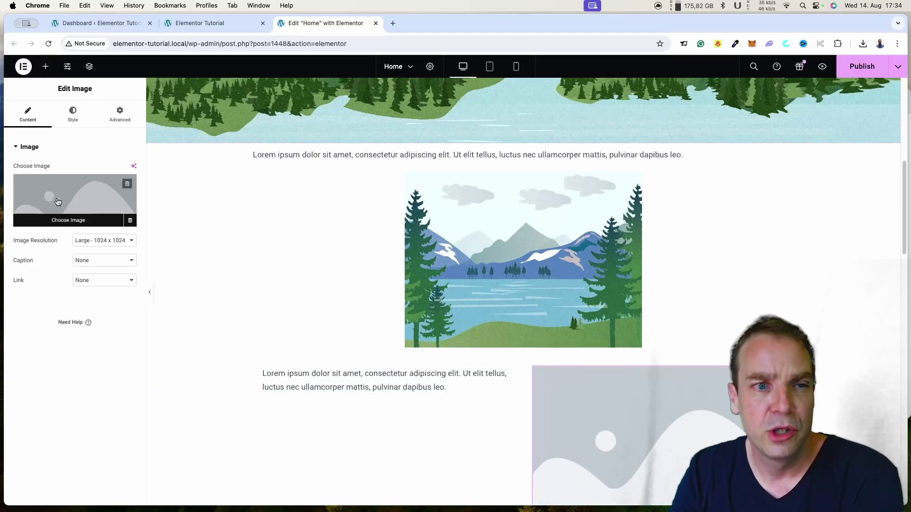
left_click(78, 196)
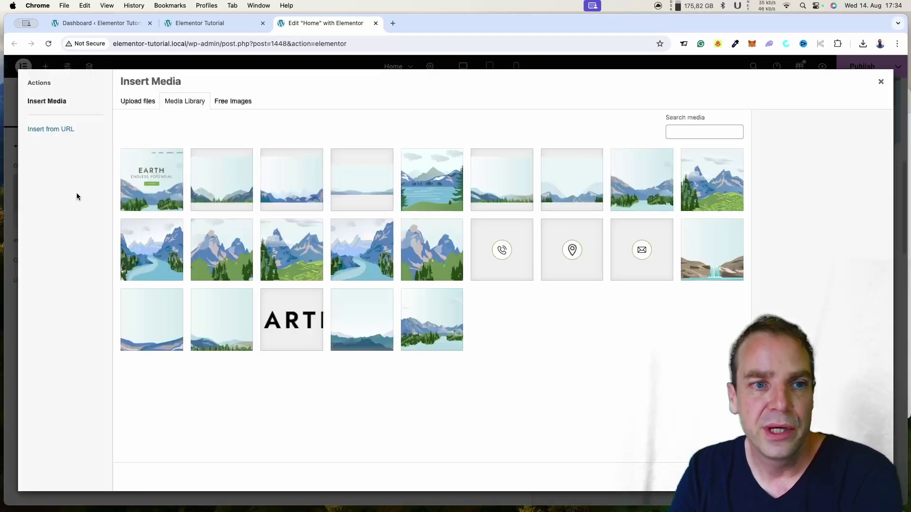
left_click(442, 200)
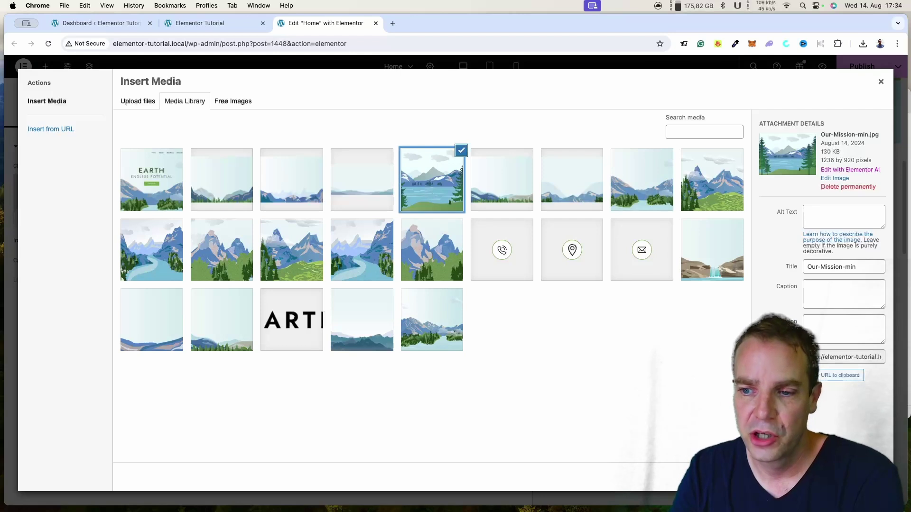
left_click(858, 477)
scroll(685, 380, "down", 2)
scroll(684, 379, "down", 1)
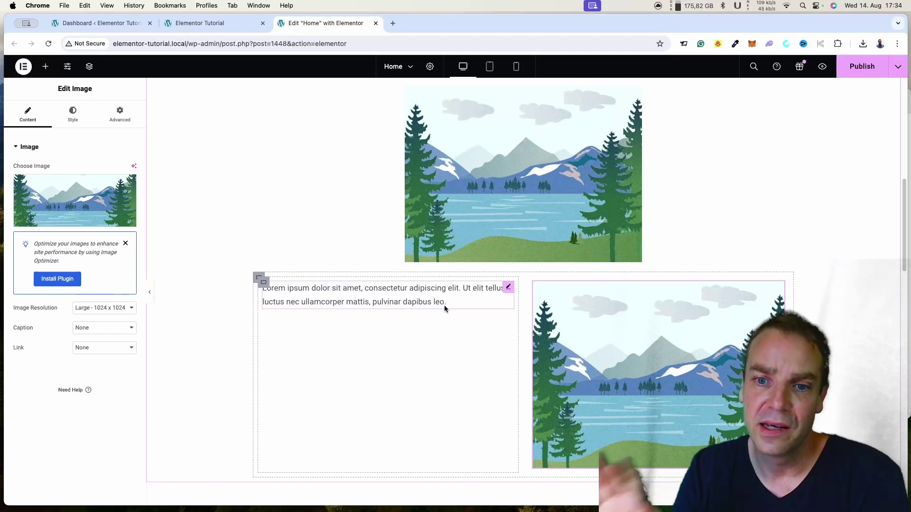
scroll(417, 308, "down", 5)
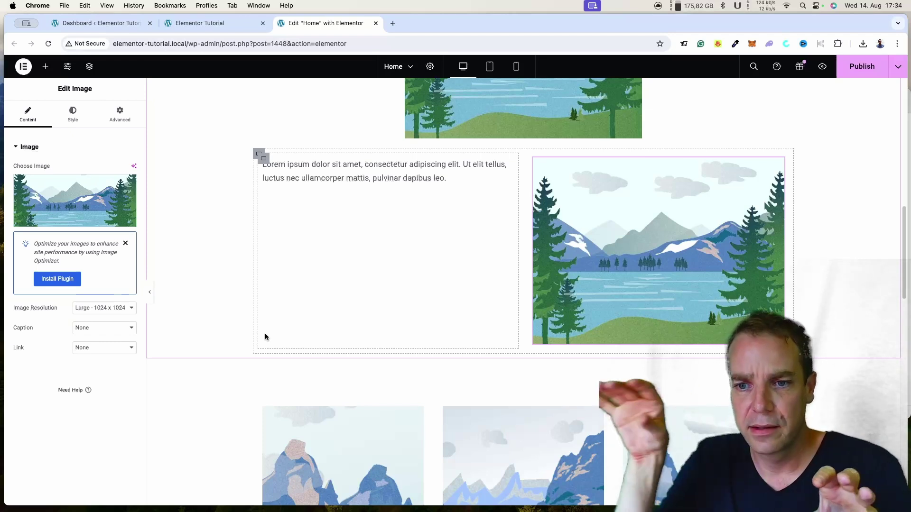
Add a new empty container directly below the forest banner.
left_click(45, 66)
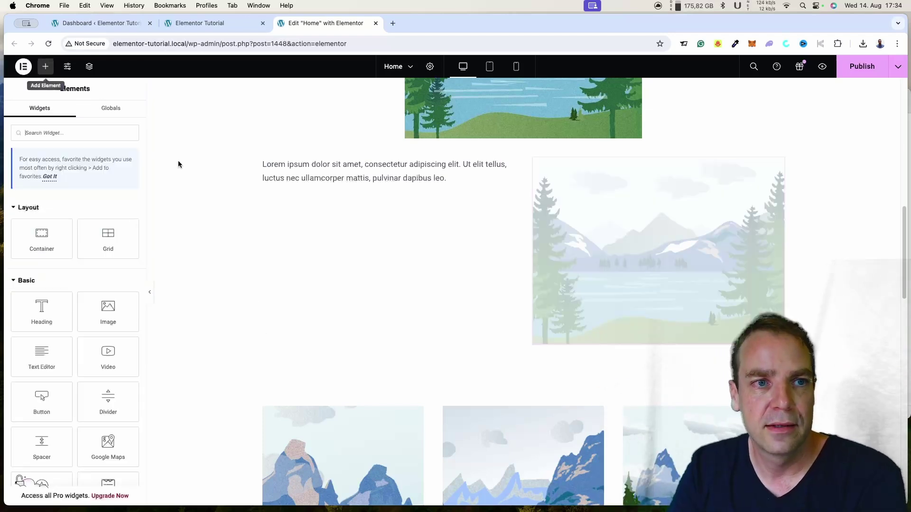
scroll(283, 290, "down", 3)
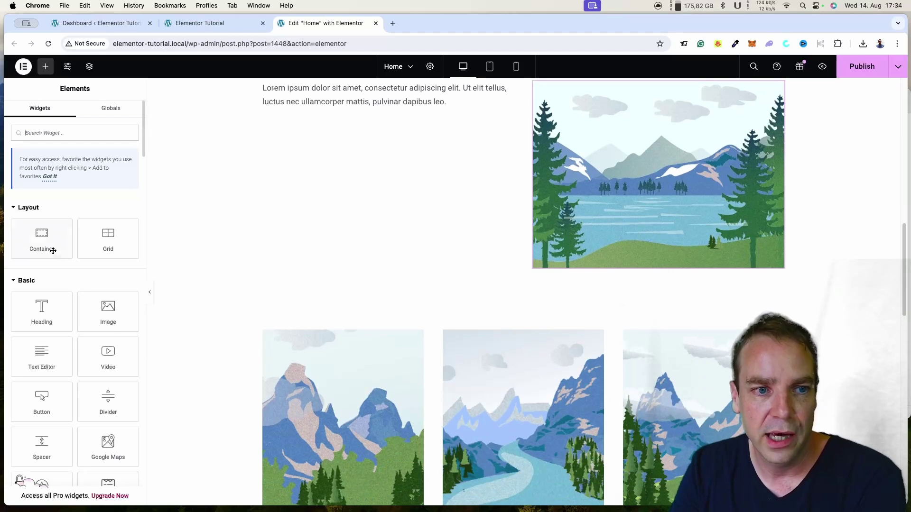
left_click_drag(29, 240, 66, 235)
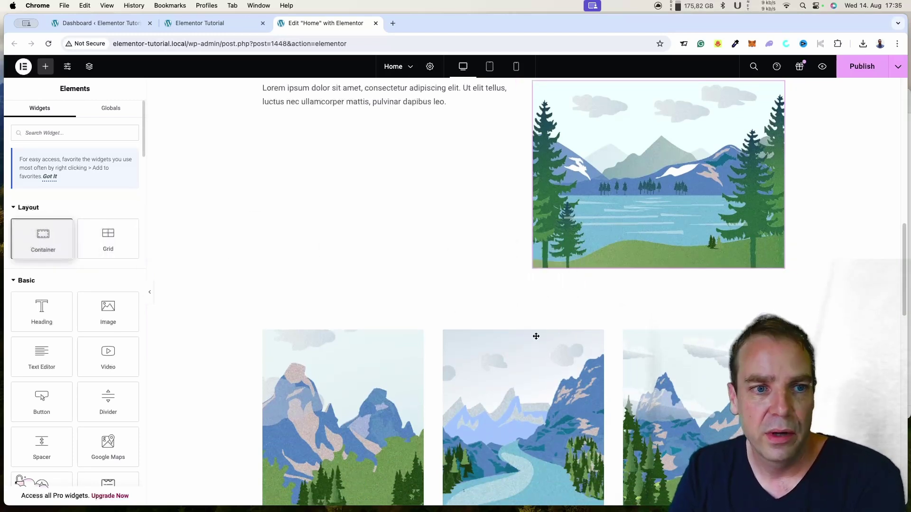
scroll(511, 312, "up", 2)
scroll(511, 309, "up", 5)
scroll(512, 332, "down", 4)
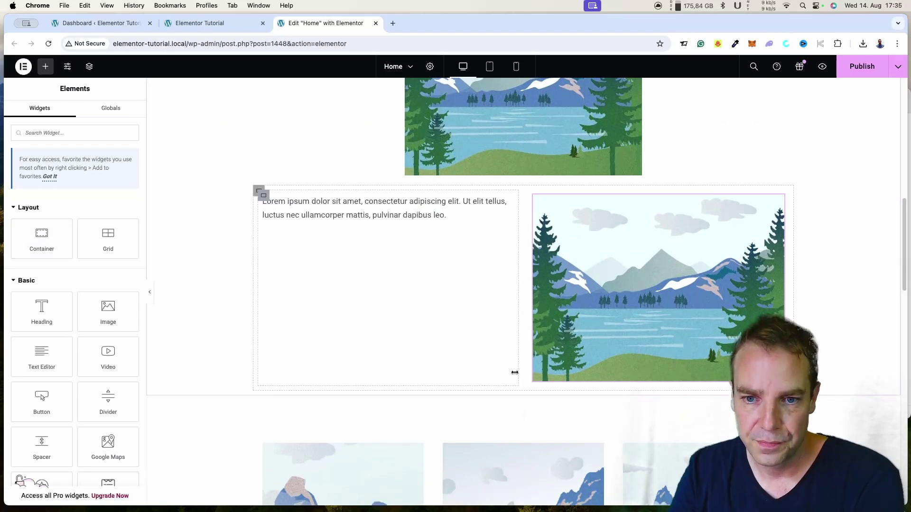
scroll(515, 372, "up", 3)
scroll(503, 218, "up", 1)
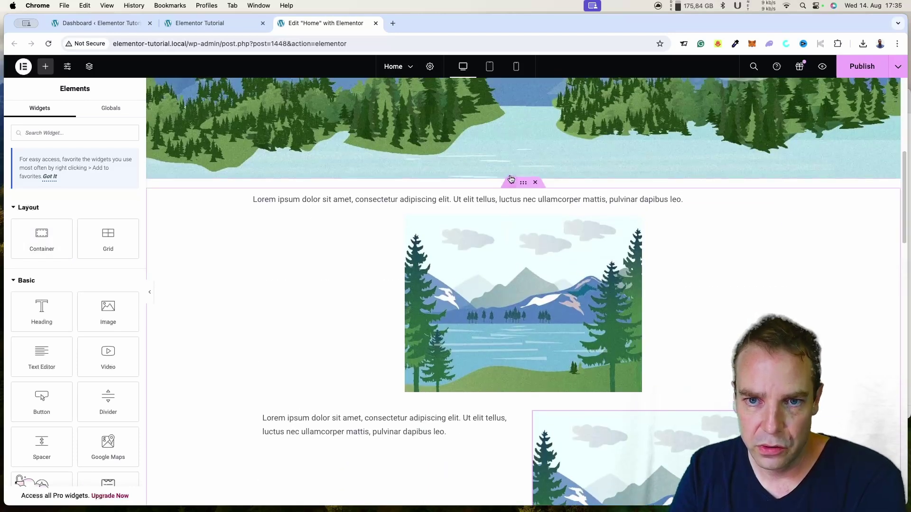
left_click(511, 183)
Give the new section a Flexbox single-container structure and nest a container inside it.
left_click(479, 223)
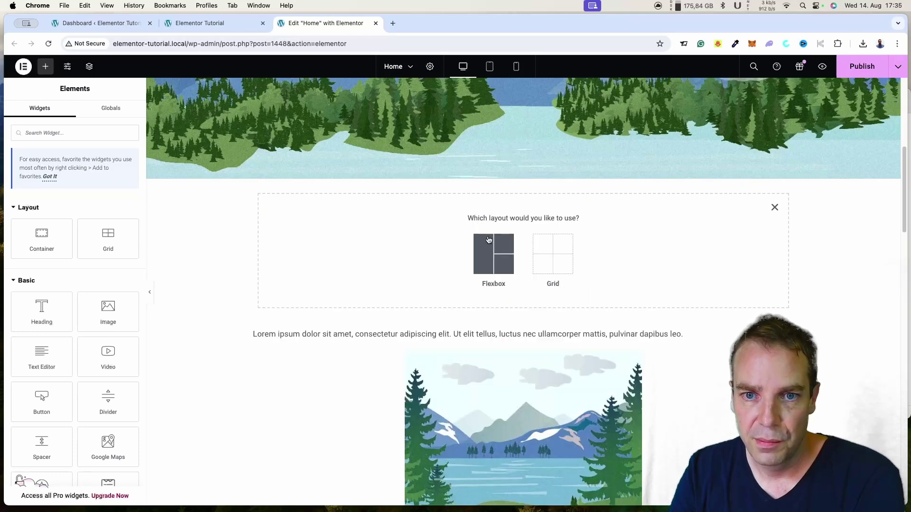
left_click(493, 256)
left_click(407, 251)
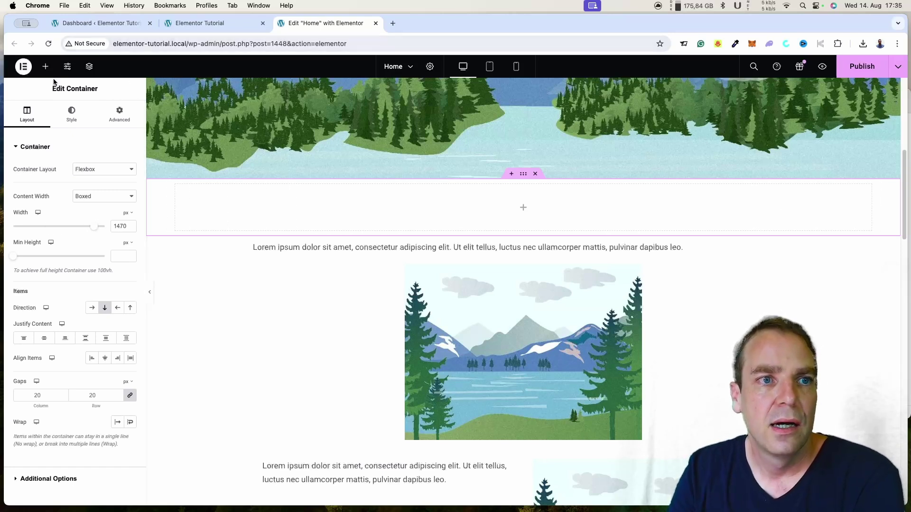
left_click(46, 68)
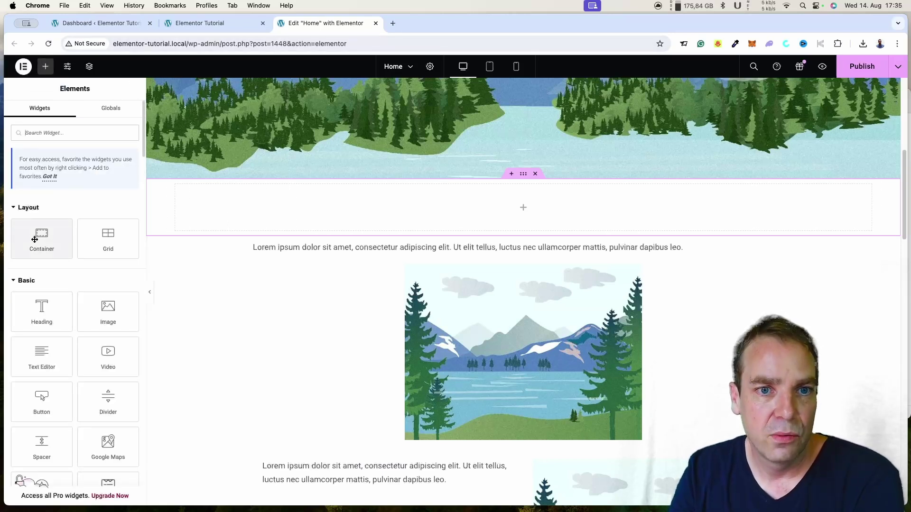
left_click_drag(30, 229, 517, 199)
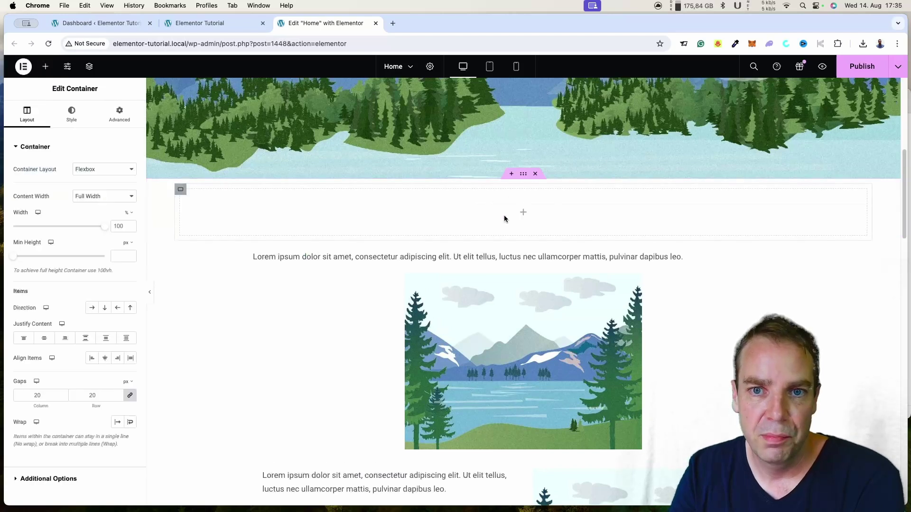
left_click(45, 66)
left_click_drag(42, 240, 463, 208)
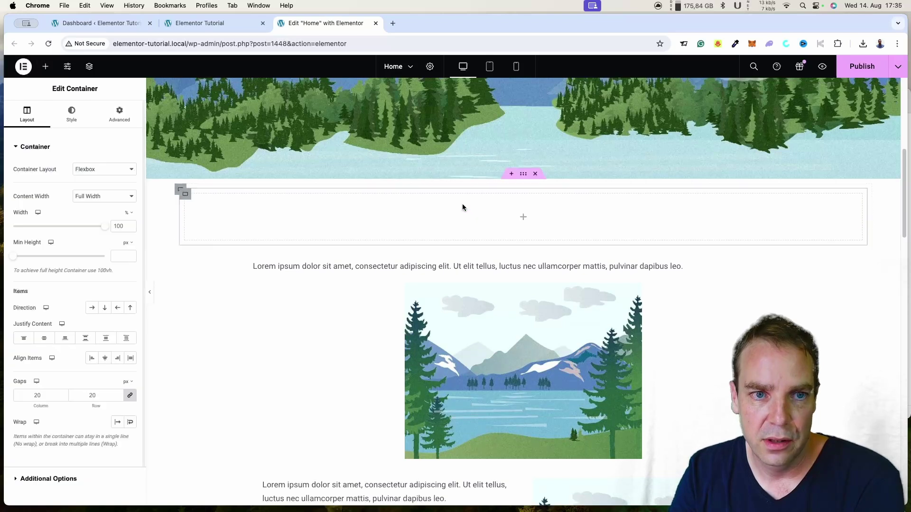
Duplicate the nested container twice and set the direction to Row - horizontal for three columns.
right_click(185, 196)
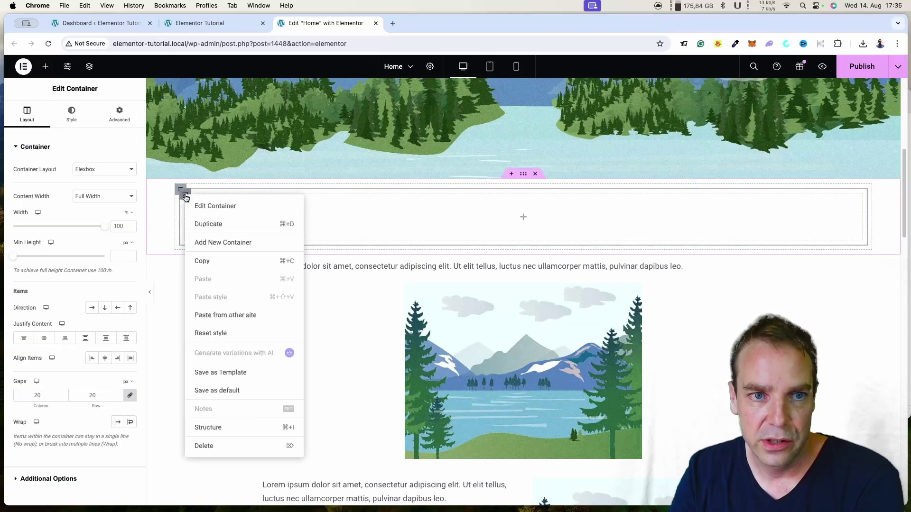
left_click(208, 224)
right_click(182, 195)
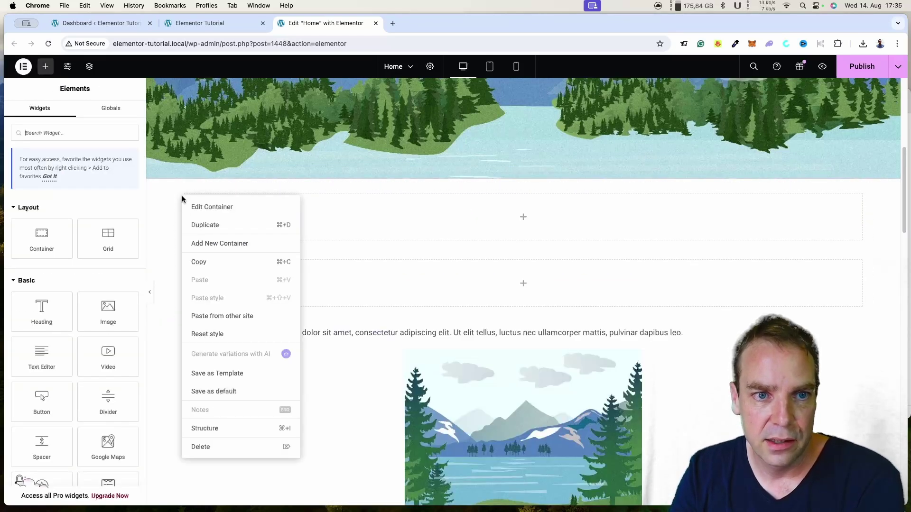
left_click(212, 226)
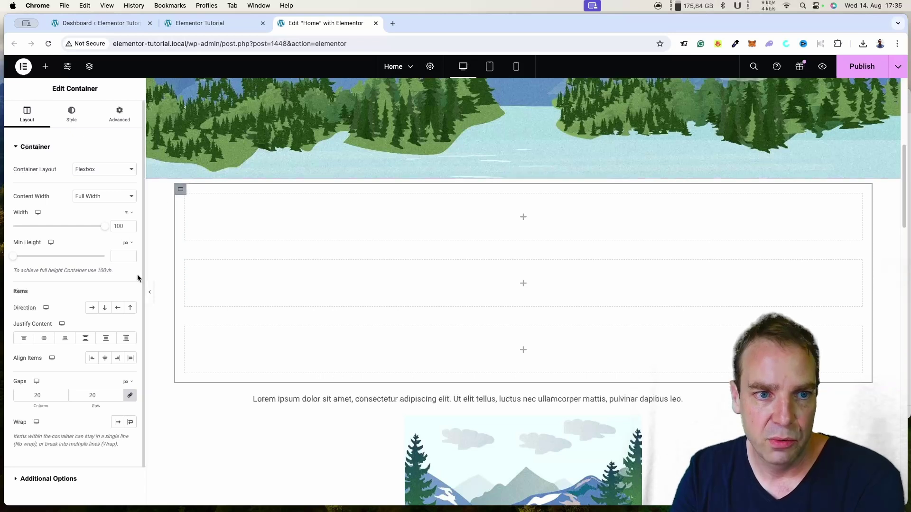
left_click(92, 308)
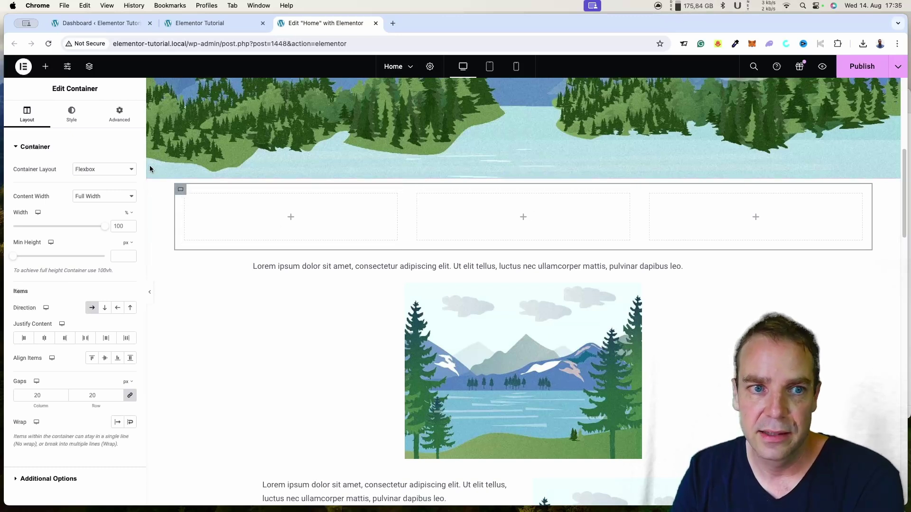
left_click(45, 67)
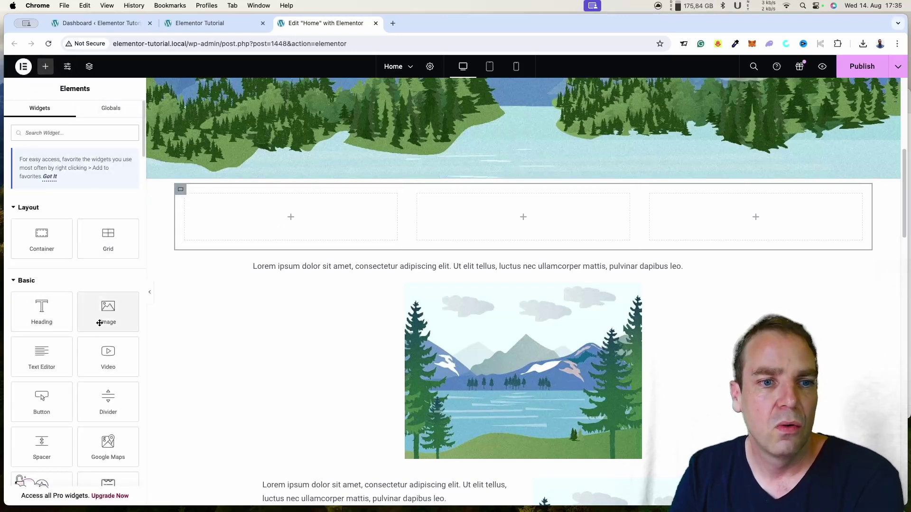
Add an Image widget to the first column and a Text Editor to the middle column.
left_click_drag(100, 318, 306, 221)
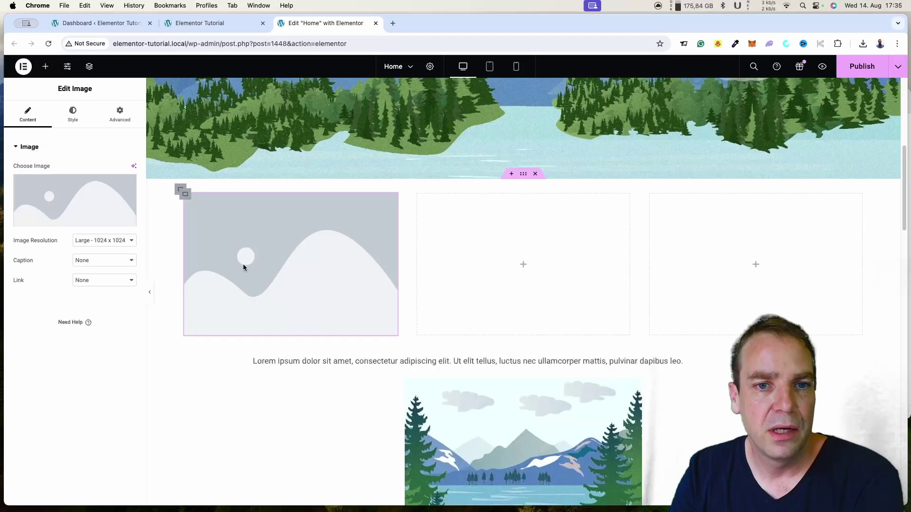
left_click(46, 66)
left_click_drag(42, 353, 433, 250)
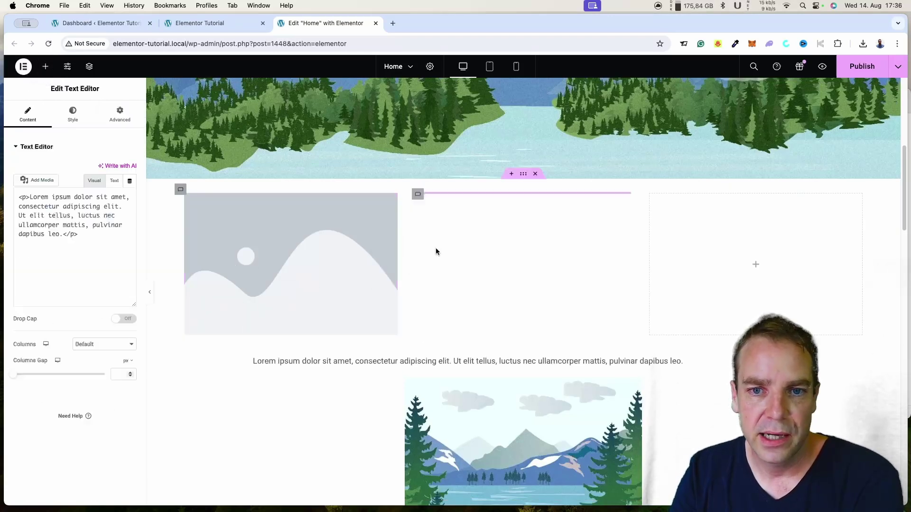
left_click(45, 66)
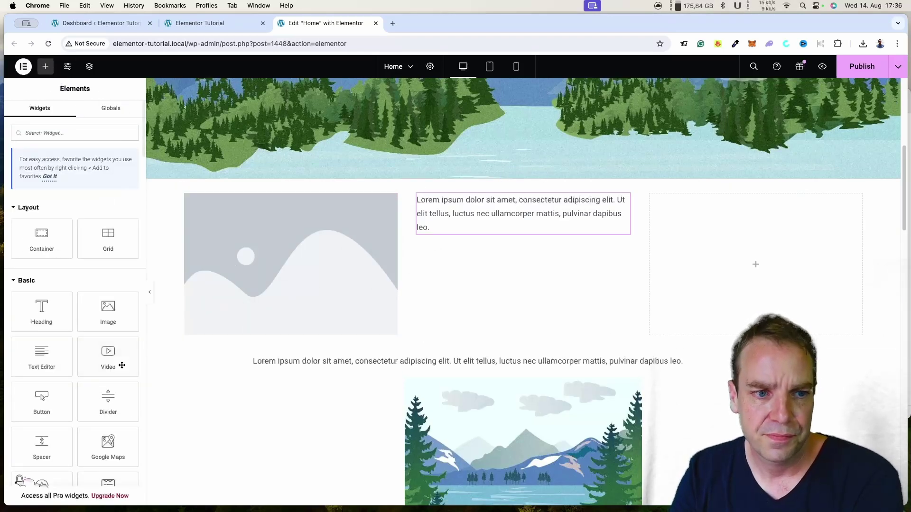
Place the Our-Mission-min lake picture in an Image widget in the third column.
left_click_drag(108, 311, 719, 267)
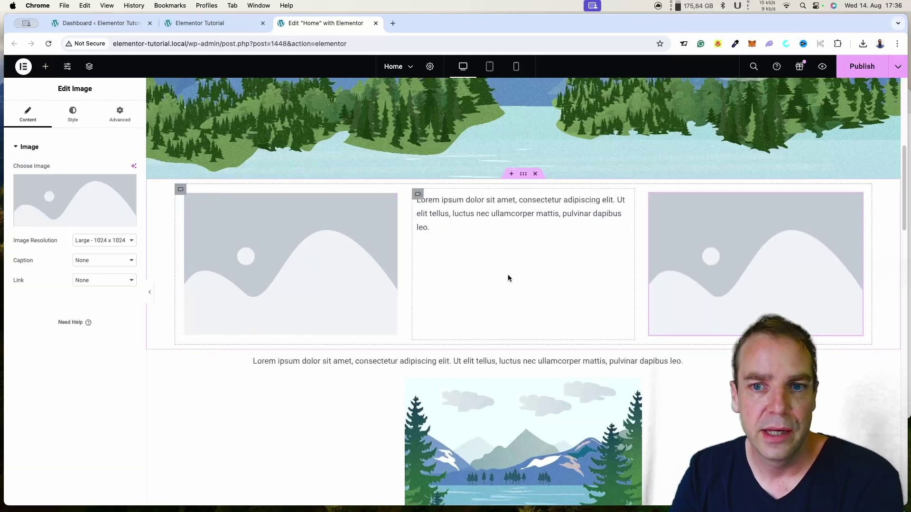
left_click(75, 211)
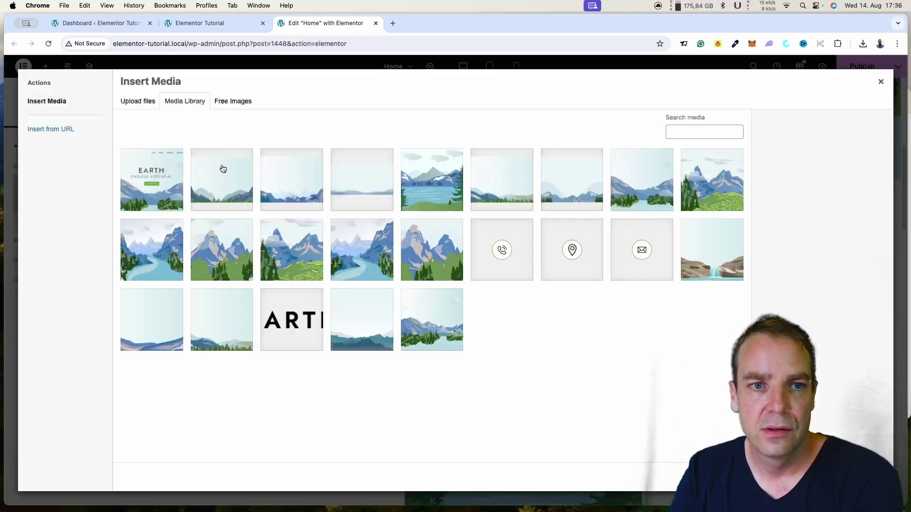
left_click(446, 203)
left_click(863, 477)
Search the free stock images for 'cow' and insert the brown cattle photo into the first column.
left_click(303, 286)
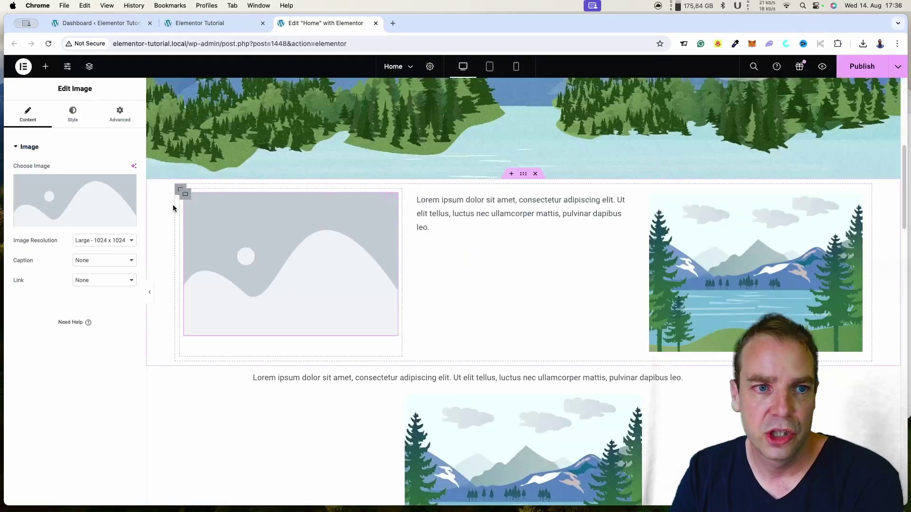
left_click(77, 198)
left_click(434, 187)
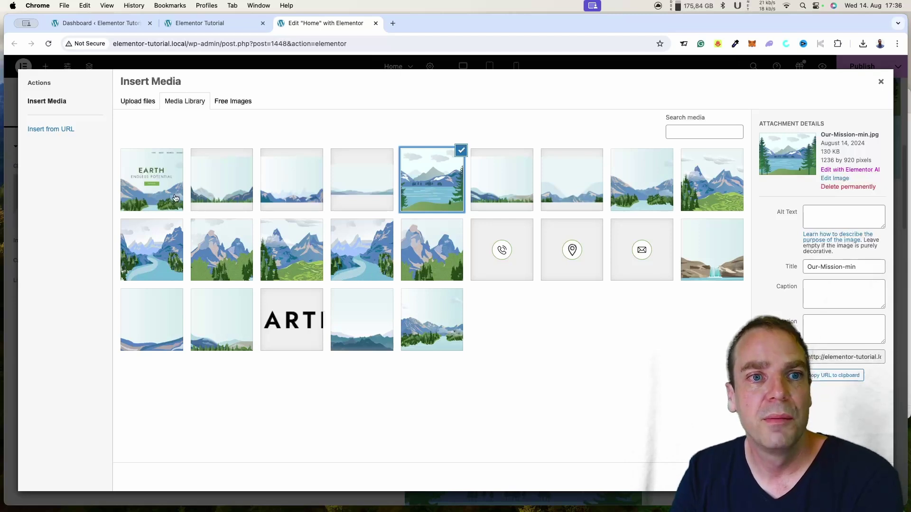
left_click(137, 104)
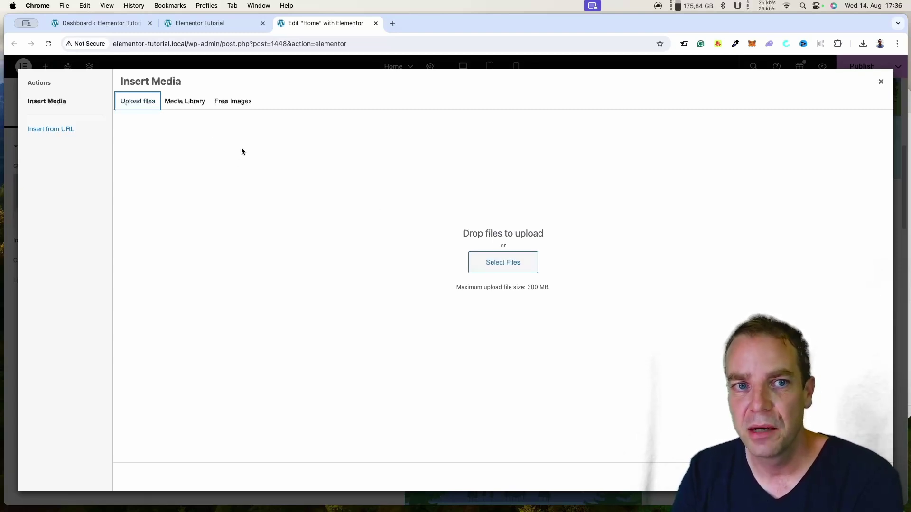
left_click(229, 103)
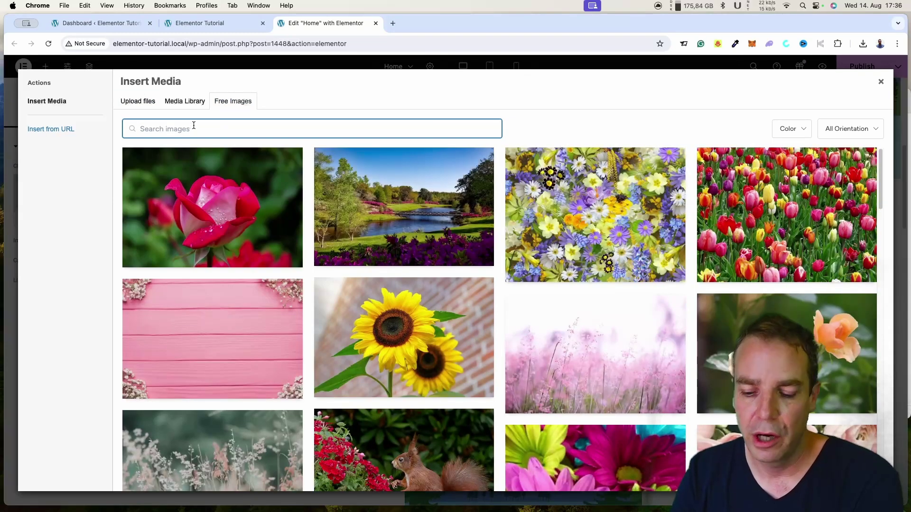
type("cow")
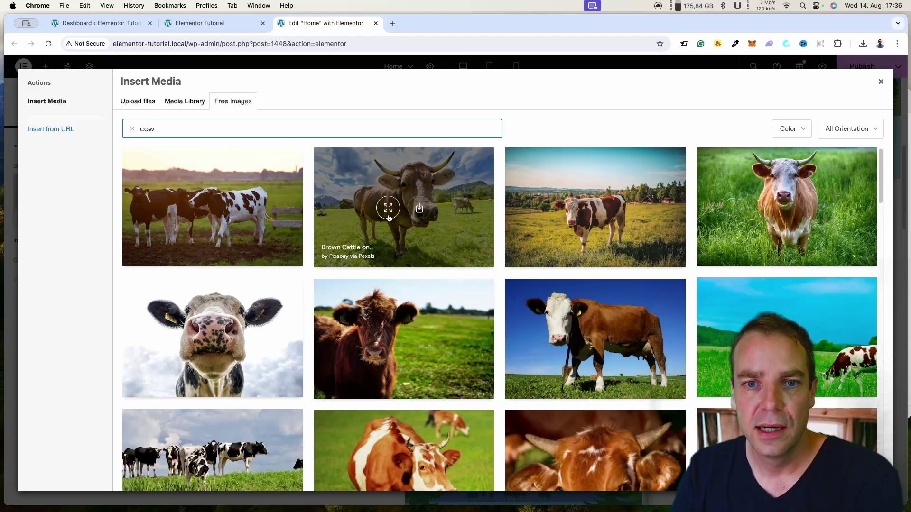
left_click(418, 212)
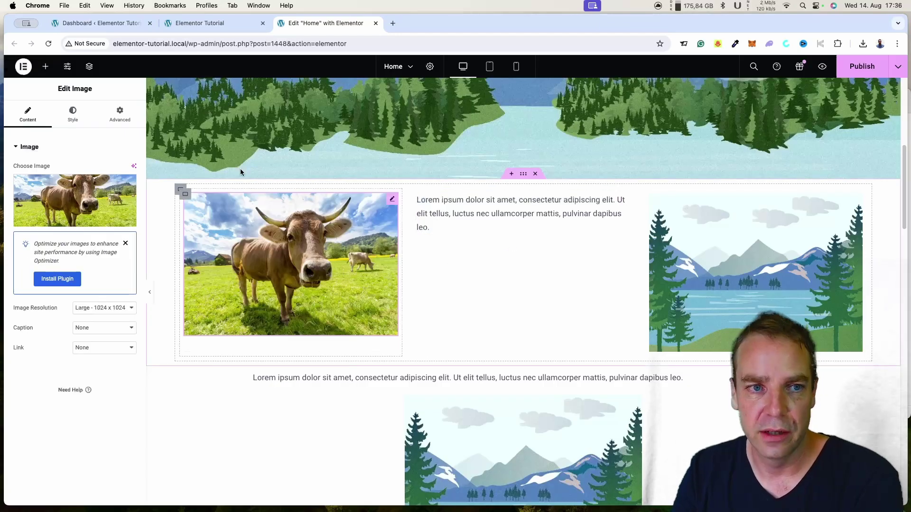
left_click(46, 67)
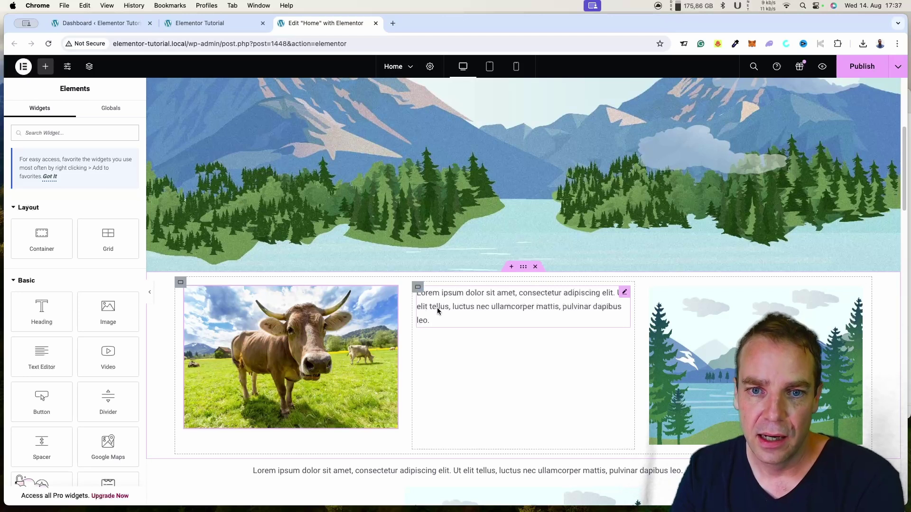
Set the middle paragraph's text colour to red (#FF1C1C).
left_click(491, 306)
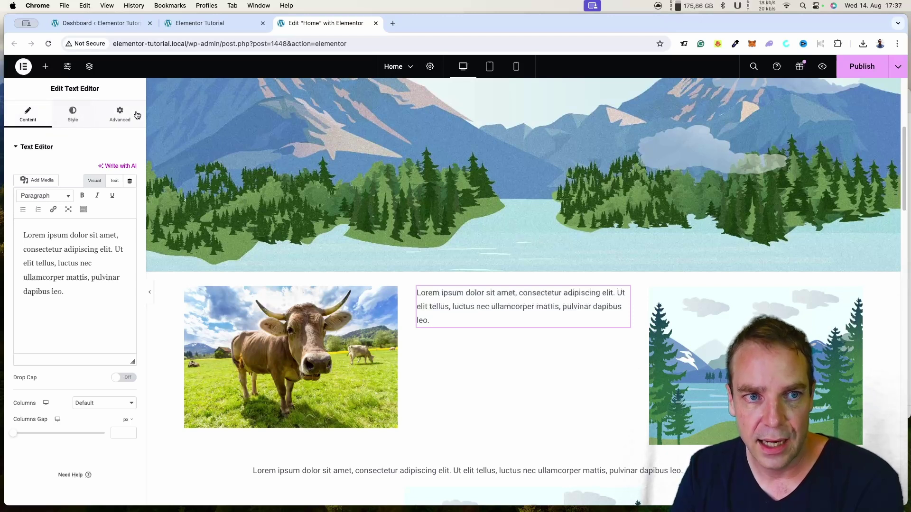
left_click(68, 122)
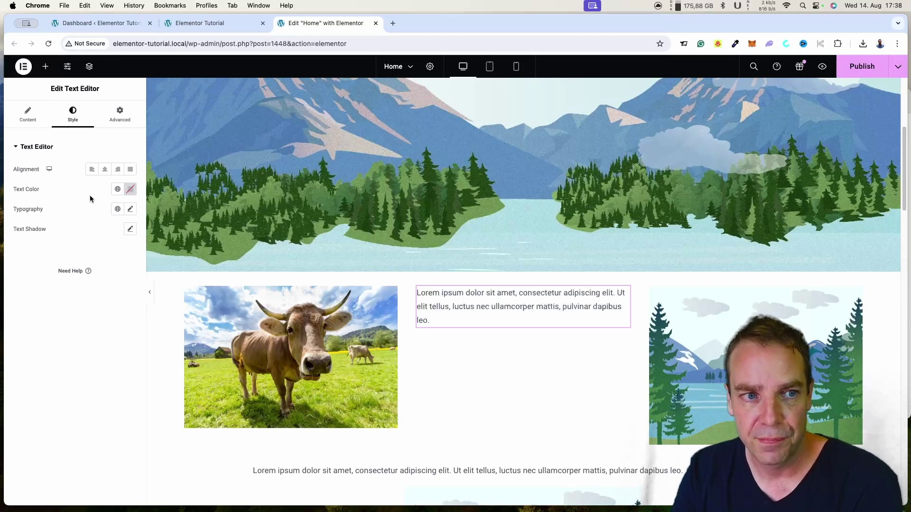
left_click(130, 189)
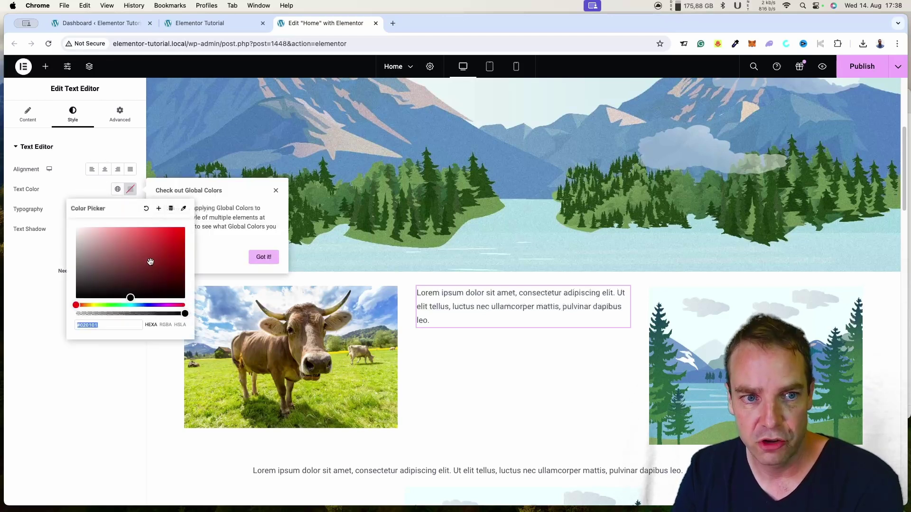
left_click_drag(151, 263, 172, 227)
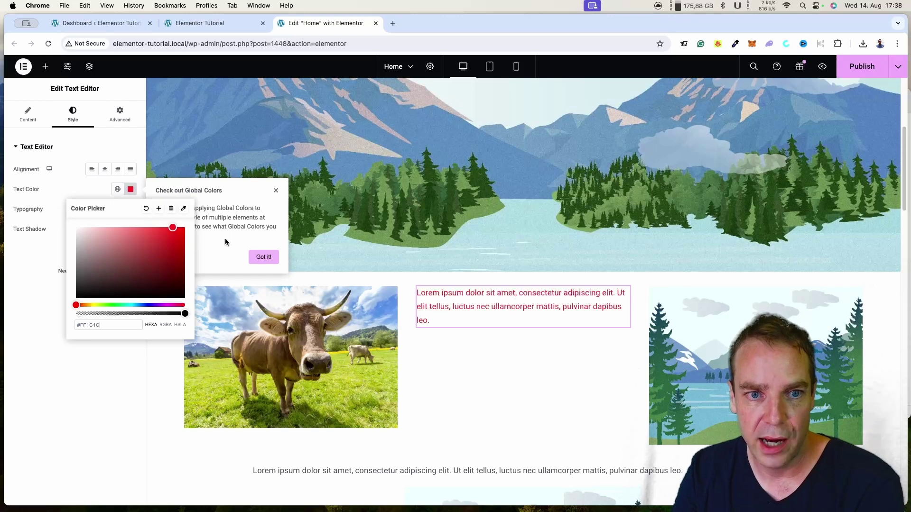
left_click(39, 191)
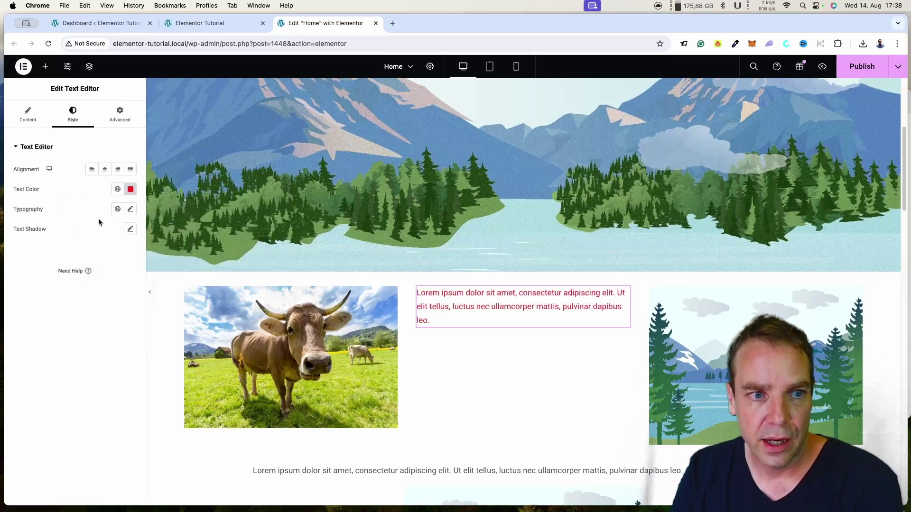
left_click(130, 210)
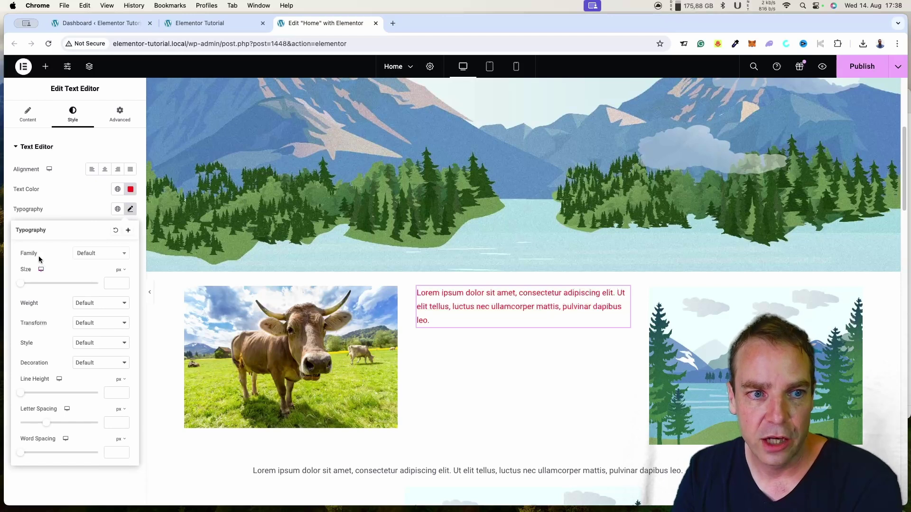
Change the red paragraph's font family to Permanent Marker.
left_click(125, 257)
left_click_drag(126, 282, 123, 342)
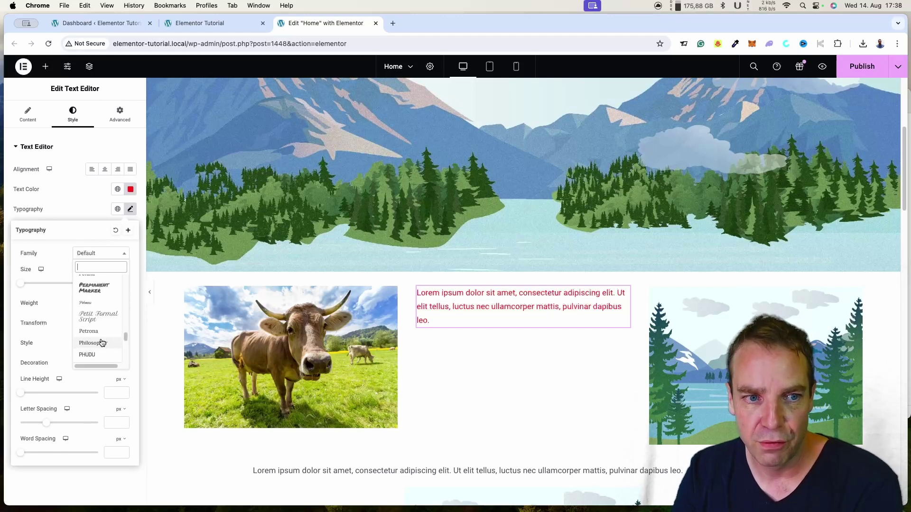
left_click(95, 288)
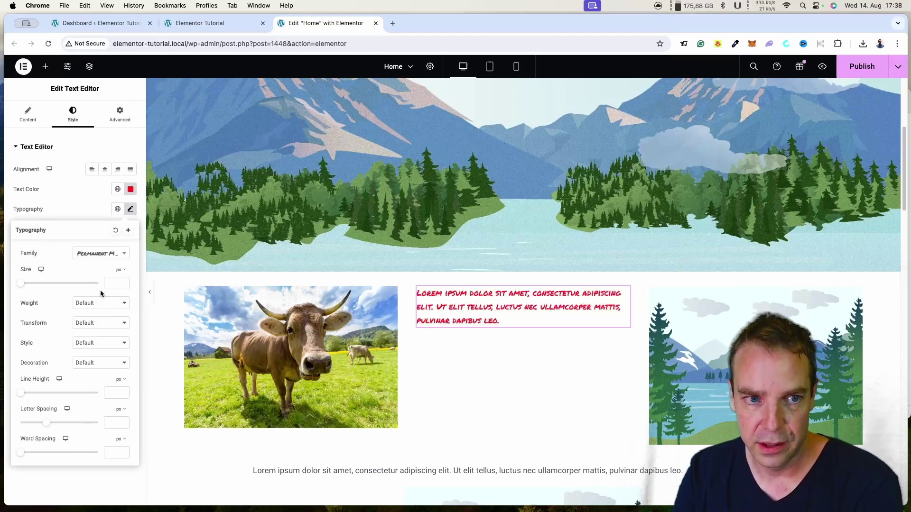
left_click(83, 205)
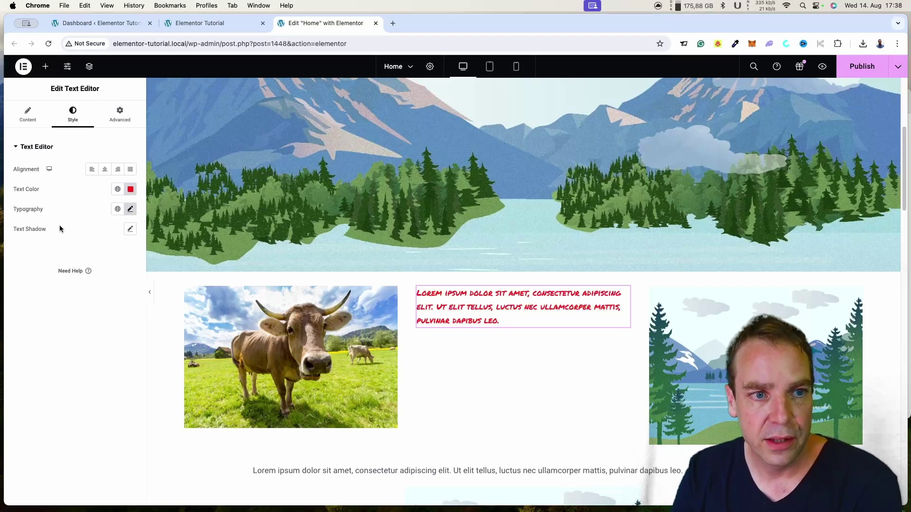
Set the paragraph's typography size to 18 px and weight to 500 (Medium).
left_click(130, 210)
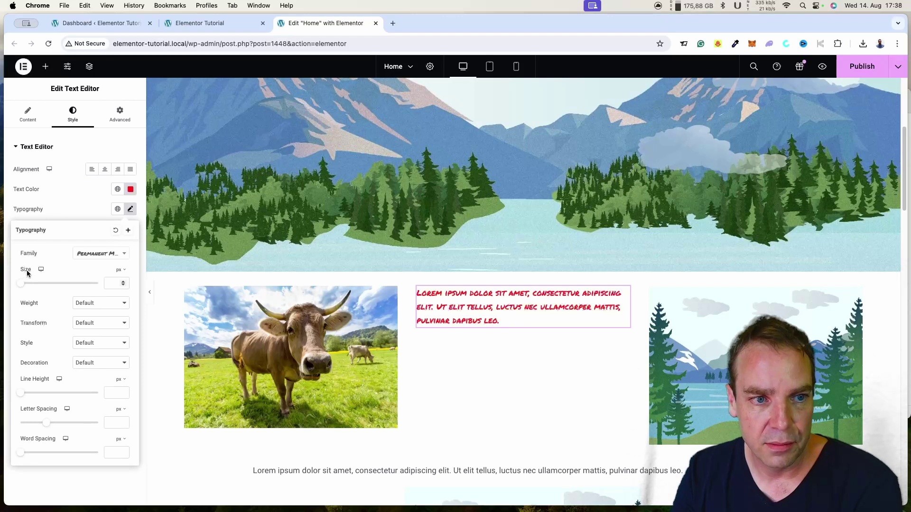
left_click_drag(22, 287, 29, 289)
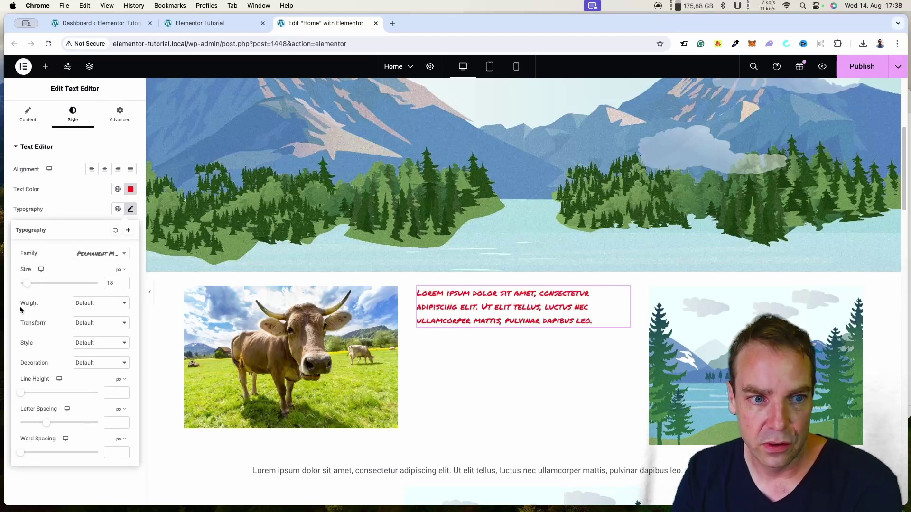
left_click(95, 304)
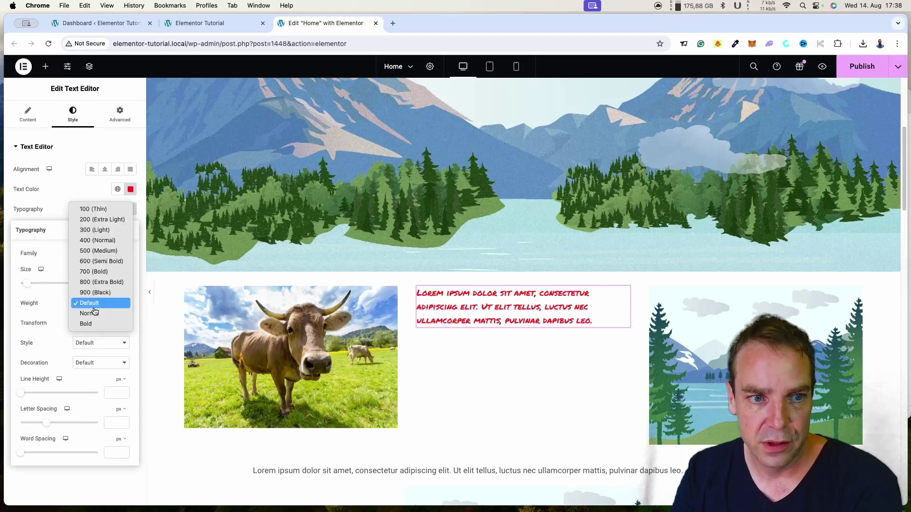
left_click(112, 262)
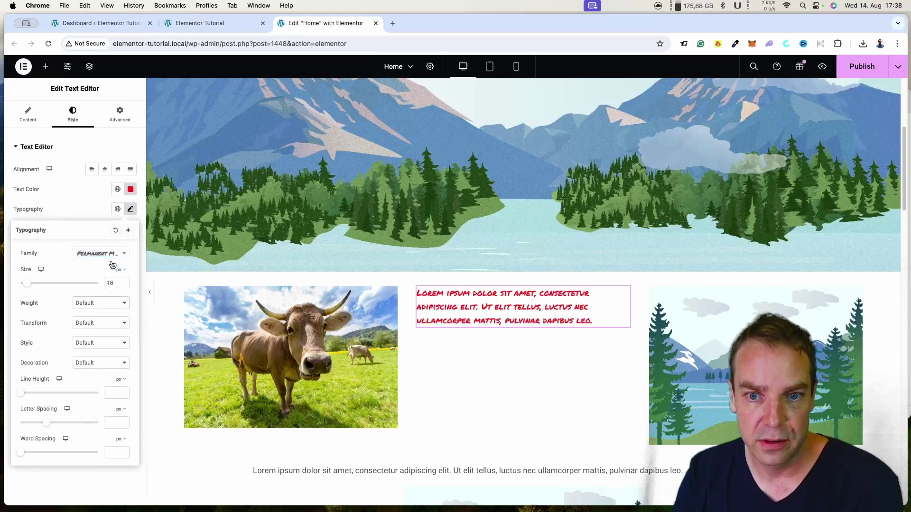
left_click(98, 304)
left_click(100, 292)
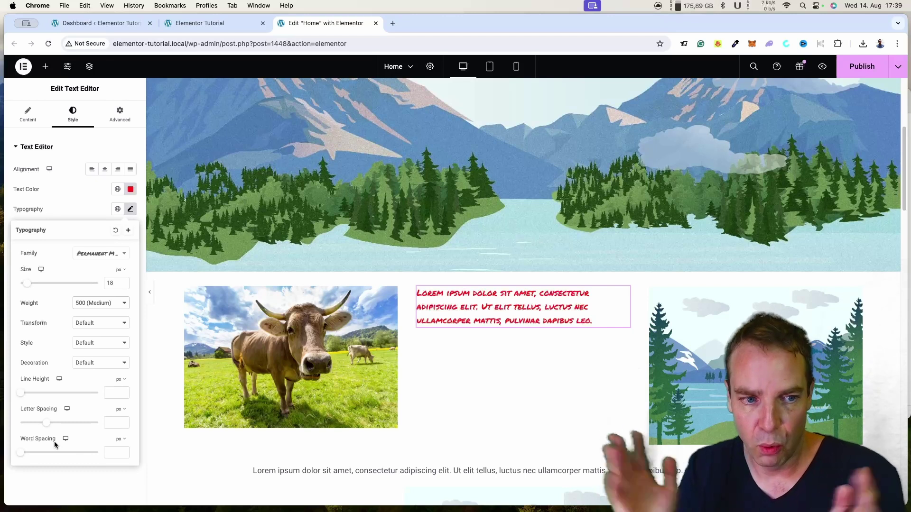
left_click(71, 189)
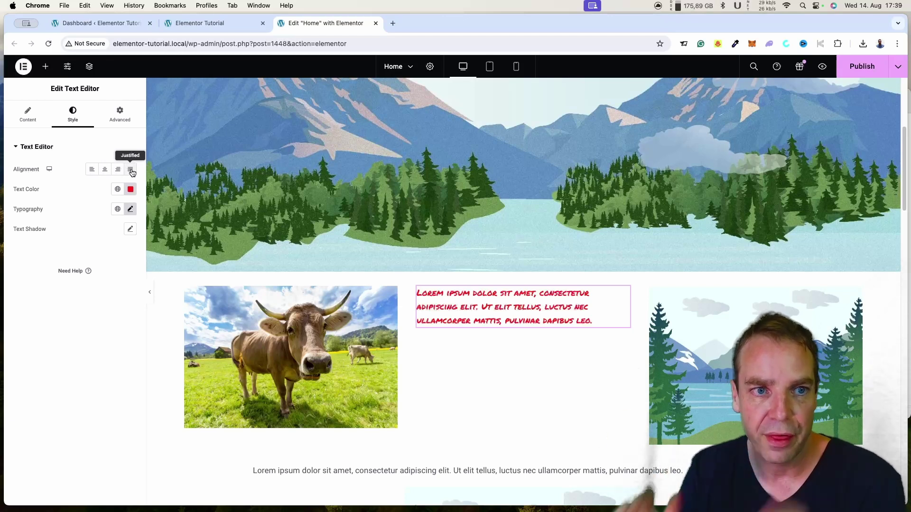
Apply Center alignment to the red paragraph in the Style tab, then show its Advanced tab.
left_click(105, 169)
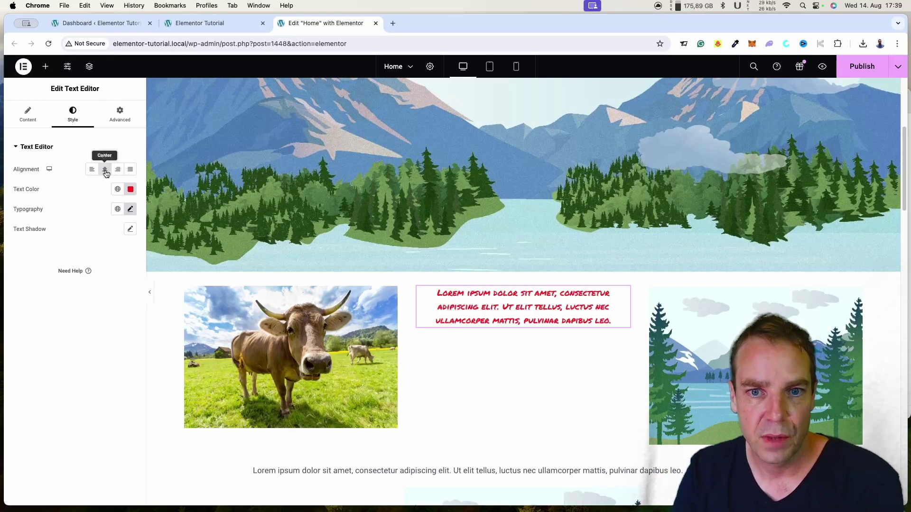
left_click(116, 147)
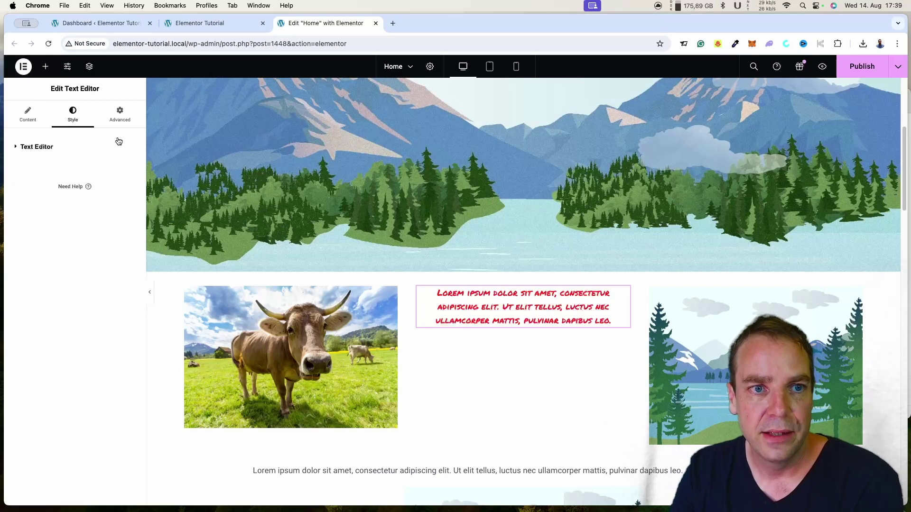
left_click(76, 149)
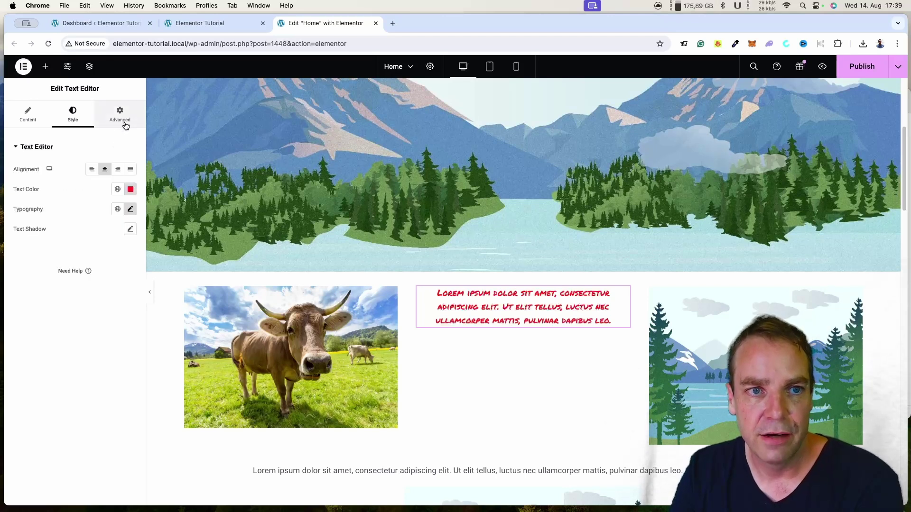
left_click(121, 121)
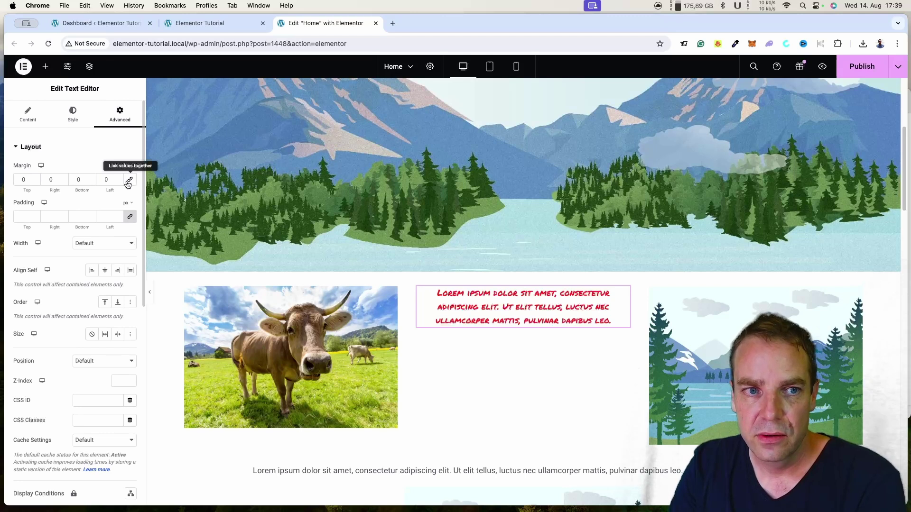
Unlink margins and set Top margin to 45 px, leaving unlinked padding at 0.
left_click(131, 181)
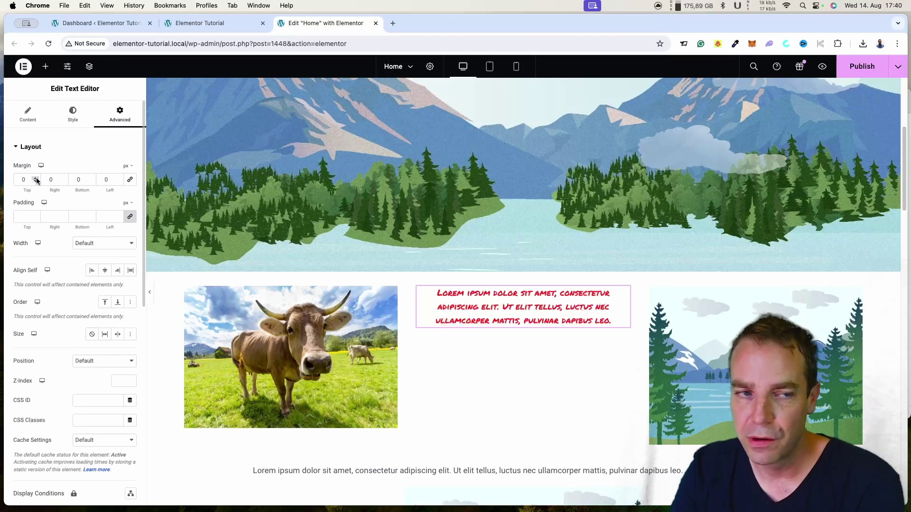
left_click_drag(37, 180, 35, 181)
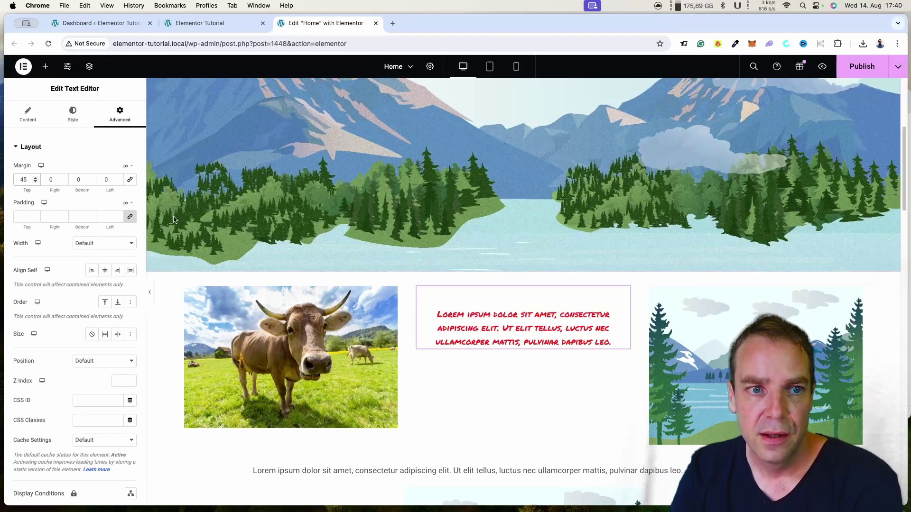
left_click(129, 216)
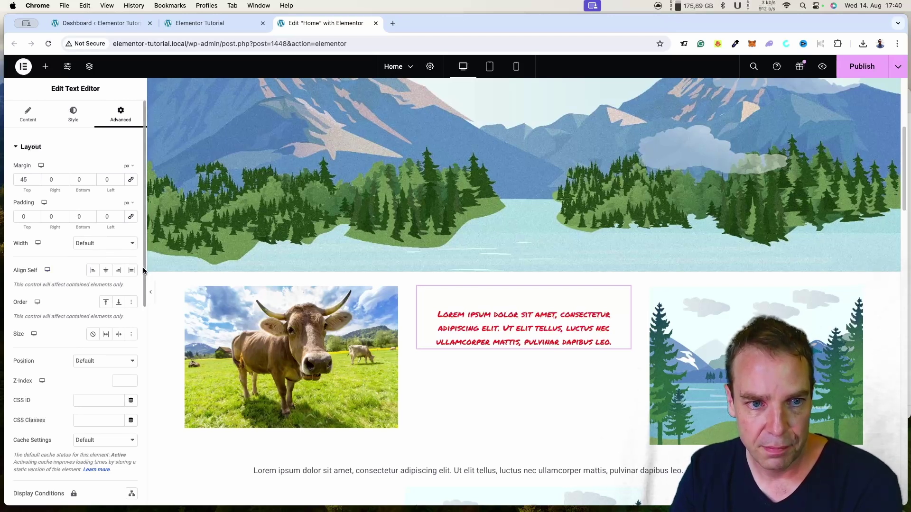
scroll(145, 275, "down", 1)
scroll(144, 278, "down", 4)
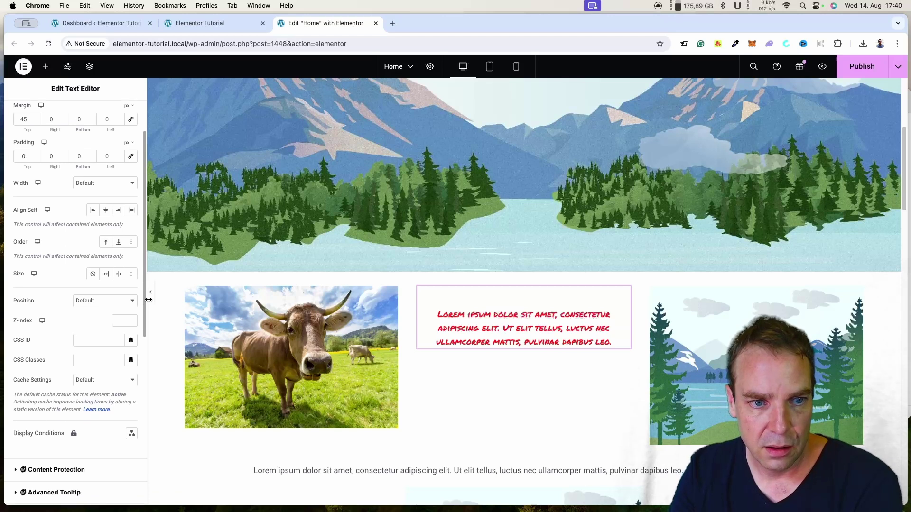
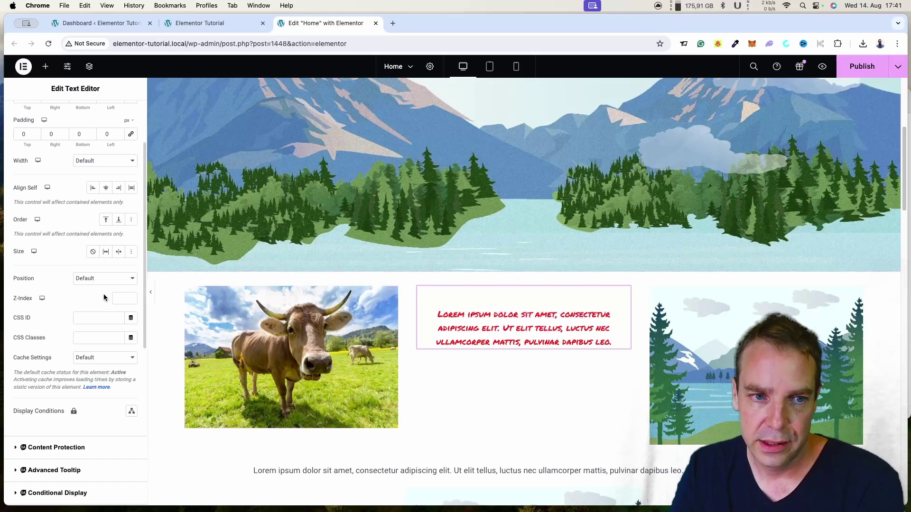
Scroll the text block's Advanced settings and briefly inspect the content protection options.
scroll(101, 332, "down", 1)
scroll(102, 328, "down", 3)
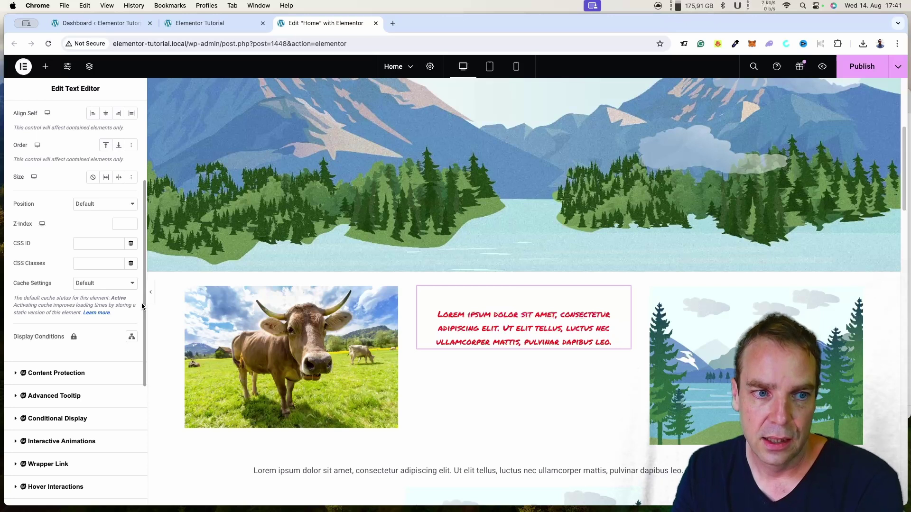
left_click_drag(142, 304, 146, 357)
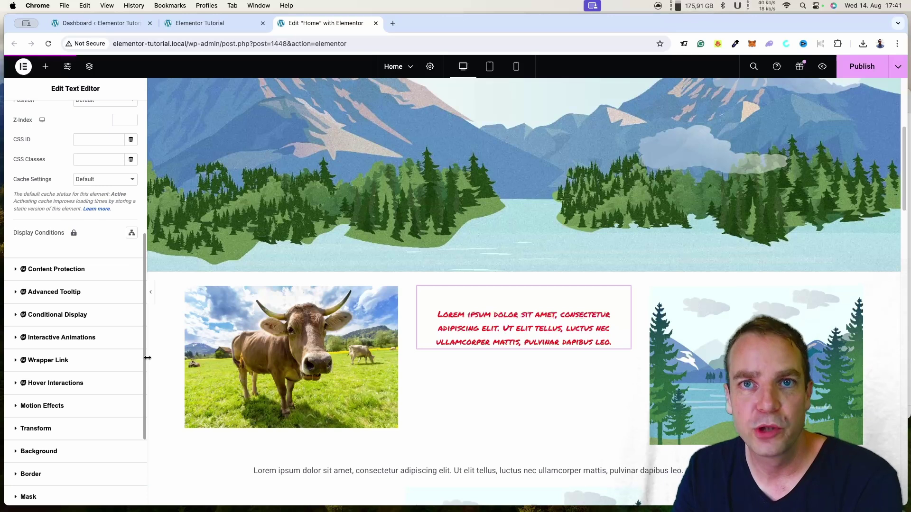
scroll(146, 357, "up", 5)
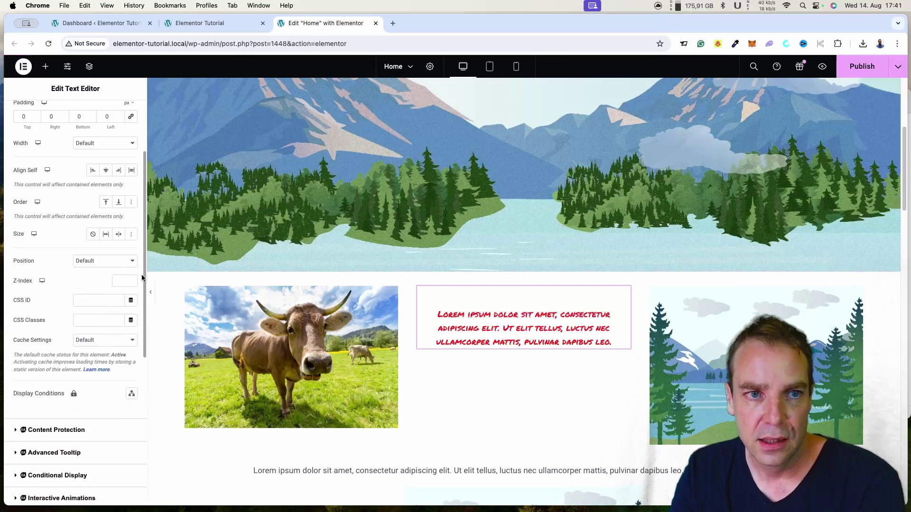
scroll(141, 274, "down", 2)
scroll(143, 361, "down", 4)
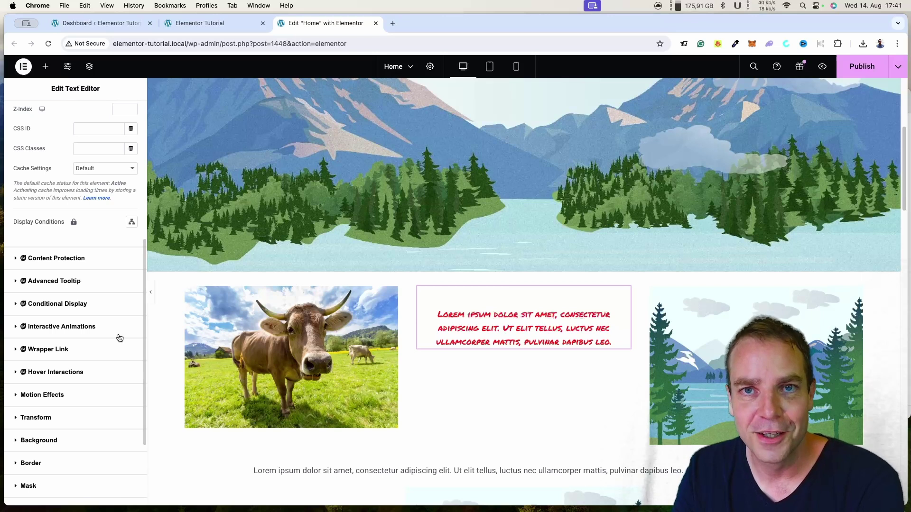
left_click(58, 262)
left_click(34, 178)
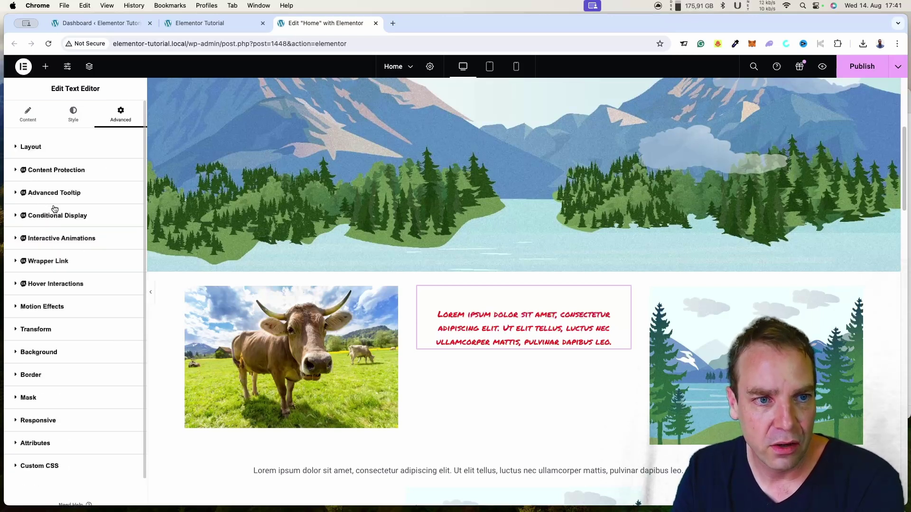
Give the text block a Fade In Left entrance animation at Normal duration.
left_click(39, 309)
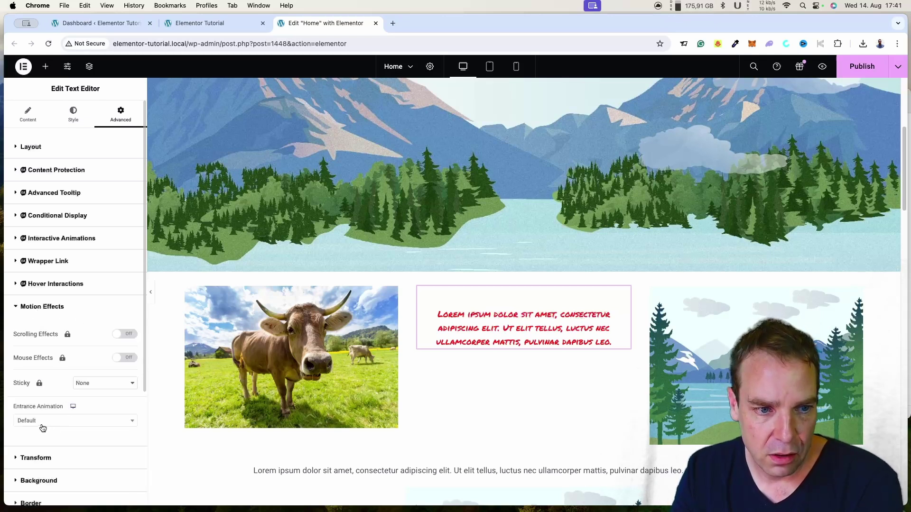
scroll(104, 385, "down", 1)
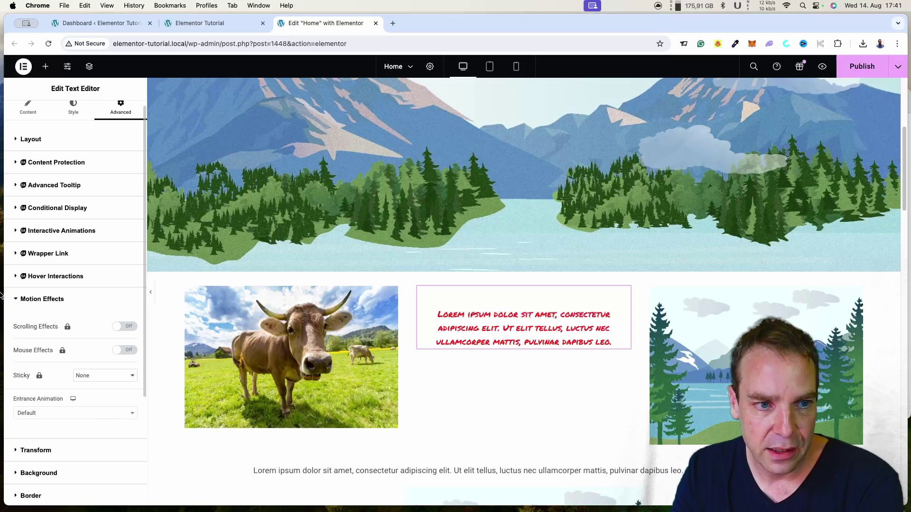
scroll(144, 324, "down", 3)
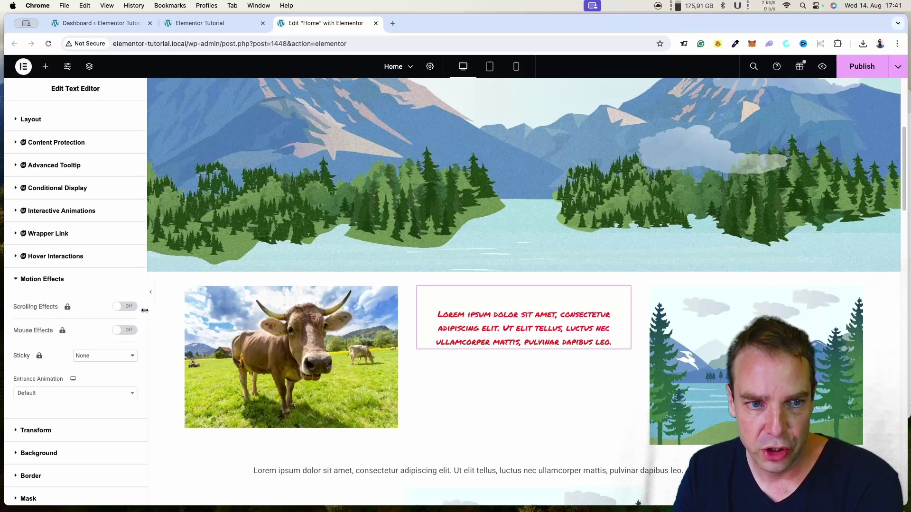
scroll(76, 304, "down", 2)
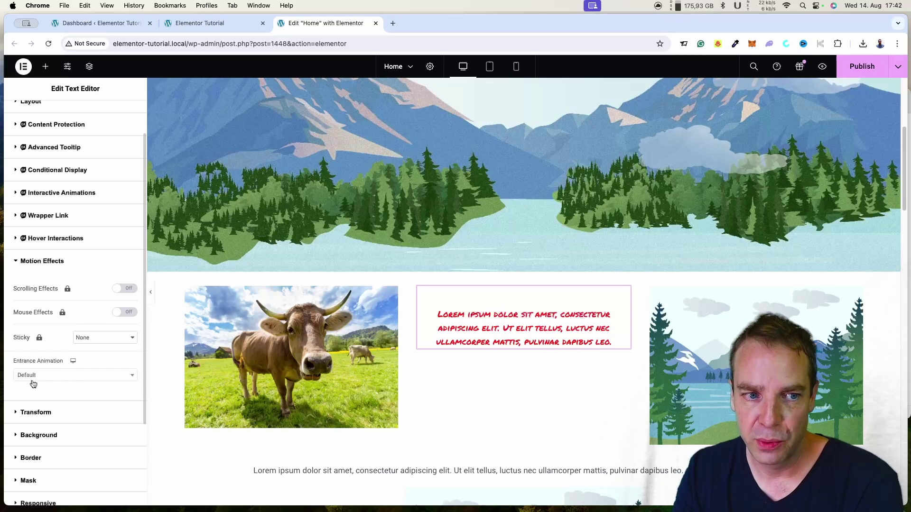
left_click(72, 380)
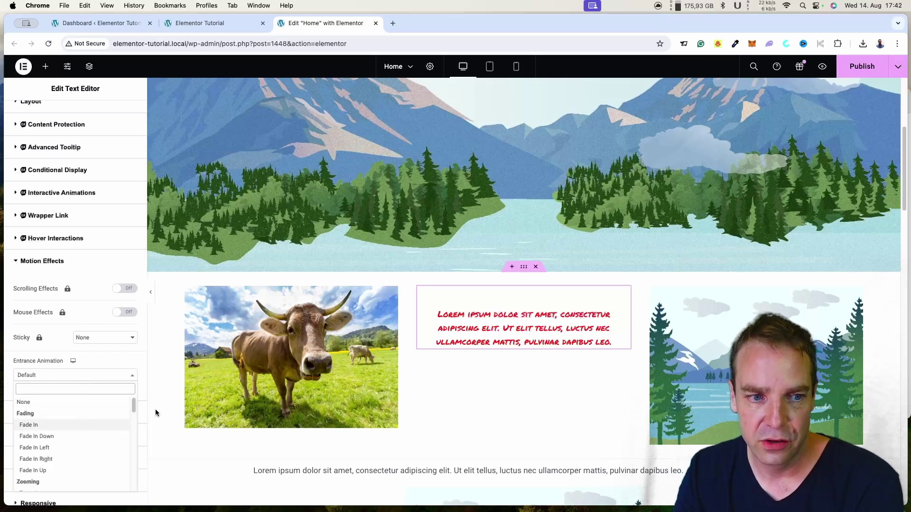
left_click(78, 448)
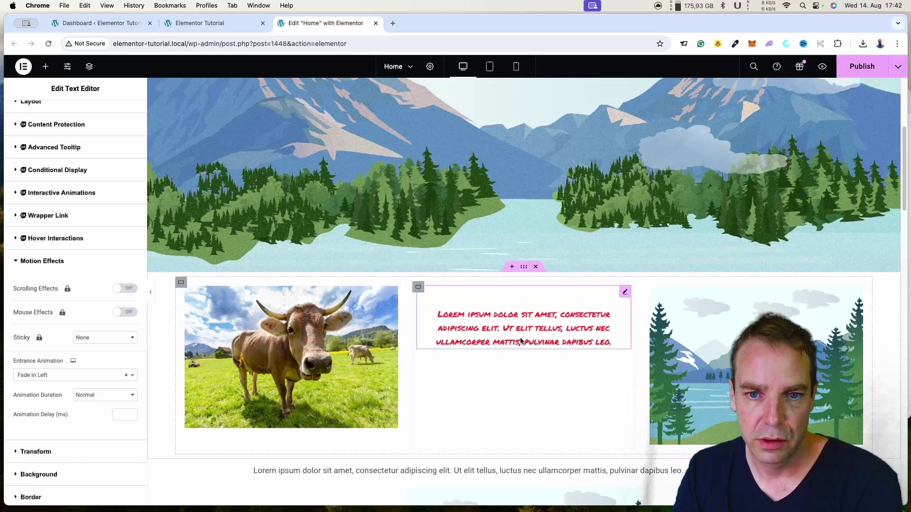
scroll(52, 401, "down", 3)
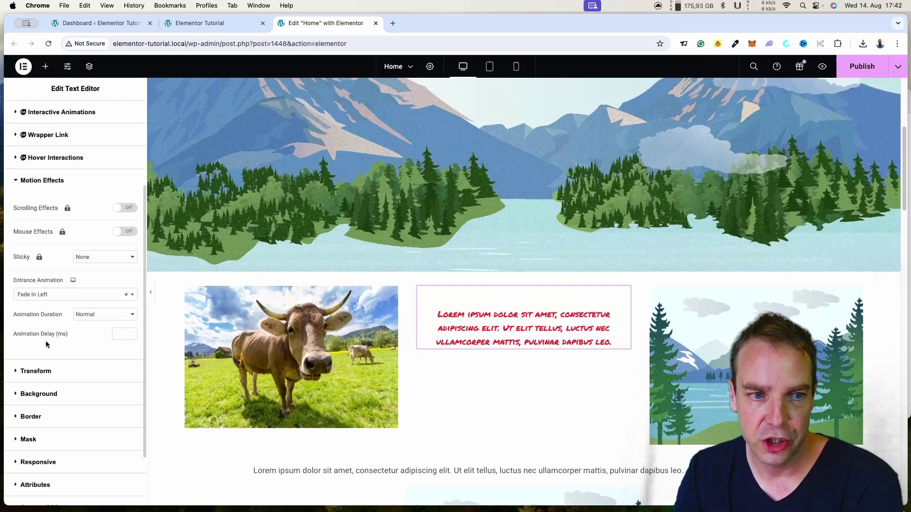
left_click(125, 320)
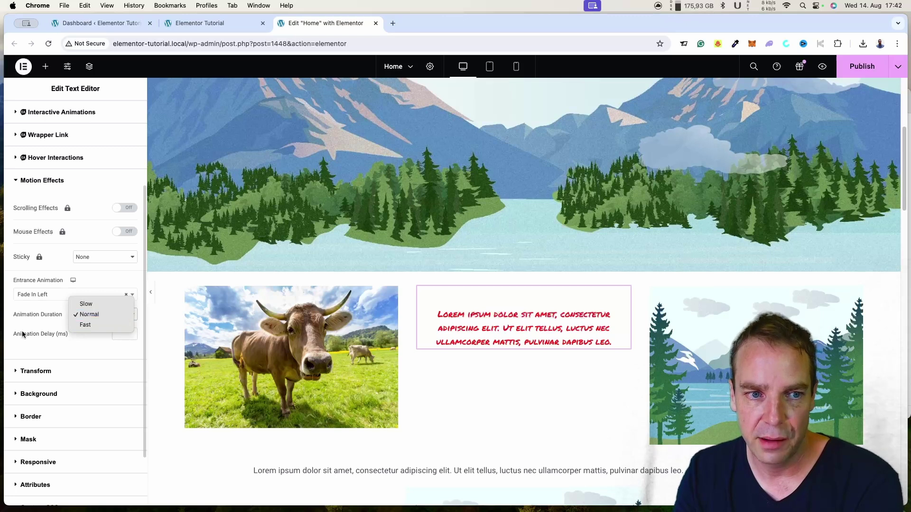
left_click(79, 314)
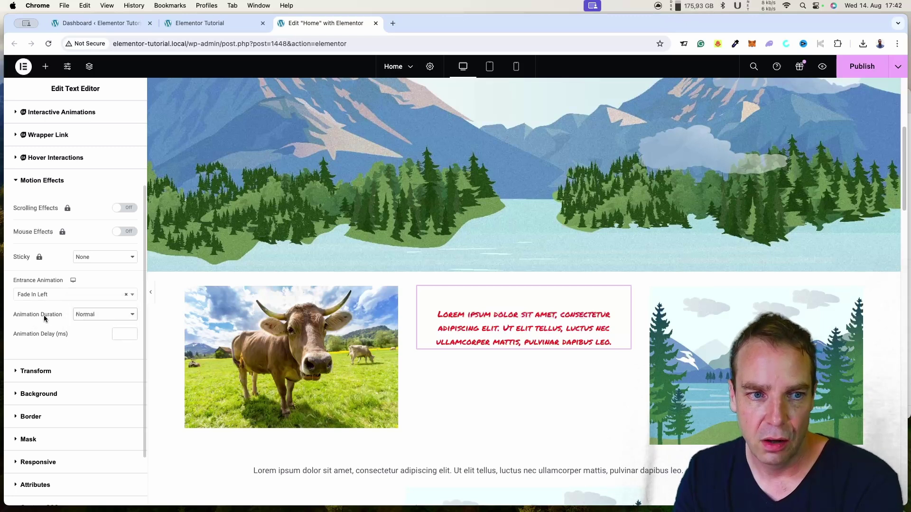
Change the text block's entrance animation to Rotate In.
left_click(92, 299)
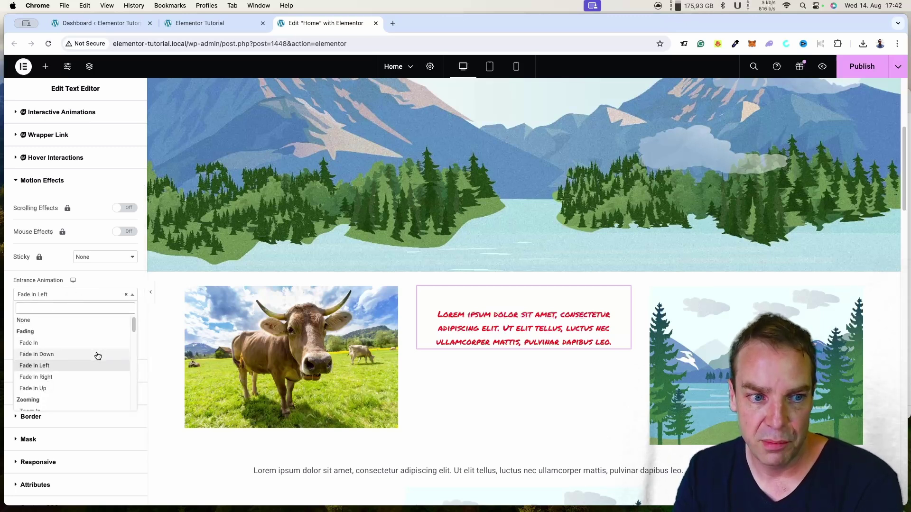
scroll(97, 351, "down", 2)
left_click_drag(132, 326, 135, 375)
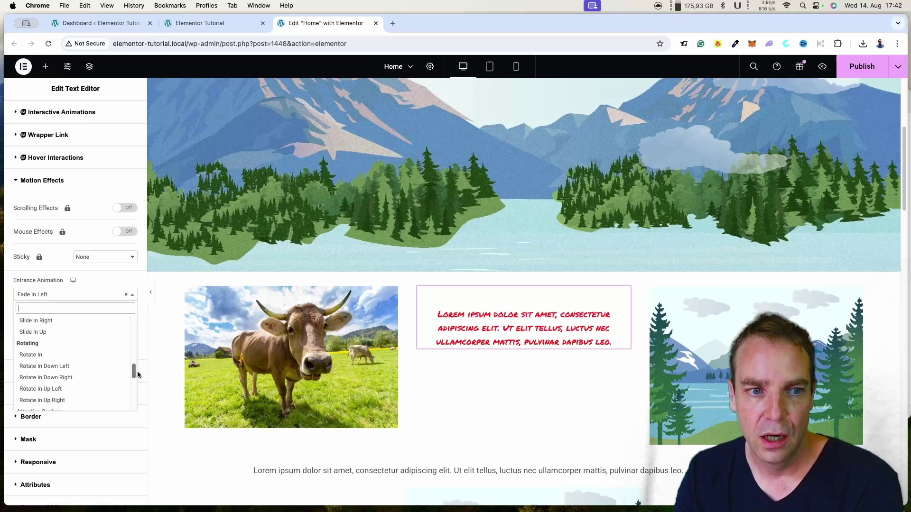
left_click(86, 362)
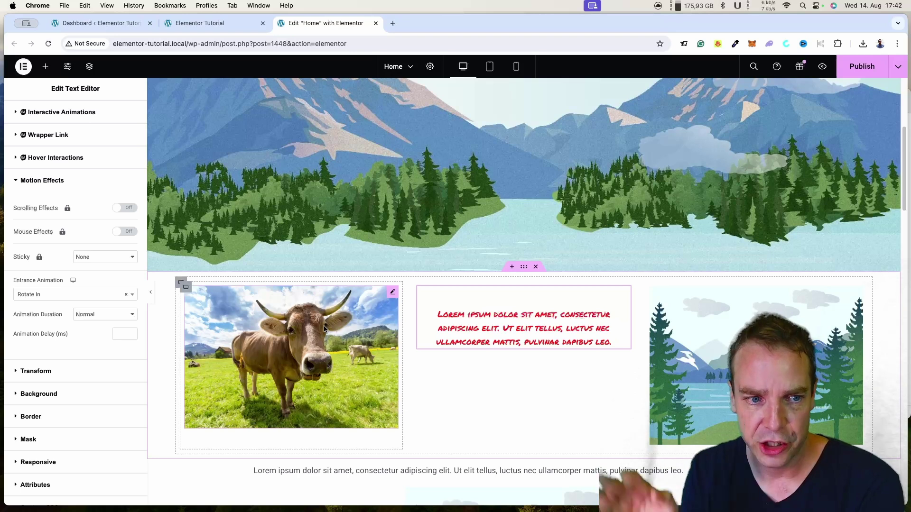
left_click(30, 370)
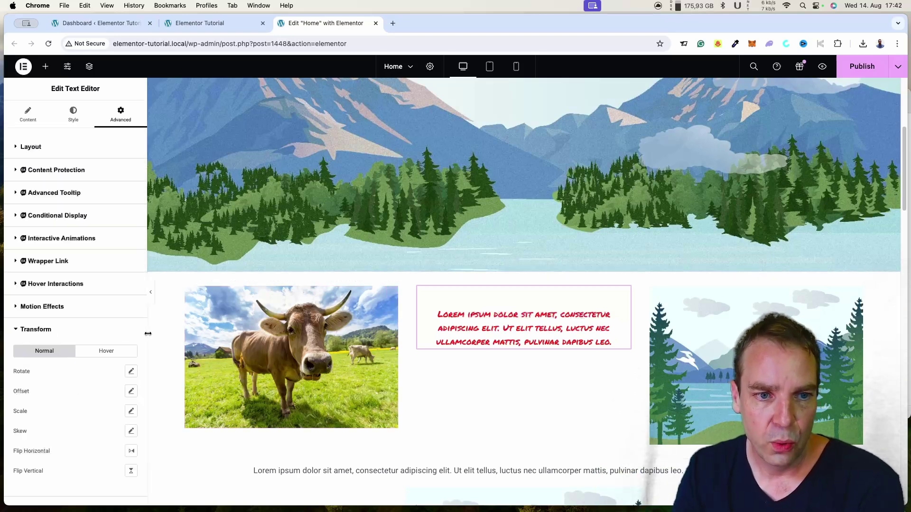
Drag the text block's Rotate angle, then put rotation back to default.
scroll(143, 307, "down", 3)
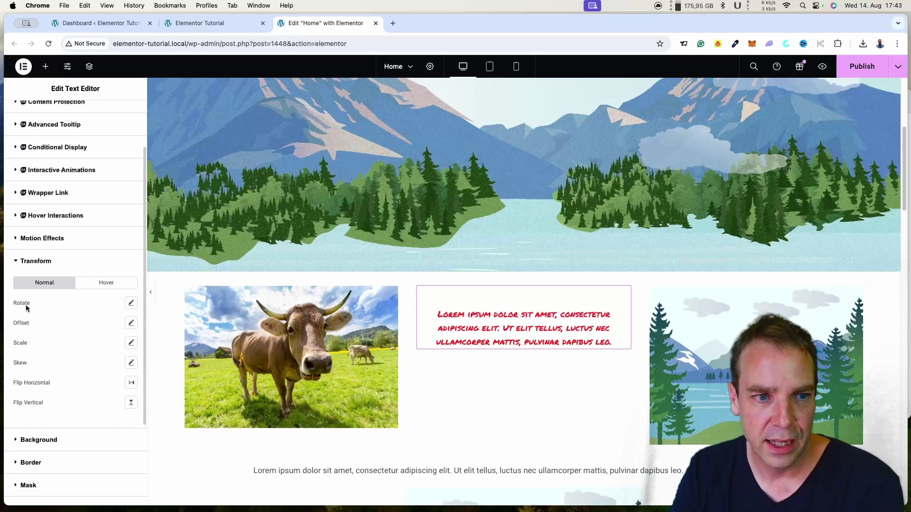
left_click(131, 303)
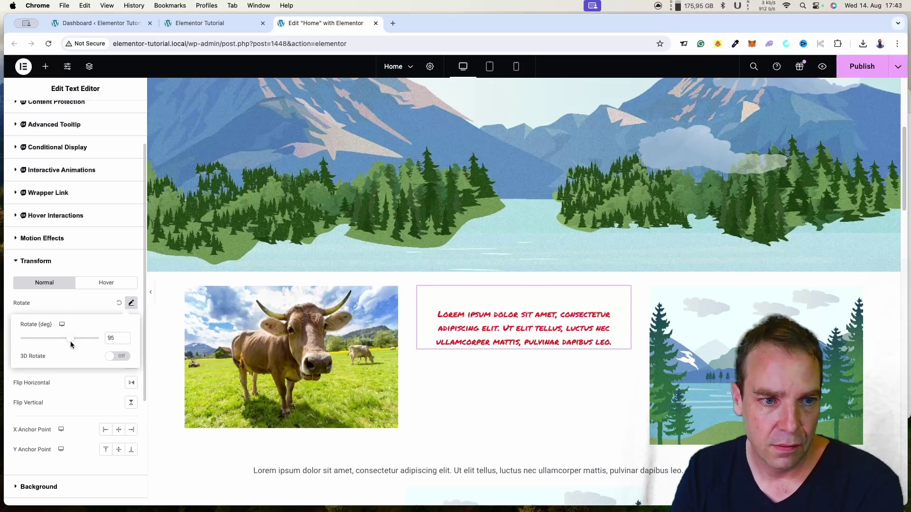
mouse_move(70, 338)
left_mouse_down()
mouse_move(54, 340)
mouse_move(64, 341)
left_mouse_up()
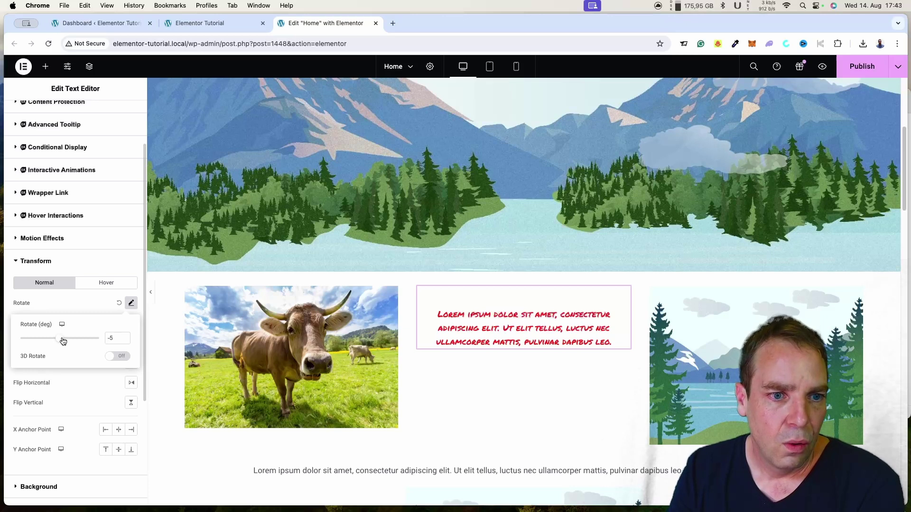
left_click(117, 306)
left_click(117, 306)
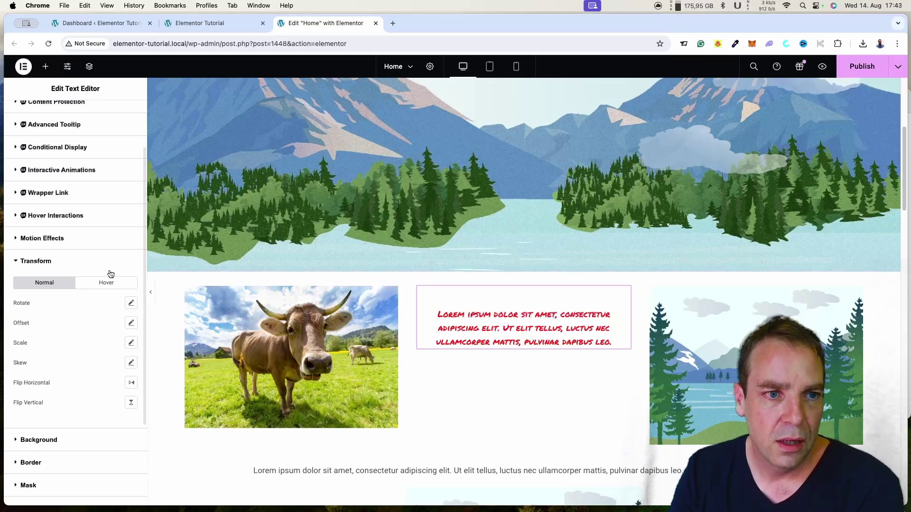
left_click(56, 239)
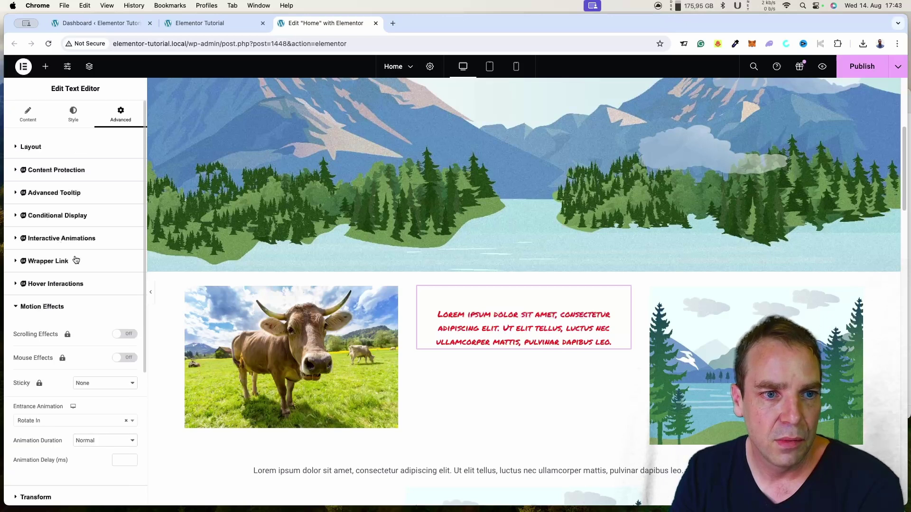
Set the text block's entrance animation to None.
left_click(85, 425)
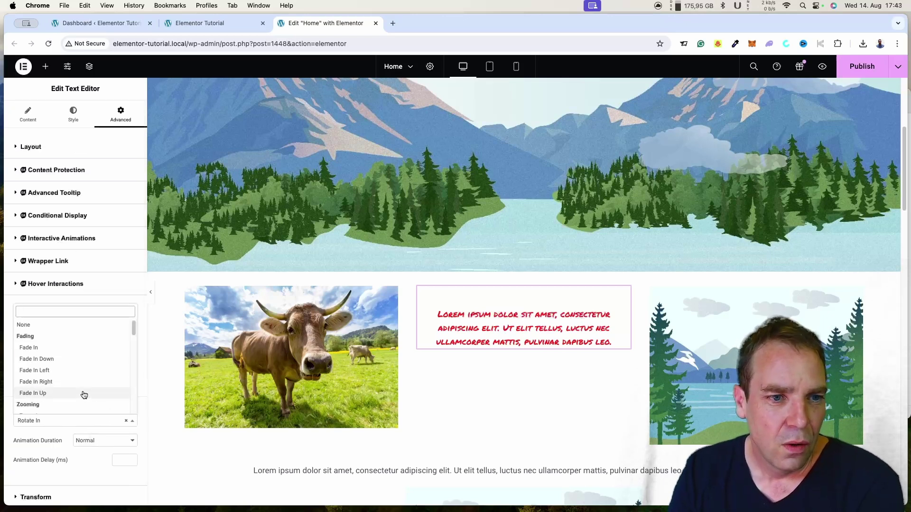
left_click(57, 326)
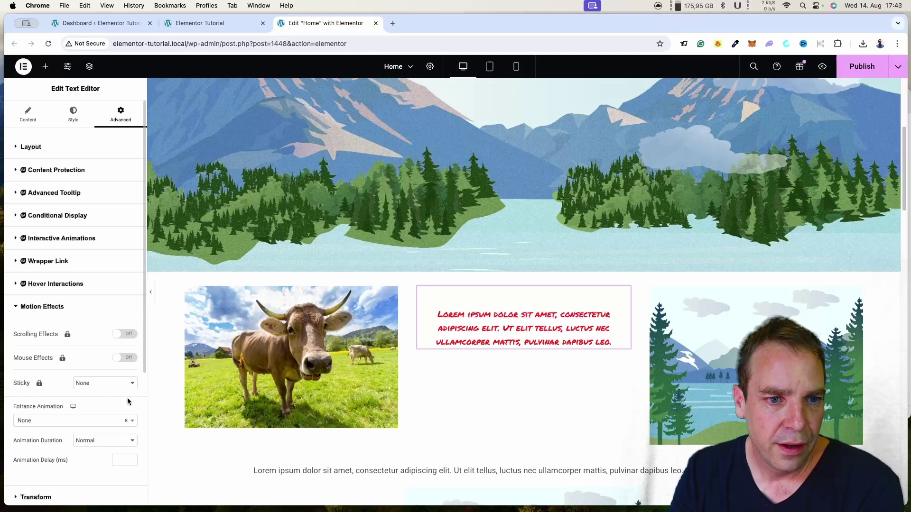
scroll(140, 380, "down", 5)
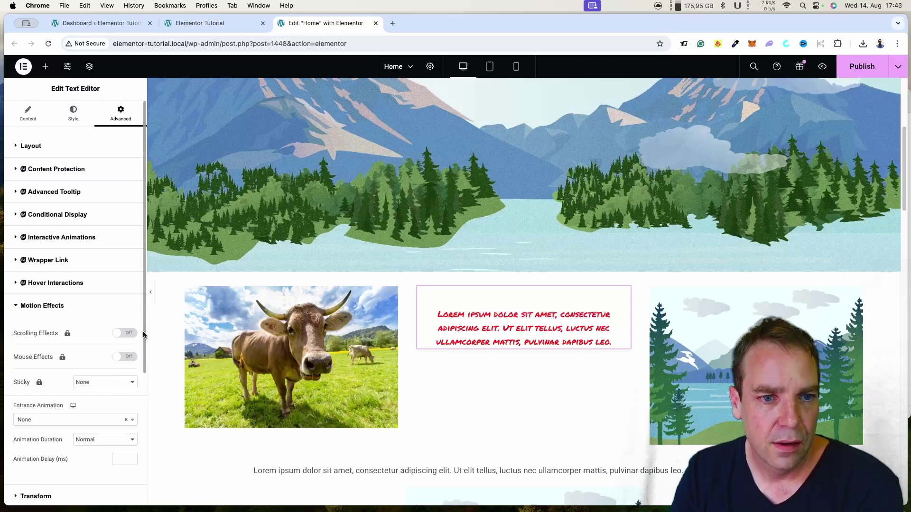
Rotate the text block to 43 degrees in Transform.
left_click(36, 383)
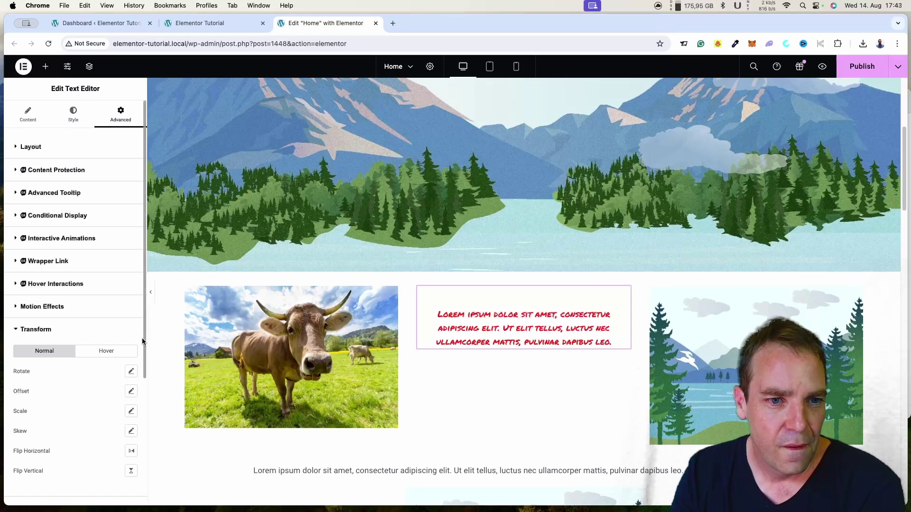
scroll(141, 342, "down", 5)
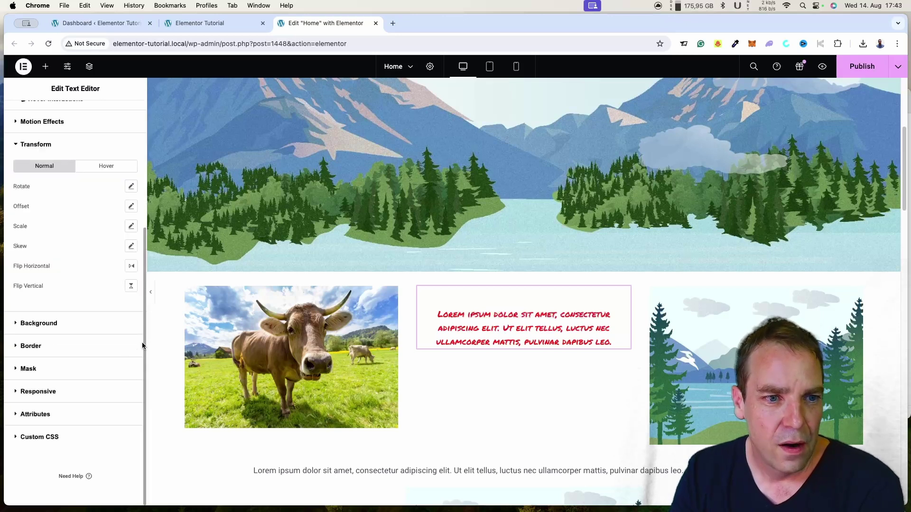
left_click(129, 188)
left_click_drag(73, 225, 77, 225)
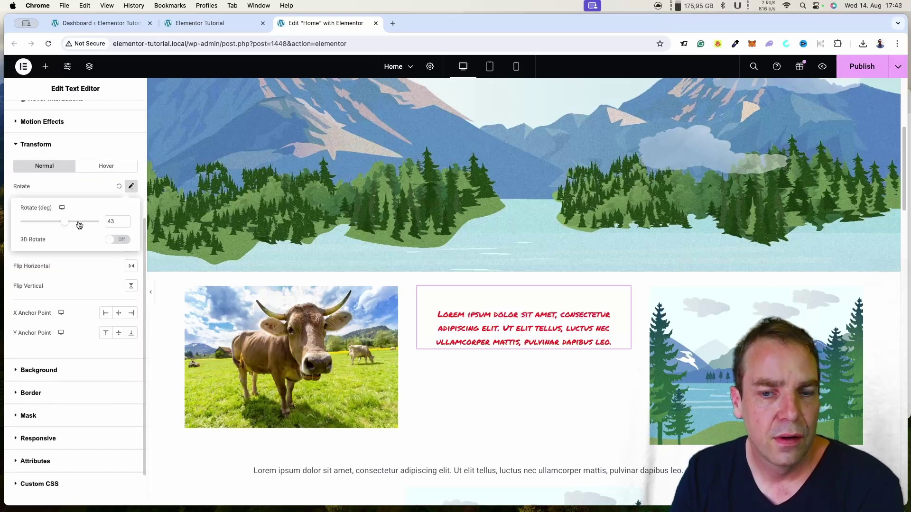
Select the cow image and rotate it further under Advanced > Transform.
left_click(216, 339)
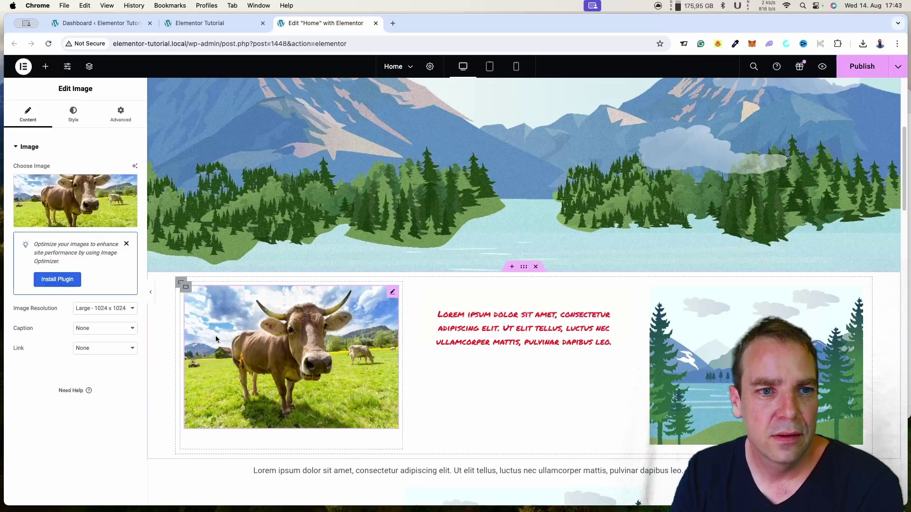
left_click(121, 115)
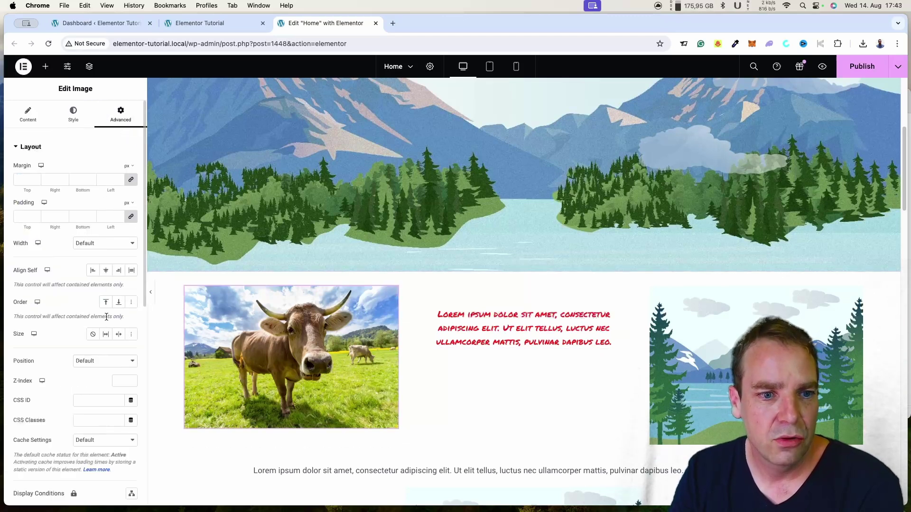
scroll(106, 317, "down", 10)
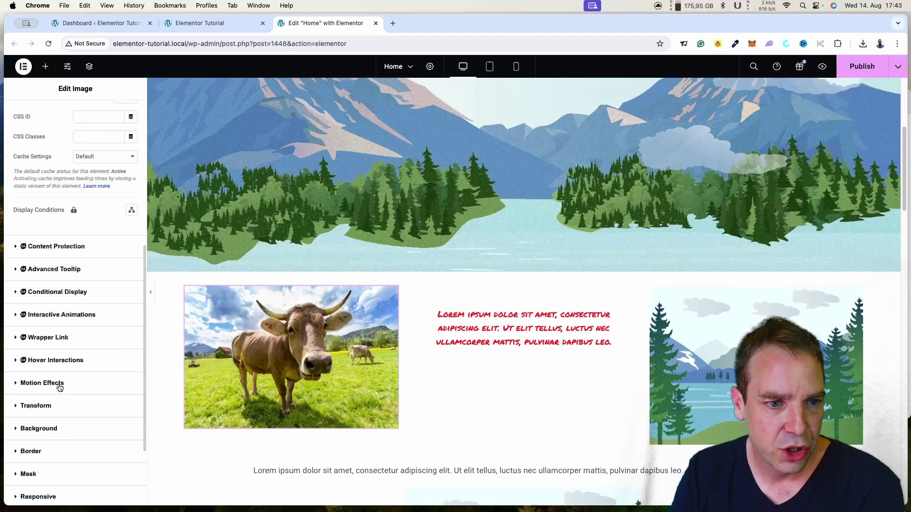
scroll(60, 388, "down", 1)
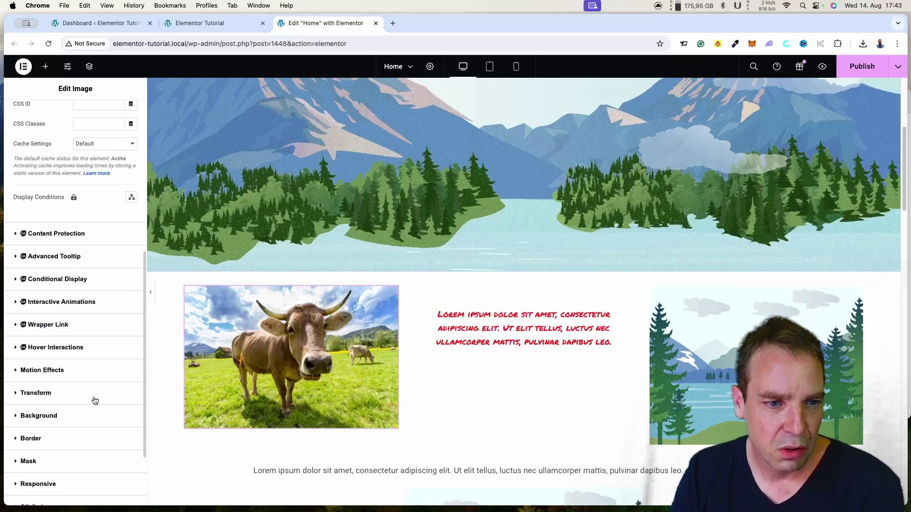
left_click(54, 368)
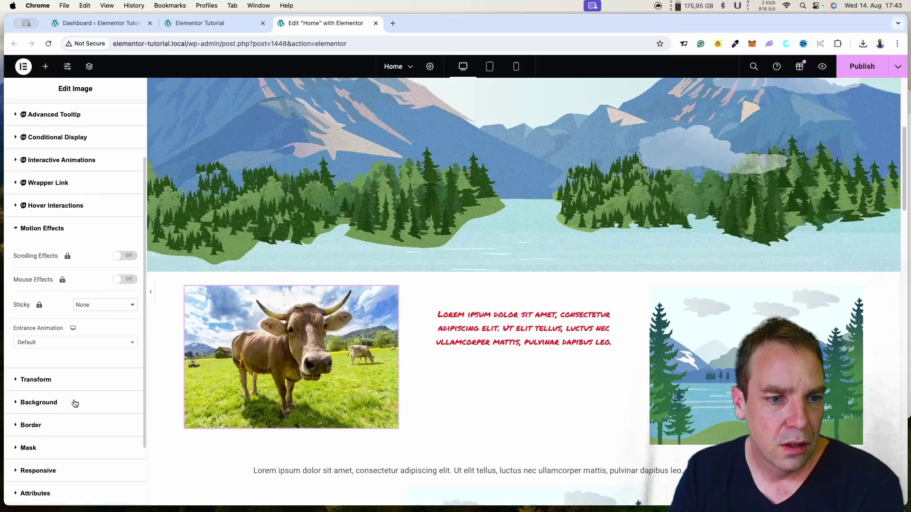
left_click(44, 380)
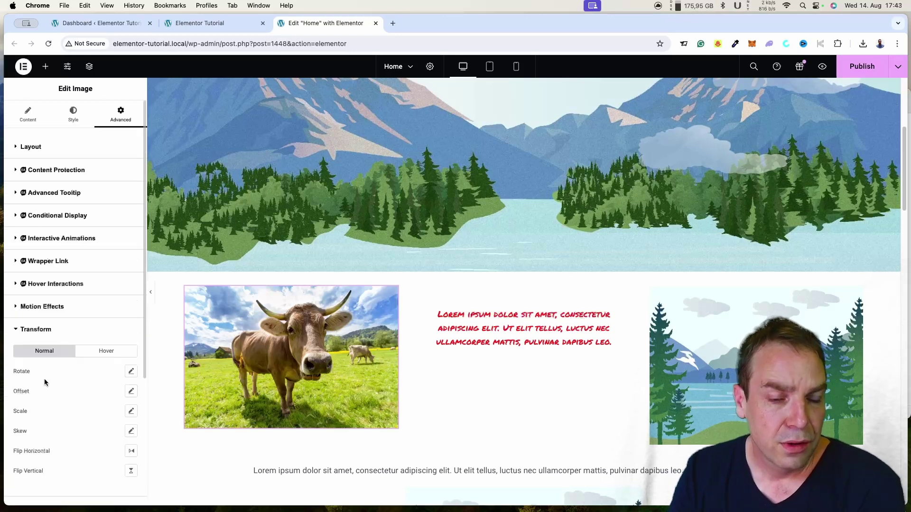
left_click(132, 372)
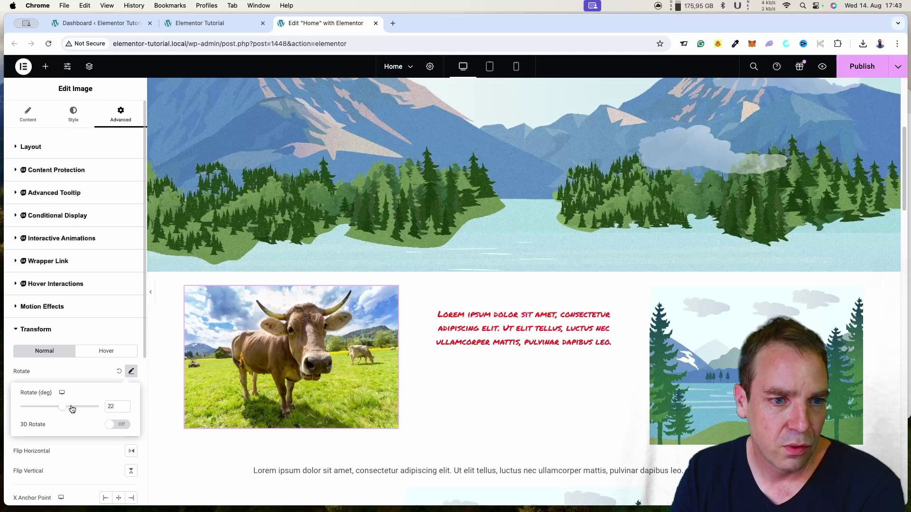
left_click_drag(61, 407, 69, 408)
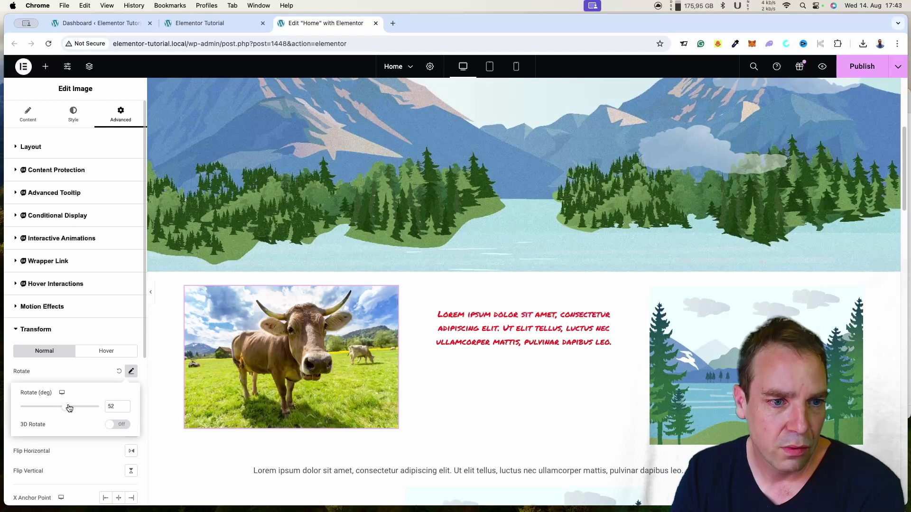
Try an X-axis 3D rotation, reset the image's transform to default, and expand Border.
left_click(117, 424)
left_click(61, 454)
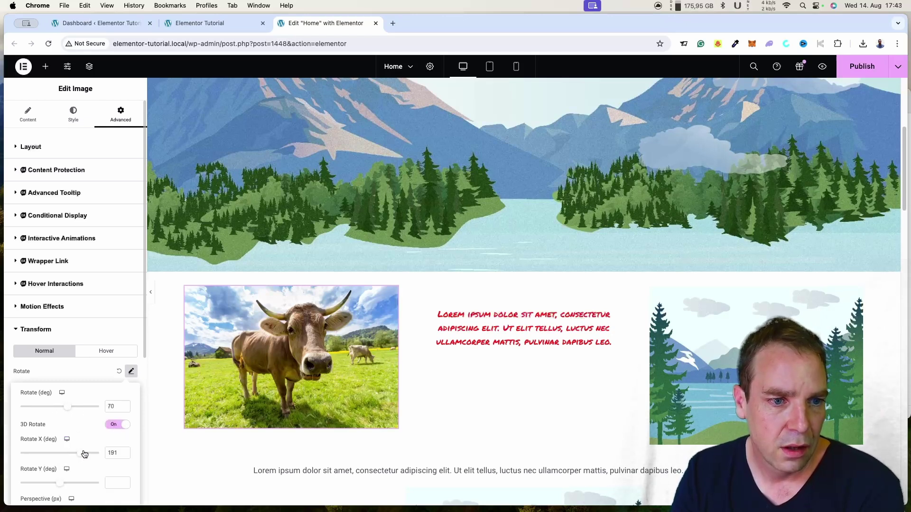
left_click(81, 364)
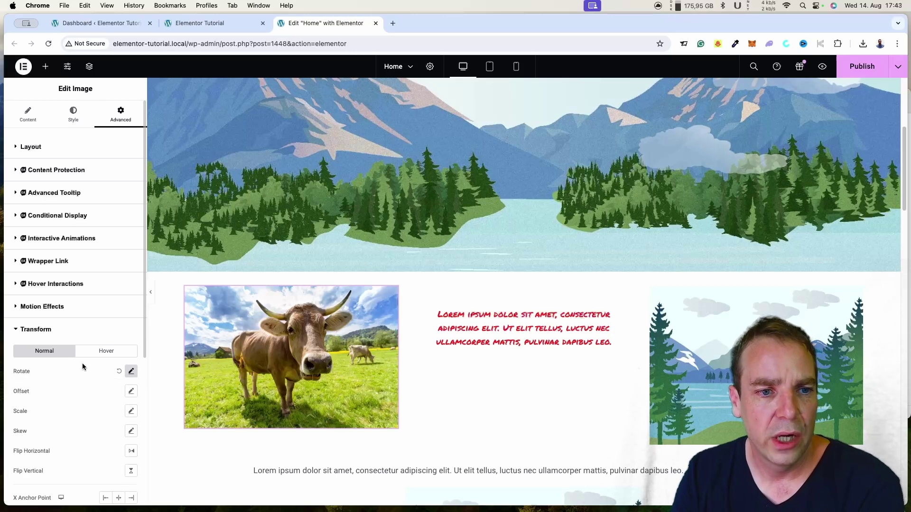
left_click(119, 371)
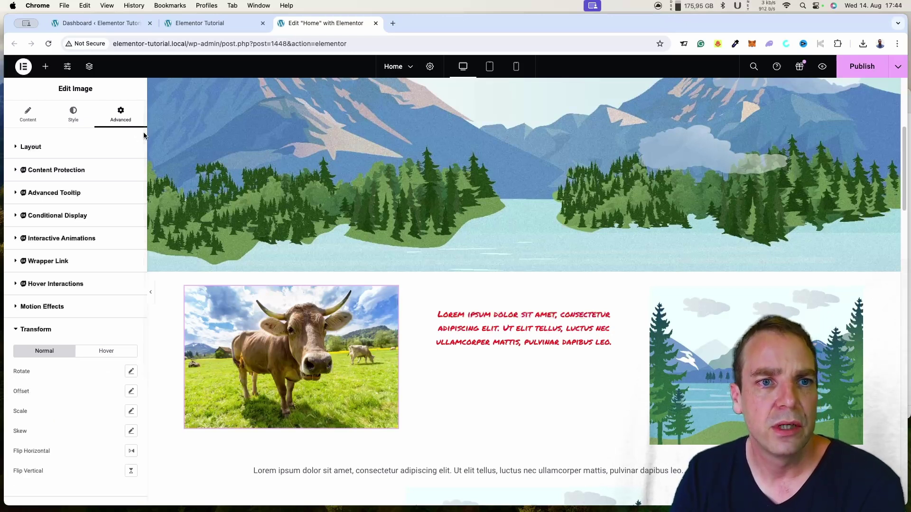
scroll(125, 307, "down", 5)
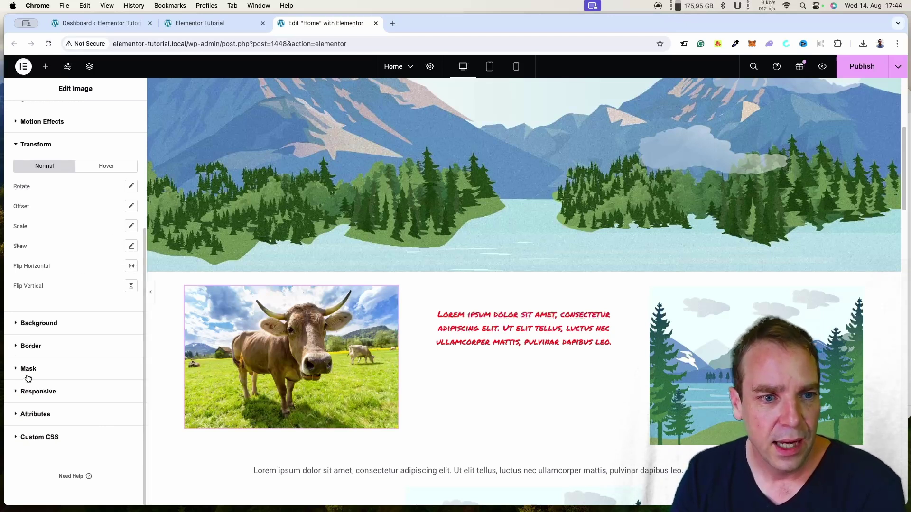
left_click(39, 350)
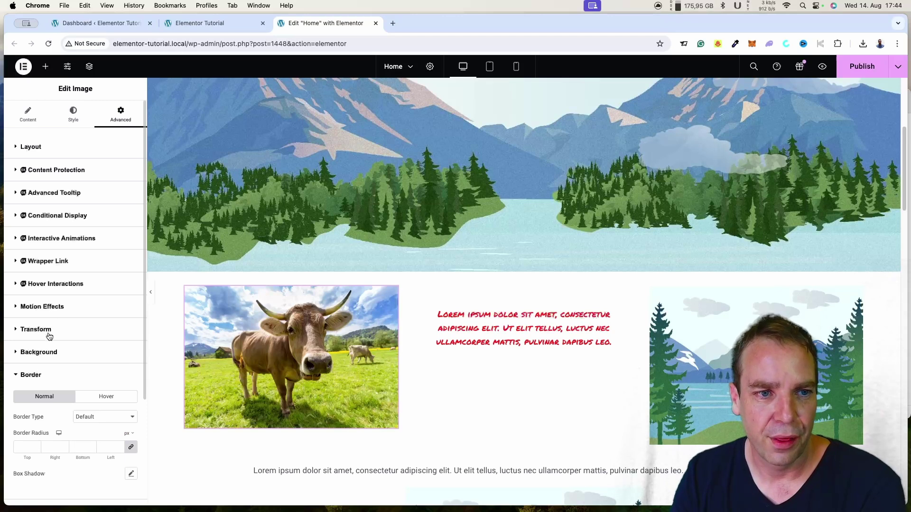
scroll(98, 323, "down", 1)
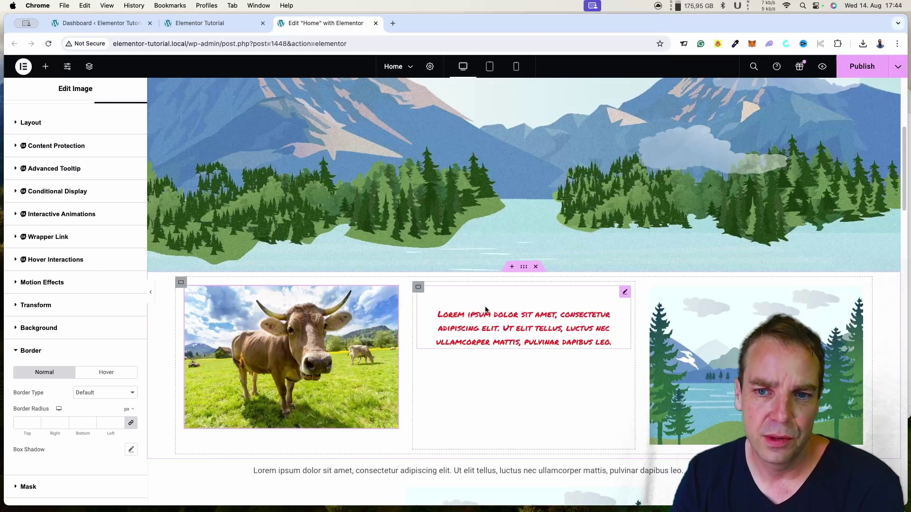
Select the red text block and set its border type to Solid.
left_click(464, 344)
scroll(101, 287, "down", 8)
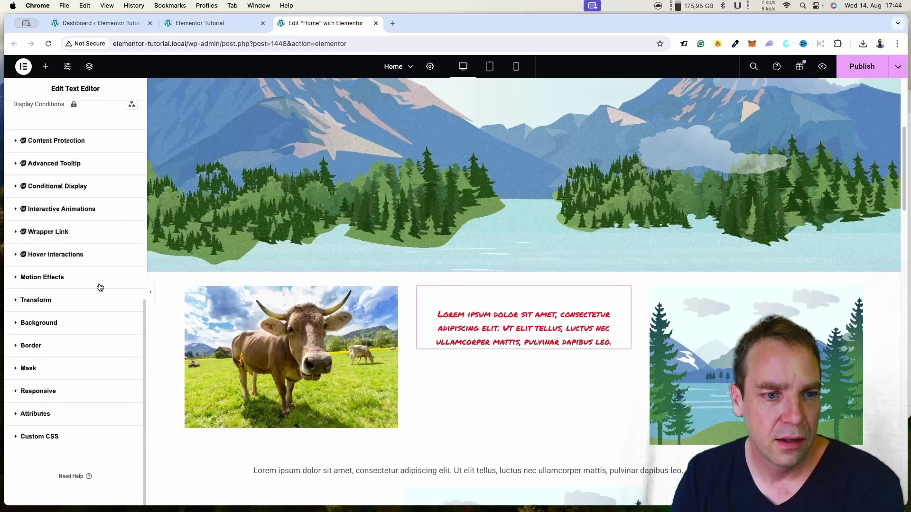
left_click(51, 347)
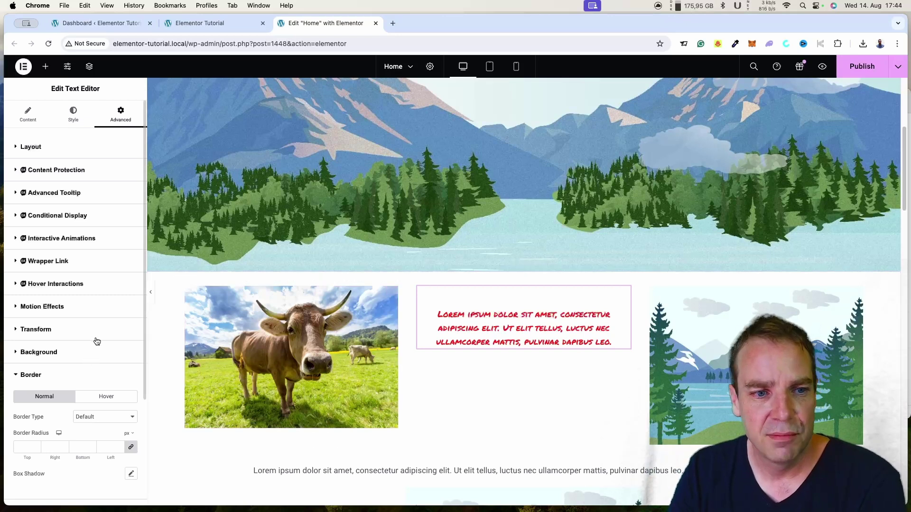
scroll(79, 355, "down", 3)
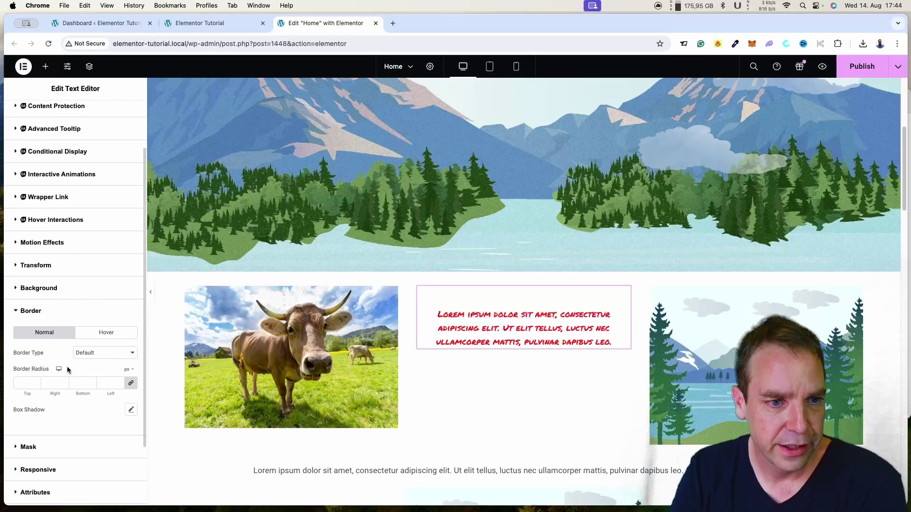
left_click(108, 357)
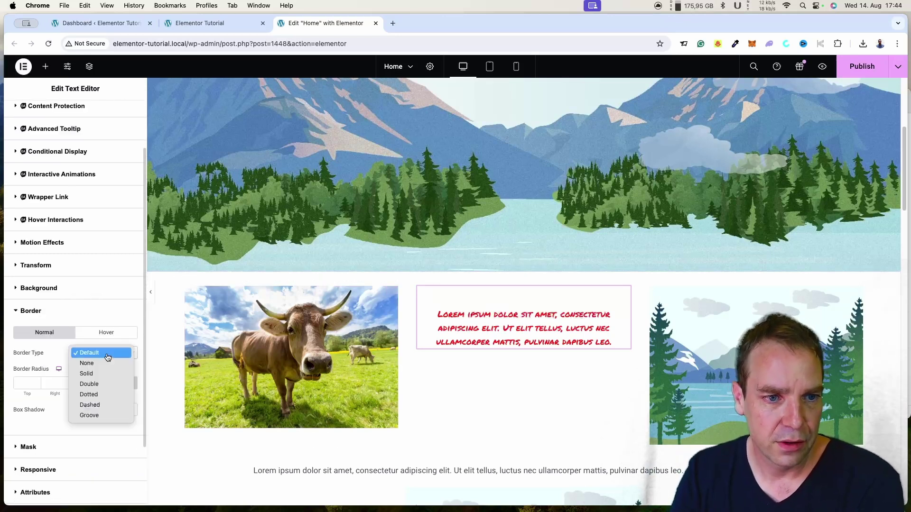
left_click(87, 363)
left_click(104, 353)
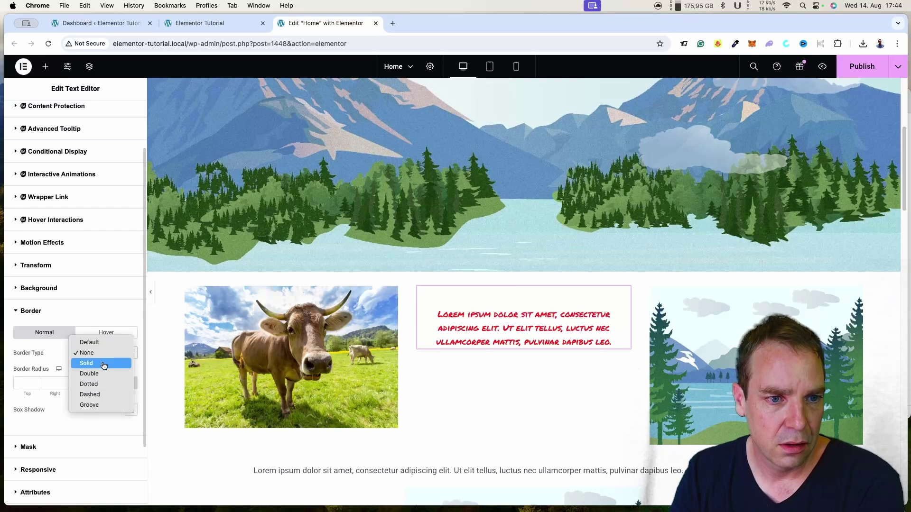
left_click(86, 352)
key("Down")
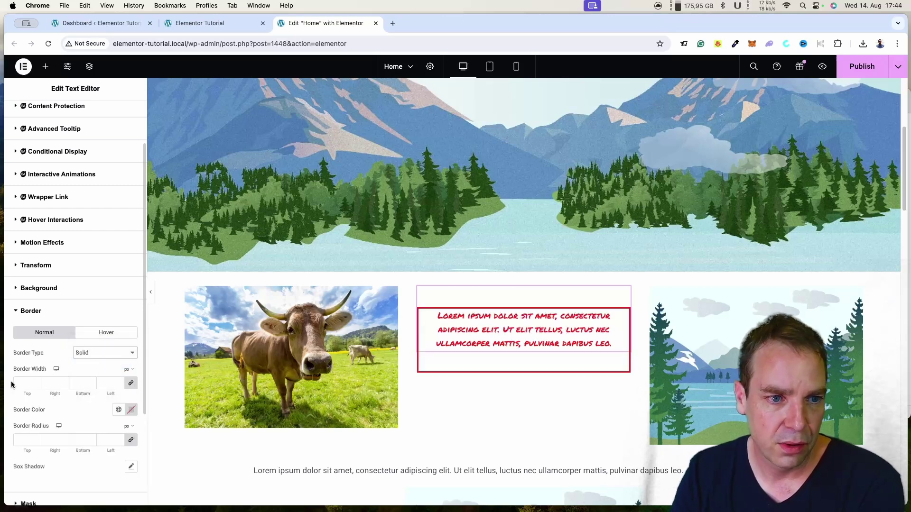
Set the text block's border width to 7 px on all sides.
left_click_drag(35, 382, 36, 382)
left_click(36, 385)
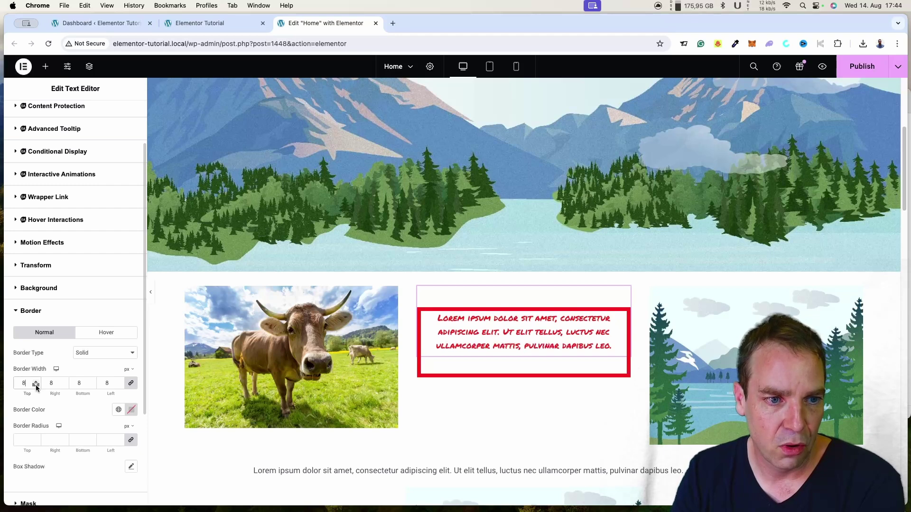
left_click(36, 385)
scroll(81, 410, "down", 1)
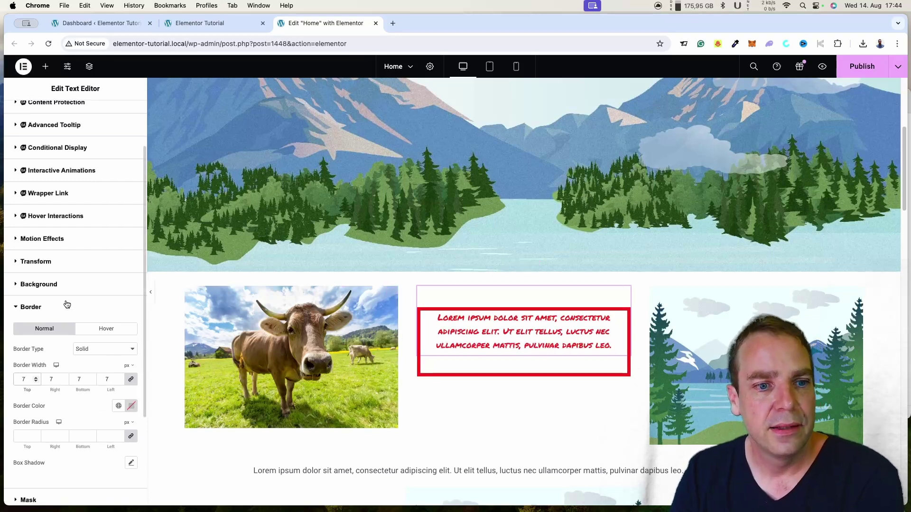
scroll(66, 304, "down", 5)
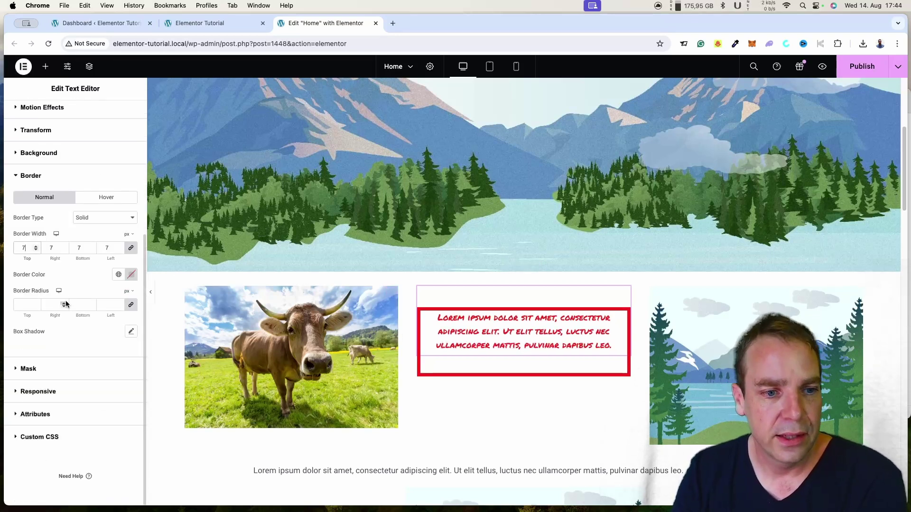
Expand Responsive to review the Hide On Desktop, Tablet and Mobile toggles.
left_click(31, 392)
scroll(67, 393, "down", 3)
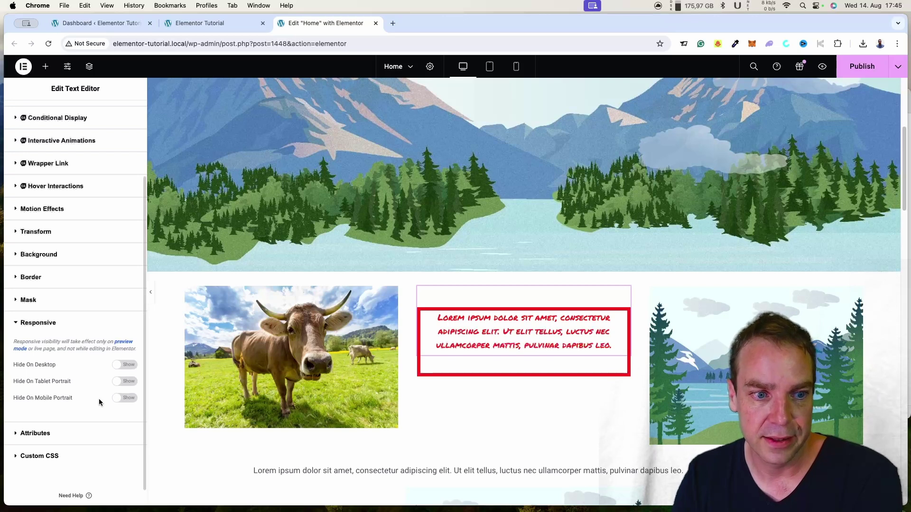
scroll(51, 283, "up", 4)
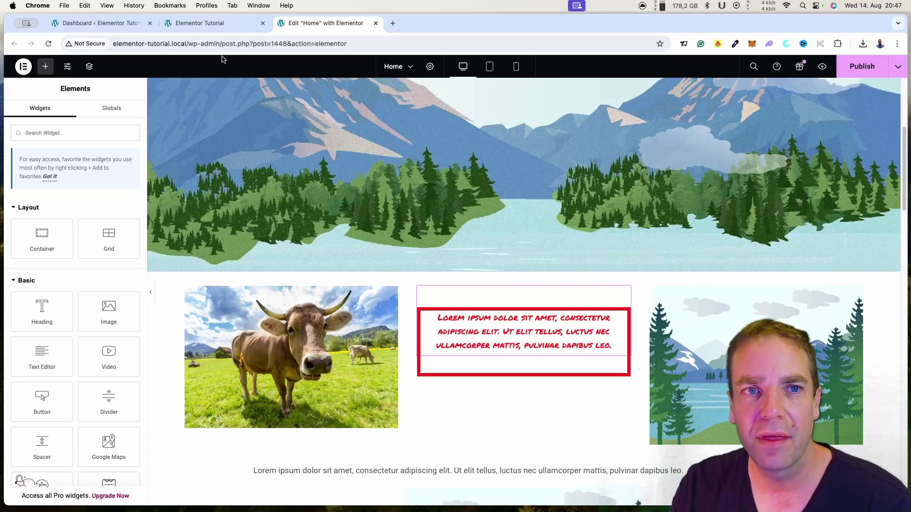
View the live home page in the Elementor Tutorial tab, then return to the editor.
left_click(211, 25)
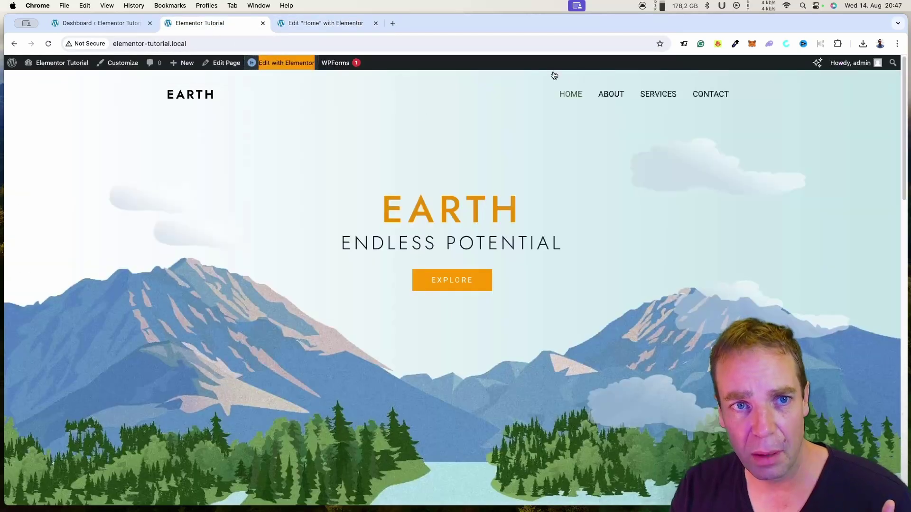
scroll(908, 116, "down", 1)
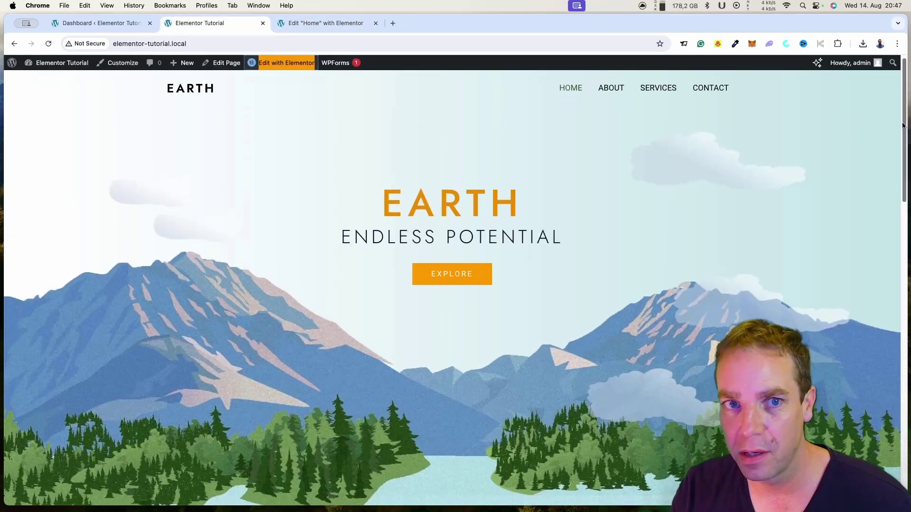
key("ctrl+Tab")
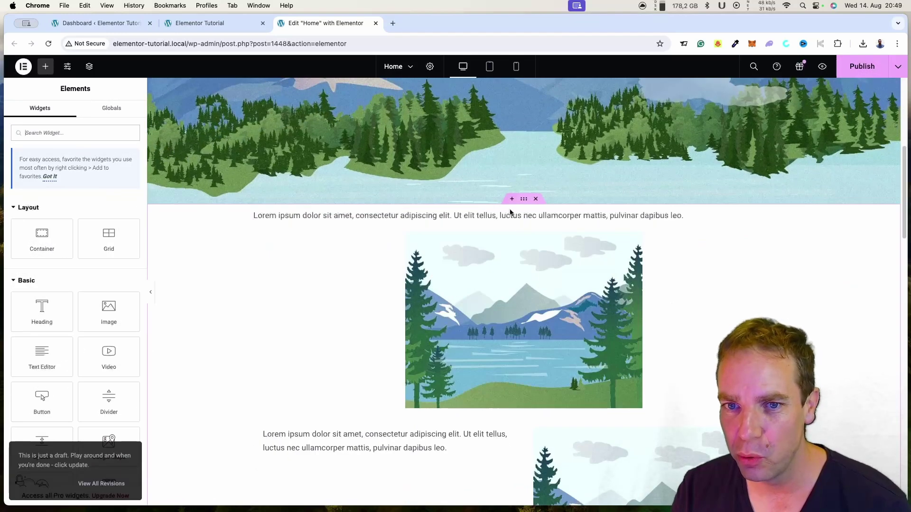
Add a single-column flexbox container with a text block and an image widget.
left_click(511, 199)
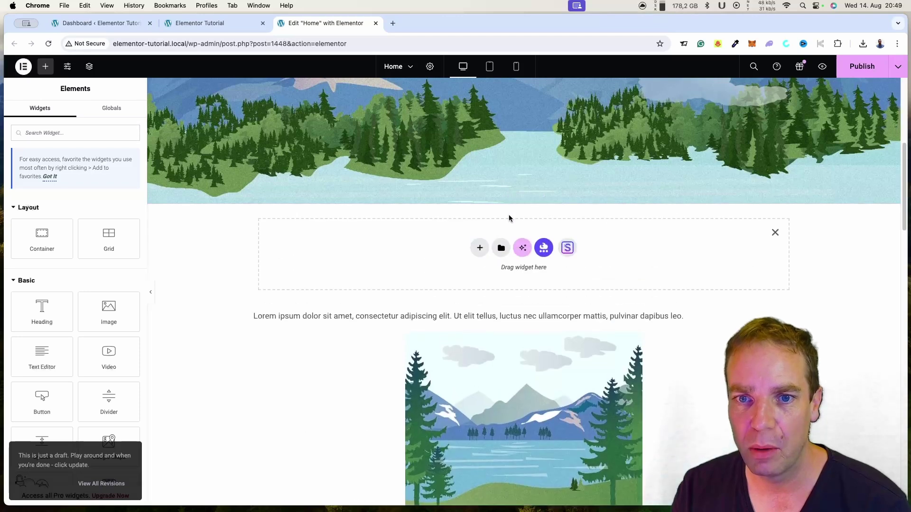
left_click(476, 248)
left_click(479, 278)
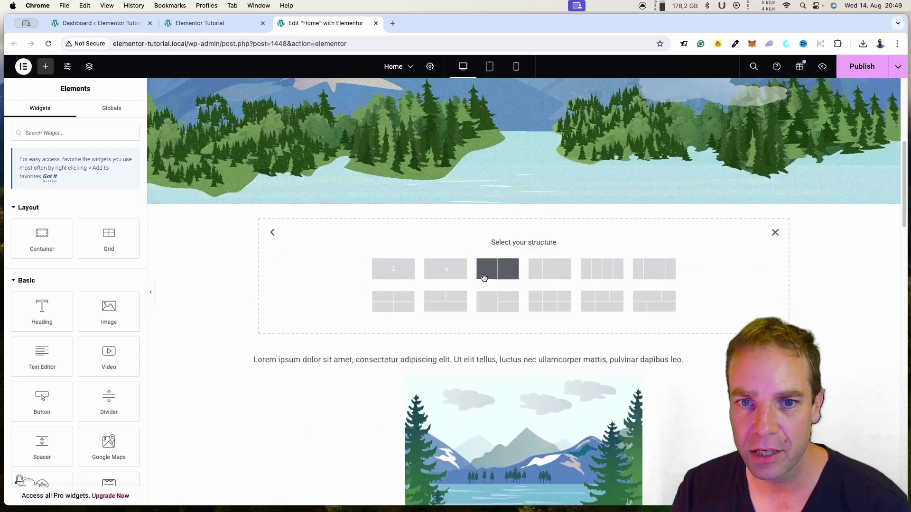
left_click(391, 267)
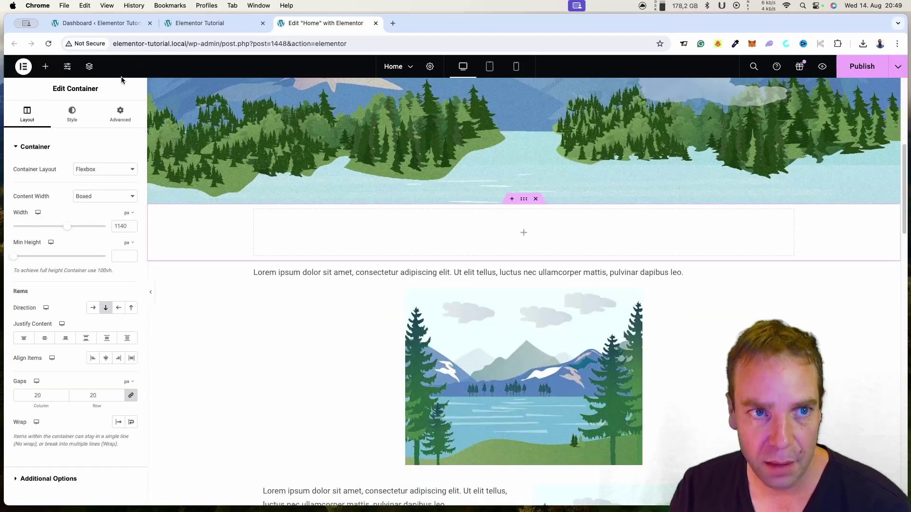
left_click(46, 67)
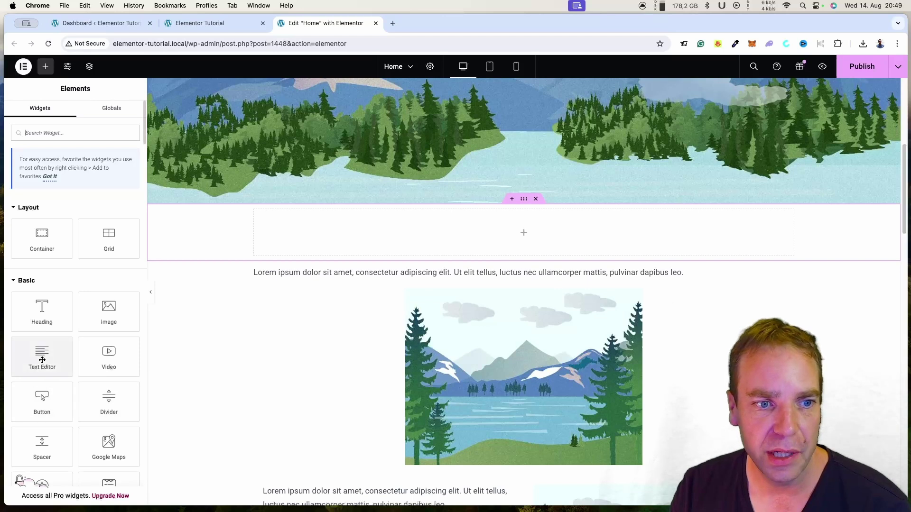
left_click_drag(42, 353, 493, 235)
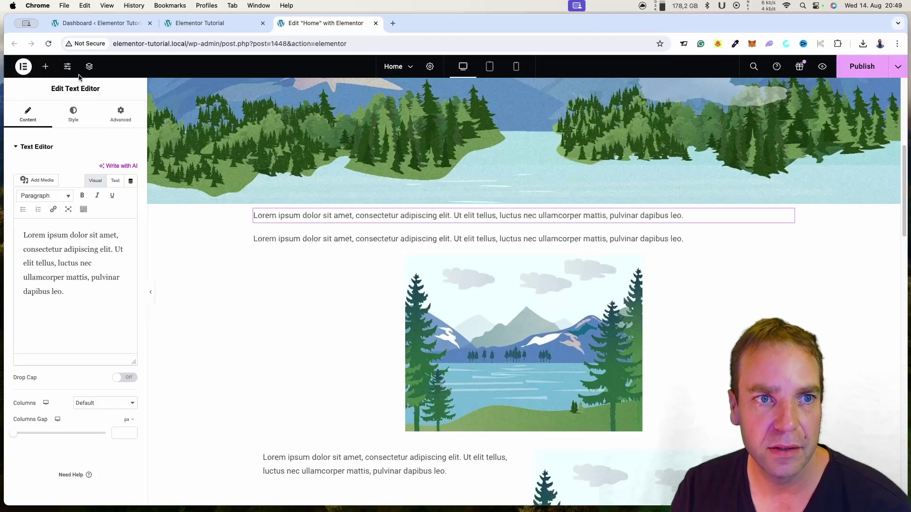
left_click(45, 66)
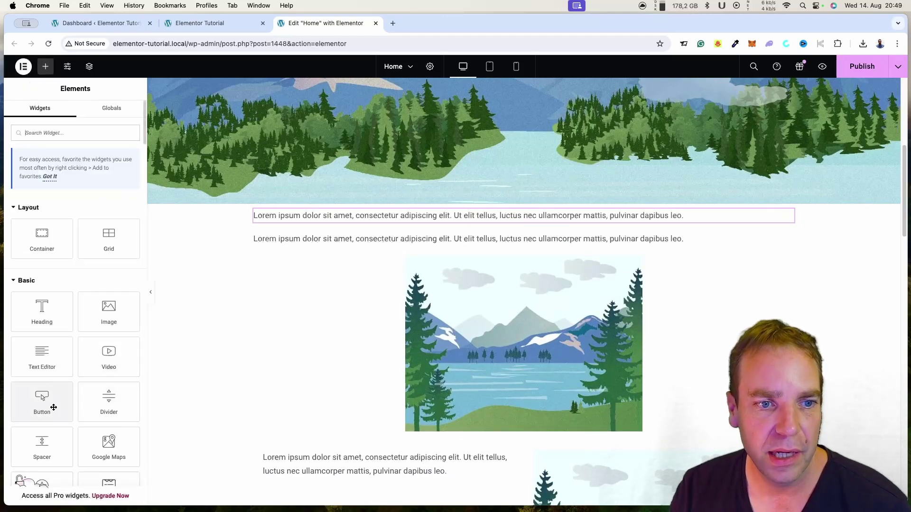
left_click_drag(104, 325, 521, 253)
Insert the cow photo into the image widget at Medium 300 x 300 resolution.
left_click(98, 189)
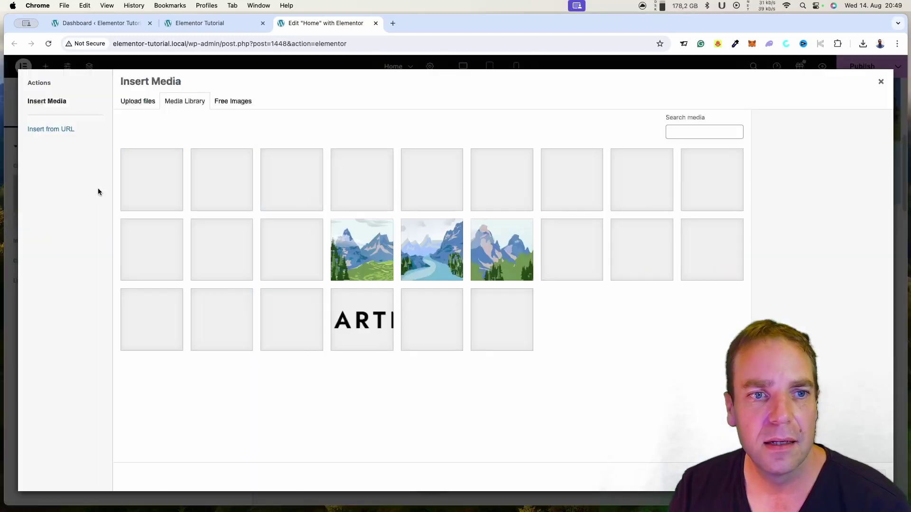
left_click(161, 181)
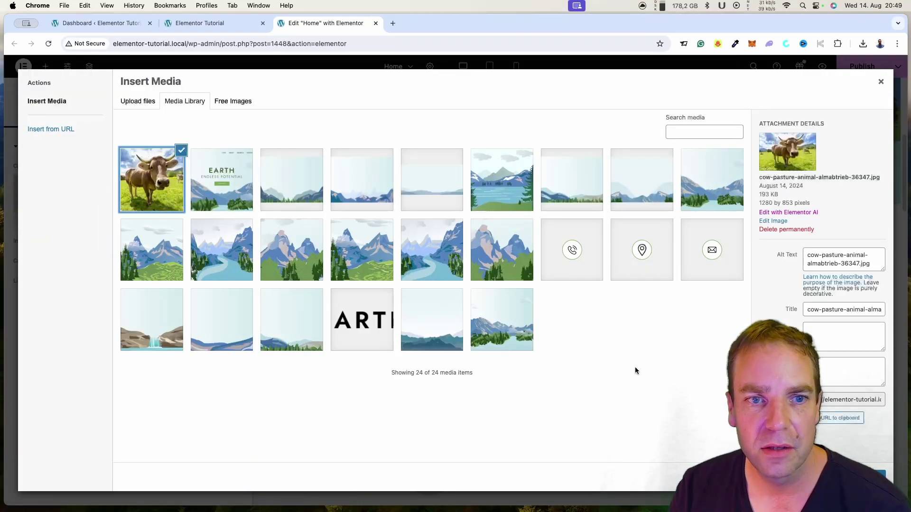
left_click(870, 477)
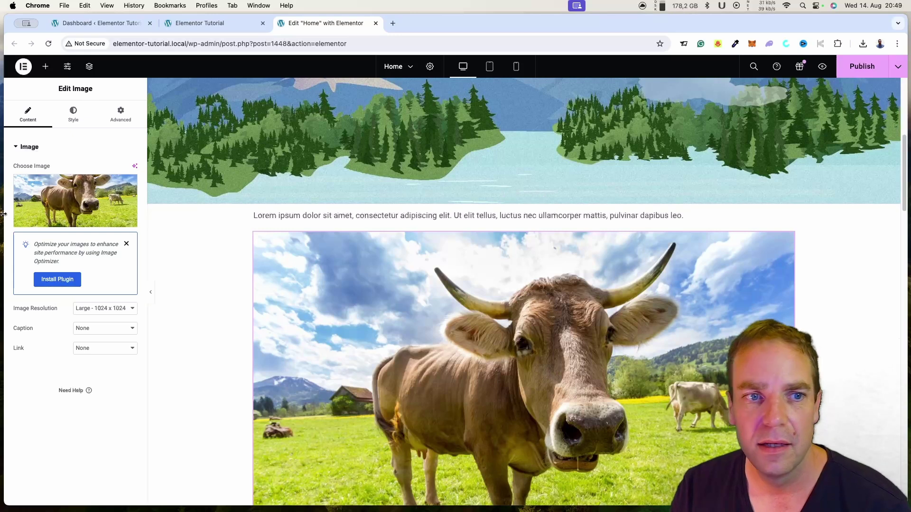
left_click(125, 311)
left_click(124, 290)
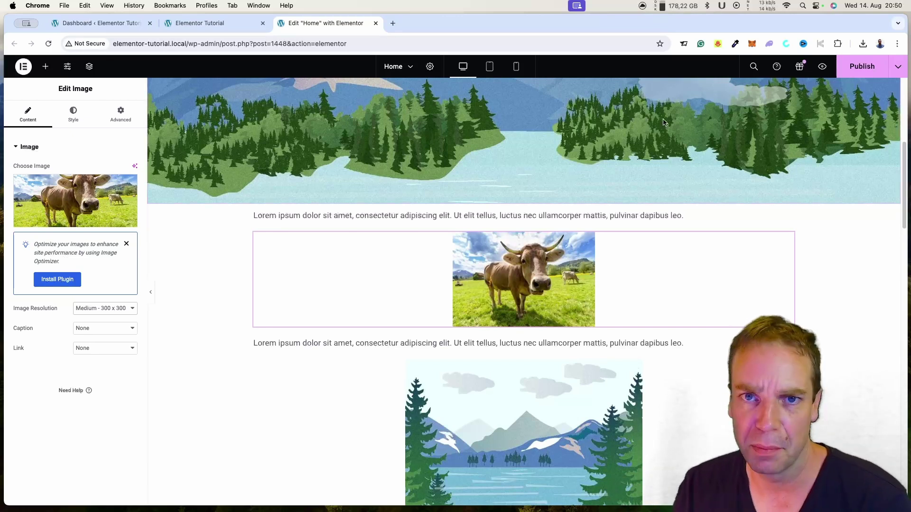
Delete the cow image widget from its right-click menu.
left_click(46, 67)
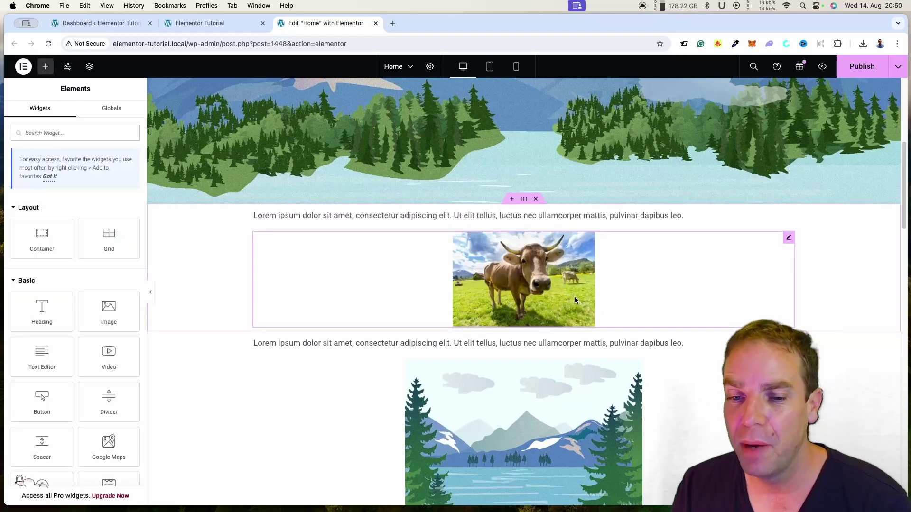
right_click(790, 241)
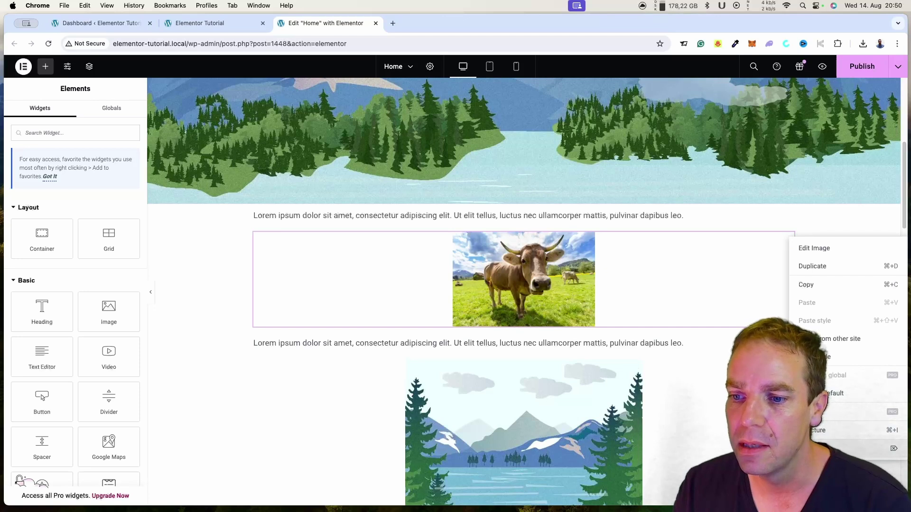
left_click(816, 392)
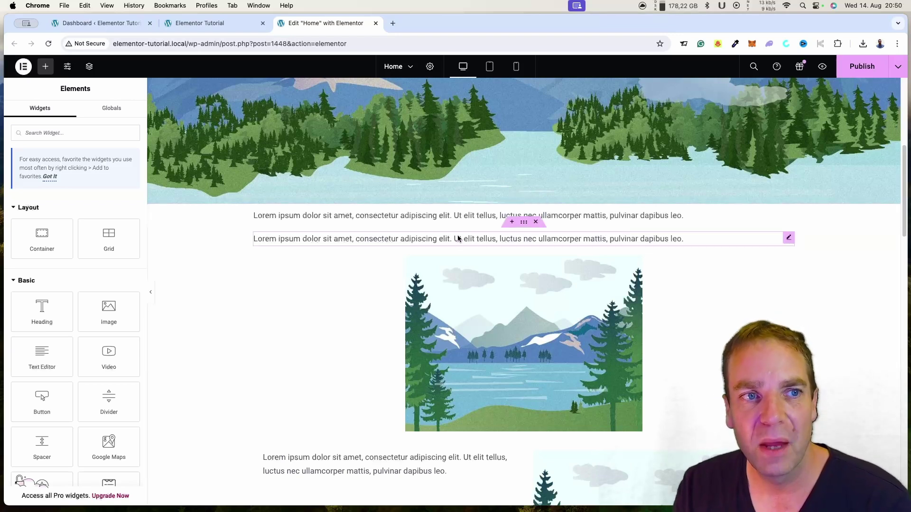
Step back in History to 'Image Image Resolution Edited', restoring the medium cow image.
left_click(24, 69)
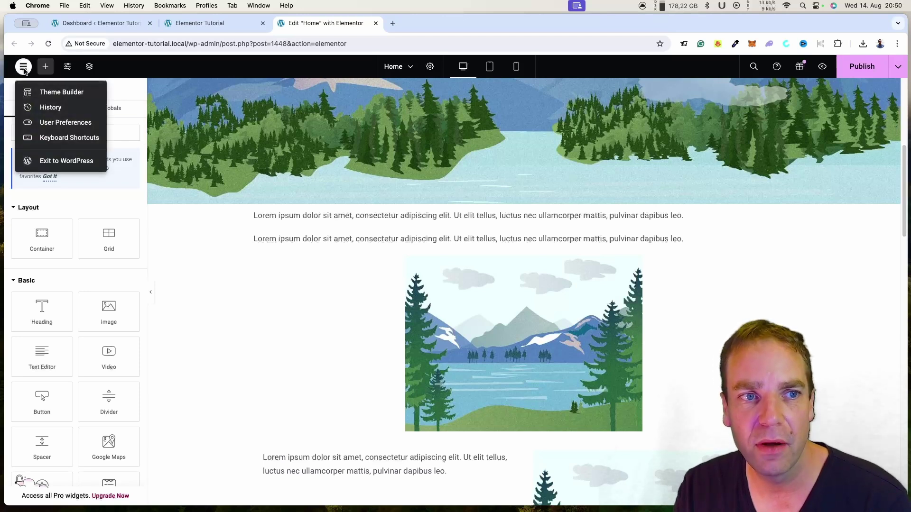
left_click(56, 110)
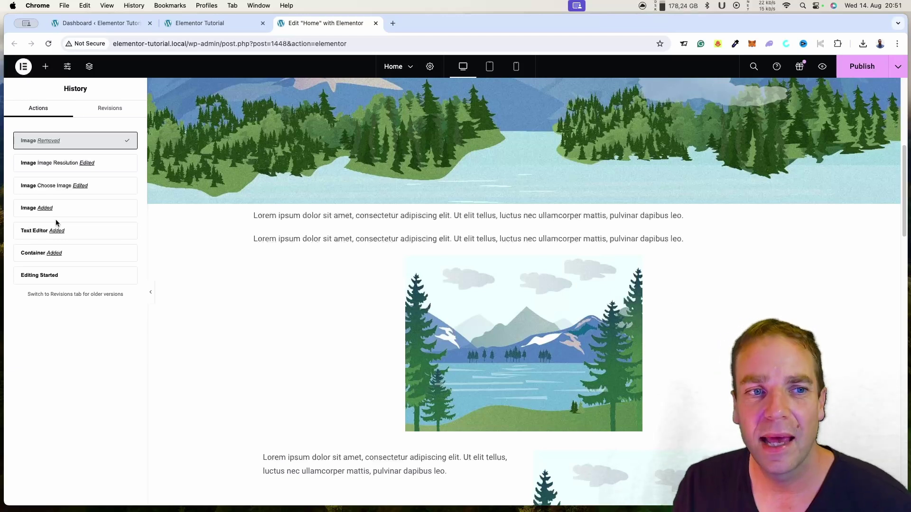
mouse_move(63, 166)
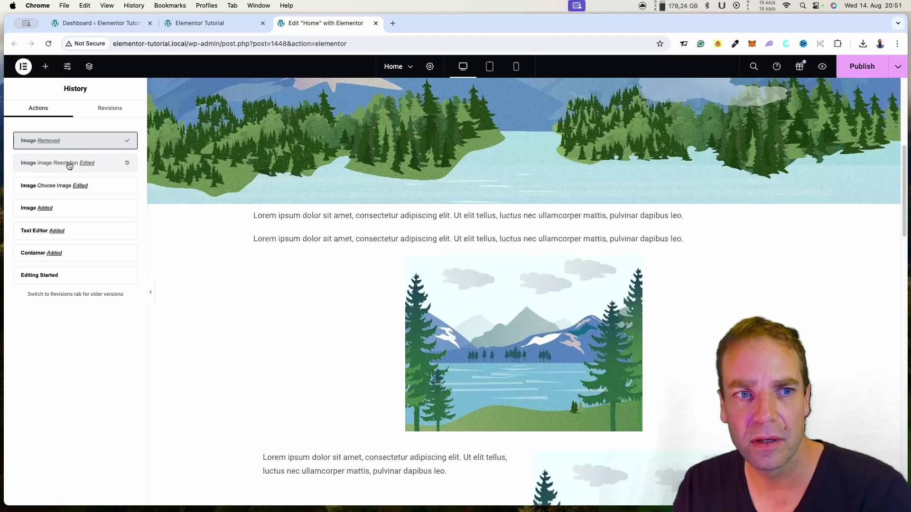
left_click(69, 165)
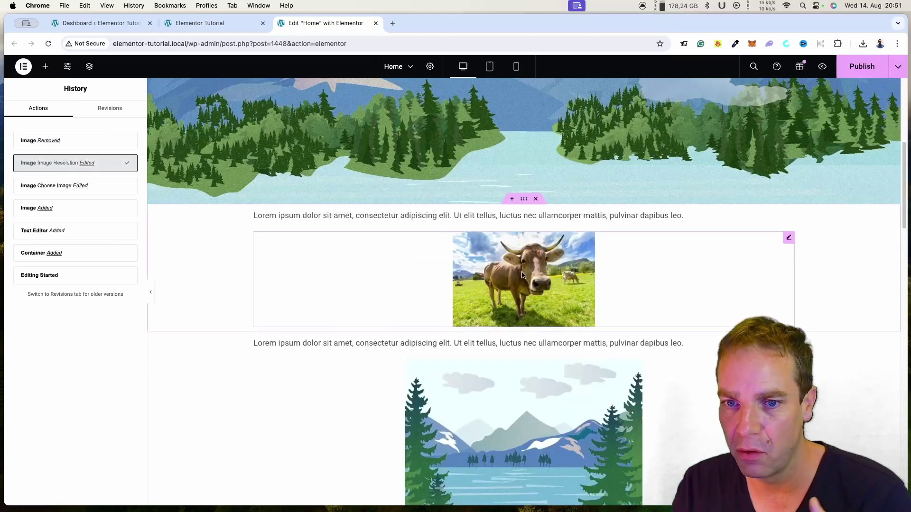
left_click(59, 190)
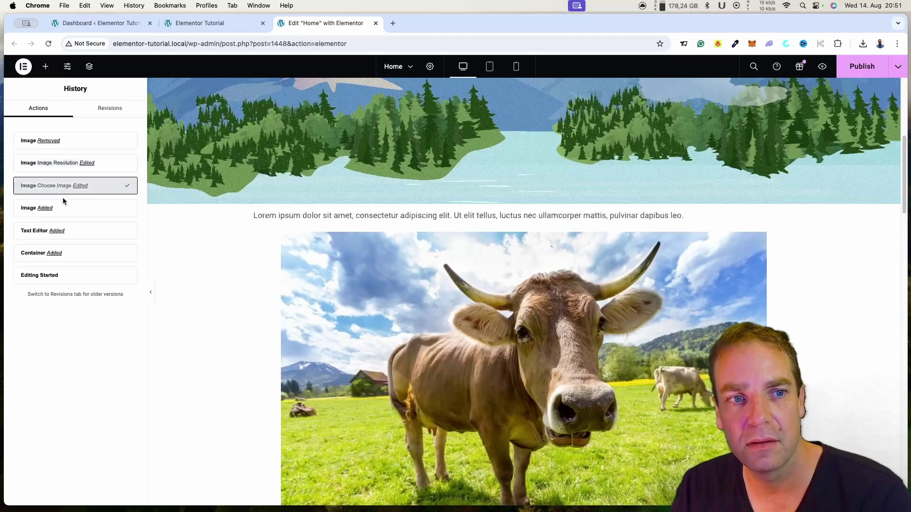
left_click(58, 166)
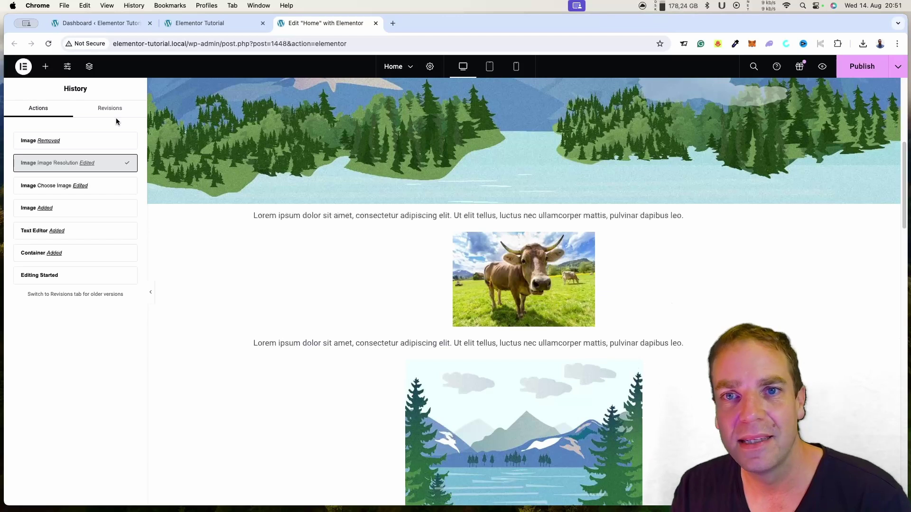
mouse_move(108, 137)
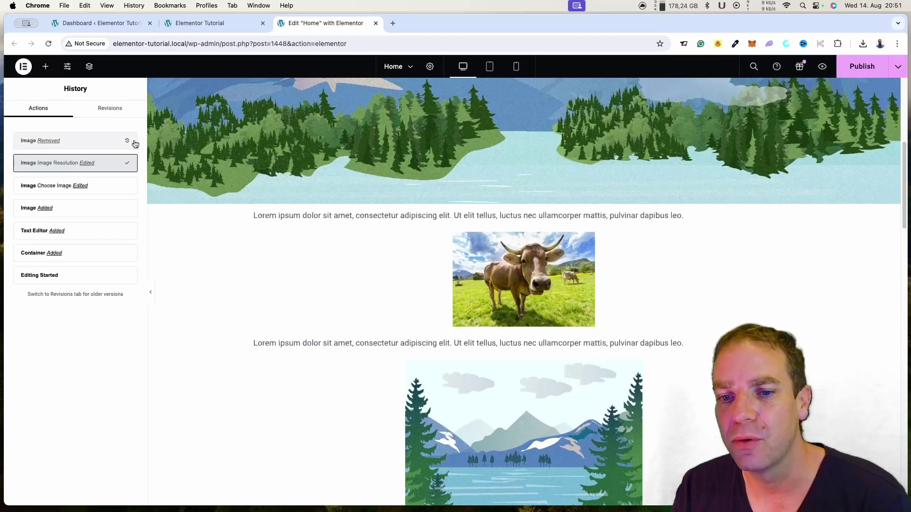
Stay in the editor, publish the Home page changes, and switch to the live site tab.
left_click(379, 25)
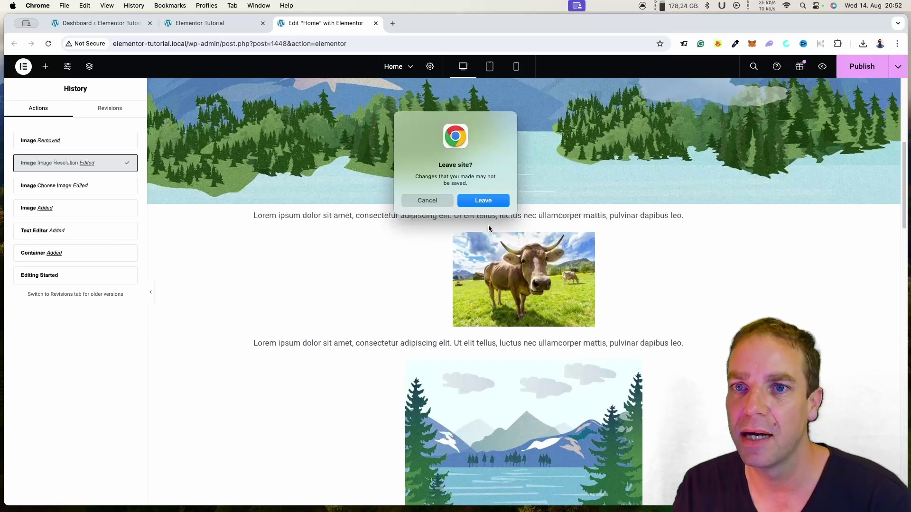
left_click(427, 200)
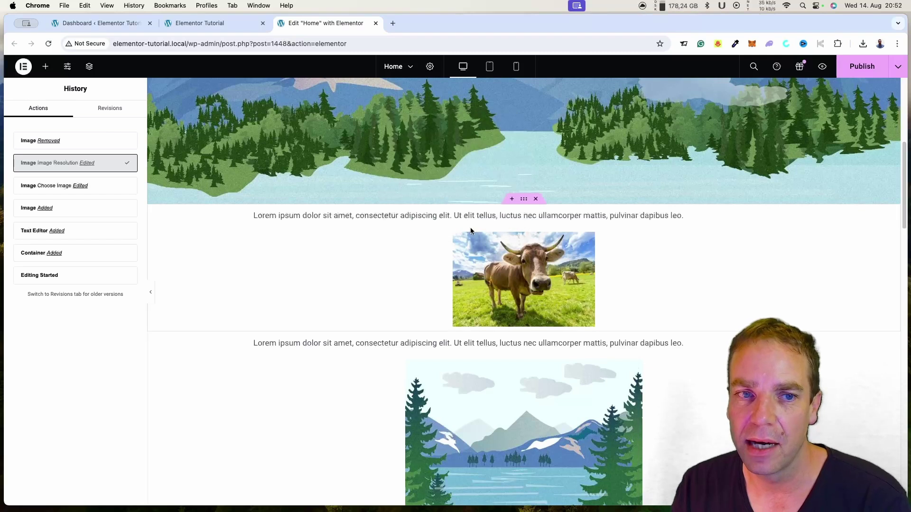
left_click(45, 67)
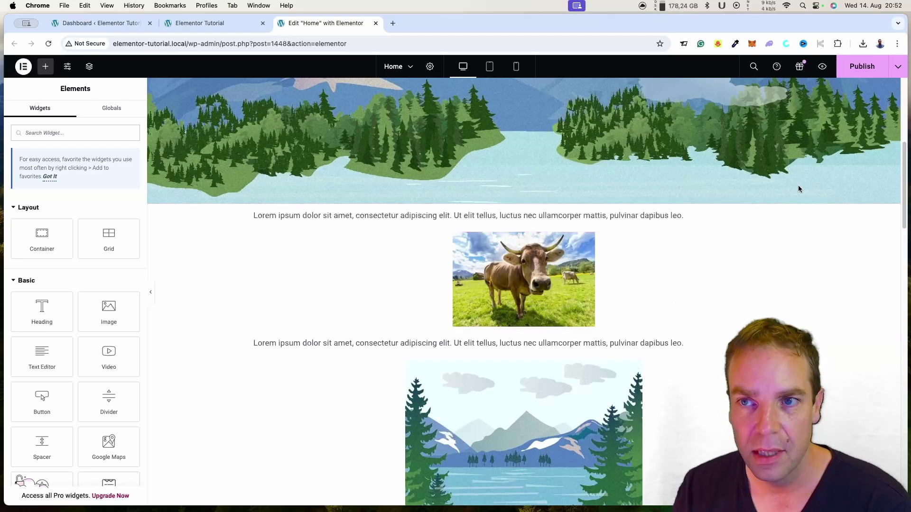
left_click(867, 68)
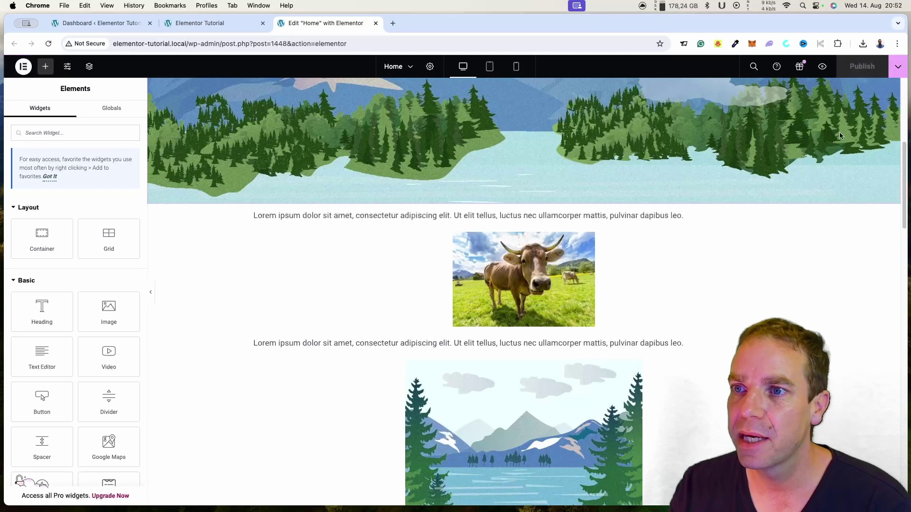
left_click(199, 25)
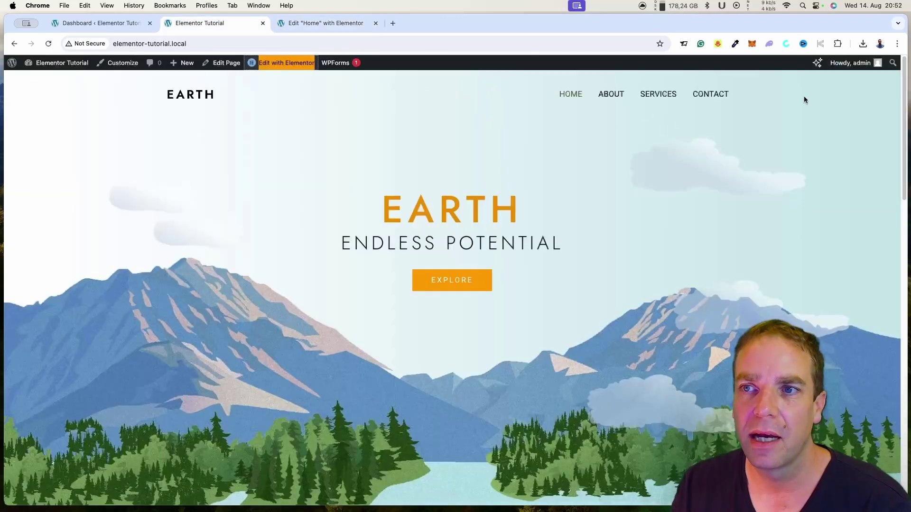
Reload the live home page, check the cow photo between paragraphs, then return to the editor.
scroll(765, 246, "down", 1)
key("super+r")
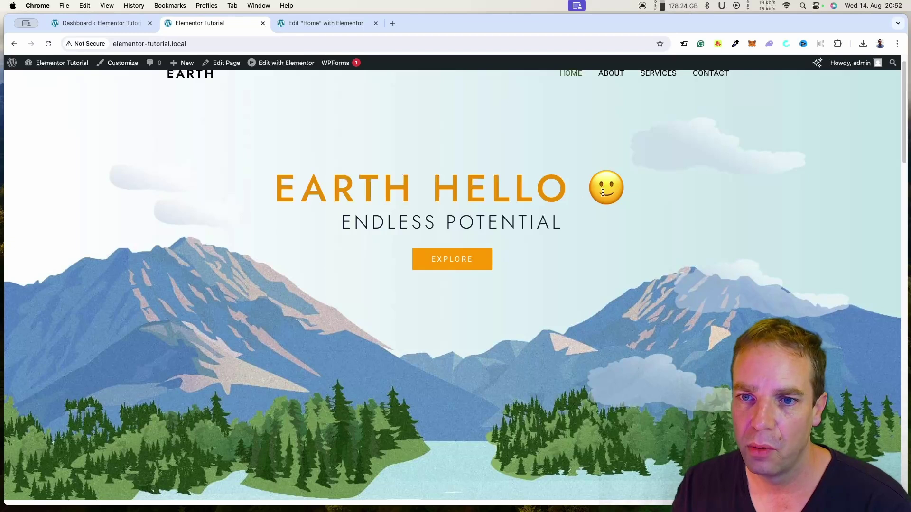
left_click_drag(642, 198, 503, 184)
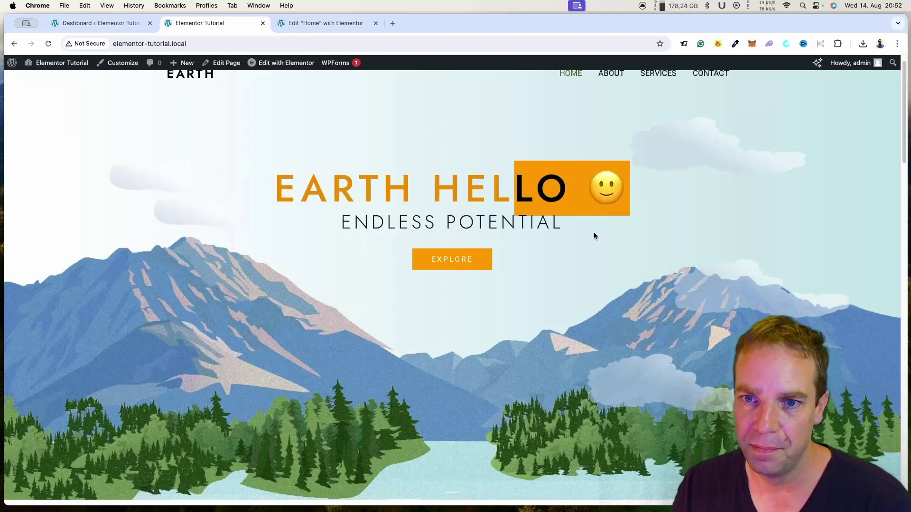
left_click(641, 295)
scroll(640, 292, "down", 10)
scroll(638, 290, "up", 3)
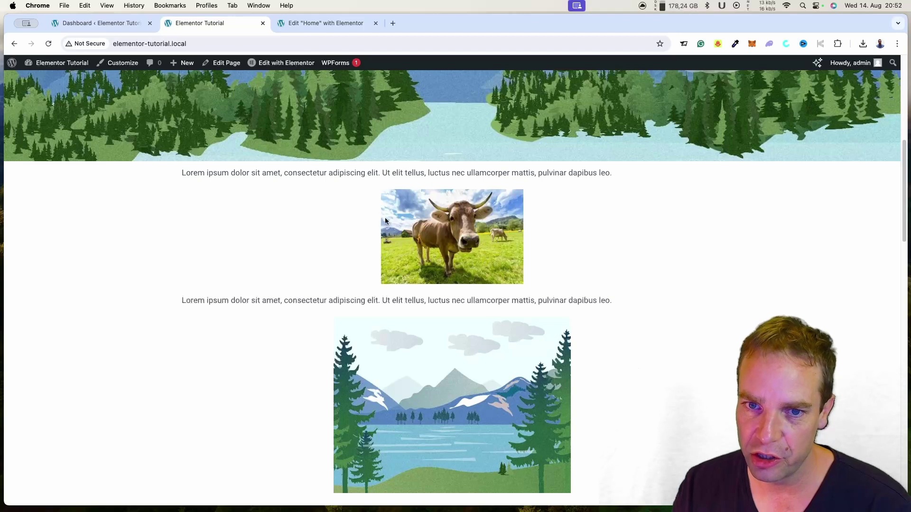
scroll(450, 223, "up", 10)
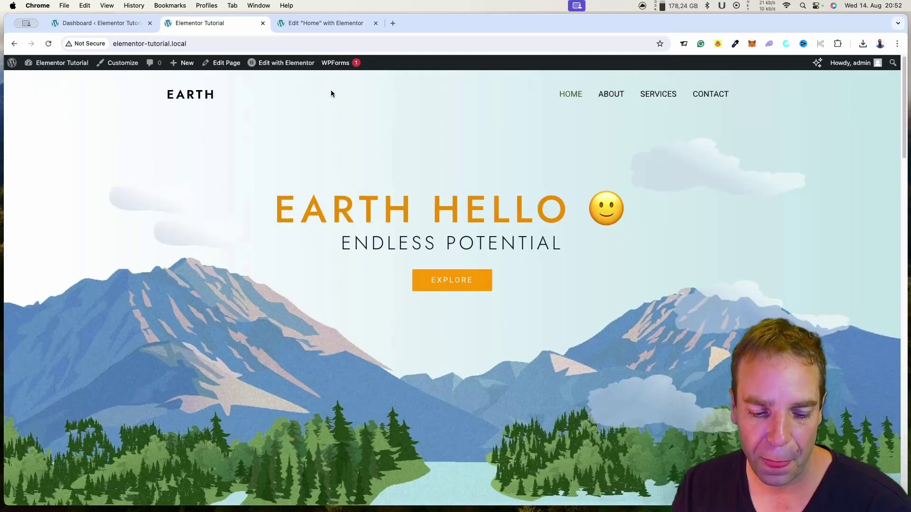
left_click(330, 26)
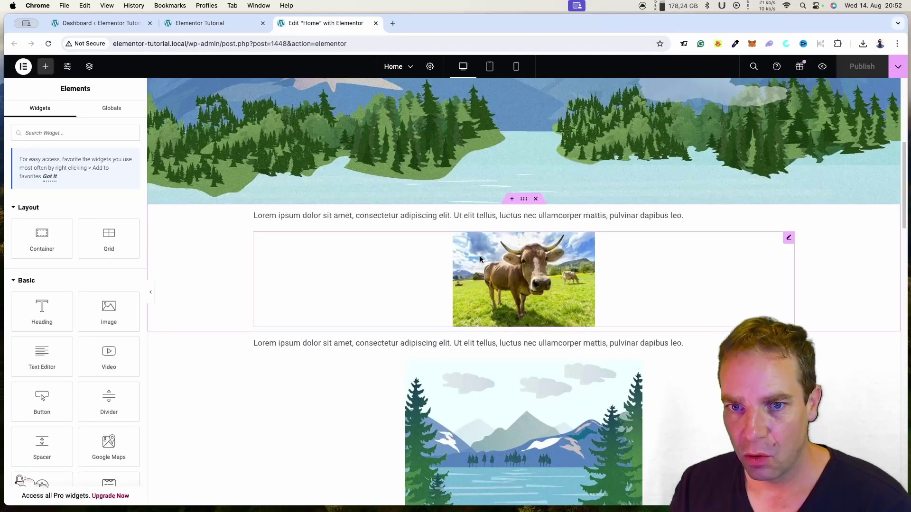
Add an empty section above the first paragraph and open its template Library.
scroll(495, 265, "up", 1)
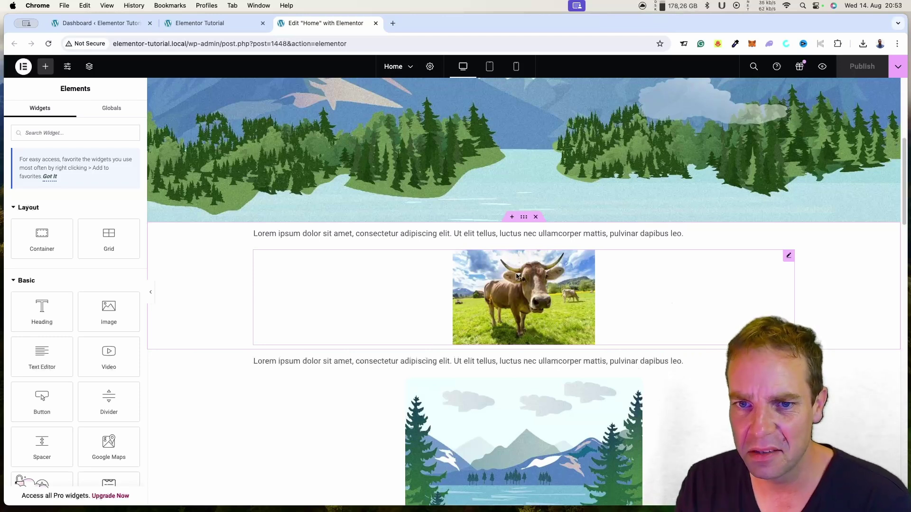
left_click(512, 217)
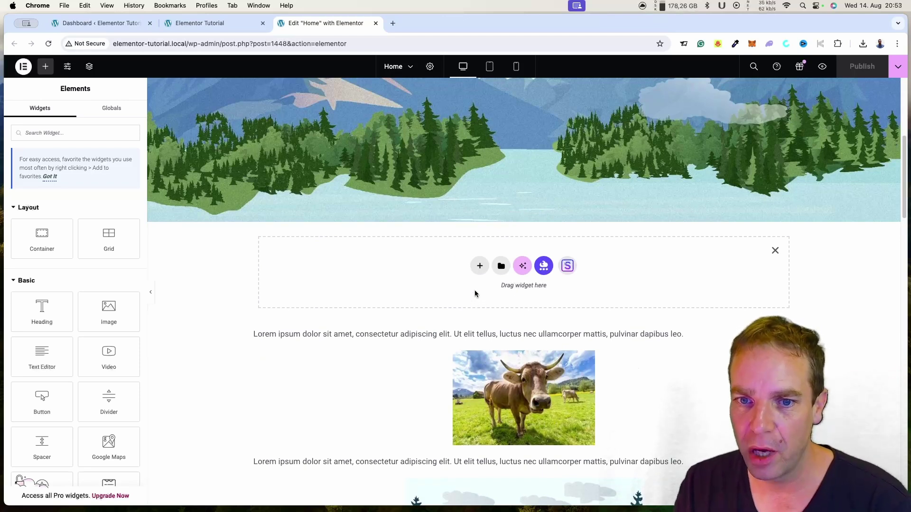
left_click(501, 269)
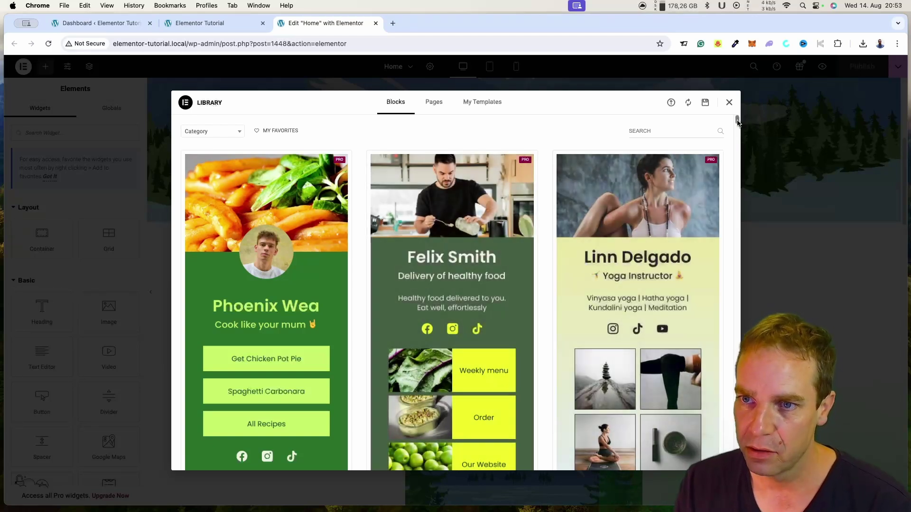
left_click_drag(737, 121, 672, 123)
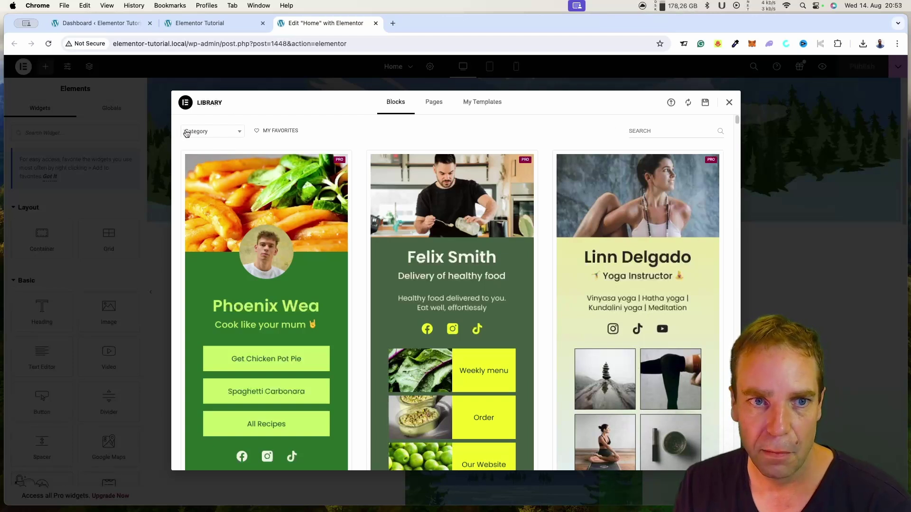
left_click(239, 136)
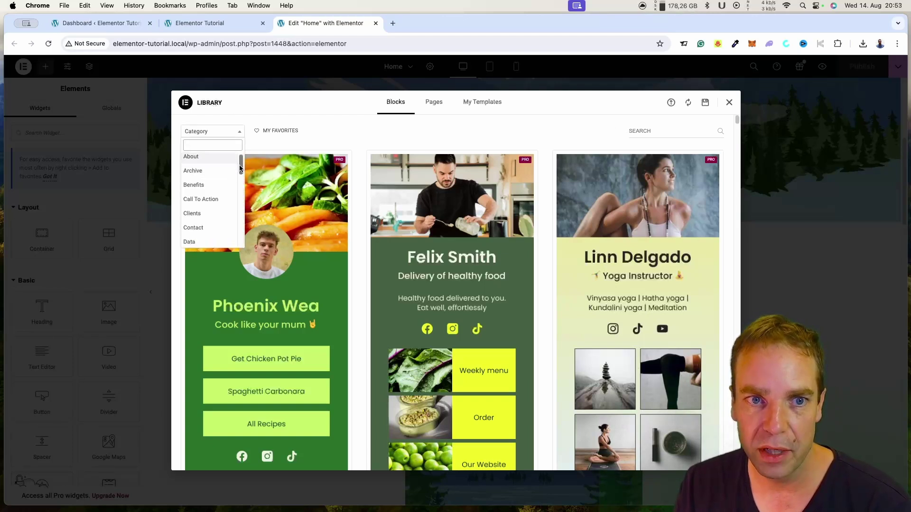
scroll(242, 216, "down", 3)
left_click_drag(248, 218, 247, 134)
left_click(247, 135)
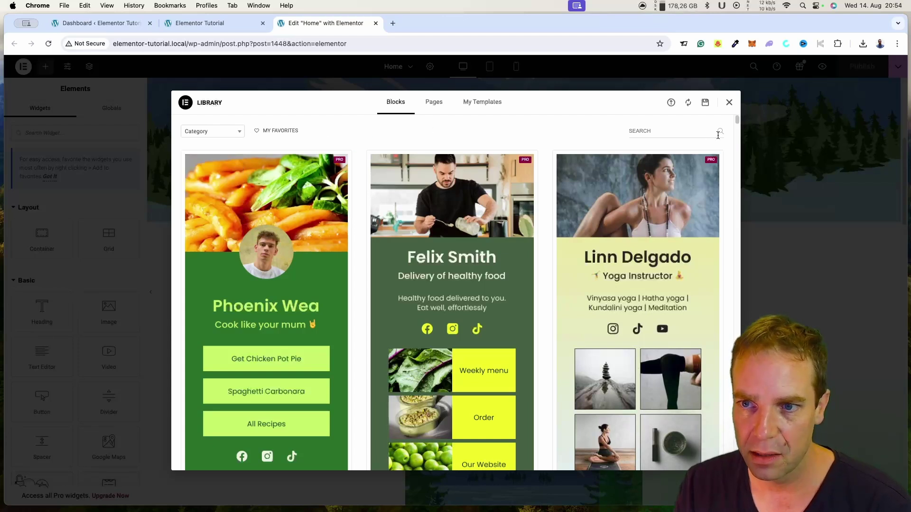
scroll(718, 227, "down", 20)
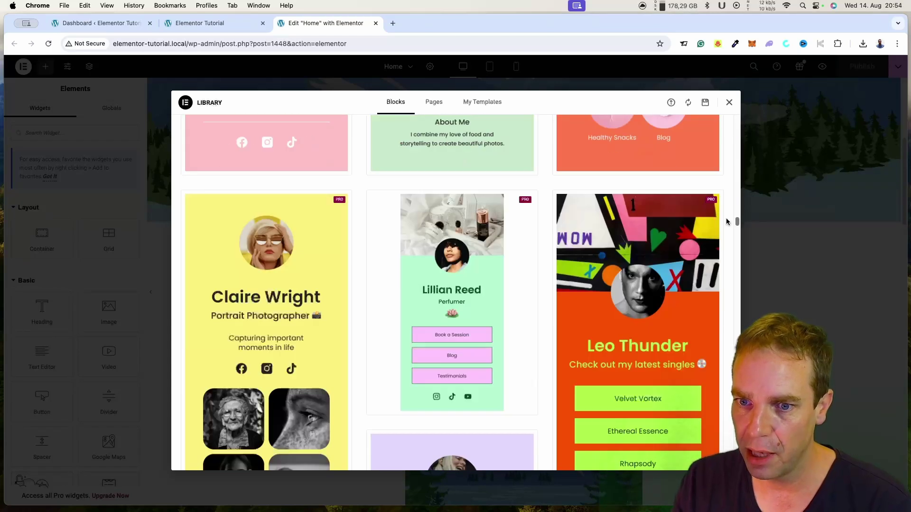
scroll(718, 224, "down", 20)
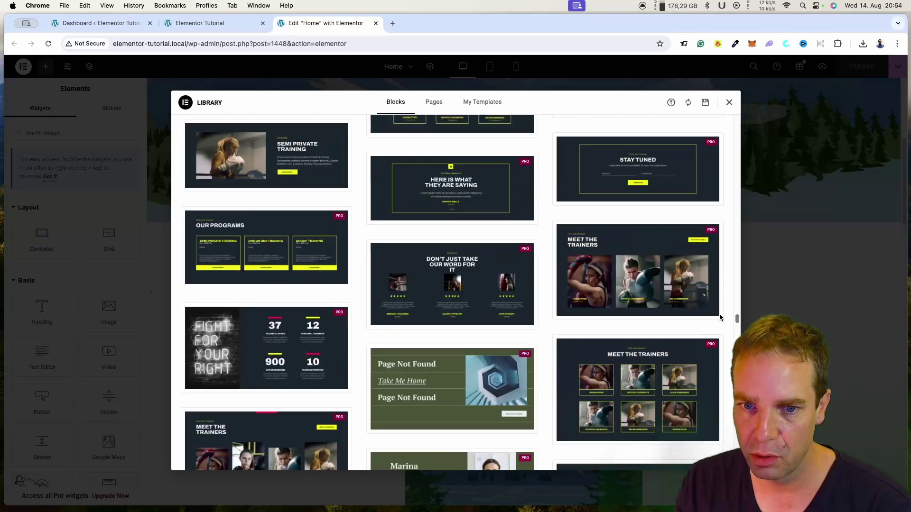
scroll(720, 313, "down", 15)
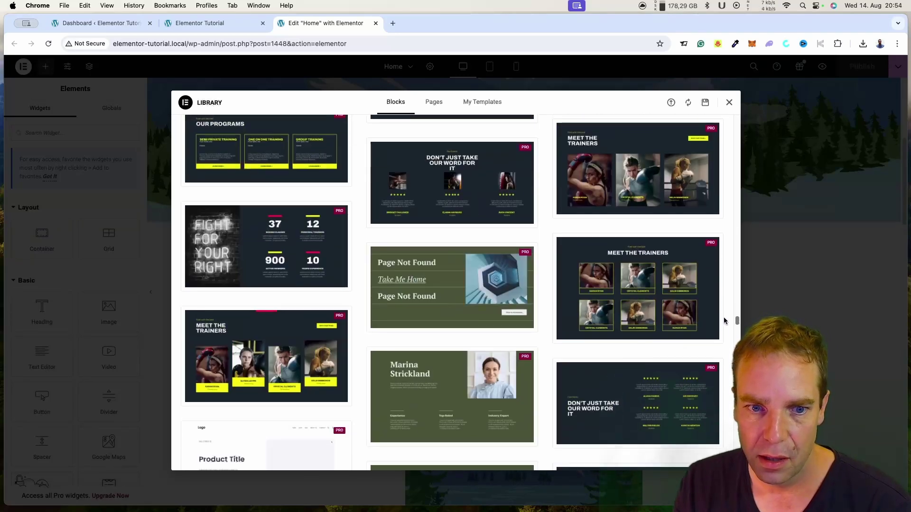
scroll(725, 323, "down", 10)
scroll(727, 321, "up", 10)
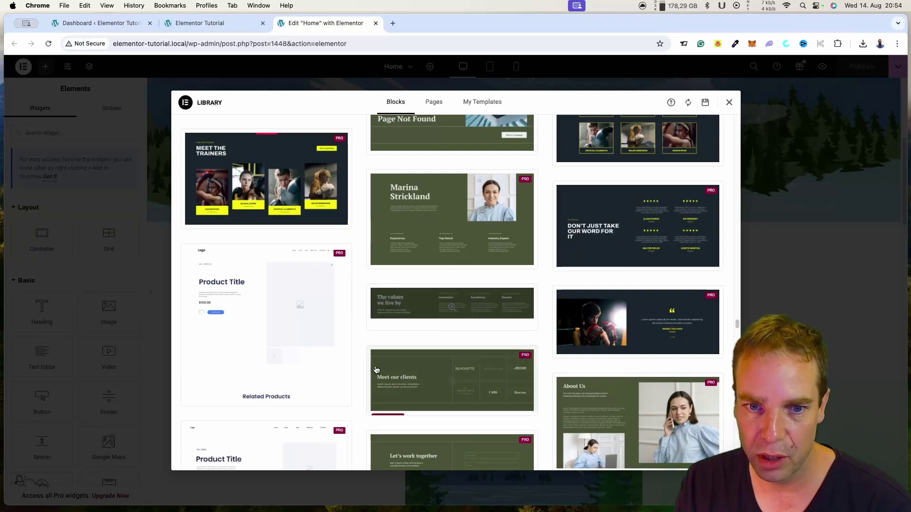
mouse_move(399, 320)
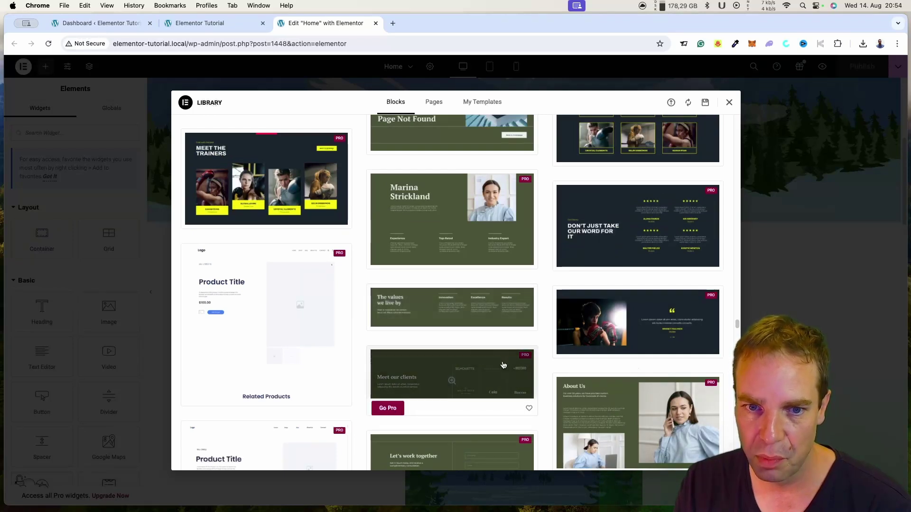
mouse_move(710, 305)
left_click_drag(736, 321, 730, 382)
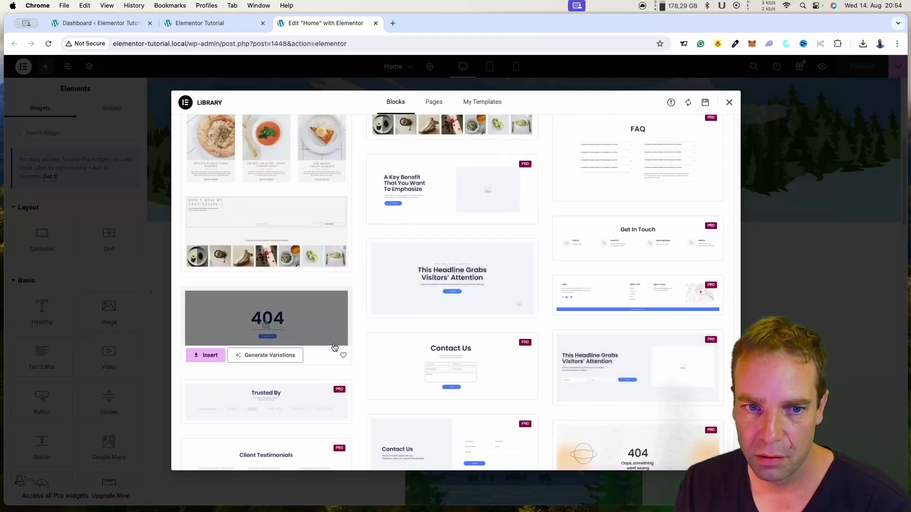
scroll(455, 292, "down", 15)
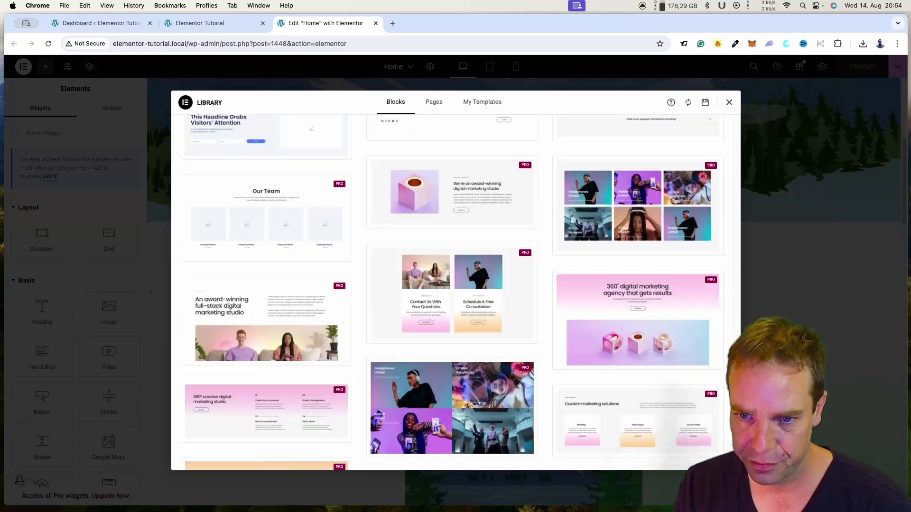
scroll(726, 150, "down", 20)
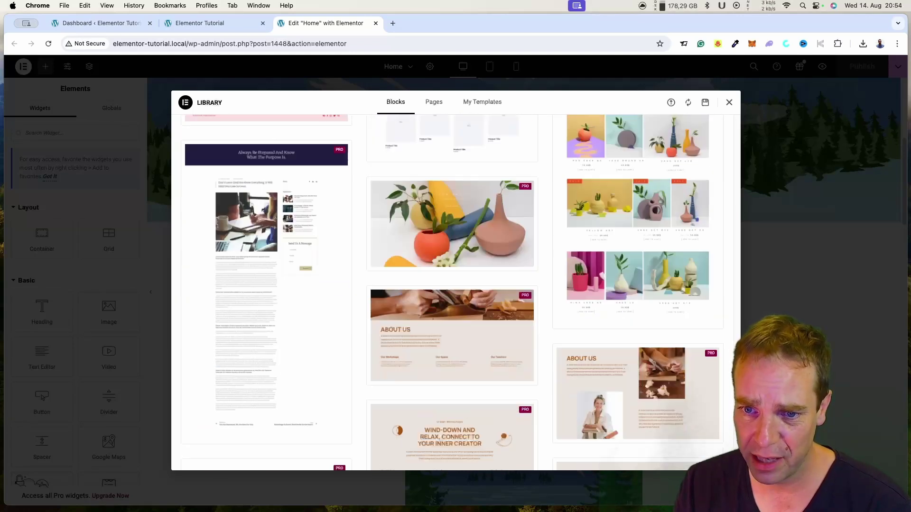
scroll(725, 150, "up", 20)
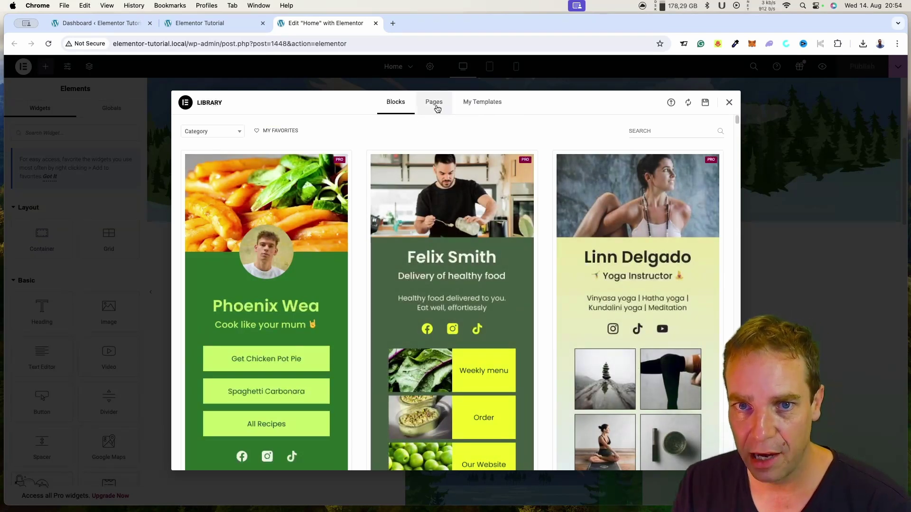
Preview the Wireframe Home 1 page template, accept cookies, and return to the Pages list.
left_click(436, 109)
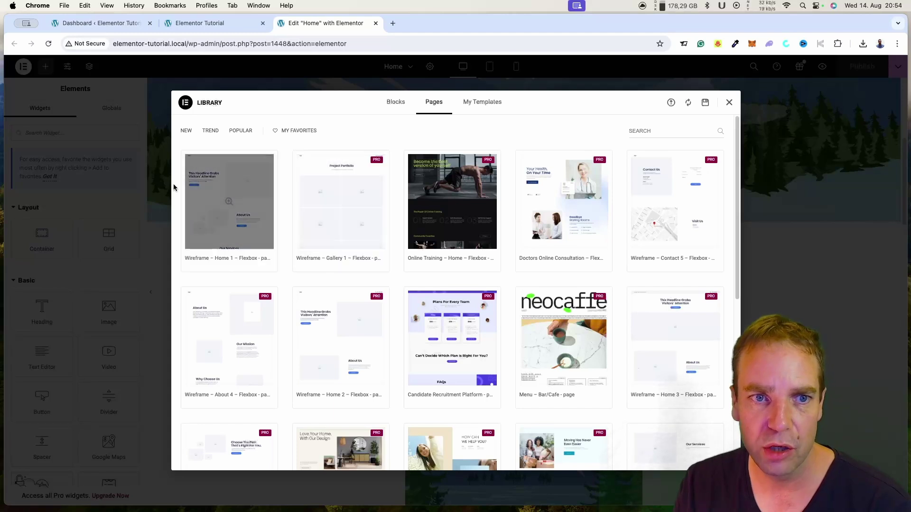
left_click(230, 205)
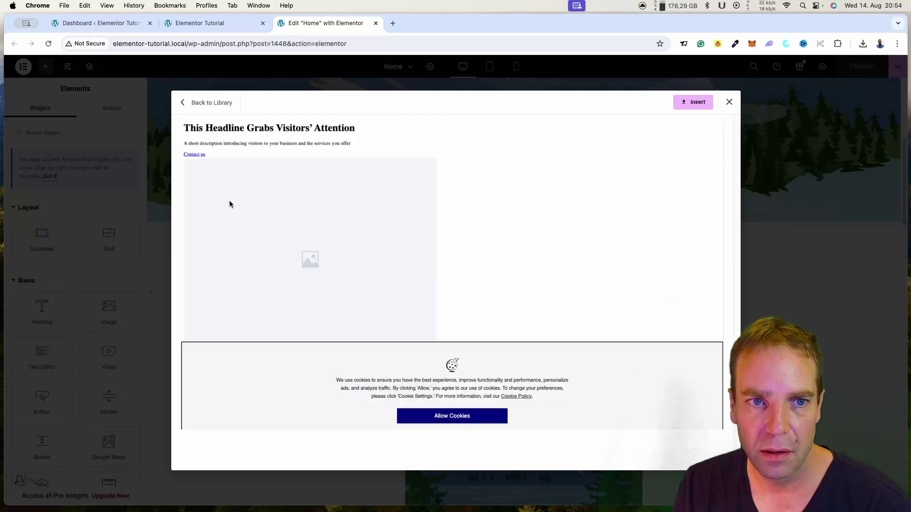
left_click(453, 396)
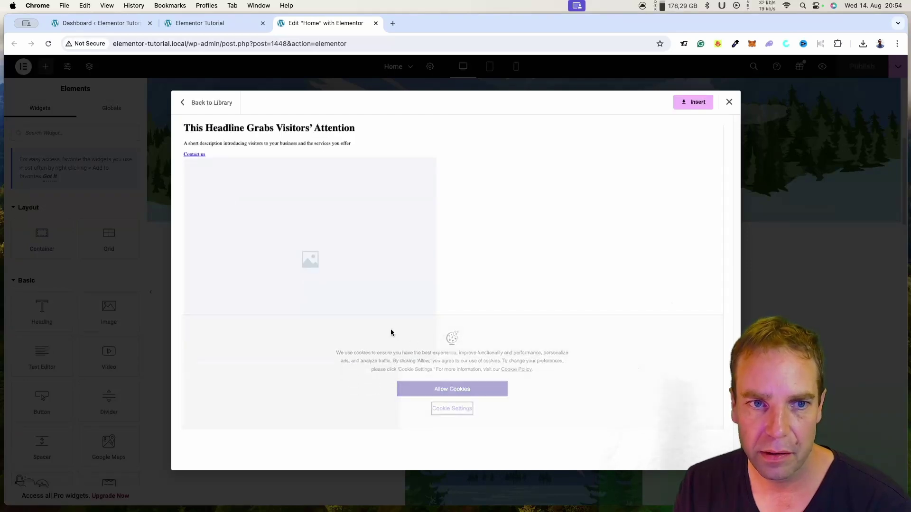
left_click(181, 103)
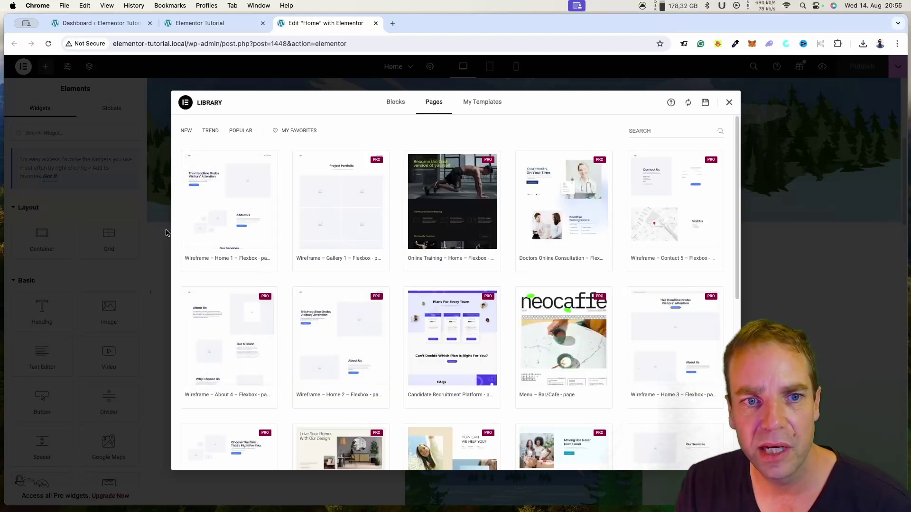
Show the Library's My Templates tab, which is still empty.
mouse_move(194, 227)
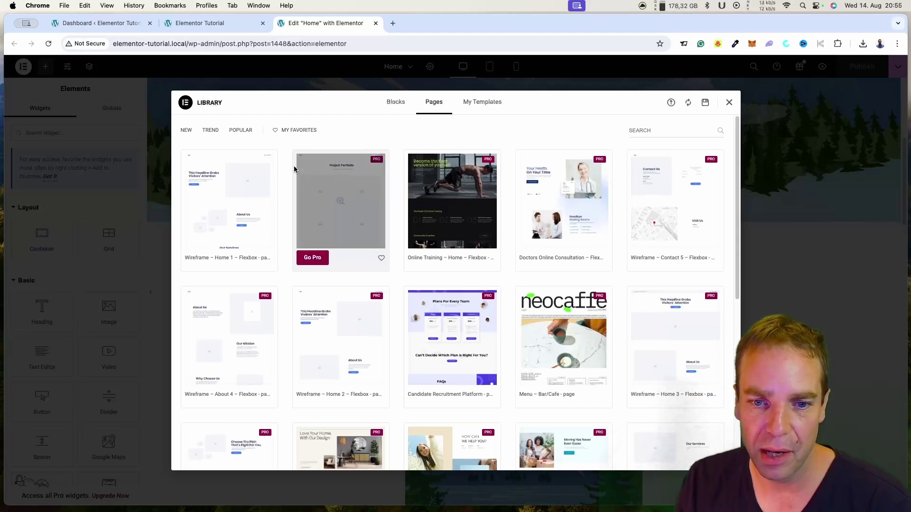
scroll(555, 216, "down", 1)
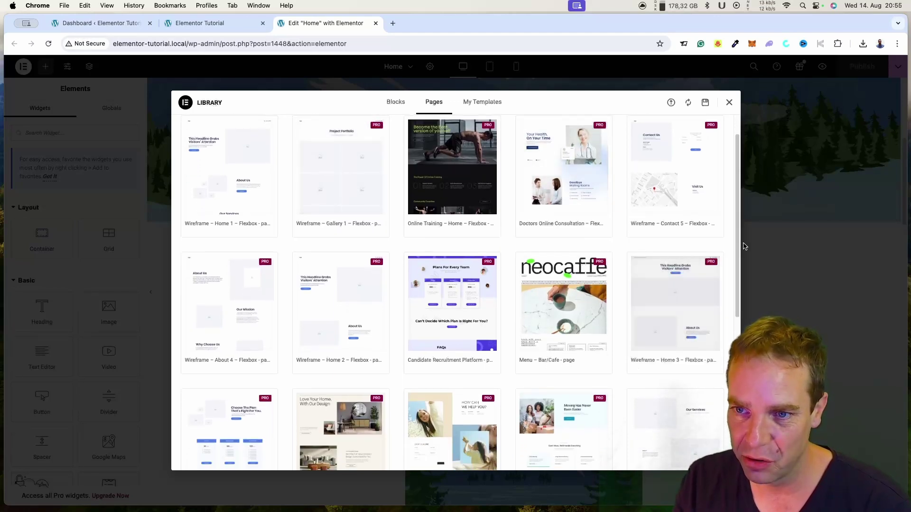
left_click_drag(738, 257, 739, 404)
scroll(426, 141, "up", 15)
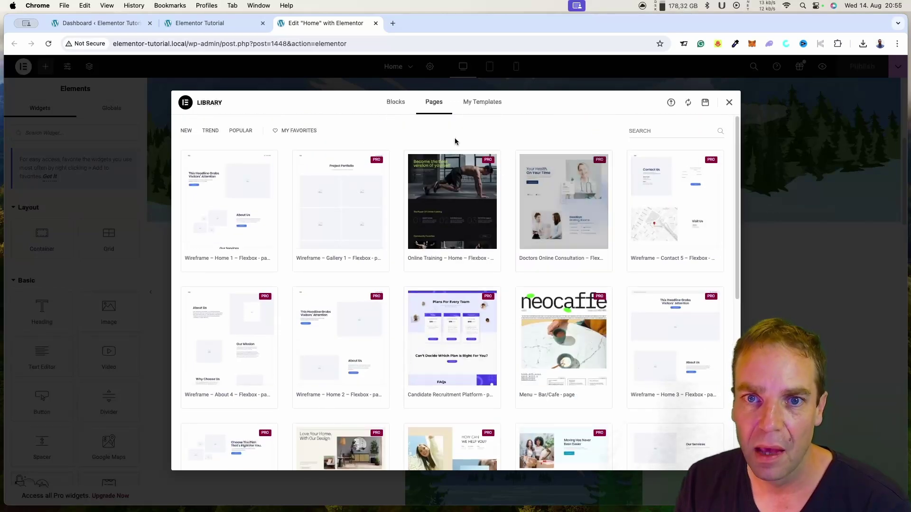
left_click(483, 103)
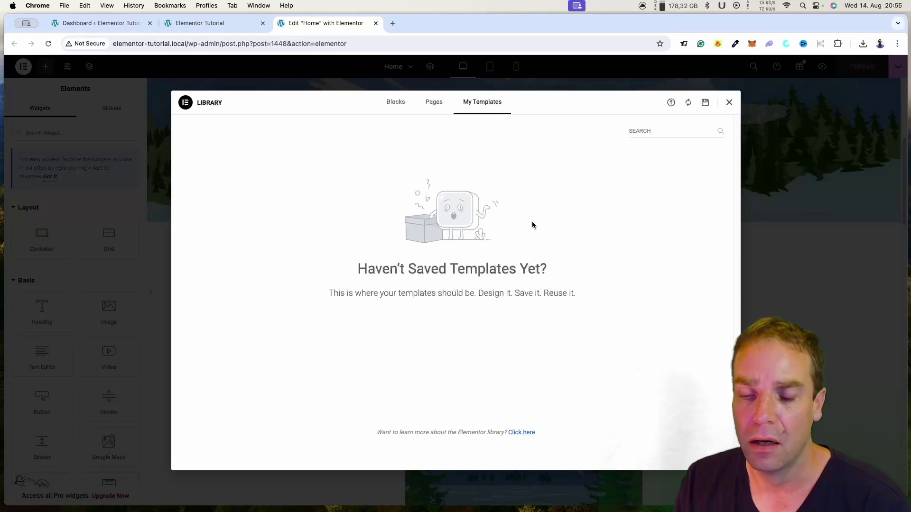
Save the cow-image container as a template named 'TEst 1' and close the Library.
left_click(729, 103)
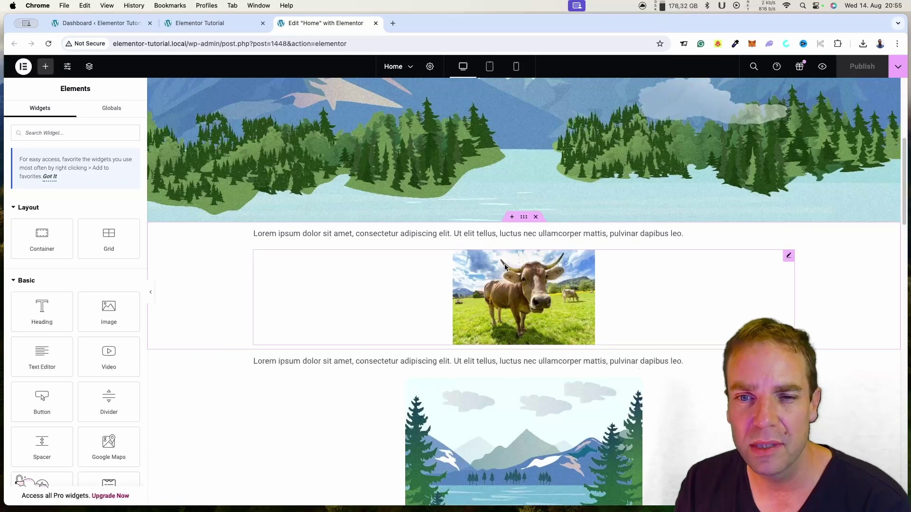
right_click(523, 218)
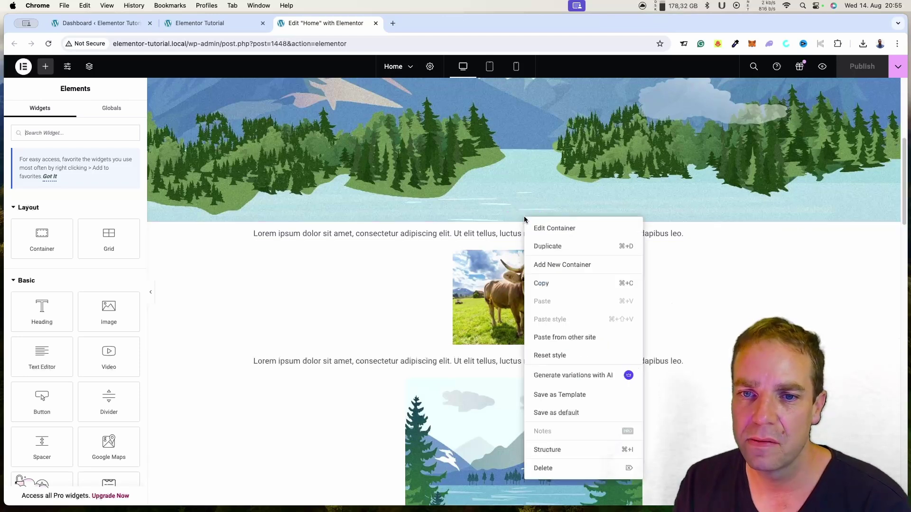
left_click(584, 401)
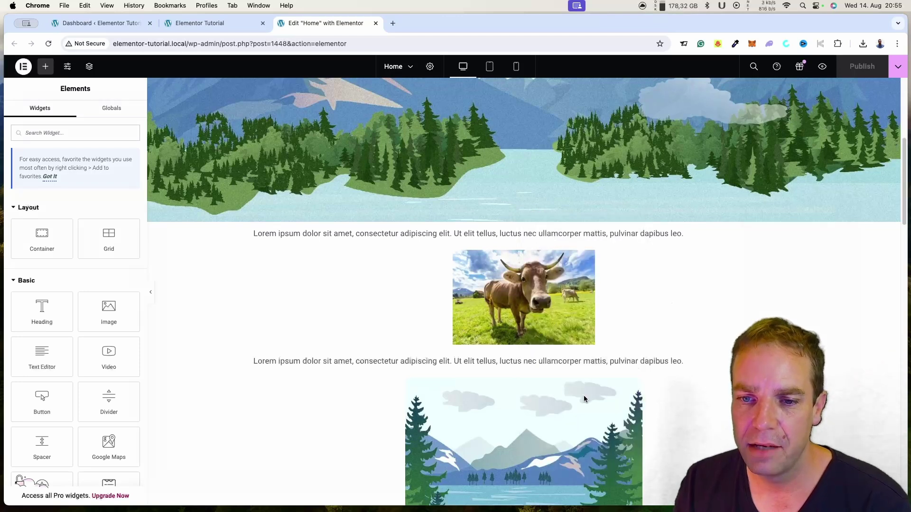
left_click(398, 262)
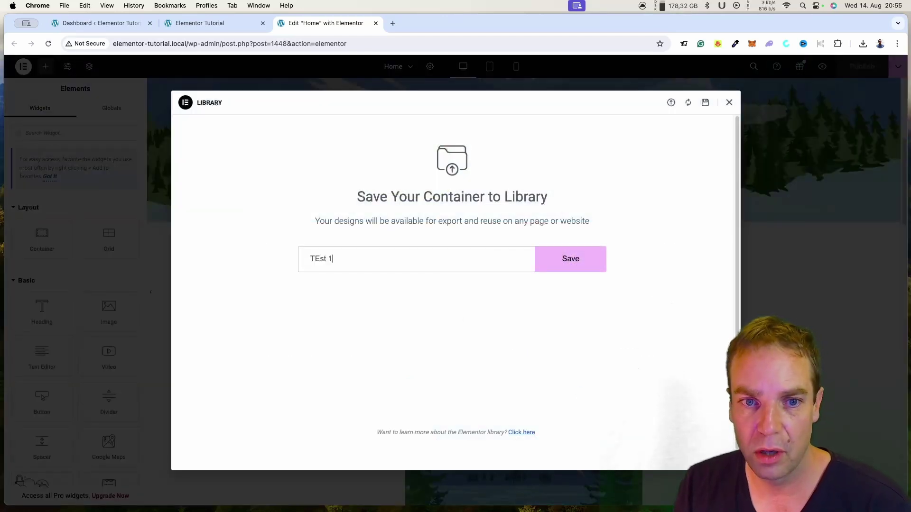
left_click(557, 261)
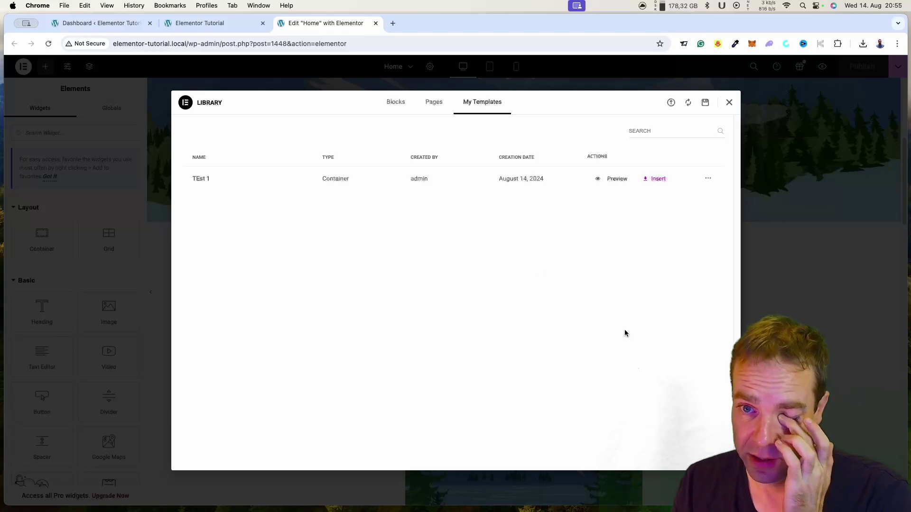
left_click(728, 104)
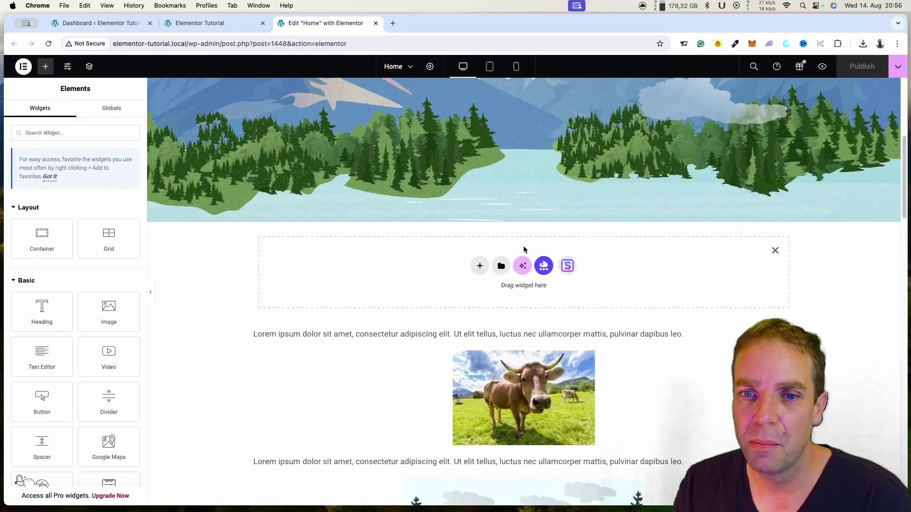
left_click(501, 267)
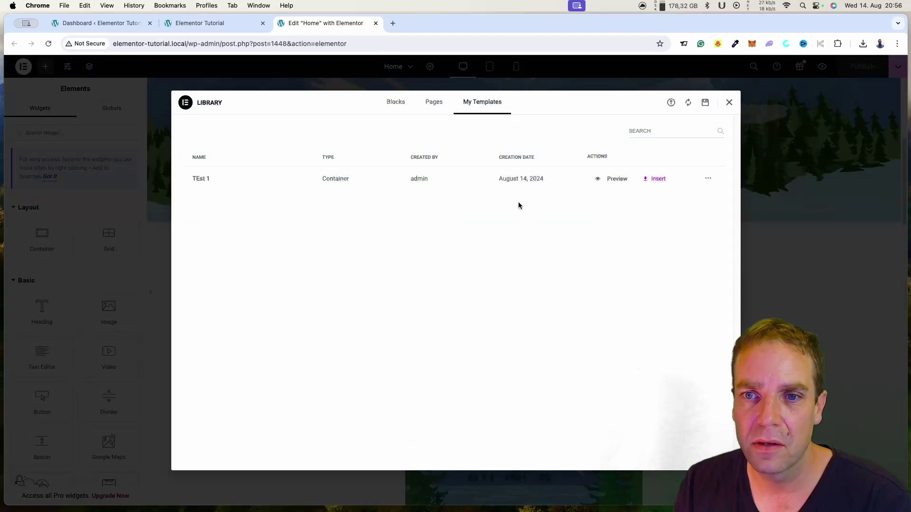
left_click(434, 105)
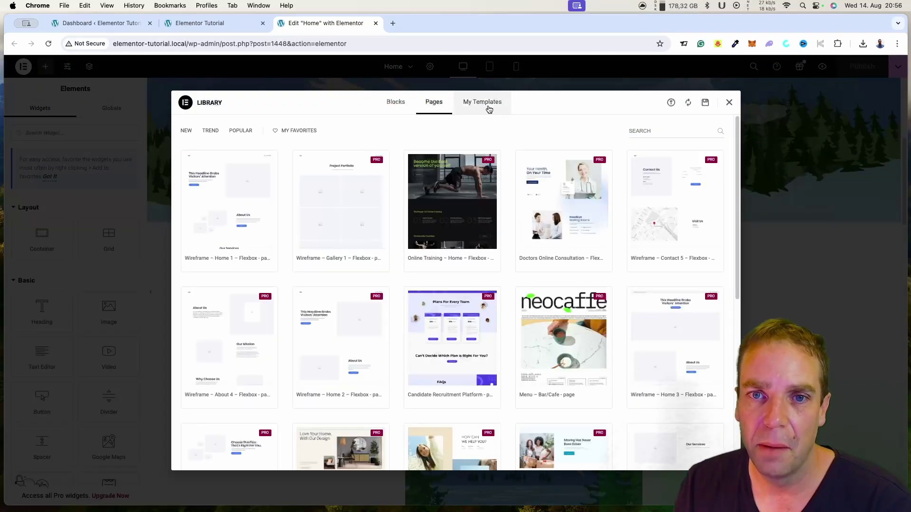
left_click(487, 106)
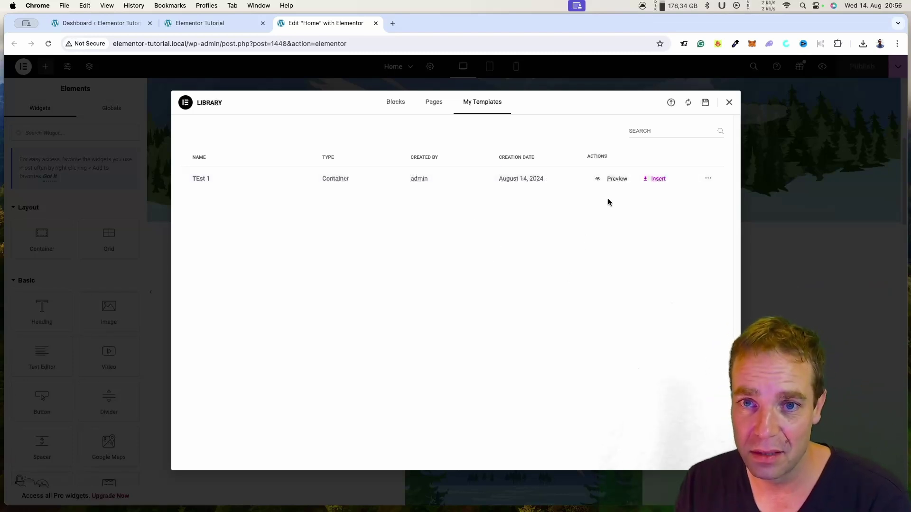
left_click(729, 102)
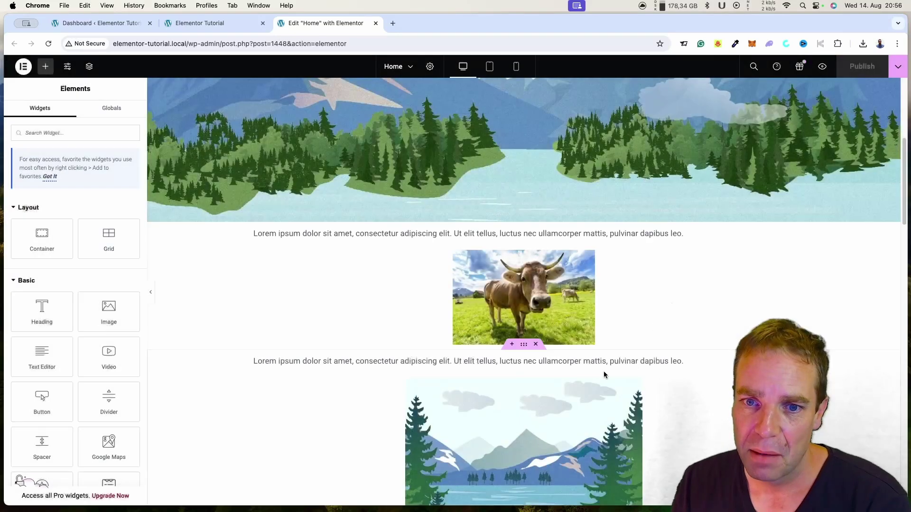
left_click(509, 219)
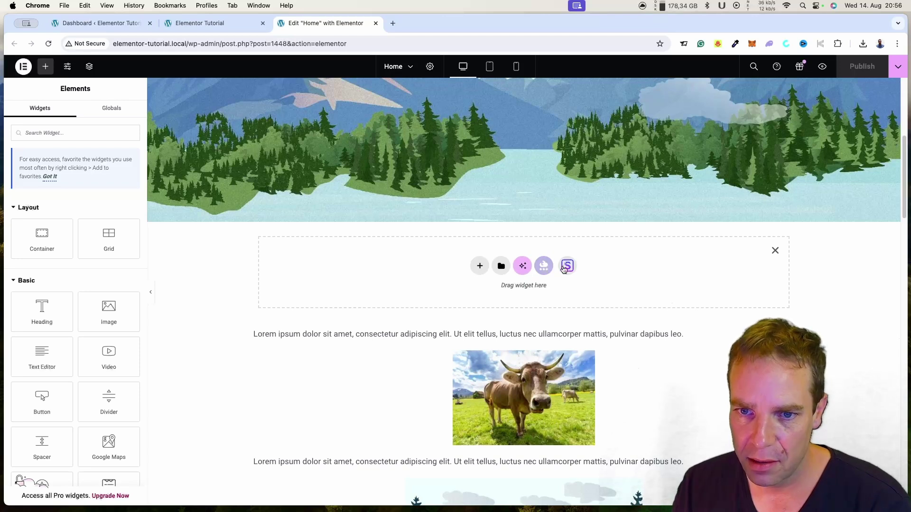
left_click(544, 269)
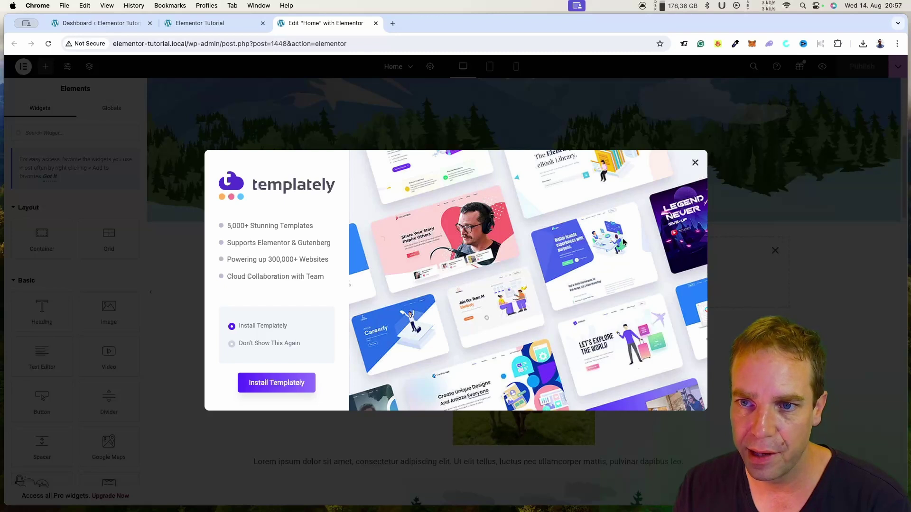
left_click(695, 162)
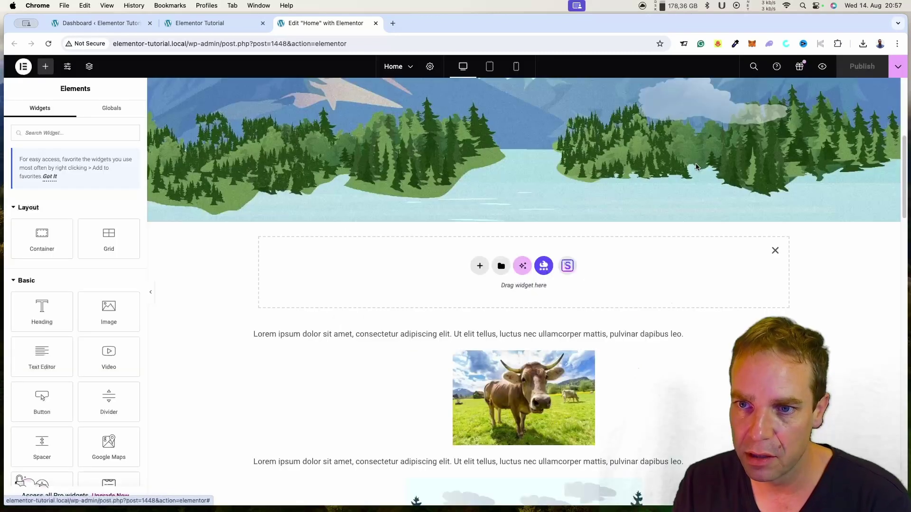
left_click(568, 266)
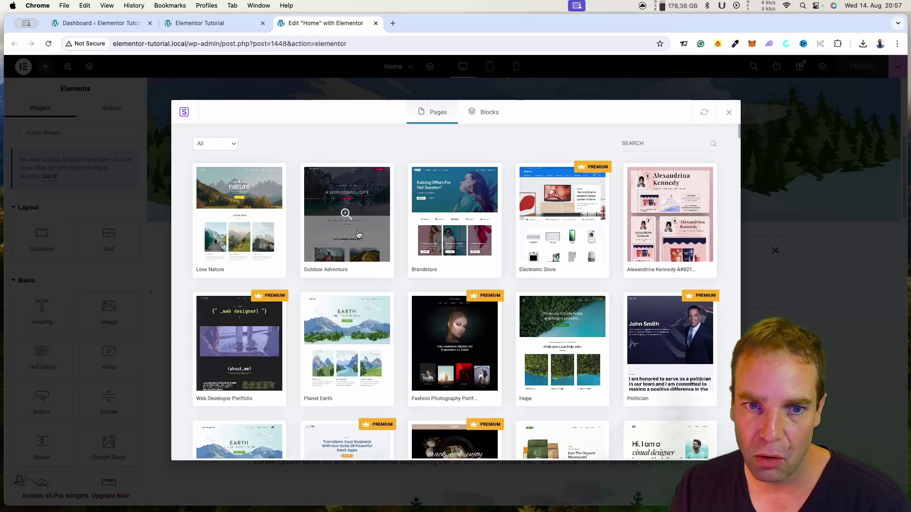
Browse the Outdoor Adventure and Brandstore kits, previewing the Brandstore About page.
left_click(341, 216)
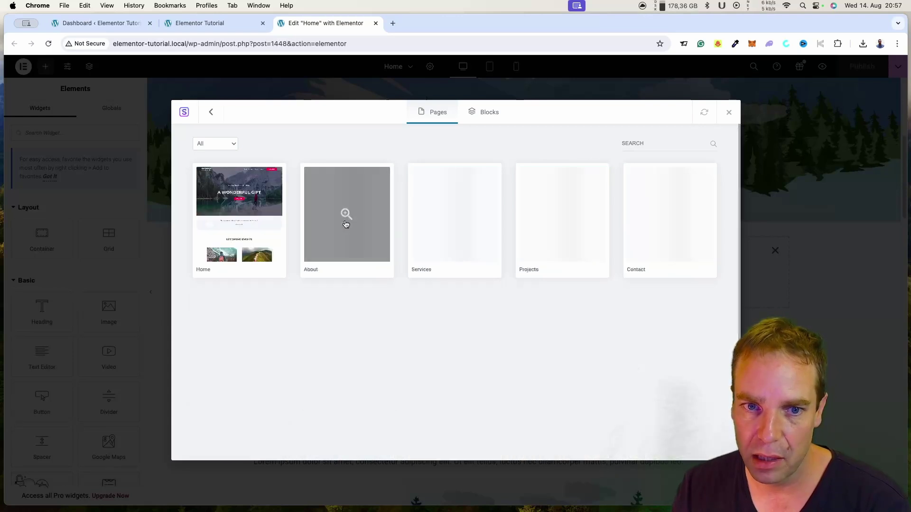
left_click(210, 113)
left_click(456, 211)
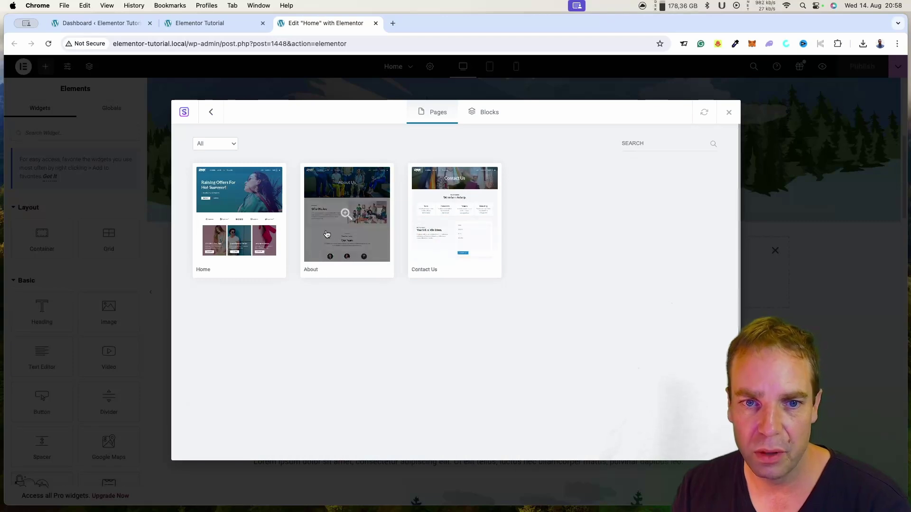
left_click(341, 240)
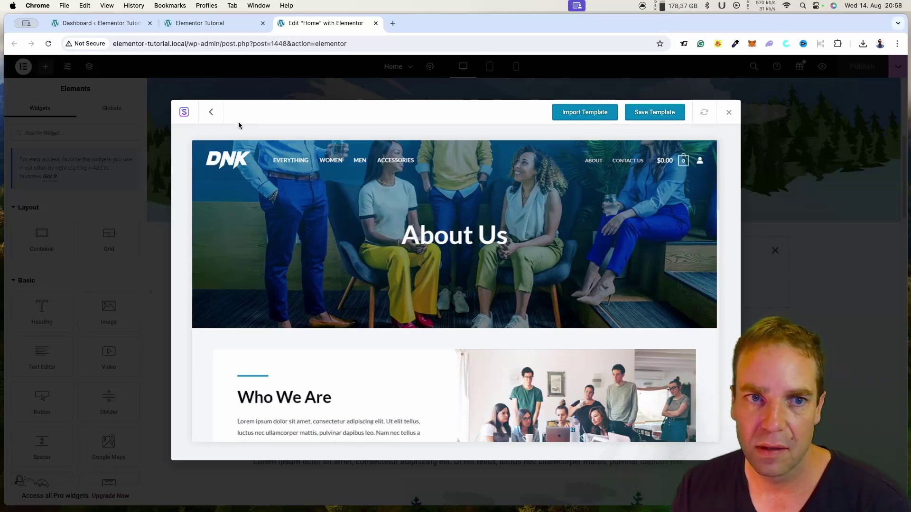
Go back to the full page template grid with Love Nature, Planet Earth and Politician.
left_click(211, 113)
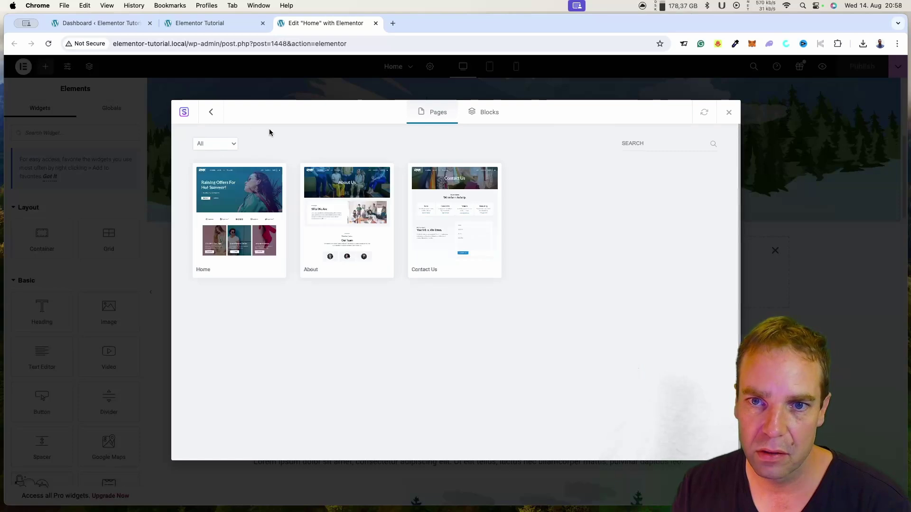
left_click(211, 113)
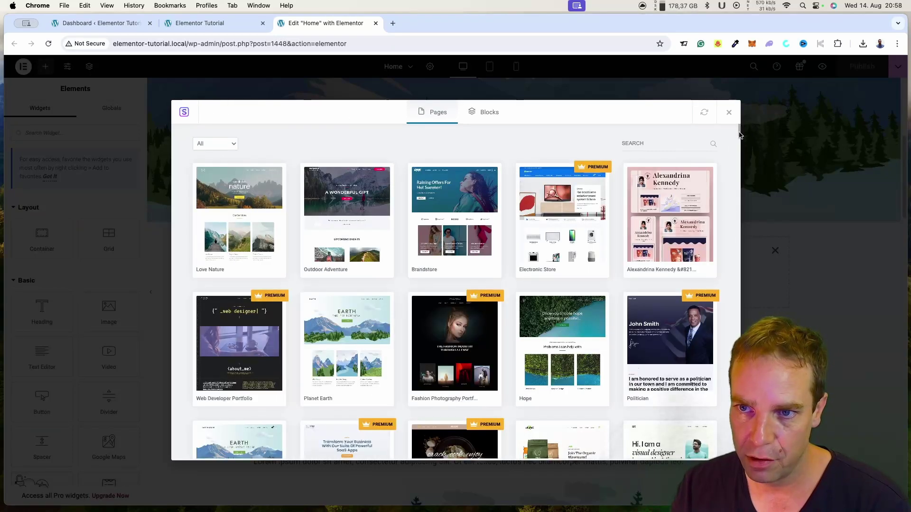
left_click_drag(740, 136, 741, 152)
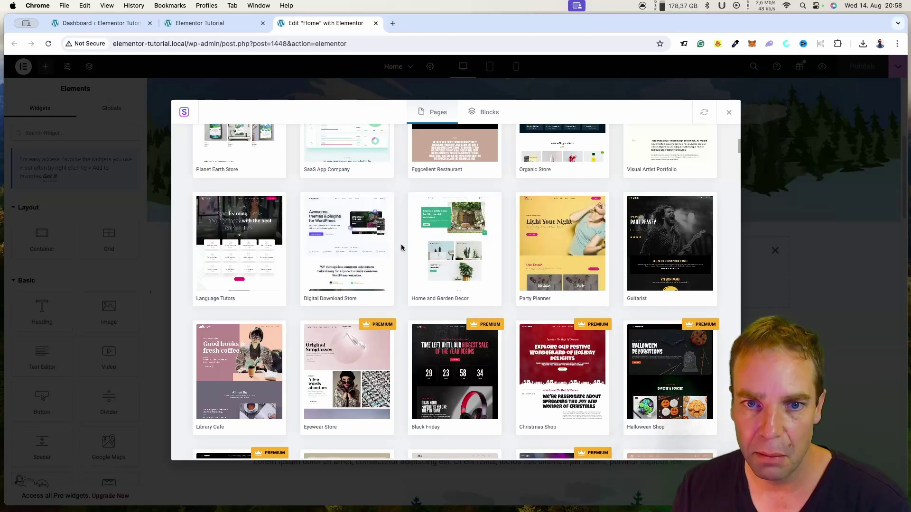
scroll(401, 247, "up", 10)
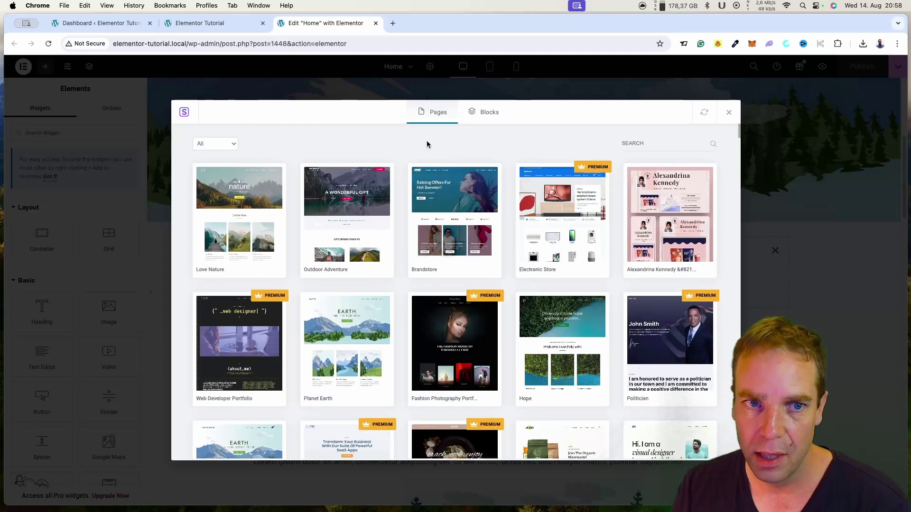
From the Blocks tab, import the city skyline block with Feature One–Three columns.
left_click(491, 115)
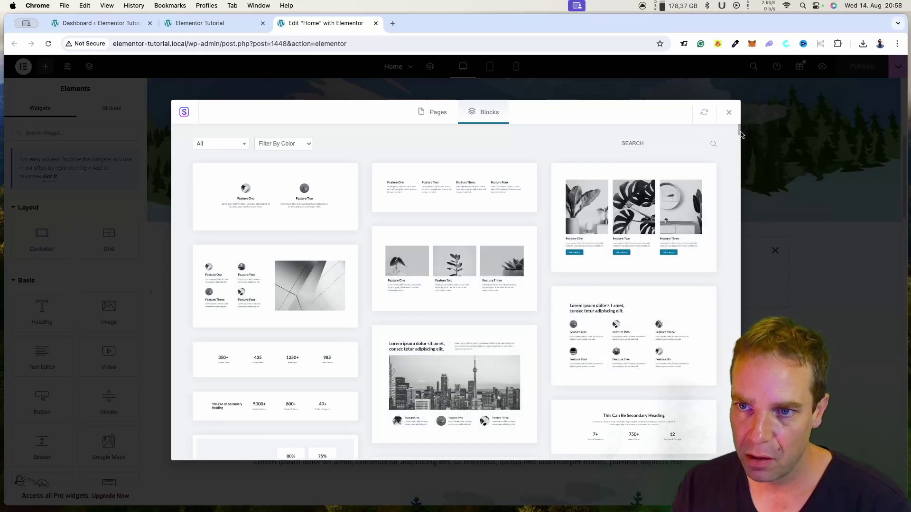
scroll(738, 133, "down", 3)
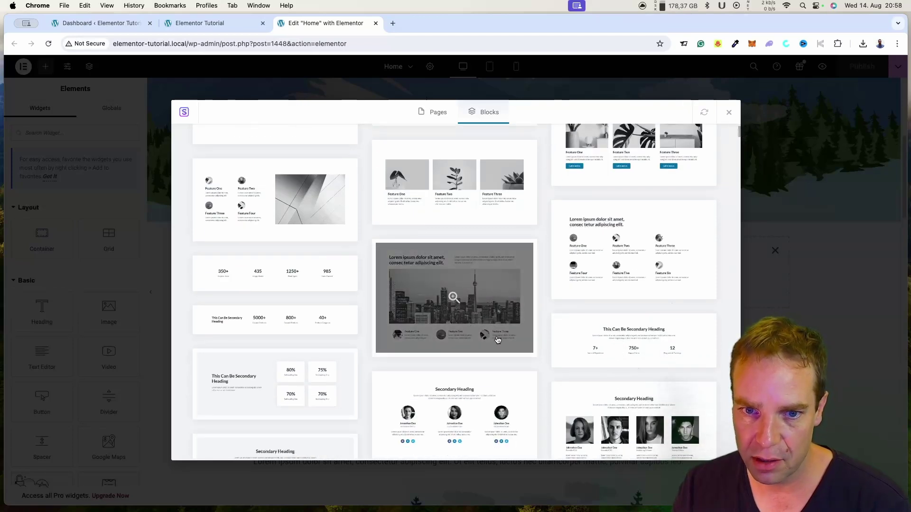
left_click(453, 298)
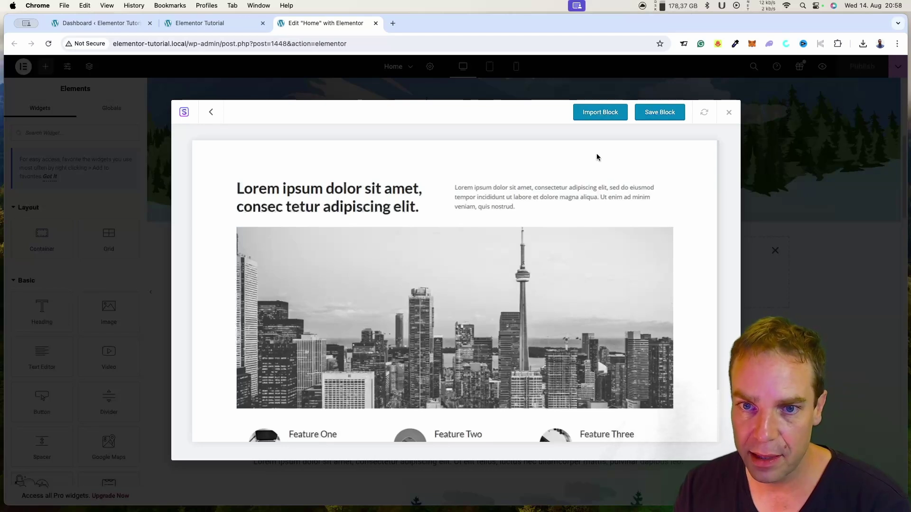
left_click(605, 118)
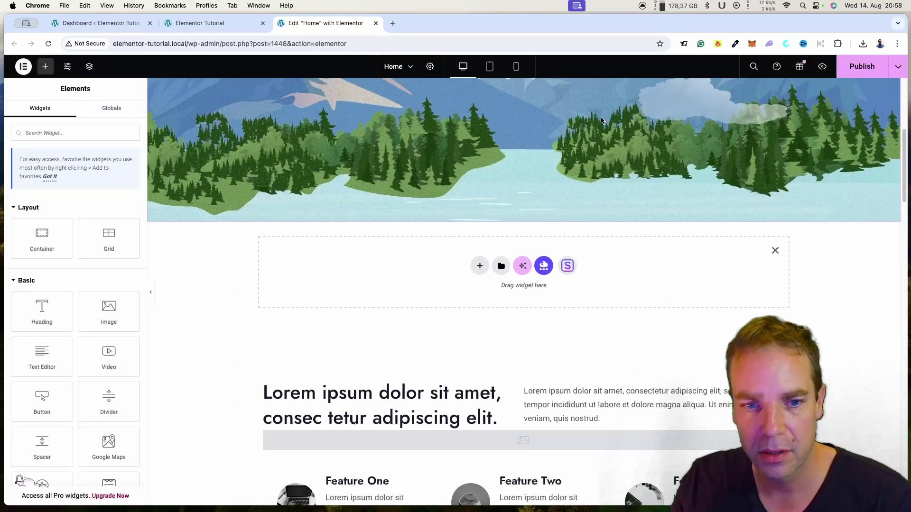
scroll(587, 156, "down", 3)
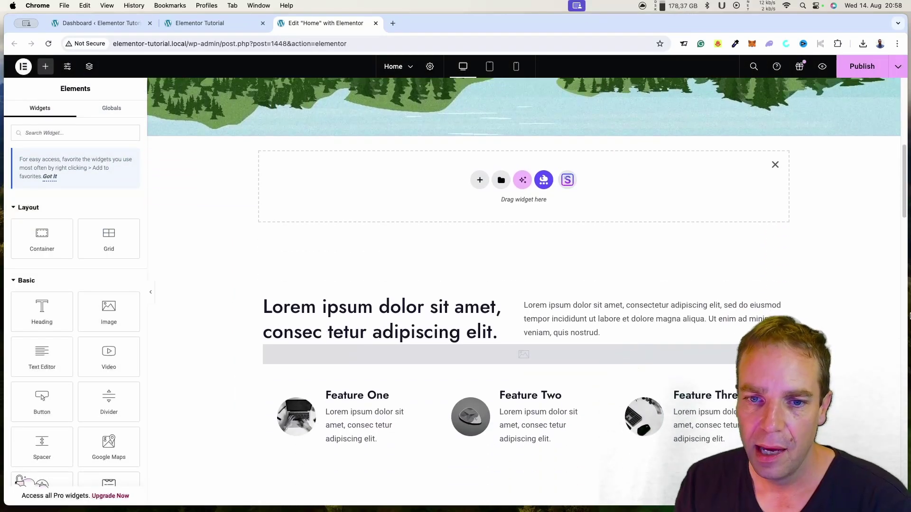
Set the city skyline image's resolution to Large - 1024 x 1024.
left_click(538, 361)
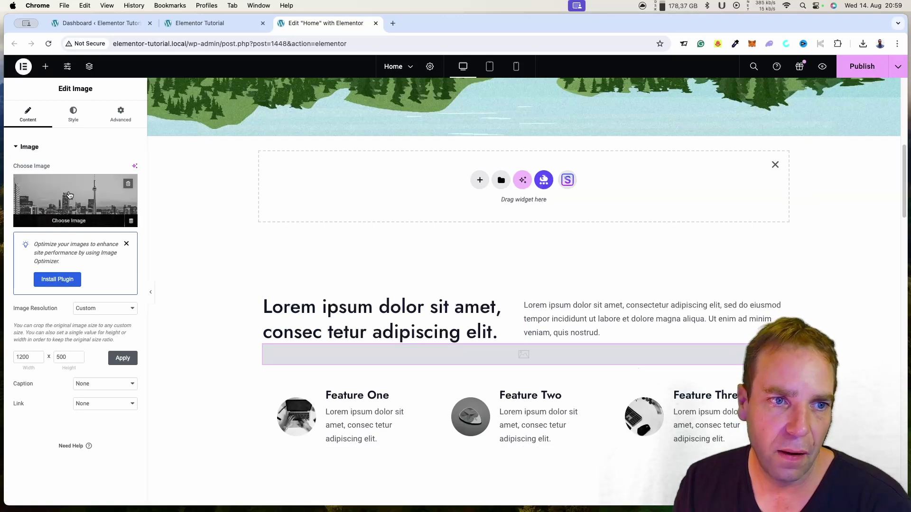
left_click(103, 308)
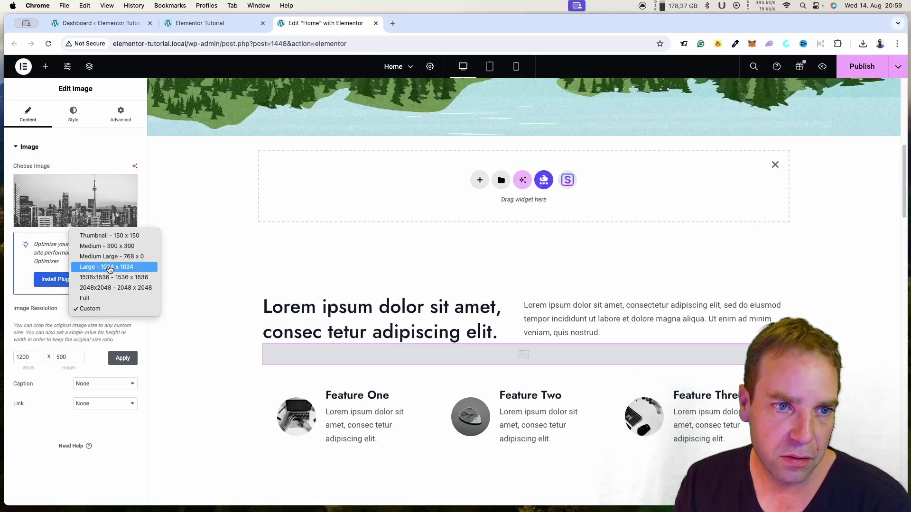
left_click(109, 246)
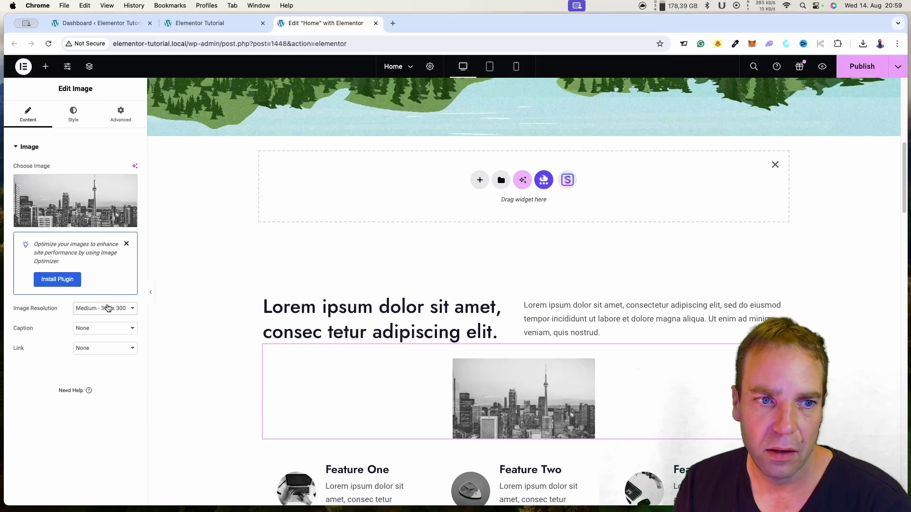
left_click(109, 308)
left_click(113, 330)
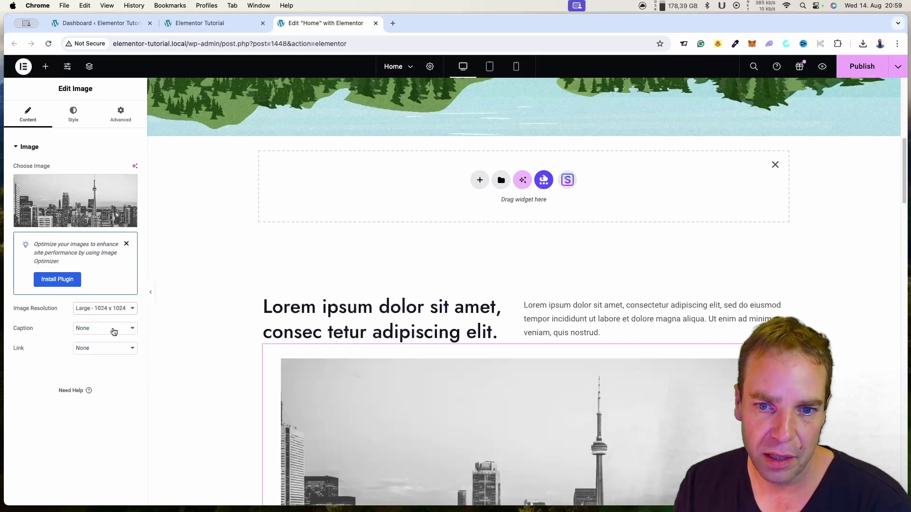
scroll(711, 289, "down", 2)
scroll(834, 325, "down", 5)
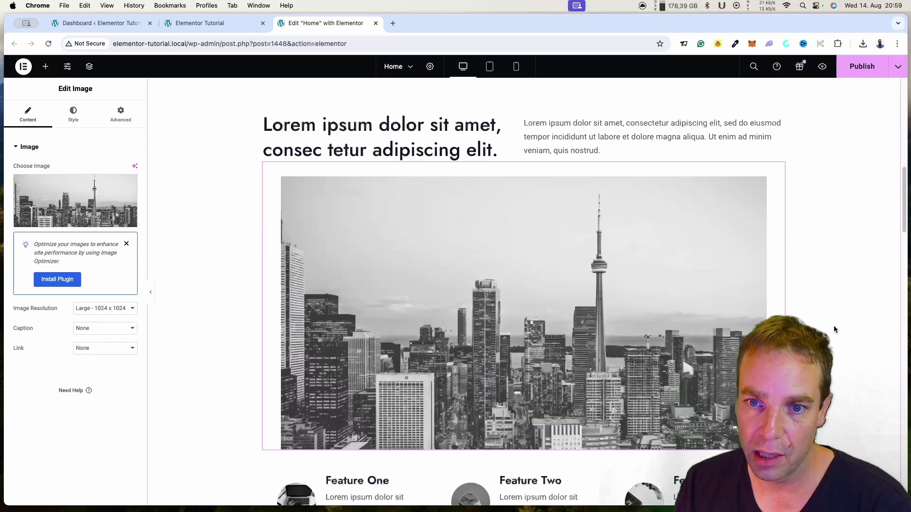
scroll(815, 326, "up", 8)
scroll(574, 386, "down", 1)
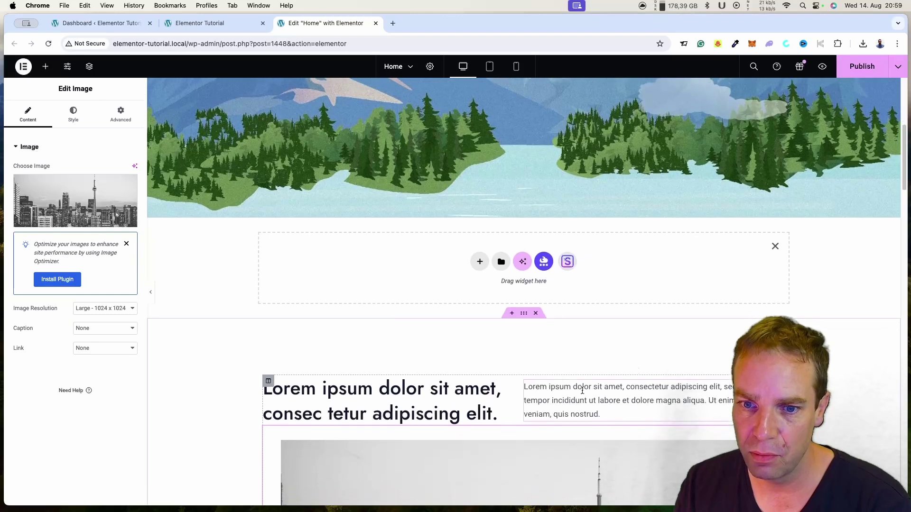
scroll(739, 322, "down", 4)
scroll(739, 322, "down", 3)
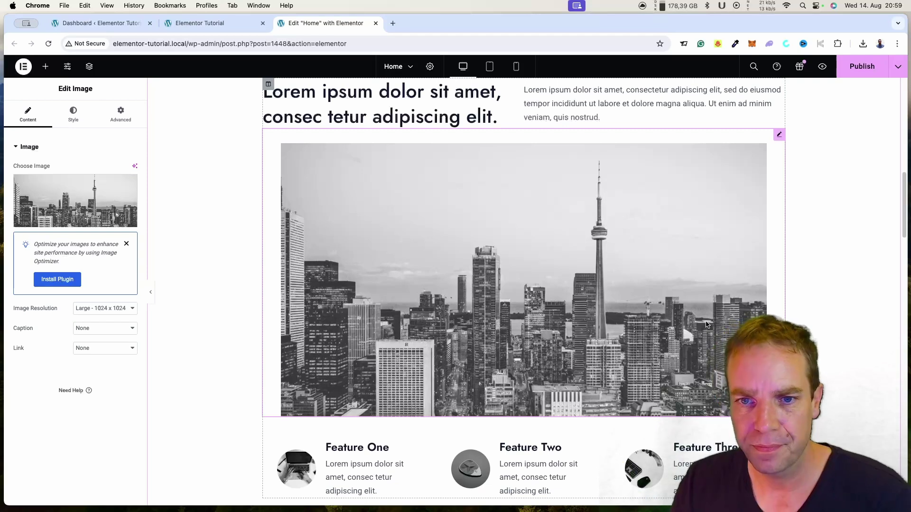
scroll(689, 281, "down", 6)
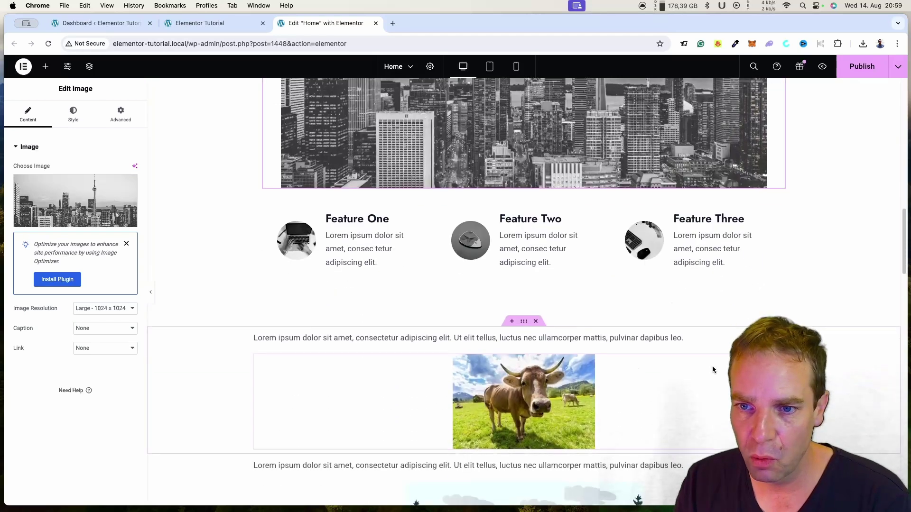
scroll(689, 281, "up", 2)
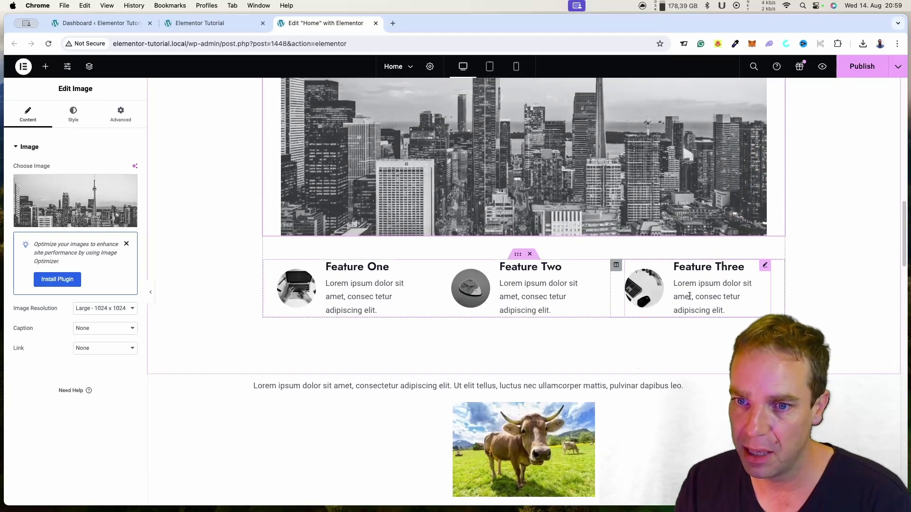
Inspect the Feature Three image box title, then reselect the city skyline image.
left_click(712, 279)
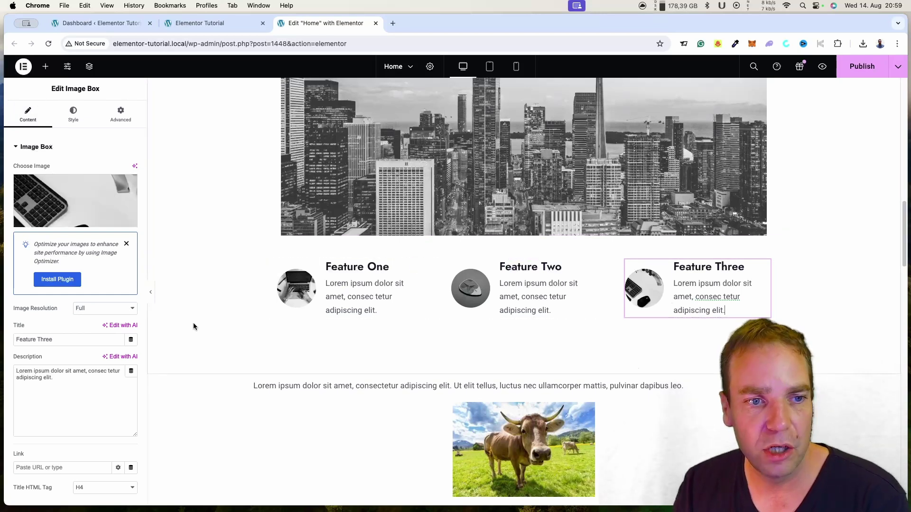
left_click_drag(71, 340, 2, 336)
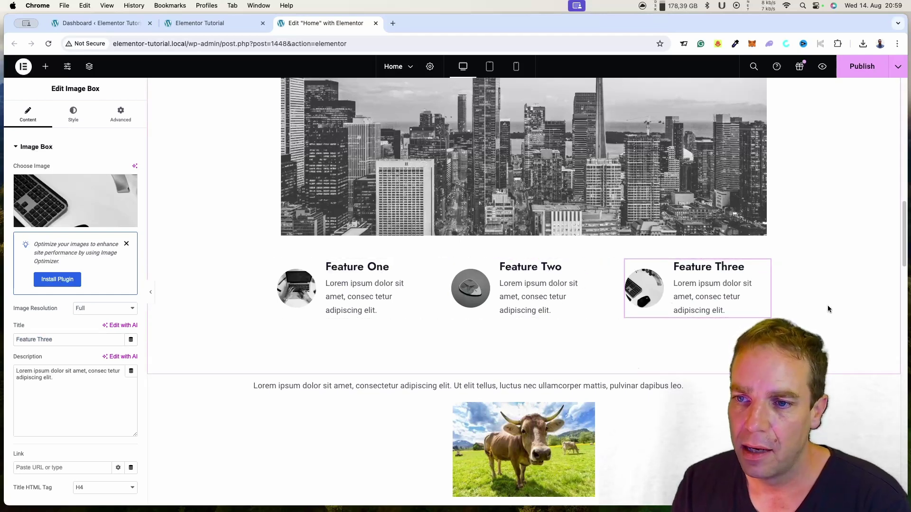
scroll(827, 309, "up", 2)
left_click(593, 284)
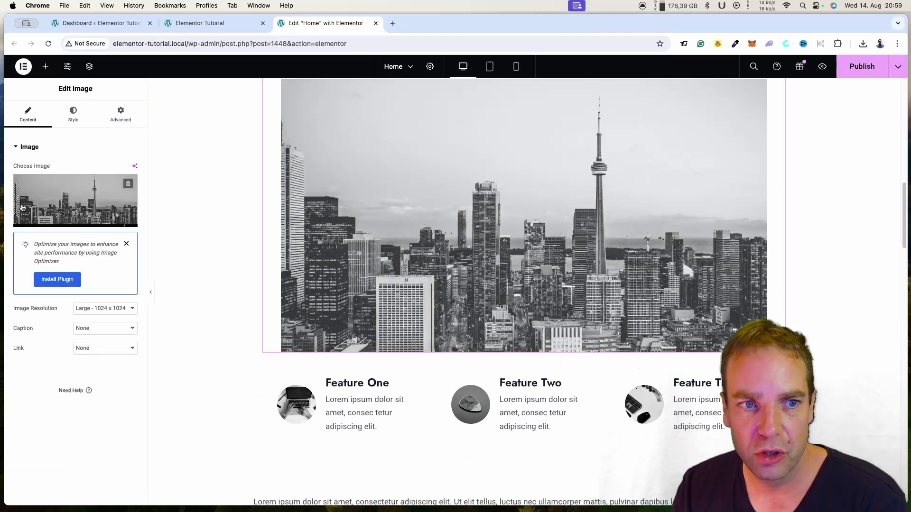
scroll(662, 322, "up", 5)
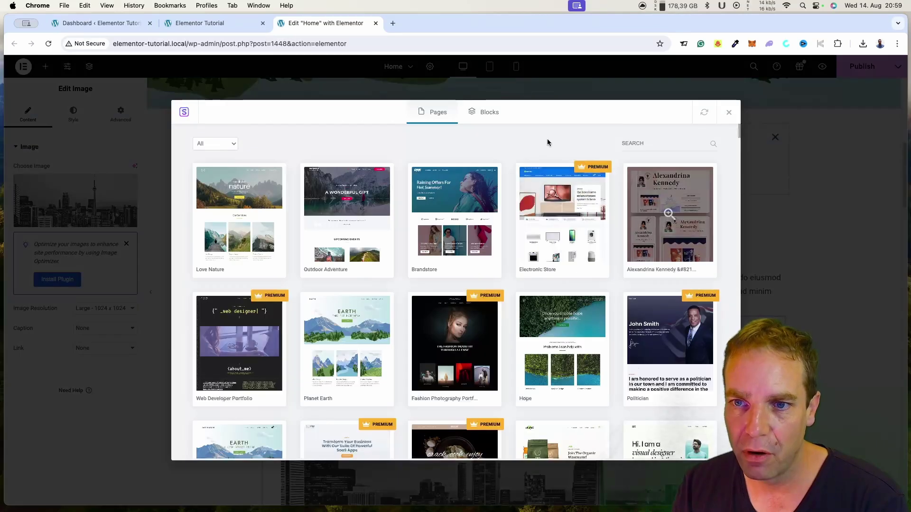
In the Blocks tab, preview the dark hero block 'This Is the Main Heading You Can Edit'.
left_click(482, 113)
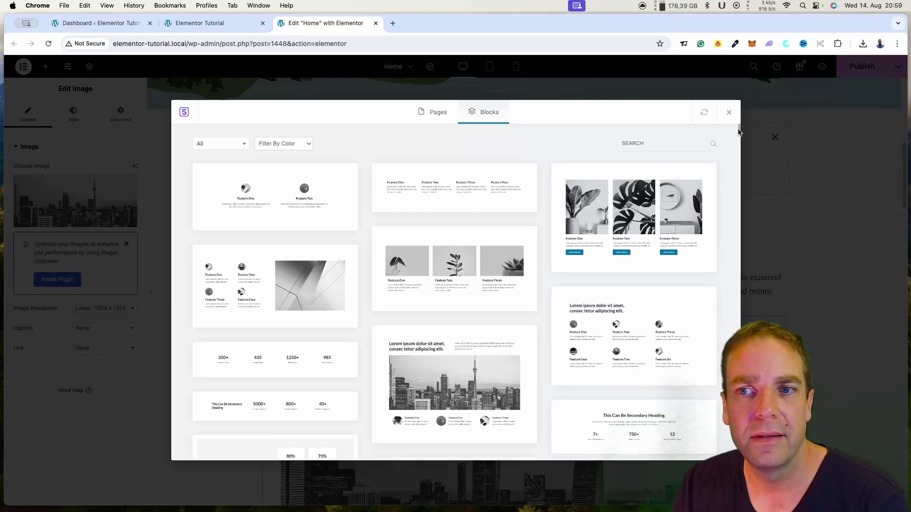
left_click_drag(739, 132, 743, 185)
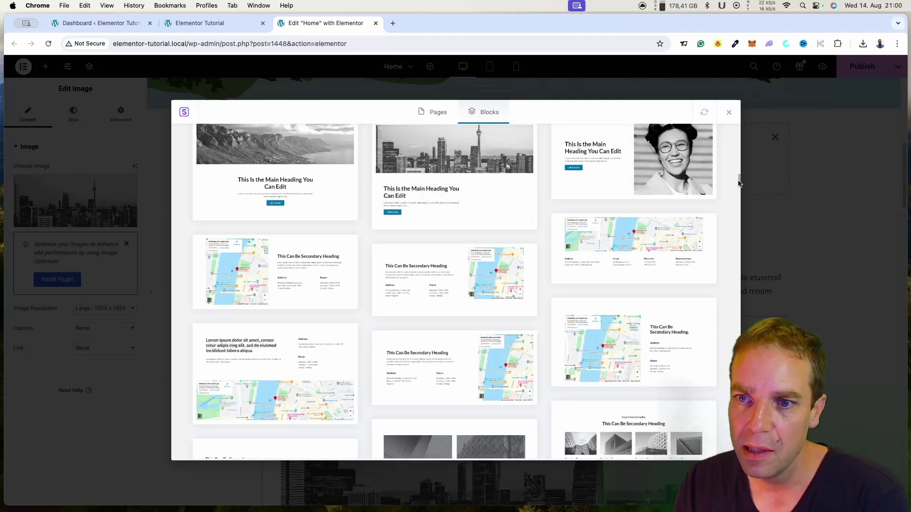
scroll(738, 183, "up", 3)
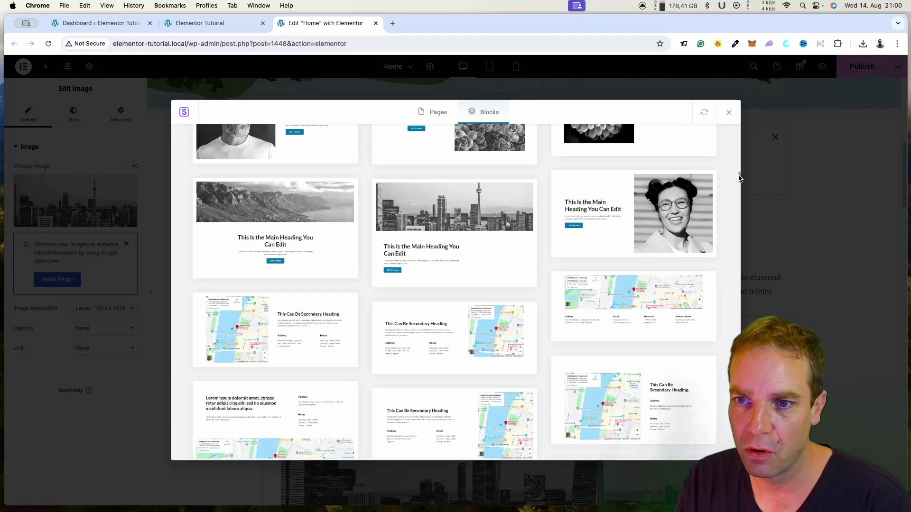
left_click_drag(739, 178, 742, 222)
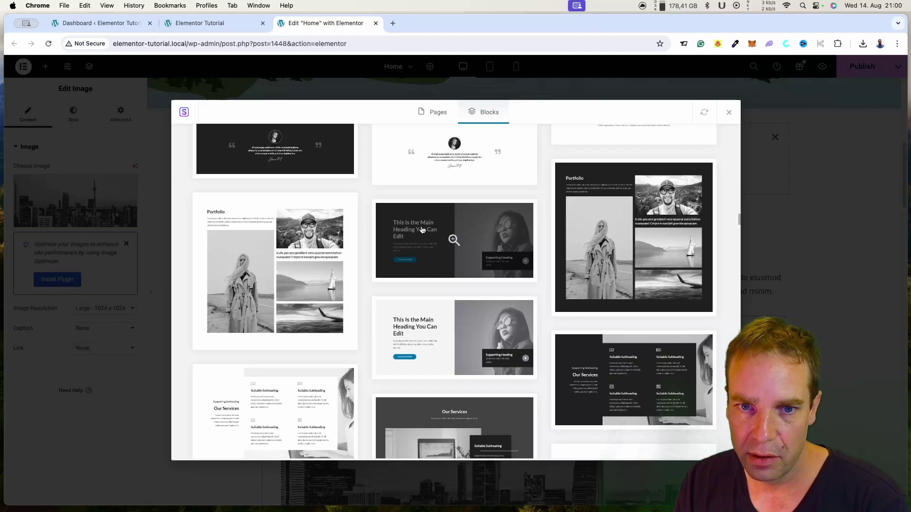
left_click(452, 240)
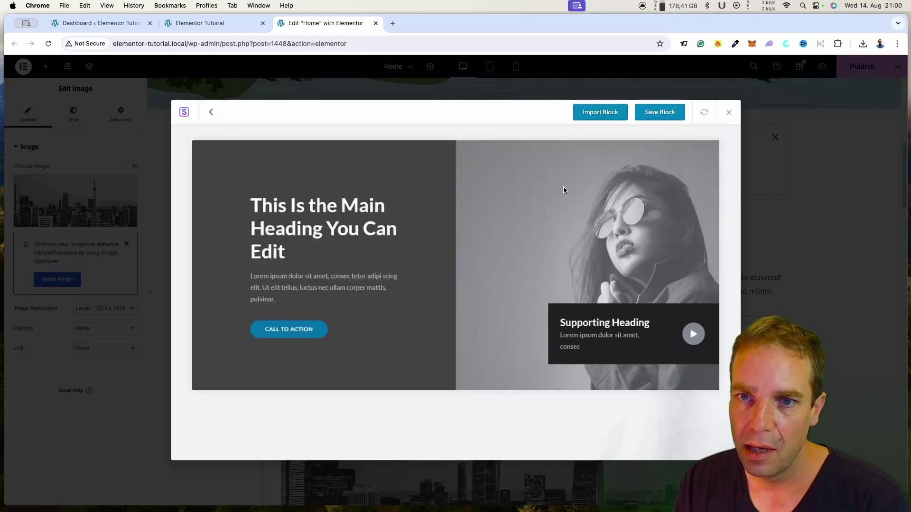
Import the dark hero block onto the Home page and select its main heading for editing.
left_click(584, 117)
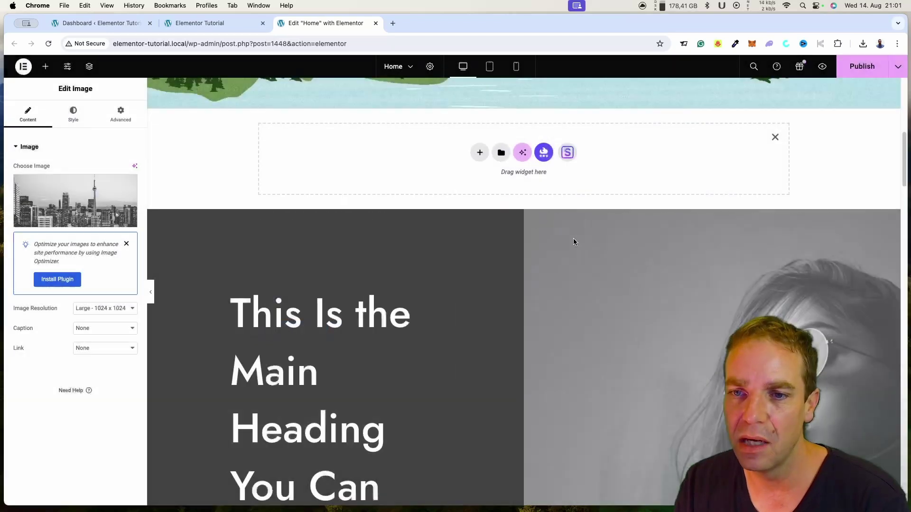
scroll(466, 298, "down", 5)
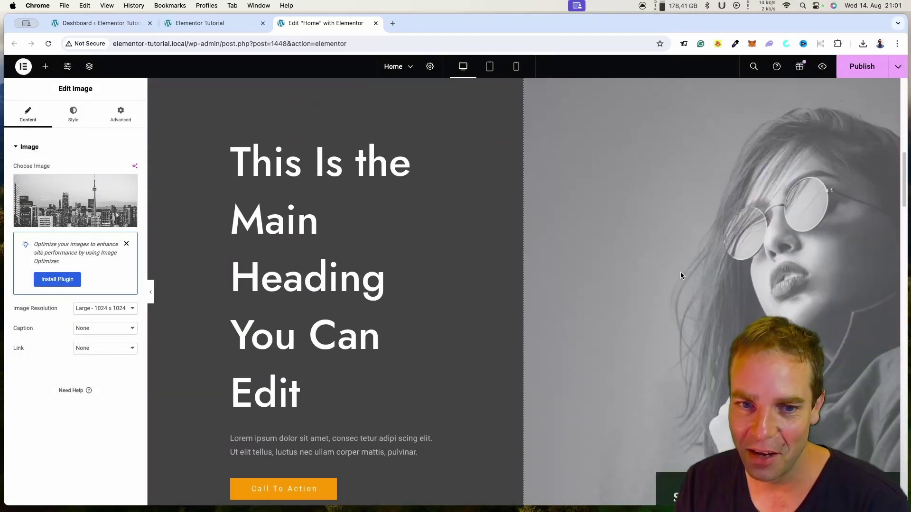
scroll(583, 284, "down", 4)
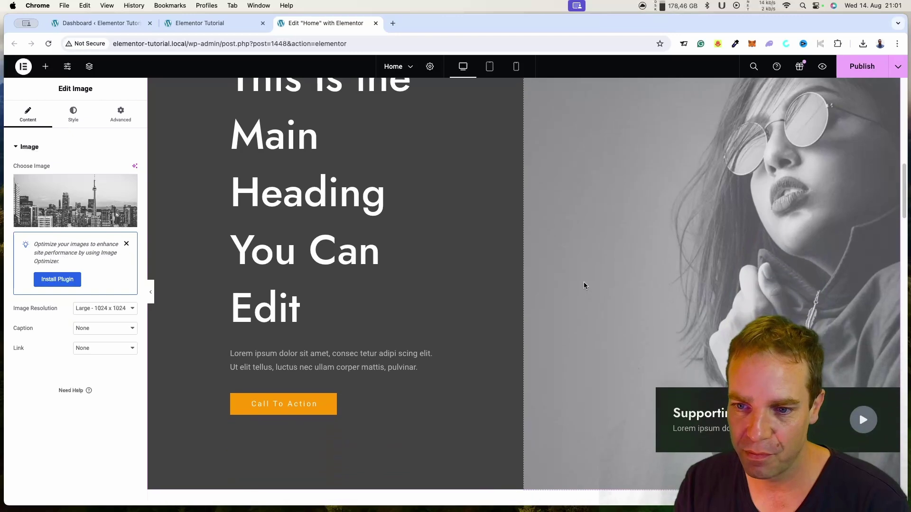
scroll(404, 319, "up", 6)
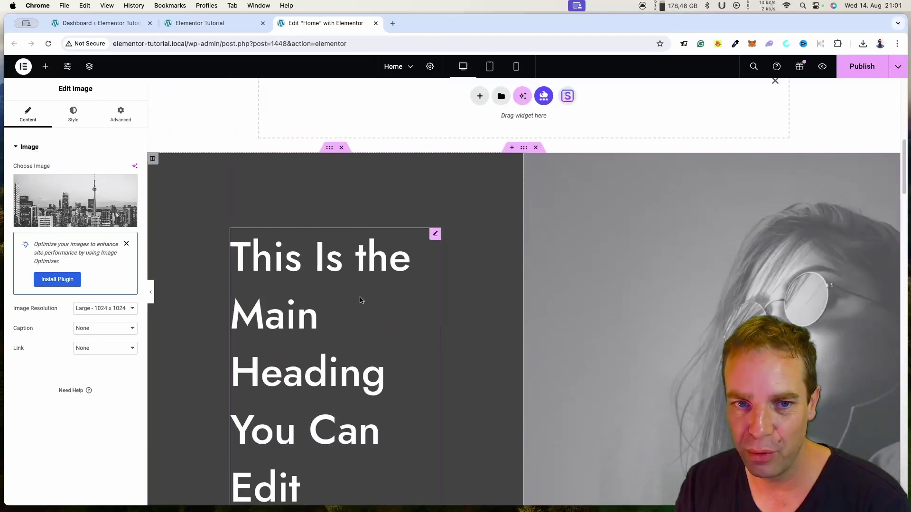
left_click(336, 271)
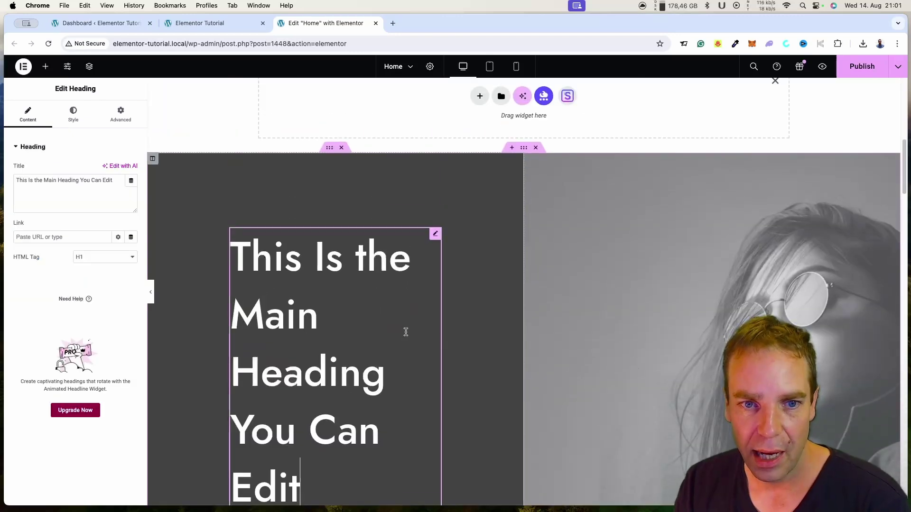
Change the main heading's HTML tag to H3 so it appears smaller.
left_click(104, 262)
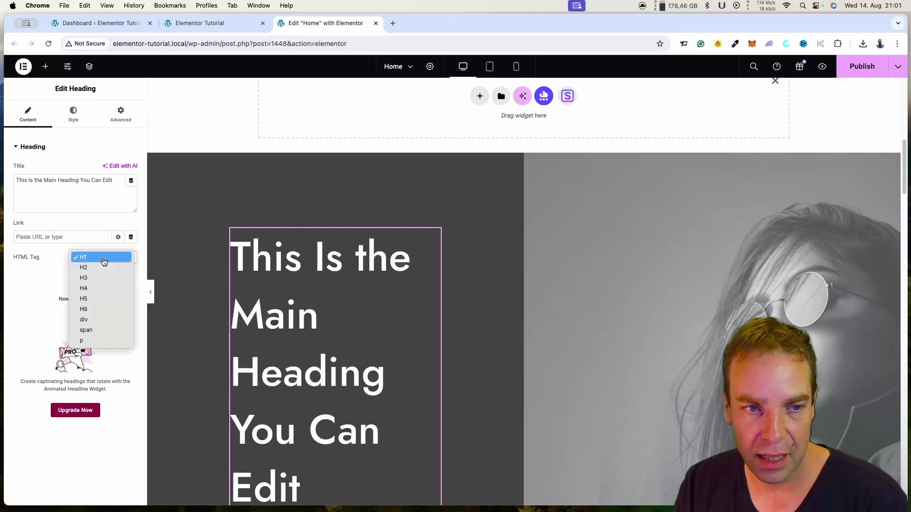
left_click(100, 278)
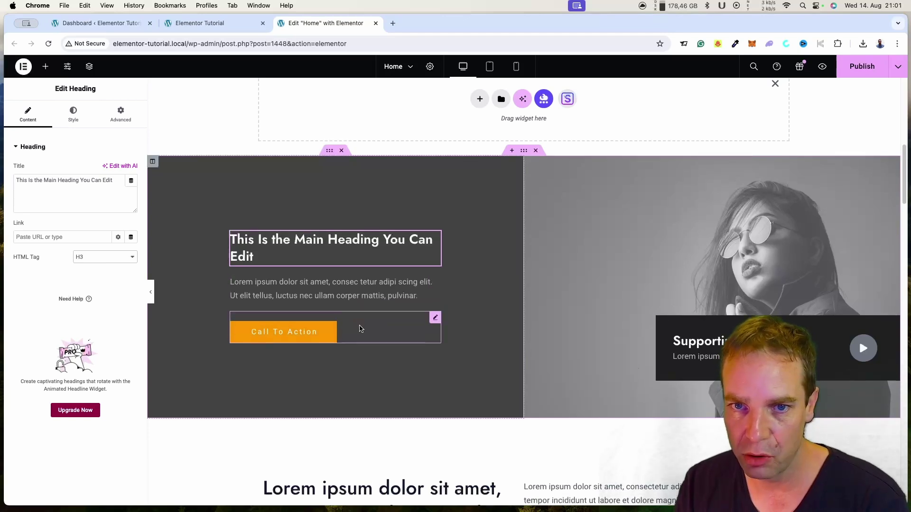
scroll(361, 334, "up", 7)
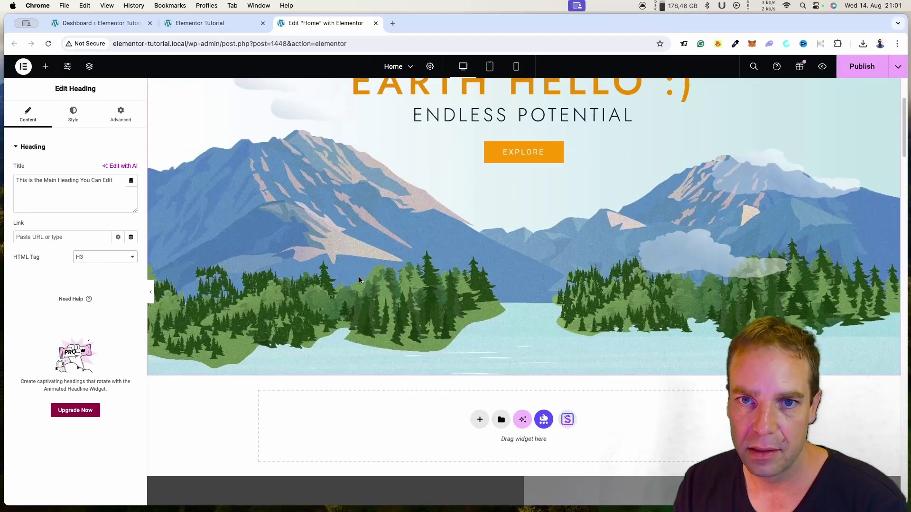
scroll(359, 280, "up", 3)
scroll(379, 301, "down", 6)
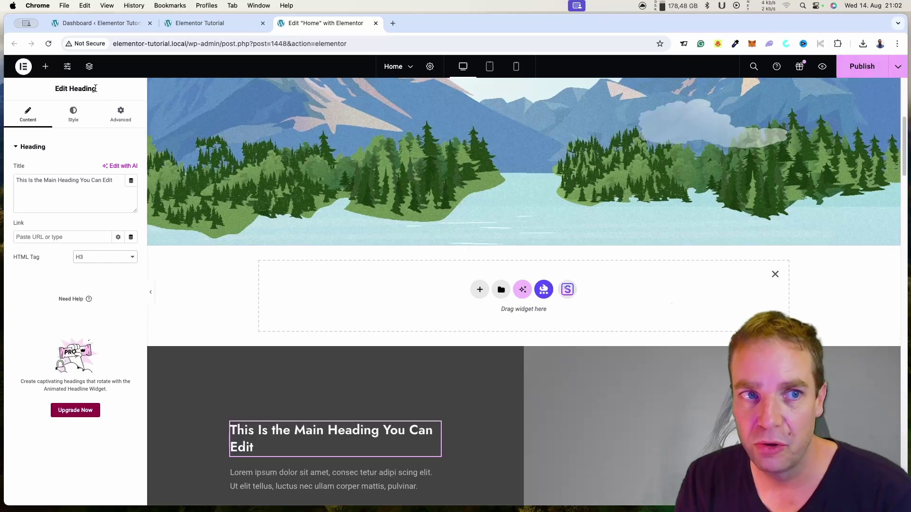
Review the editing History actions, then bring back the Elements widget panel.
left_click(23, 67)
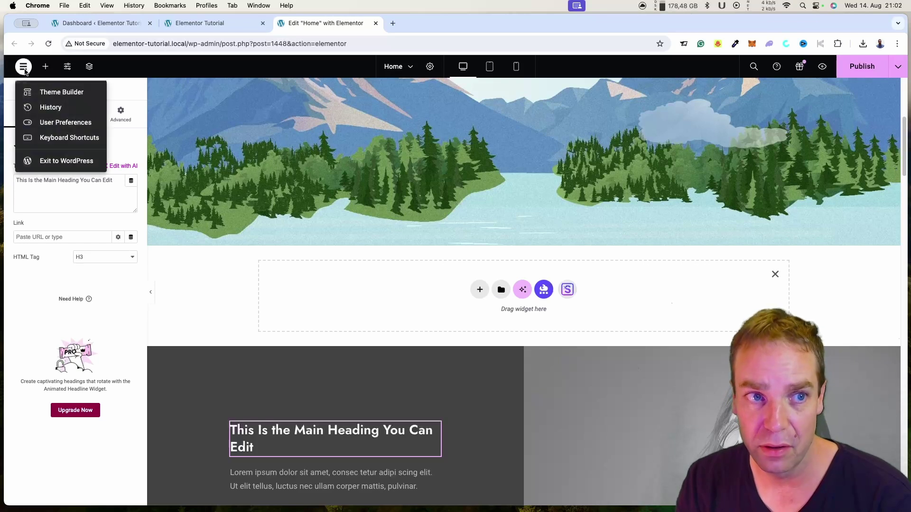
left_click(51, 107)
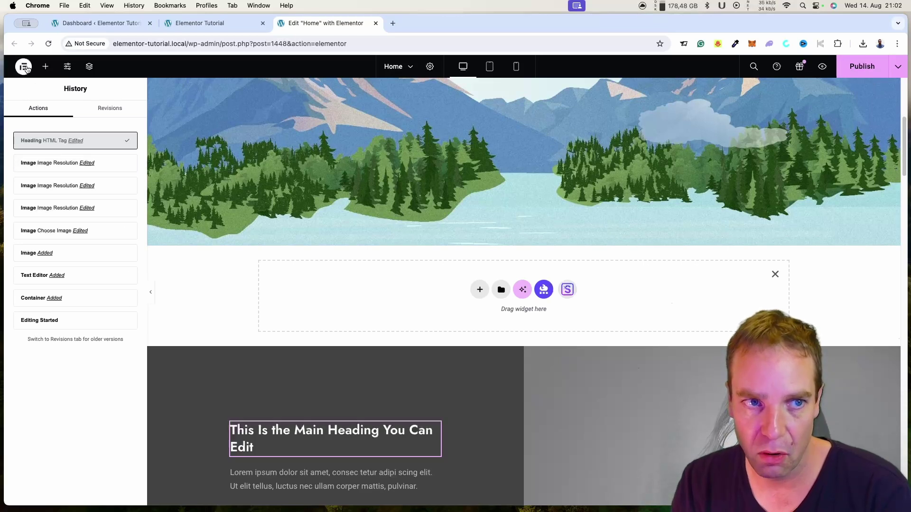
left_click(47, 67)
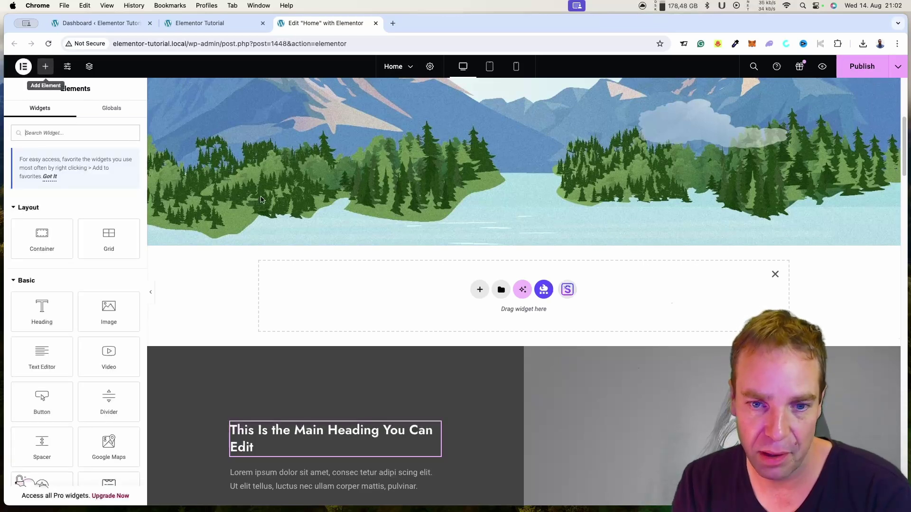
Add a one-column Flexbox container below the landscape image.
scroll(540, 266, "down", 5)
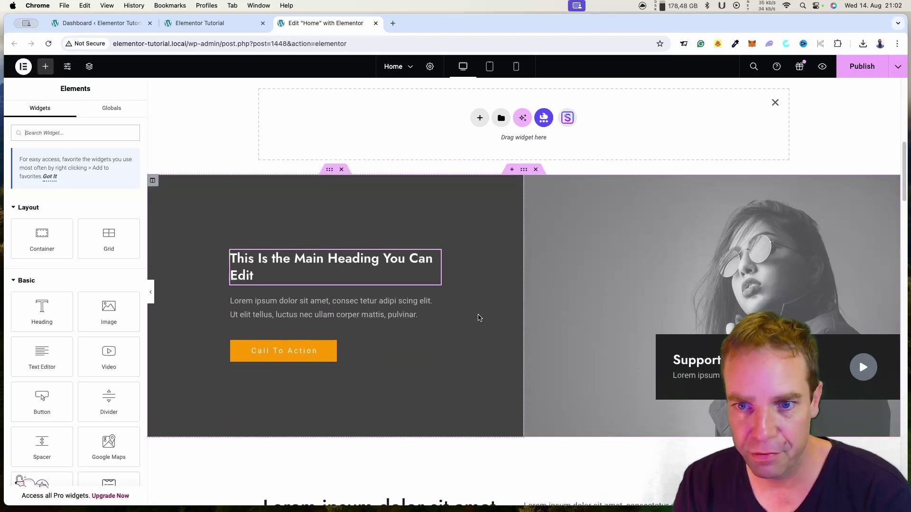
scroll(488, 318, "down", 2)
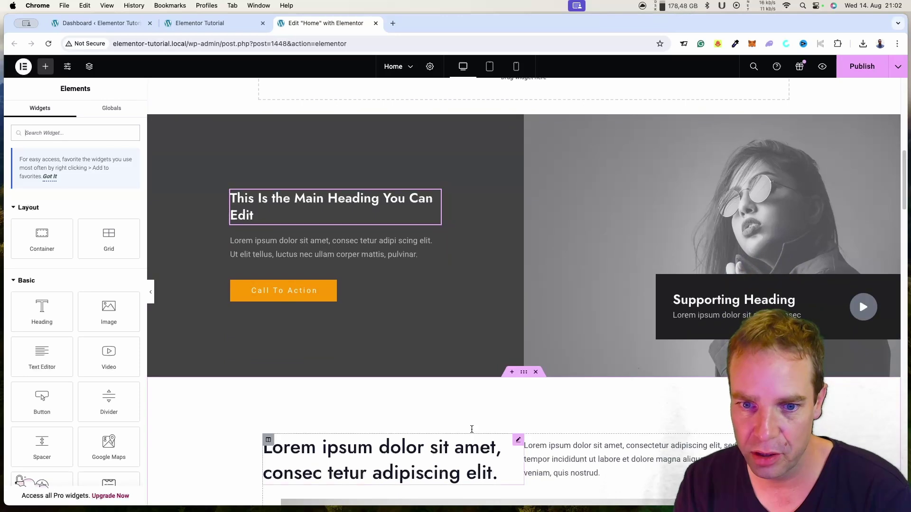
scroll(488, 380, "up", 6)
left_click(480, 263)
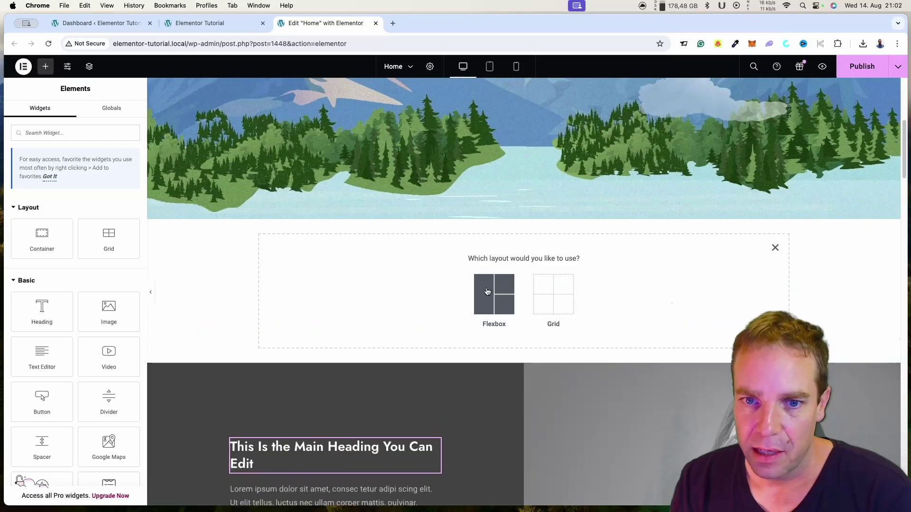
left_click(493, 299)
left_click(383, 285)
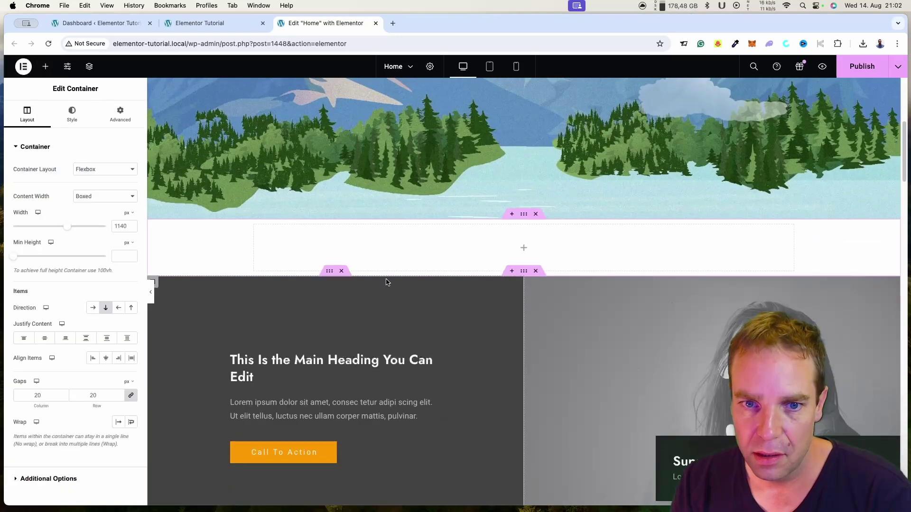
Search widgets for 'gallery' and drop a Basic Gallery into the new container.
left_click(46, 66)
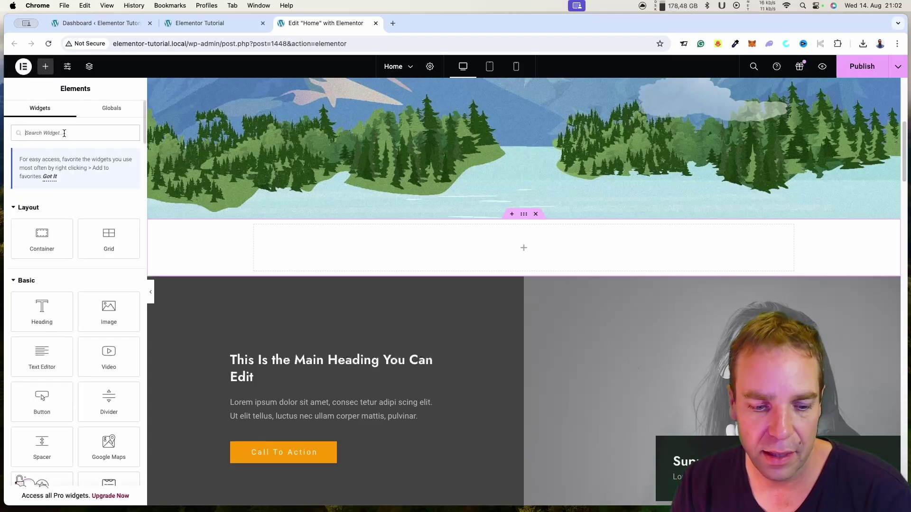
left_click(44, 133)
type("ga")
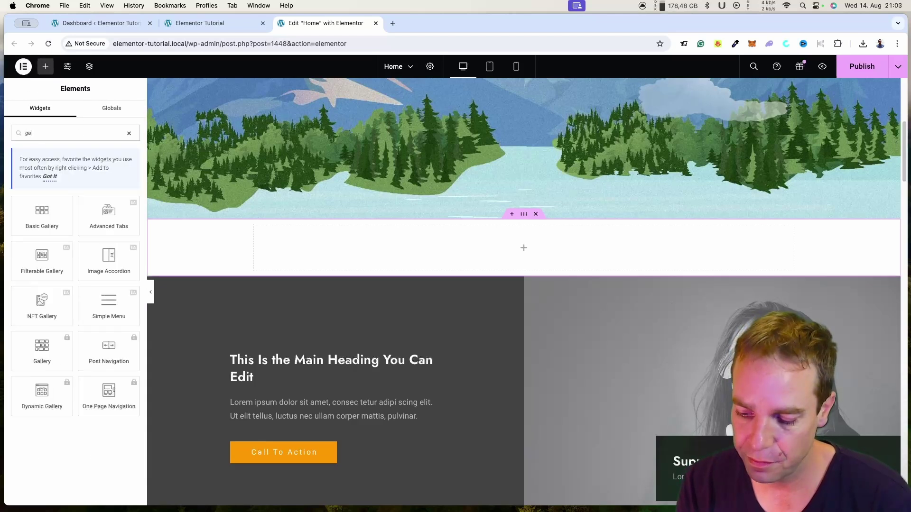
type("llery")
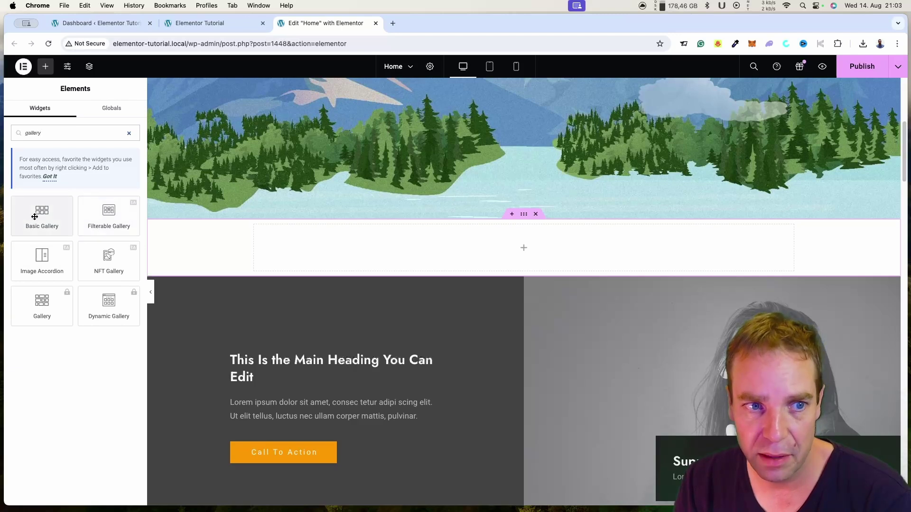
left_click_drag(43, 219, 450, 247)
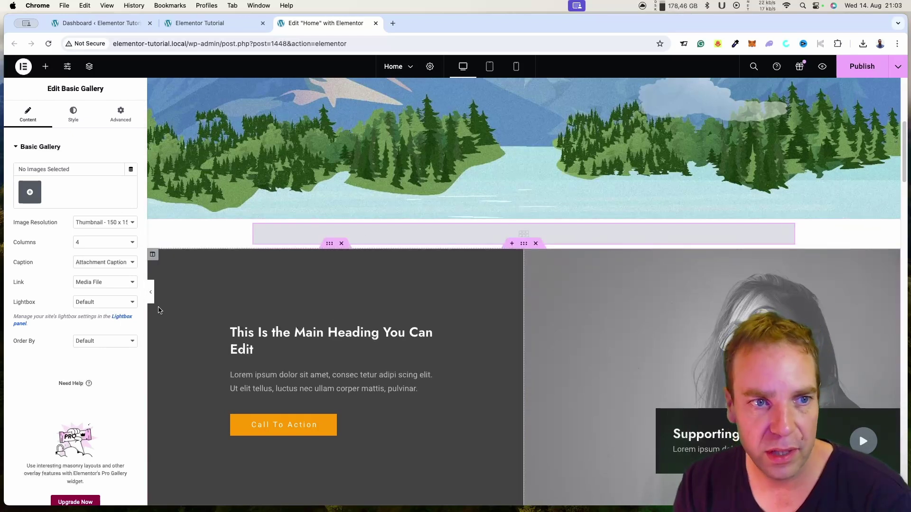
Import the sunflower, red rose and orange flower photos from Free Images.
left_click(29, 195)
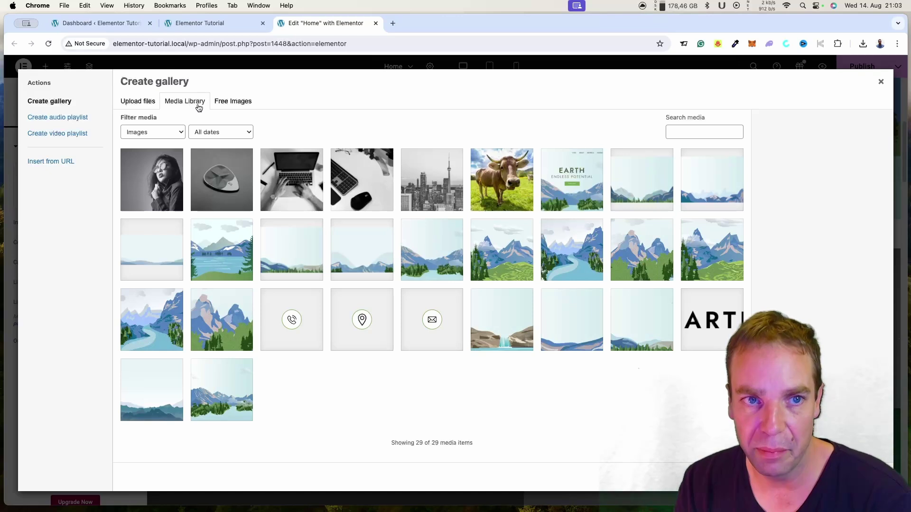
left_click(143, 104)
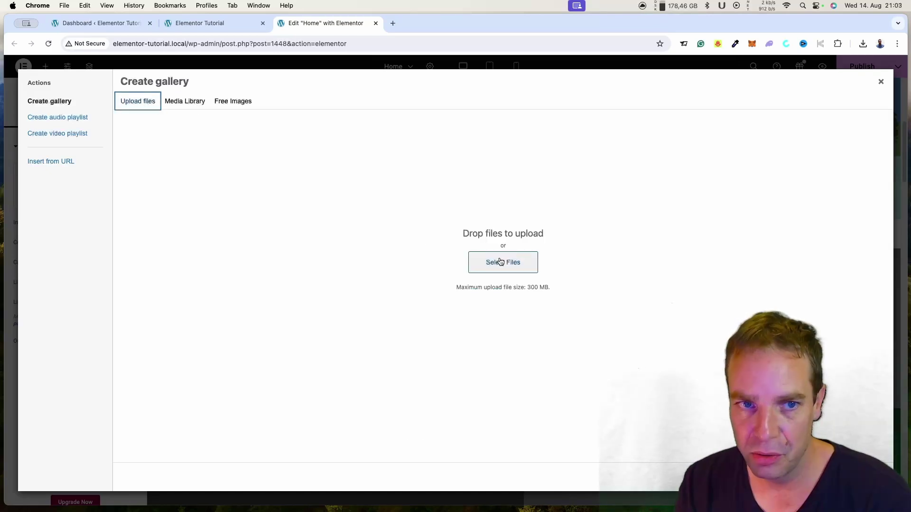
left_click(232, 102)
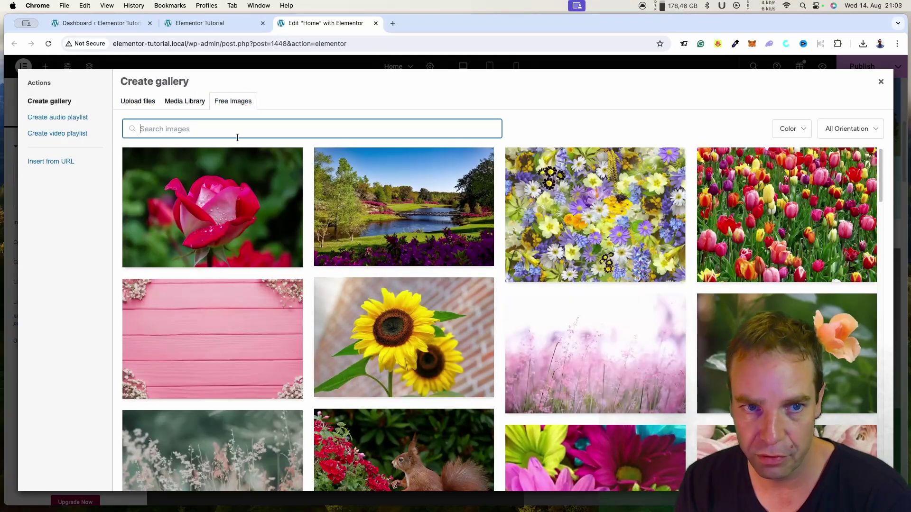
left_click(179, 105)
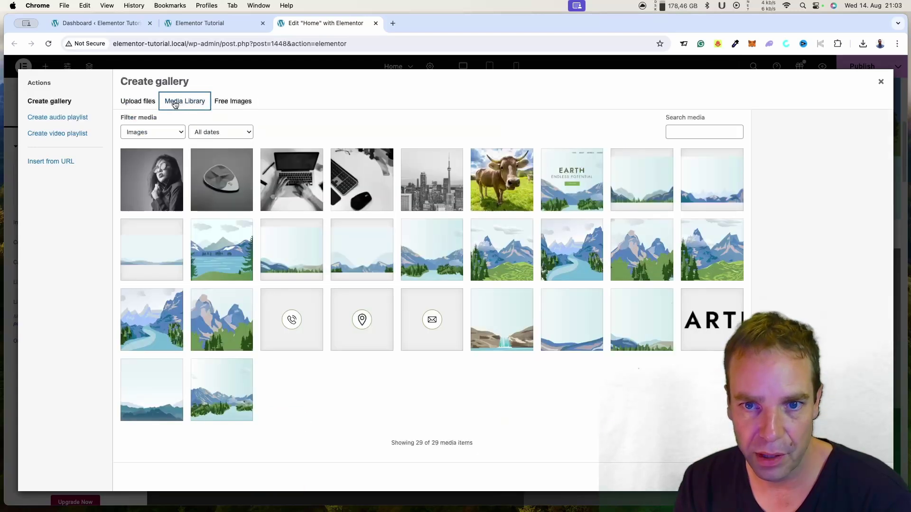
left_click(239, 105)
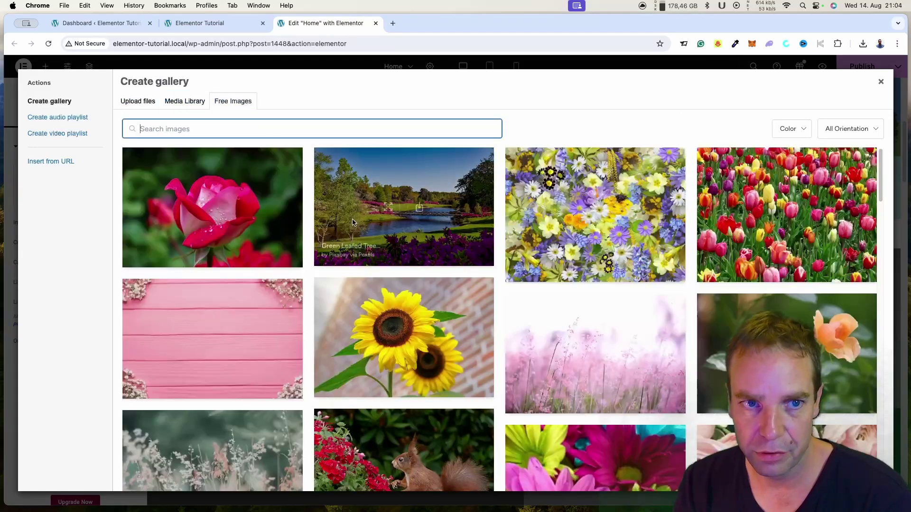
left_click(420, 338)
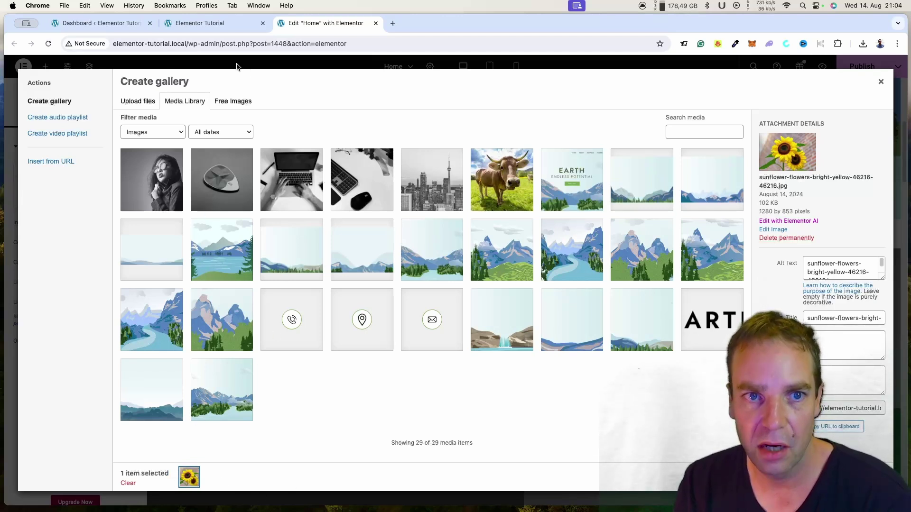
left_click(244, 103)
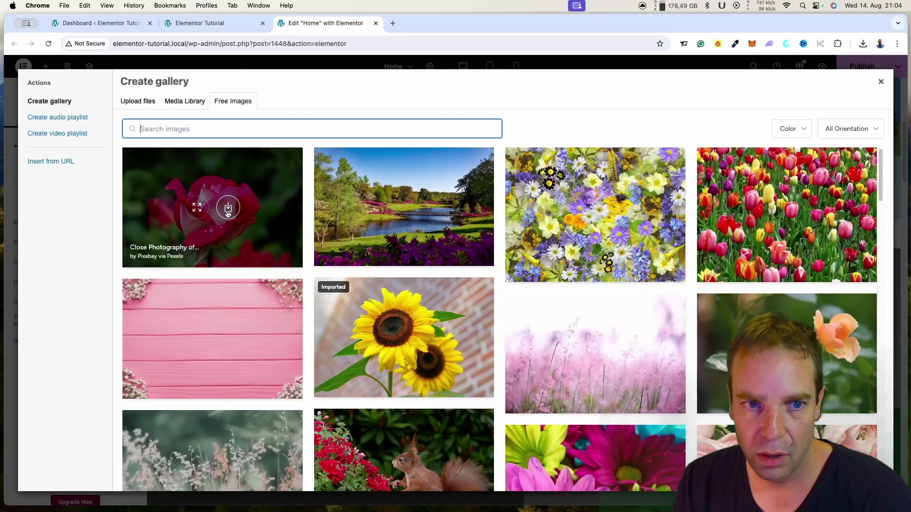
left_click(228, 207)
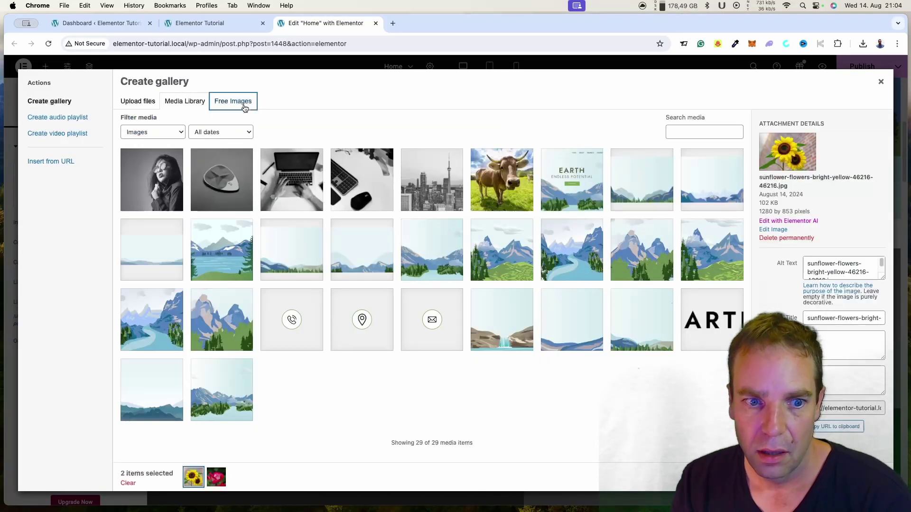
left_click(243, 103)
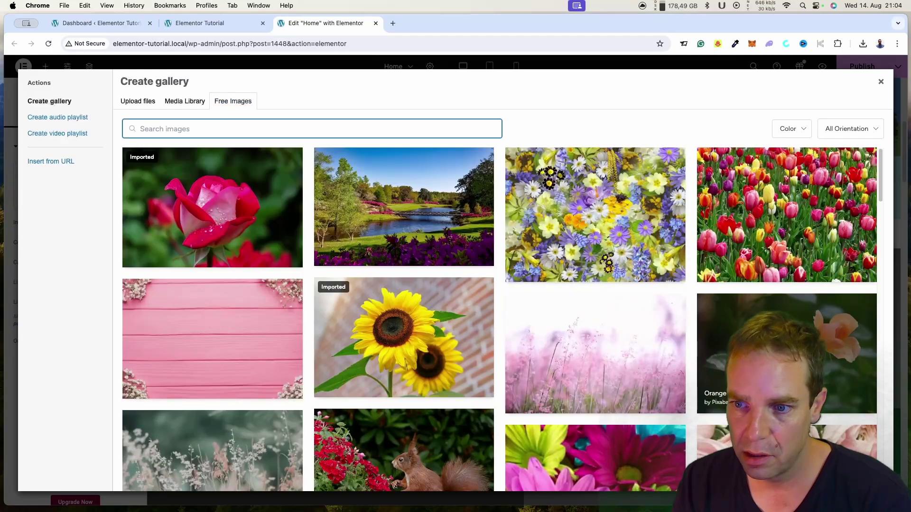
left_click(403, 337)
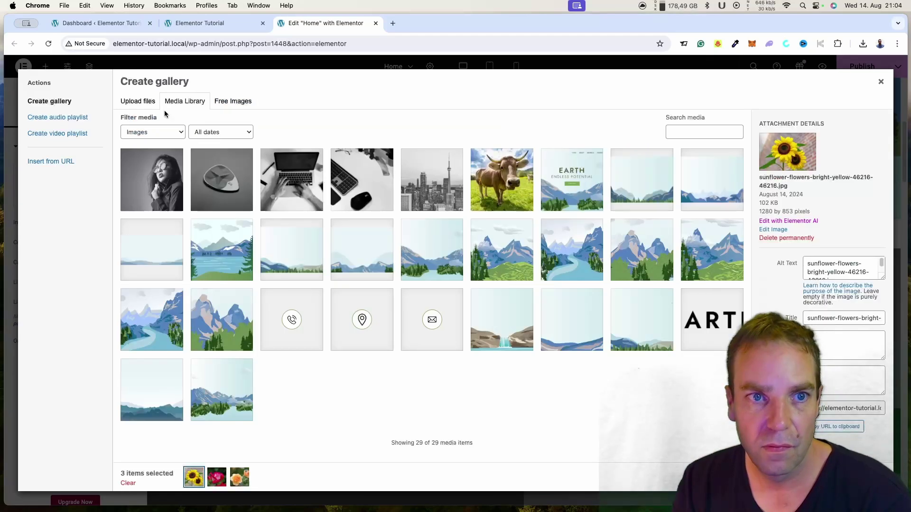
Import the red flowers with squirrel and the hibiscus photos from Free Images.
left_click(246, 102)
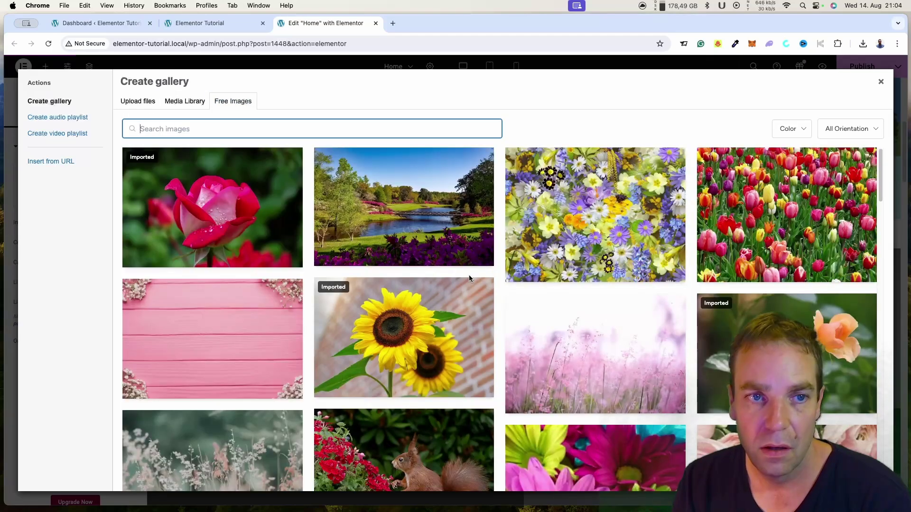
scroll(475, 279, "down", 3)
scroll(485, 282, "down", 3)
left_click(419, 274)
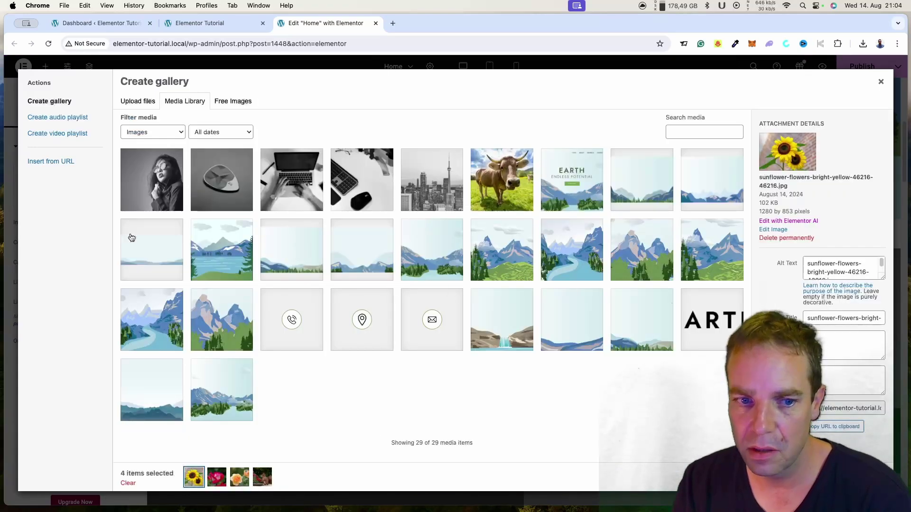
left_click(219, 104)
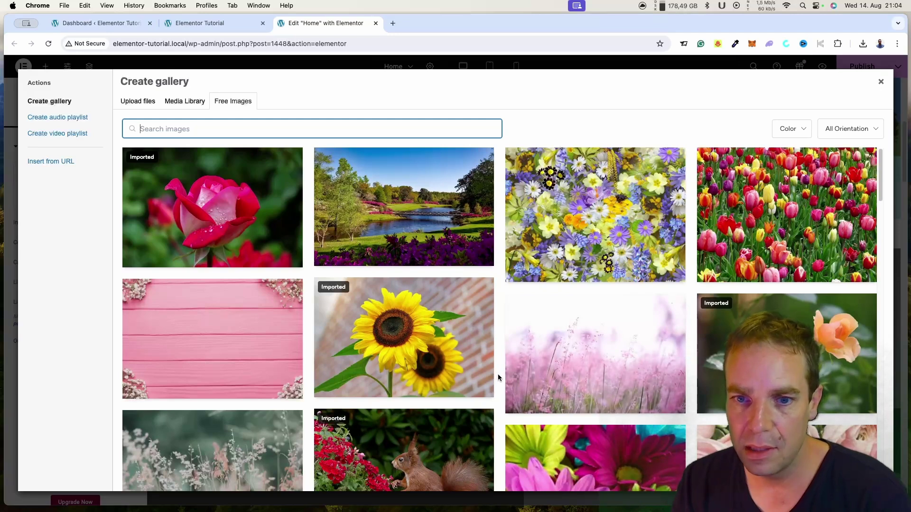
scroll(497, 374, "down", 2)
scroll(500, 382, "down", 5)
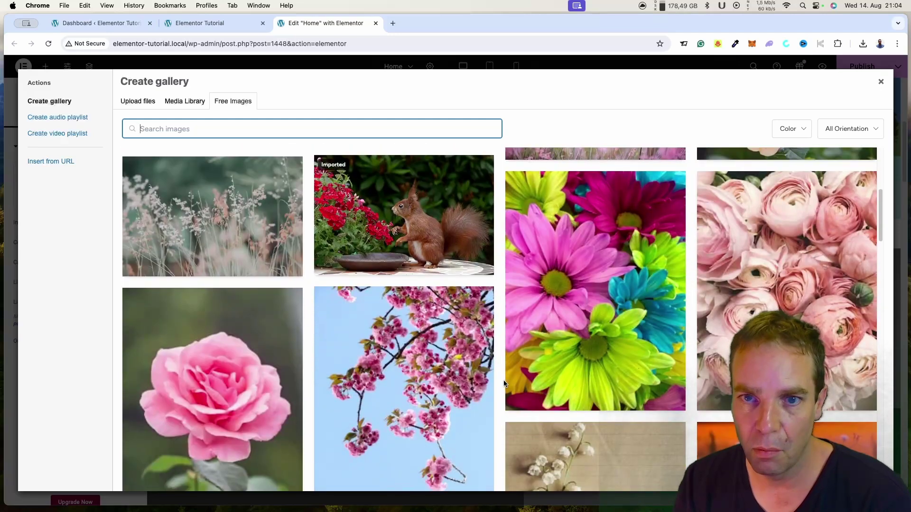
scroll(502, 382, "down", 2)
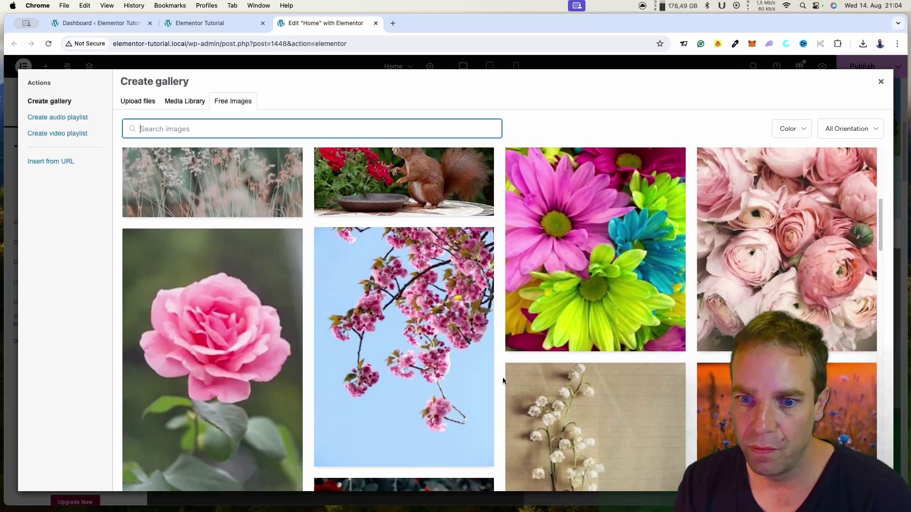
scroll(503, 380, "down", 10)
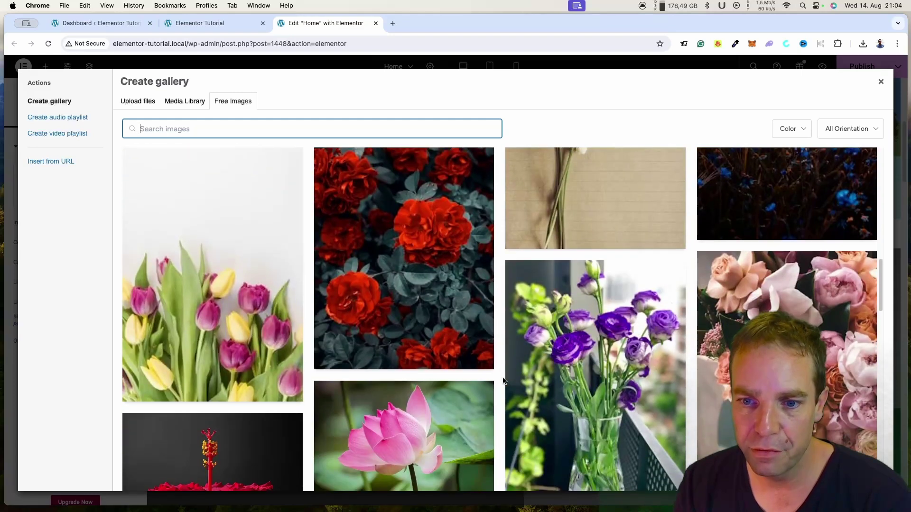
scroll(502, 380, "down", 2)
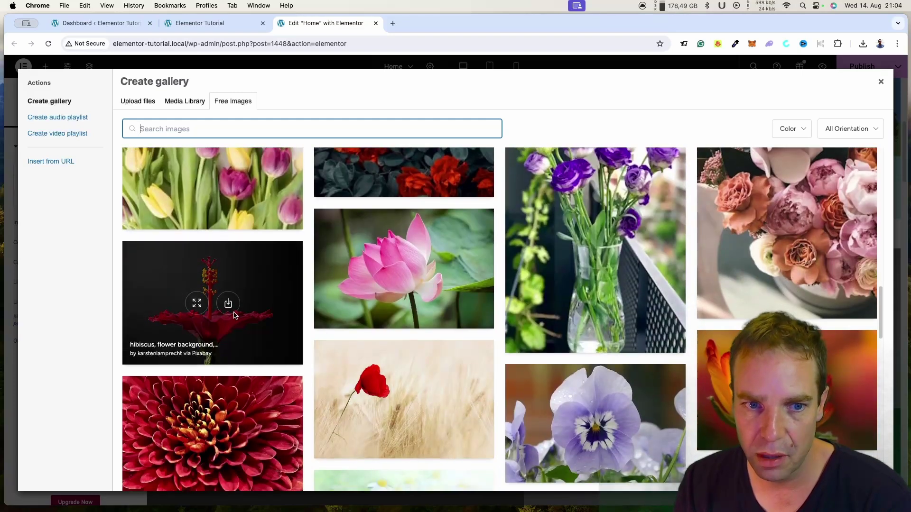
left_click(230, 307)
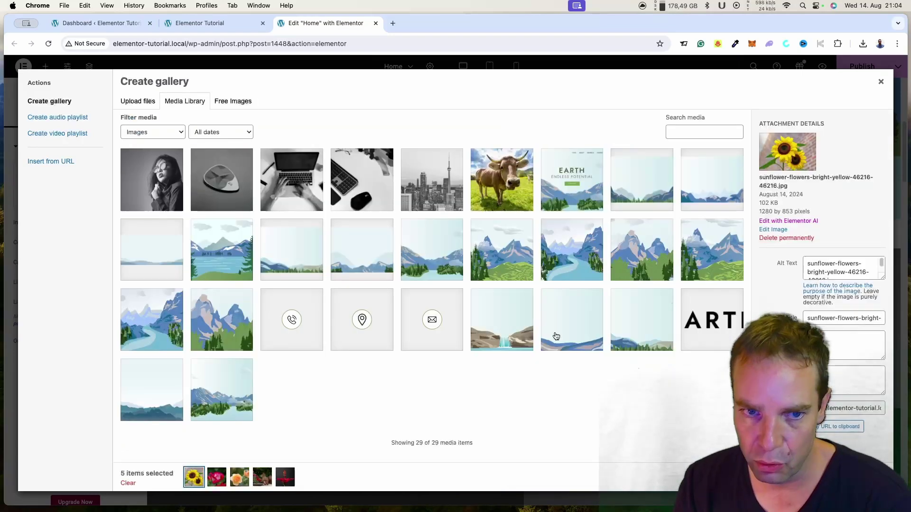
Add the pink rose free image and insert all six images into the gallery.
left_click(231, 102)
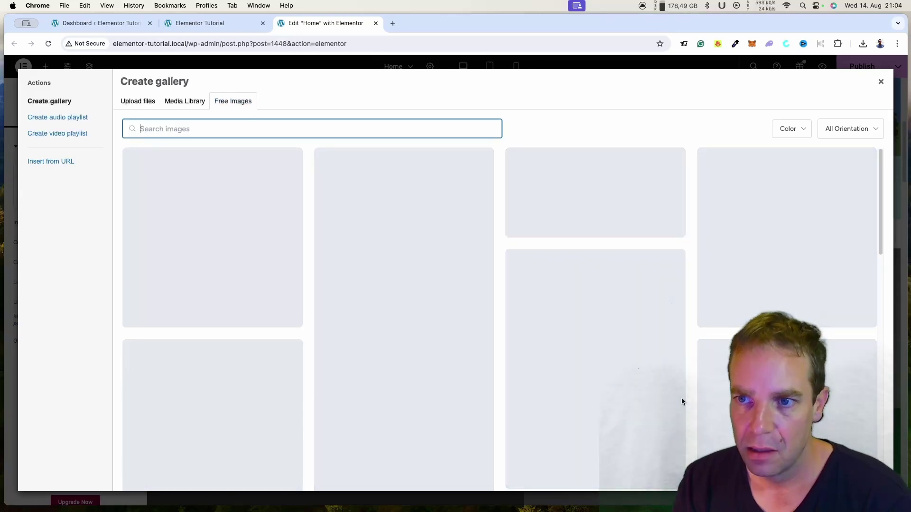
scroll(684, 399, "down", 10)
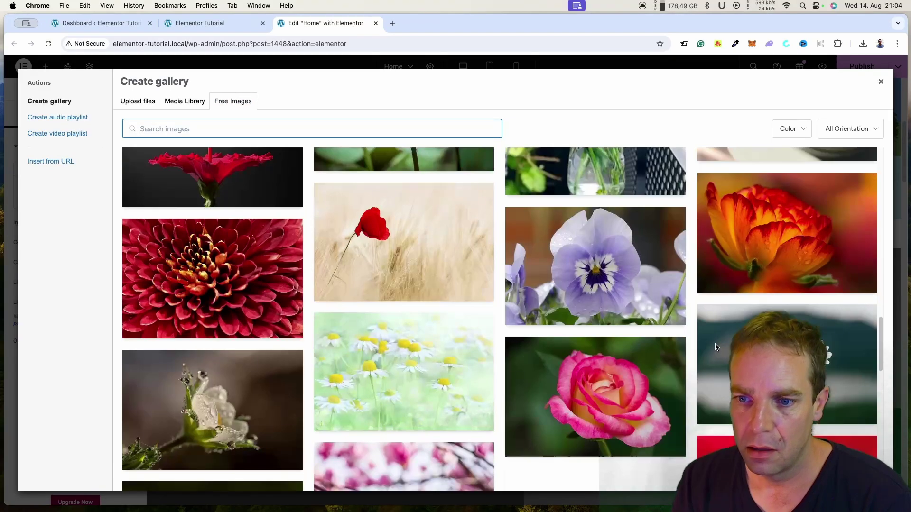
scroll(715, 347, "down", 5)
scroll(654, 329, "down", 3)
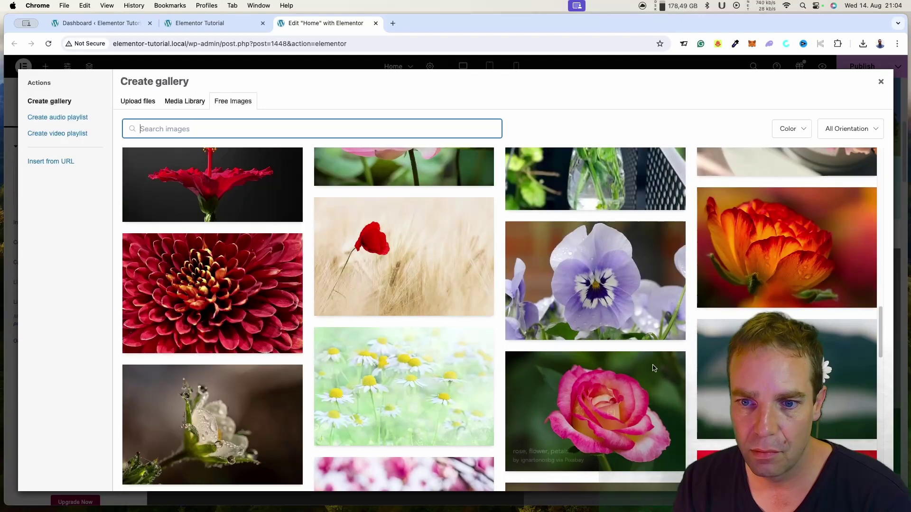
scroll(650, 371, "down", 6)
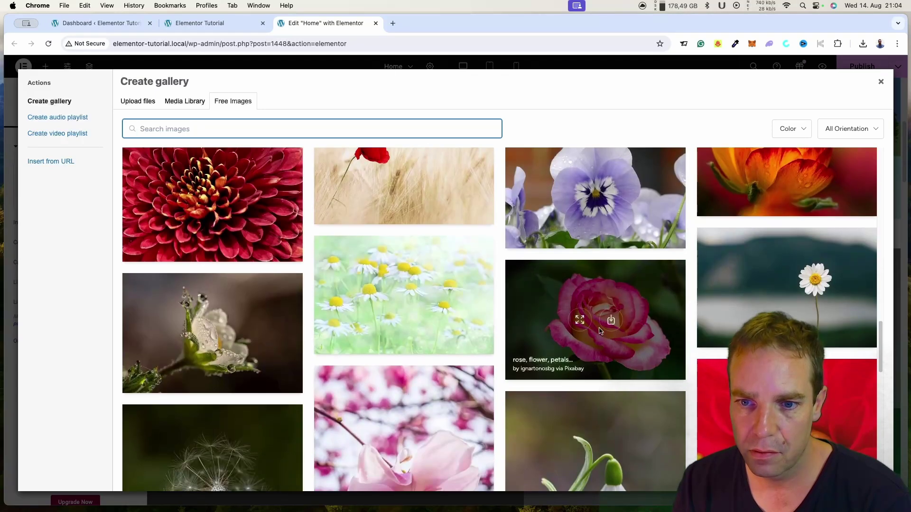
left_click(610, 320)
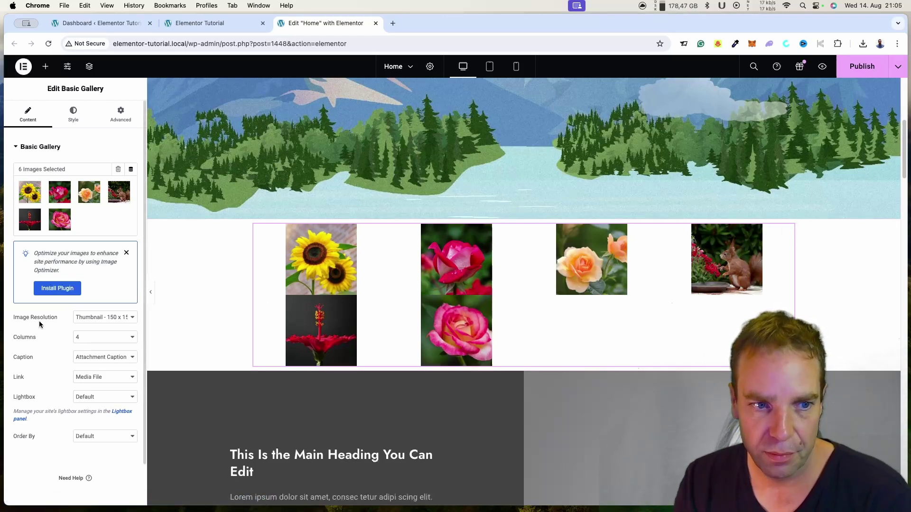
Set images to Medium 300 x 300, 3 columns, no caption, Media File link, lightbox Yes.
left_click(128, 321)
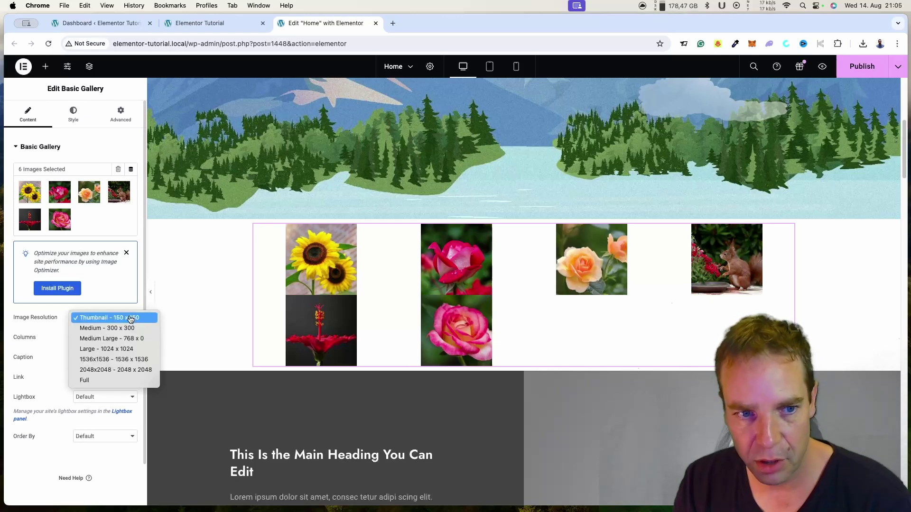
left_click(128, 328)
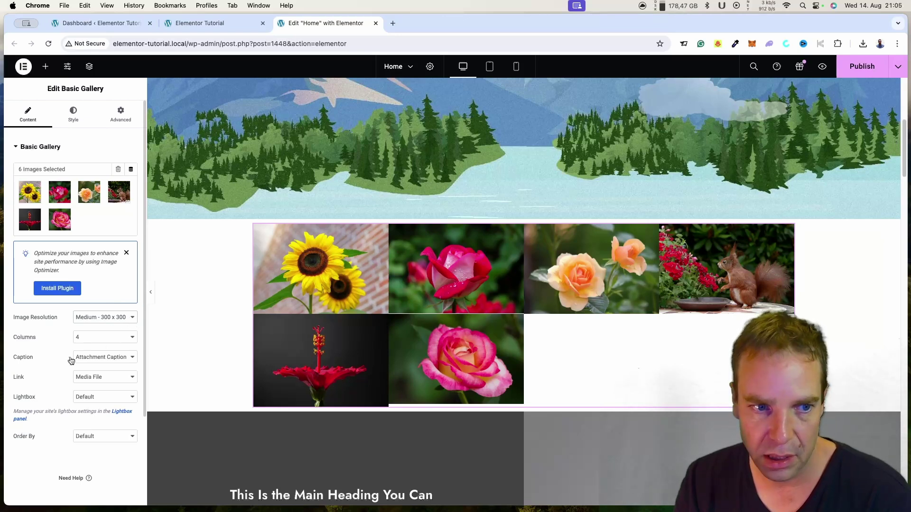
left_click(112, 337)
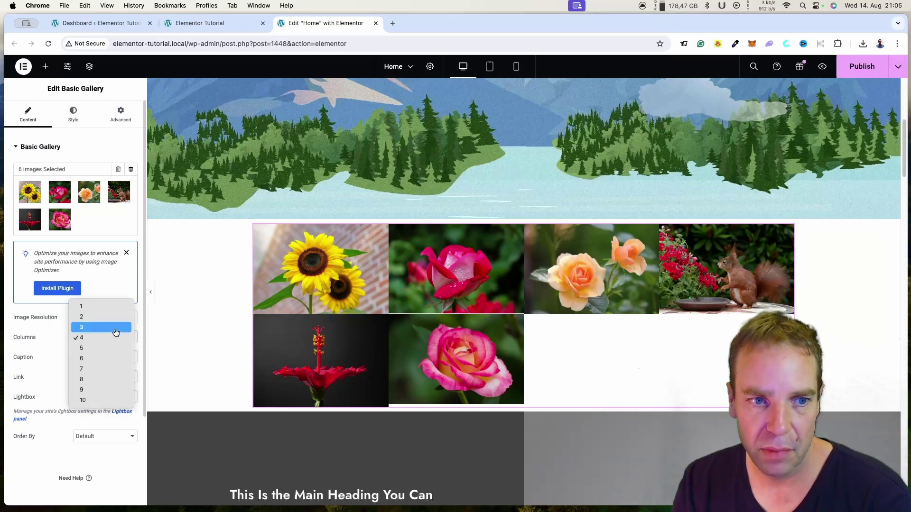
left_click(117, 329)
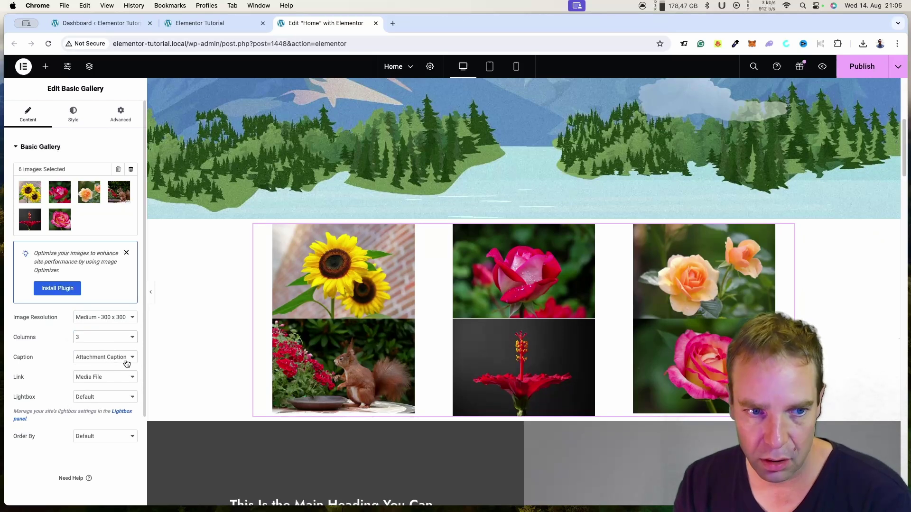
left_click(127, 364)
left_click(127, 350)
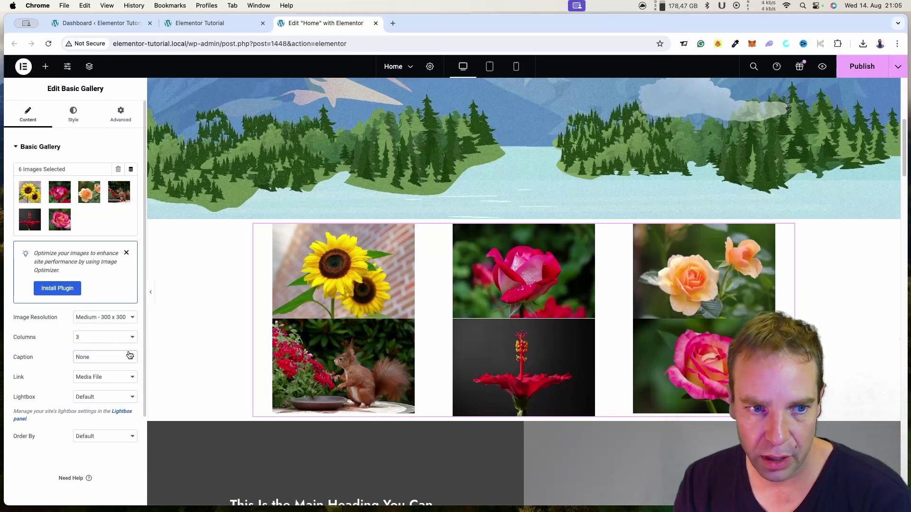
left_click(123, 379)
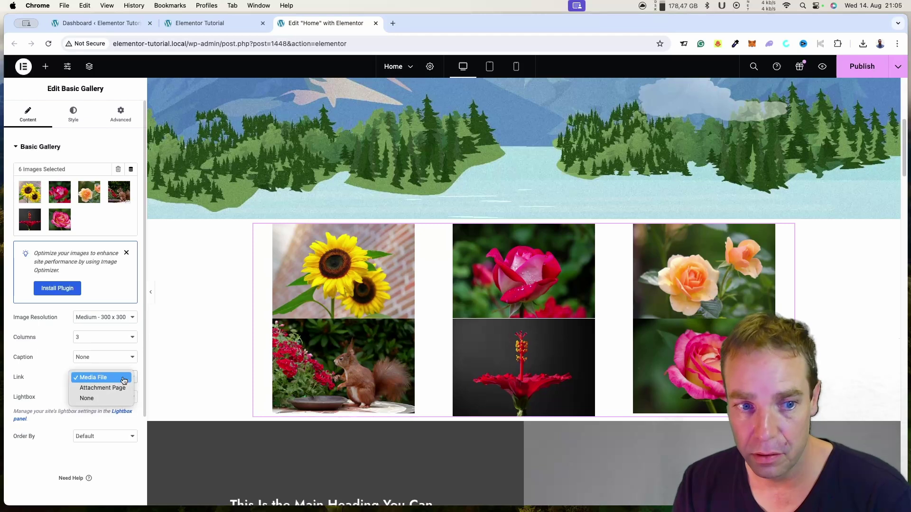
left_click(41, 375)
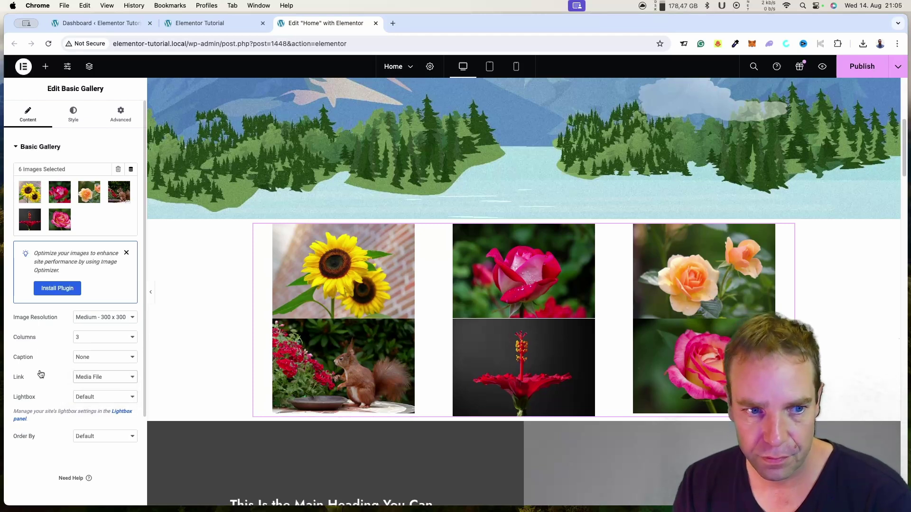
left_click(107, 398)
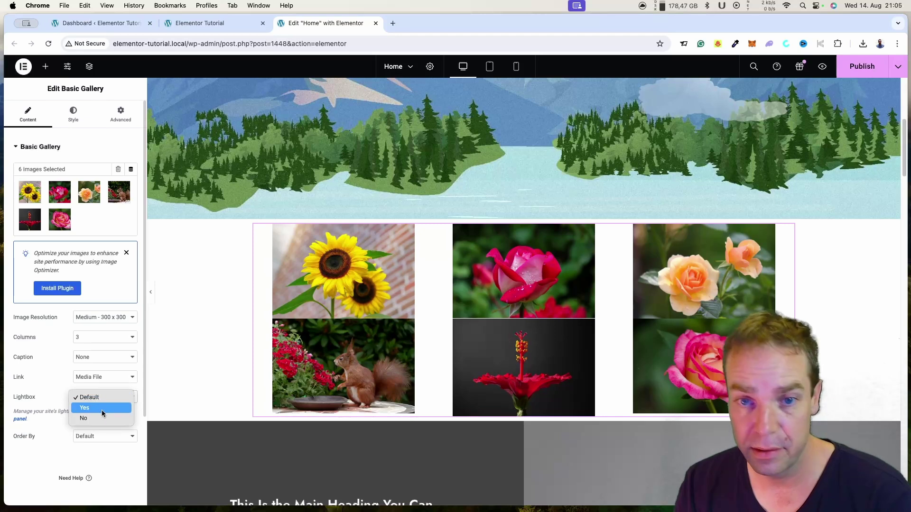
left_click(100, 409)
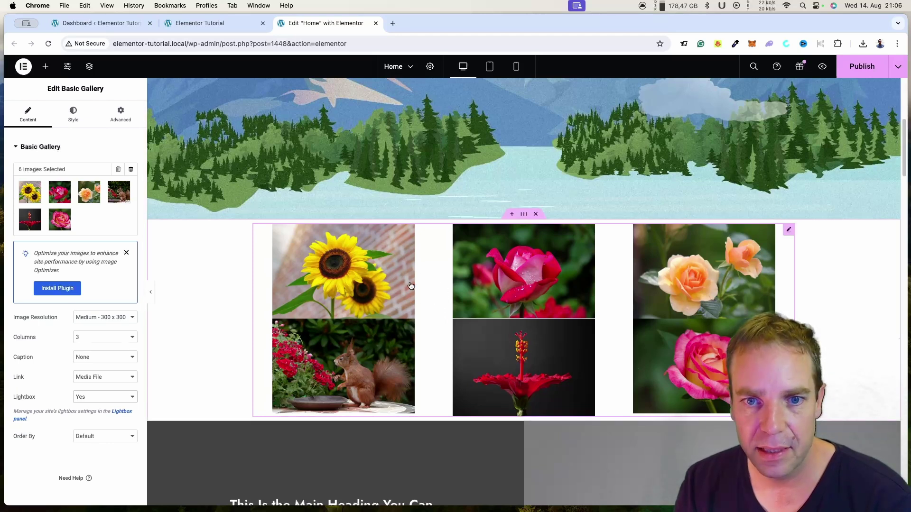
Set the gallery's image spacing to Custom at 19 px.
left_click(74, 122)
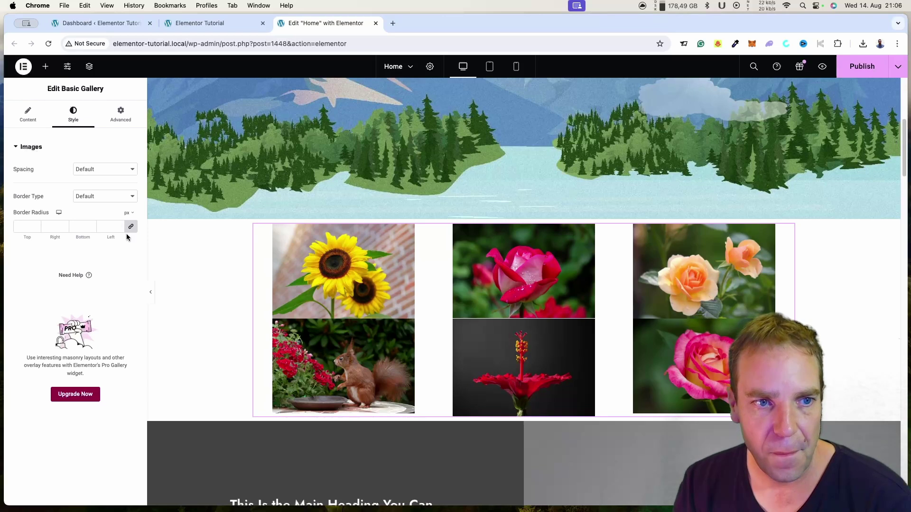
left_click(102, 173)
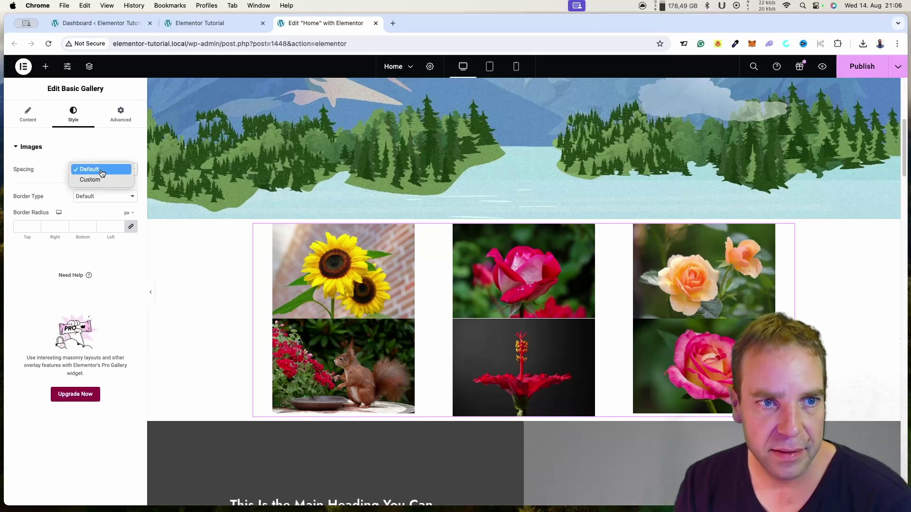
left_click(102, 179)
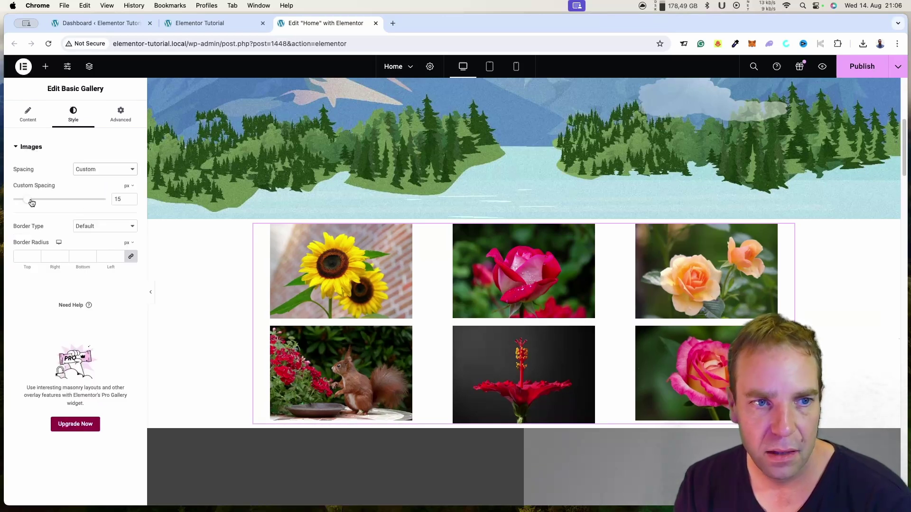
mouse_move(29, 201)
left_mouse_down()
mouse_move(75, 203)
mouse_move(31, 199)
left_mouse_up()
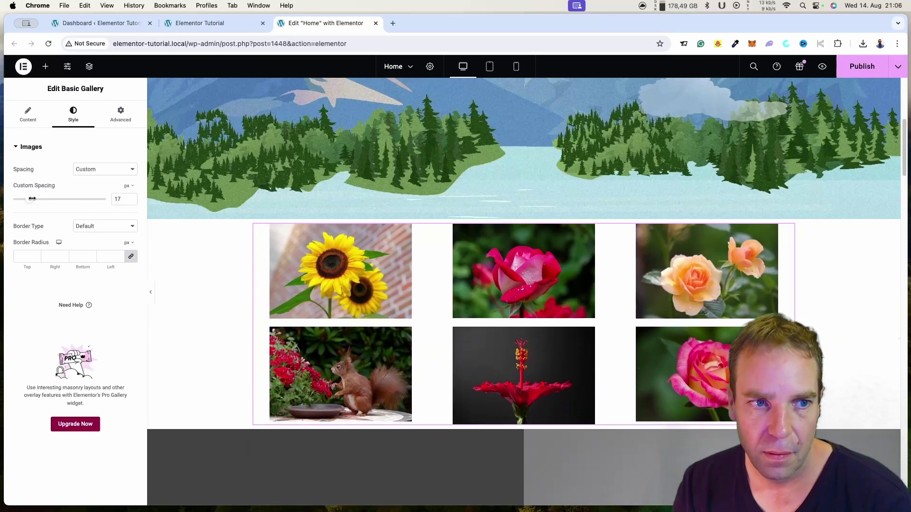
Set the image border type to None and round all corners to 24 px.
left_click(113, 228)
left_click(113, 235)
left_click(109, 235)
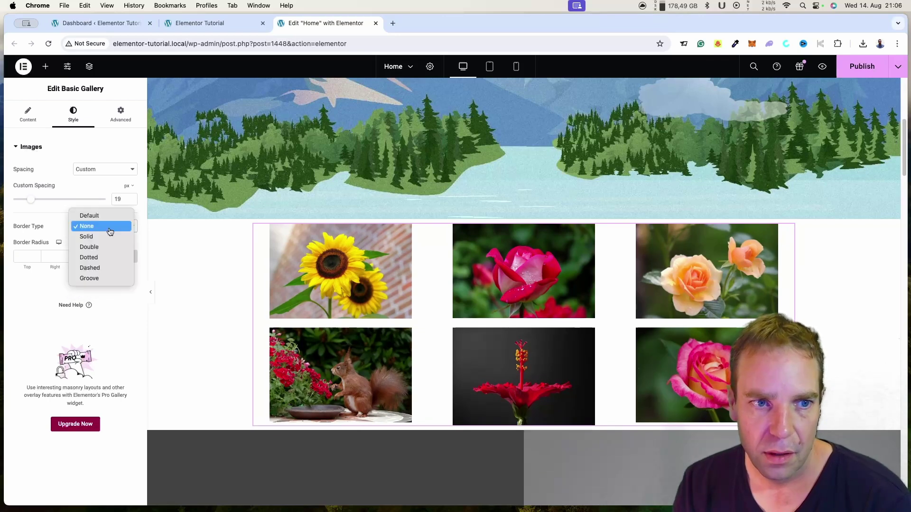
left_click(104, 237)
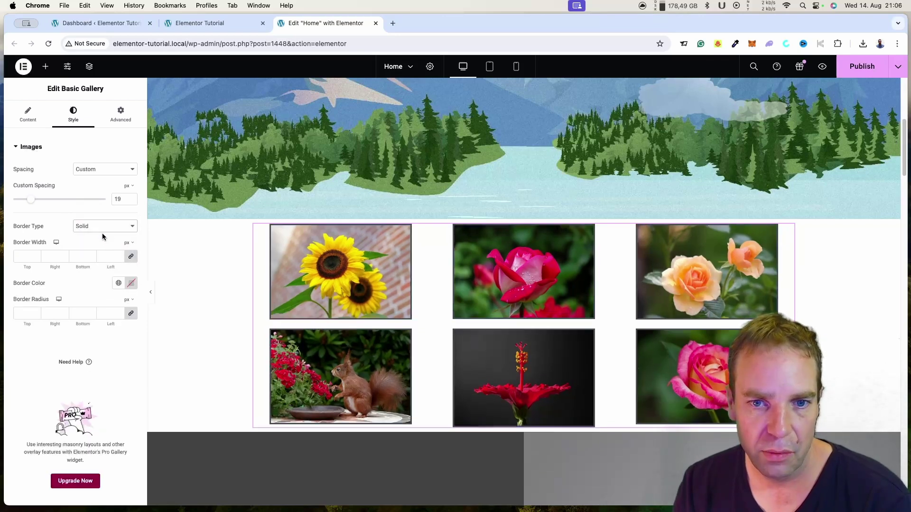
left_click(113, 117)
left_click(62, 120)
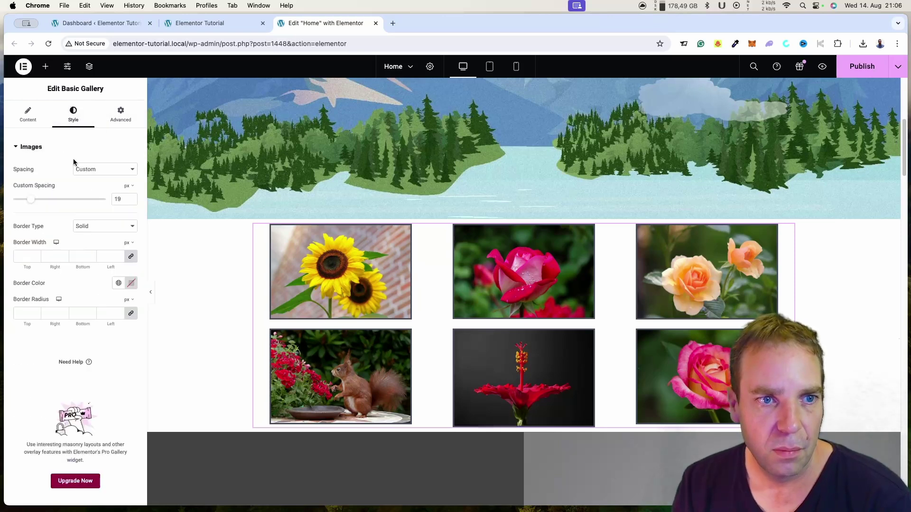
left_click(102, 230)
left_click(102, 207)
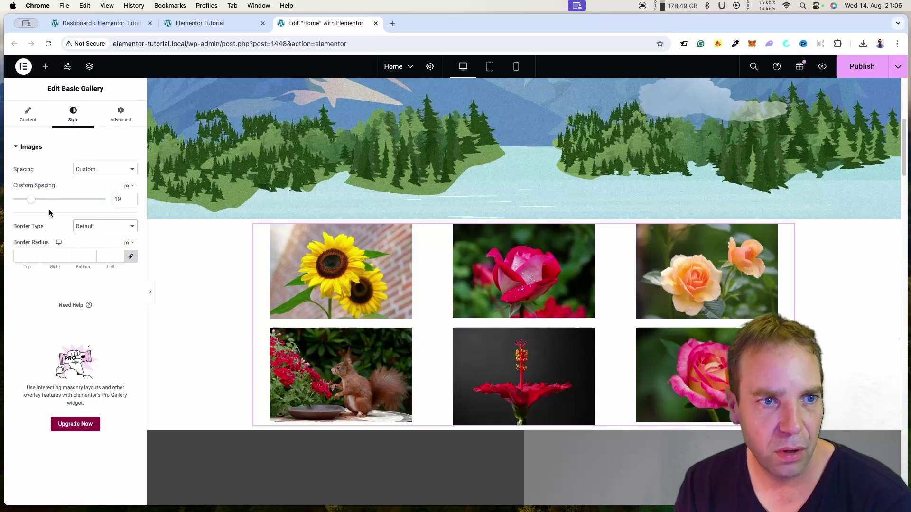
left_click(79, 227)
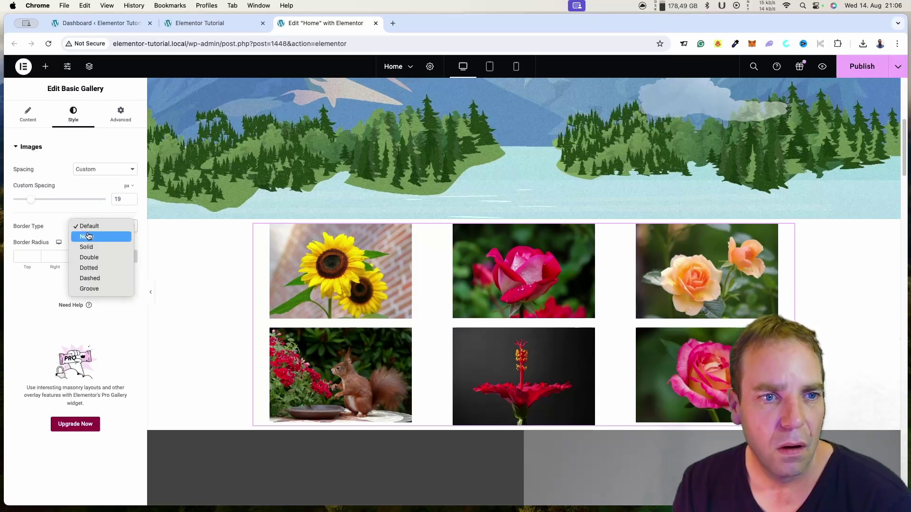
left_click(81, 236)
left_click_drag(35, 257, 35, 257)
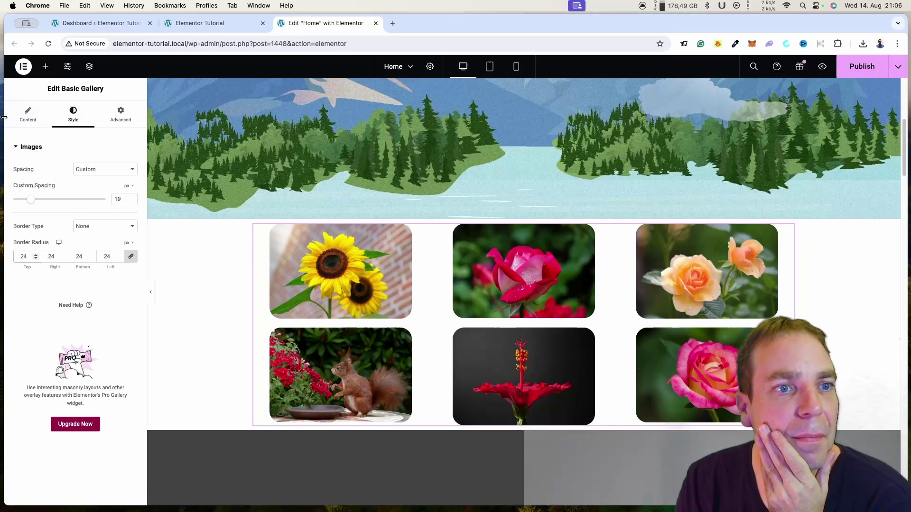
Dismiss the Image Optimizer notice and set the gallery container width to about 982 px.
left_click(28, 115)
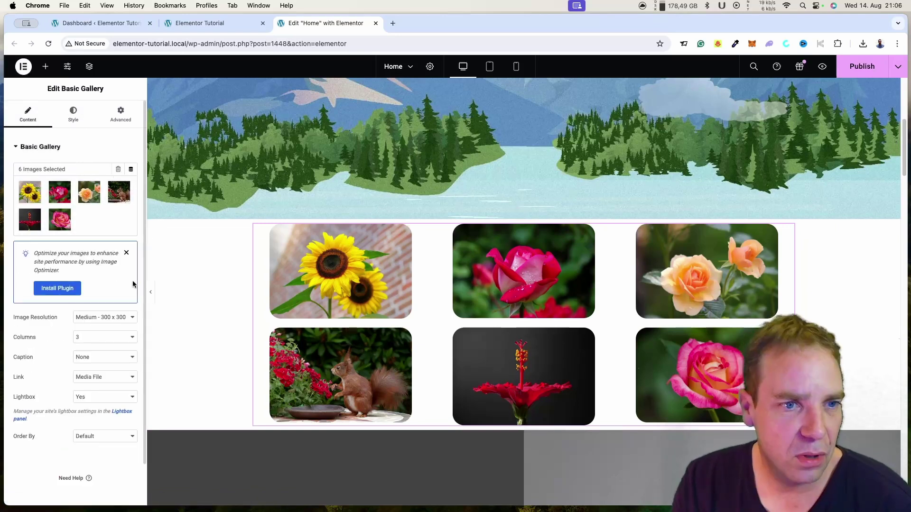
left_click(126, 254)
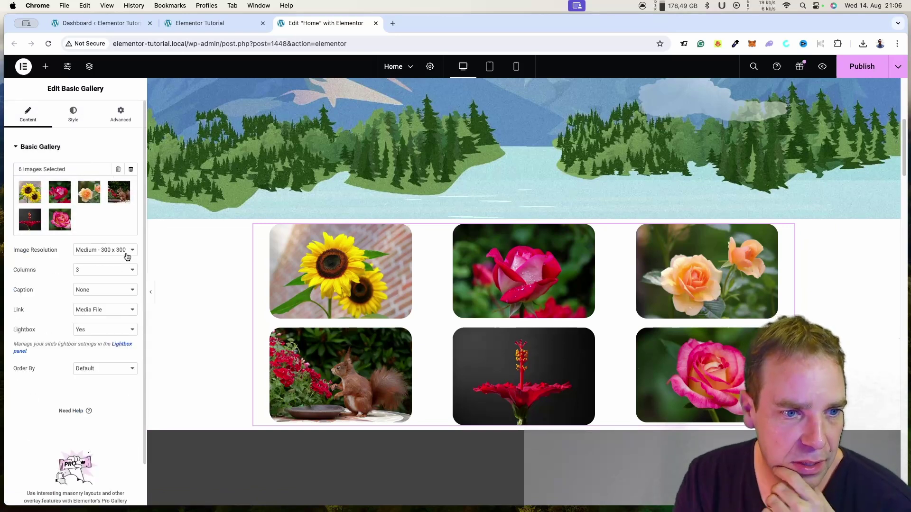
left_click(524, 215)
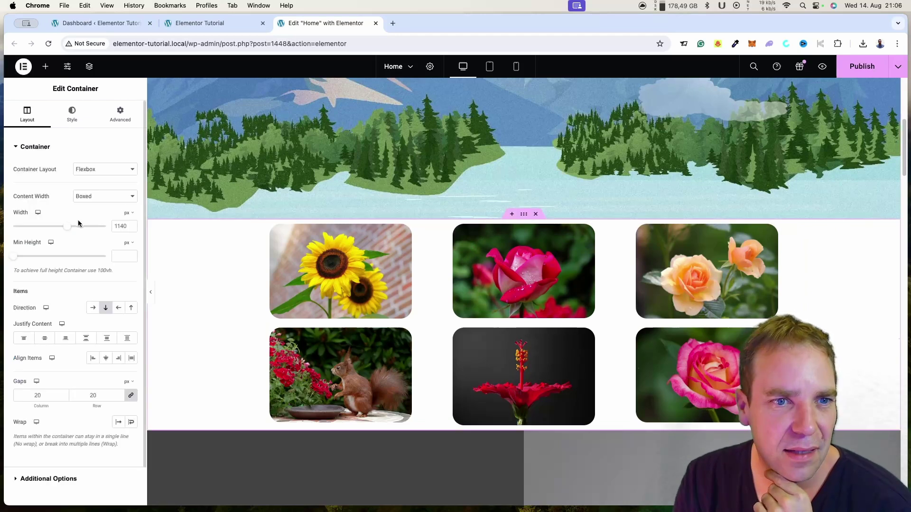
left_click_drag(68, 228, 51, 226)
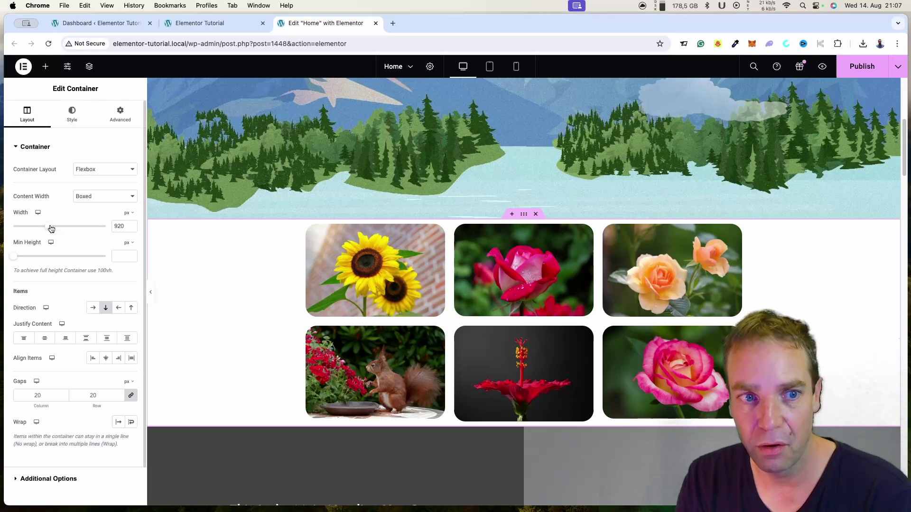
left_click_drag(51, 227, 107, 229)
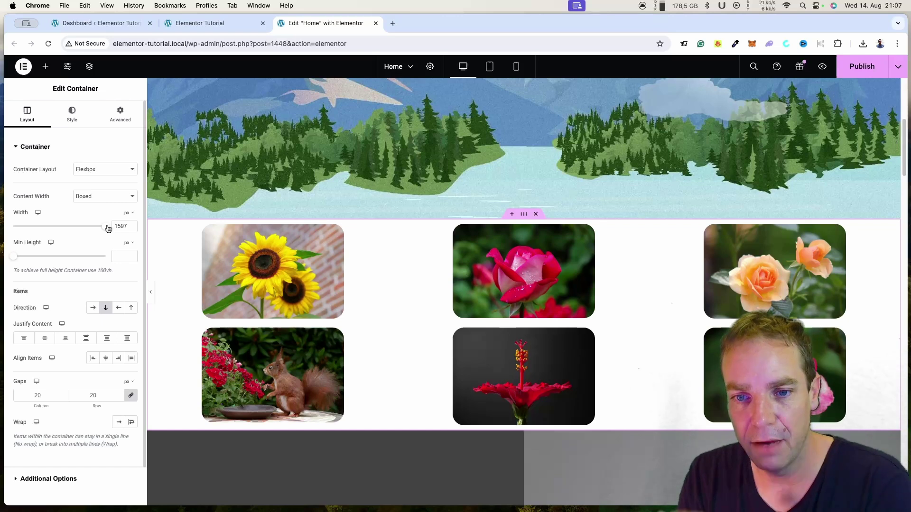
left_click_drag(108, 228, 56, 212)
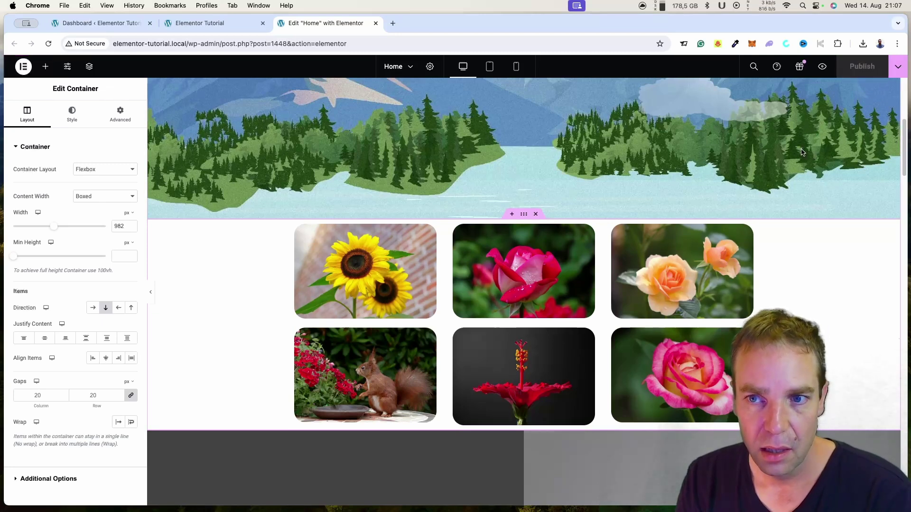
On the live site, open the peach rose in the lightbox, close it, and return to the editor.
left_click(211, 23)
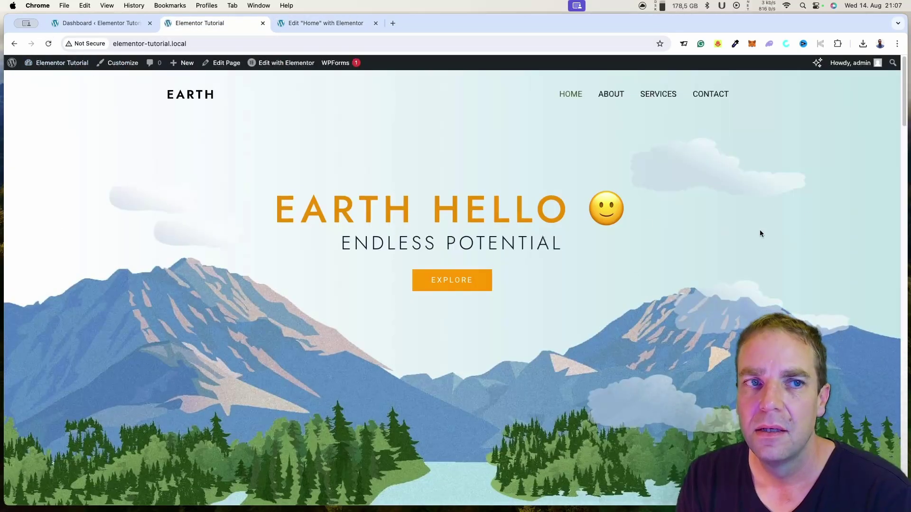
scroll(758, 233, "down", 7)
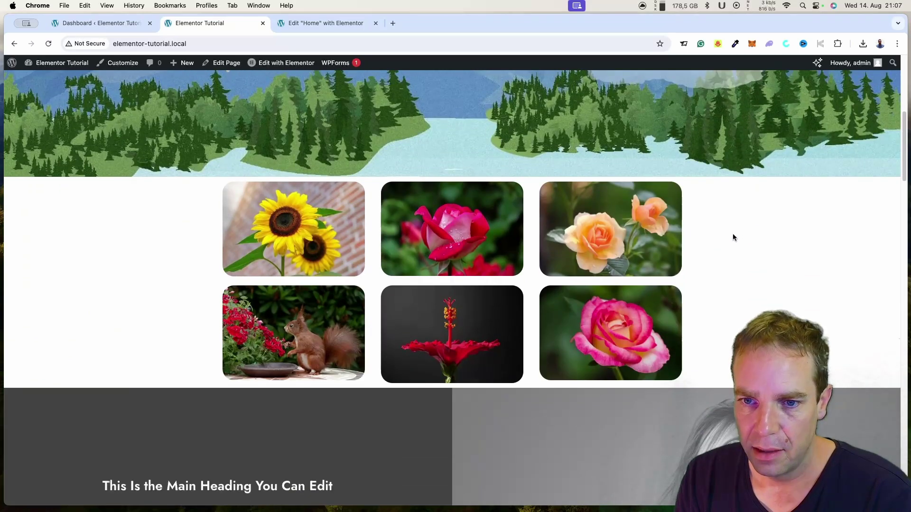
left_click(560, 233)
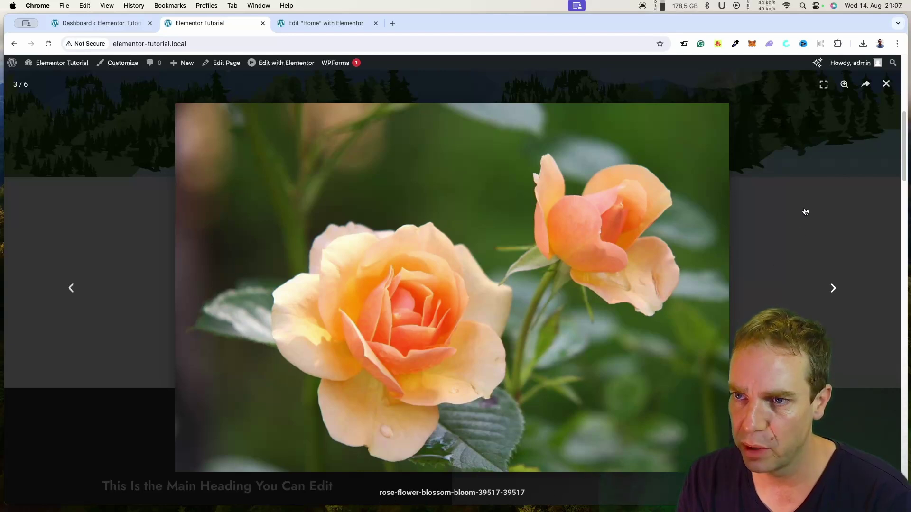
left_click(887, 86)
left_click(293, 27)
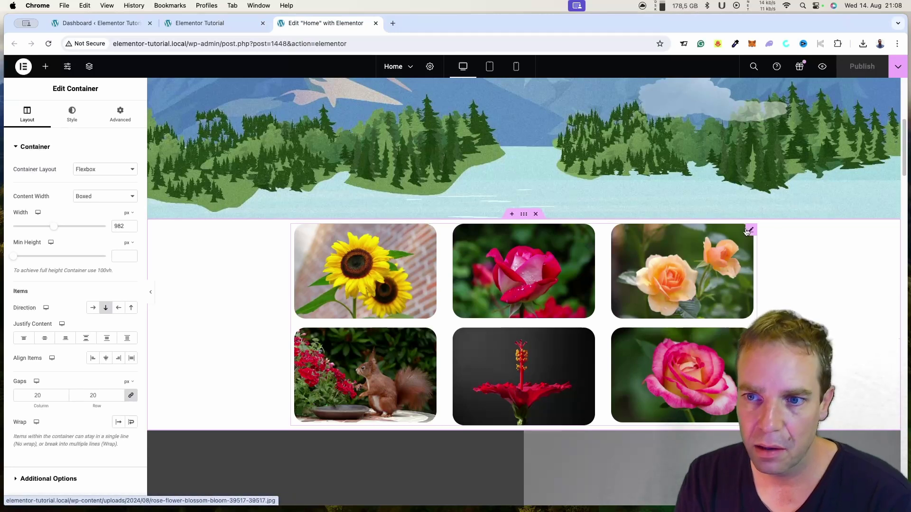
Set the Basic Gallery caption to Attachment Caption and publish the page.
left_click(748, 231)
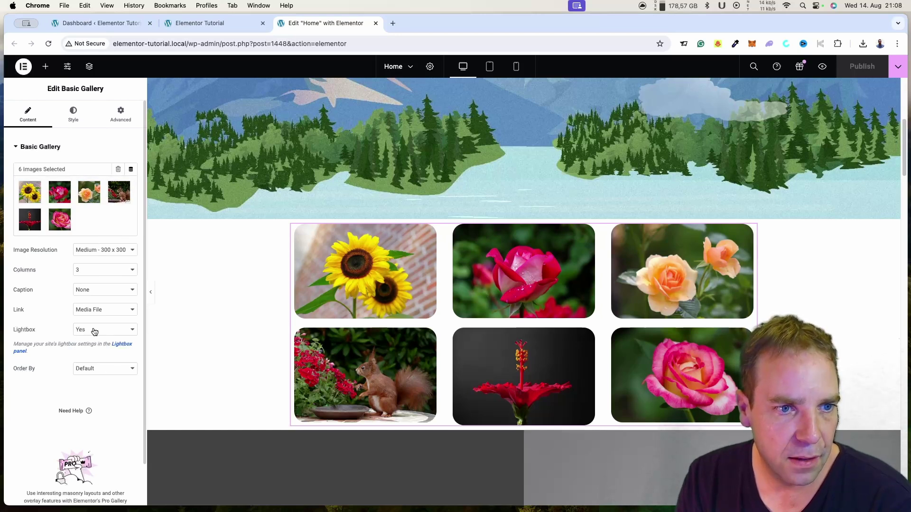
left_click(110, 310)
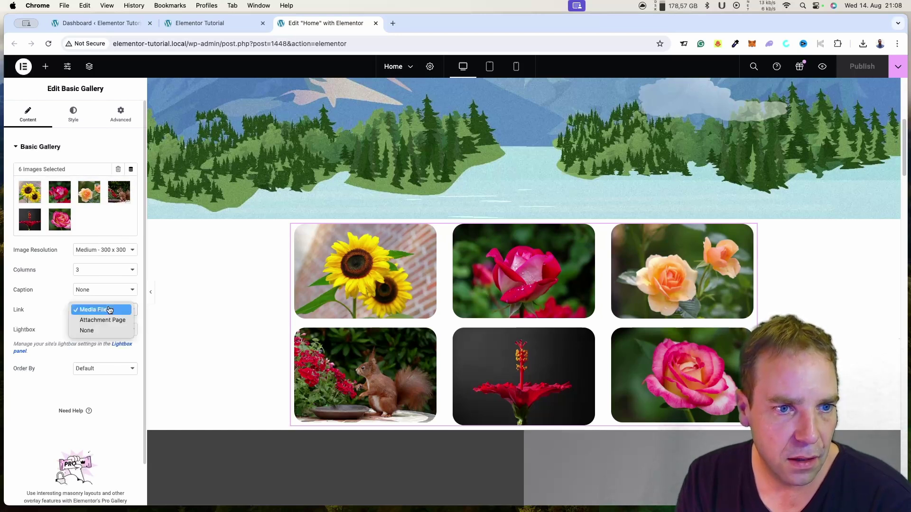
left_click(61, 310)
left_click(87, 290)
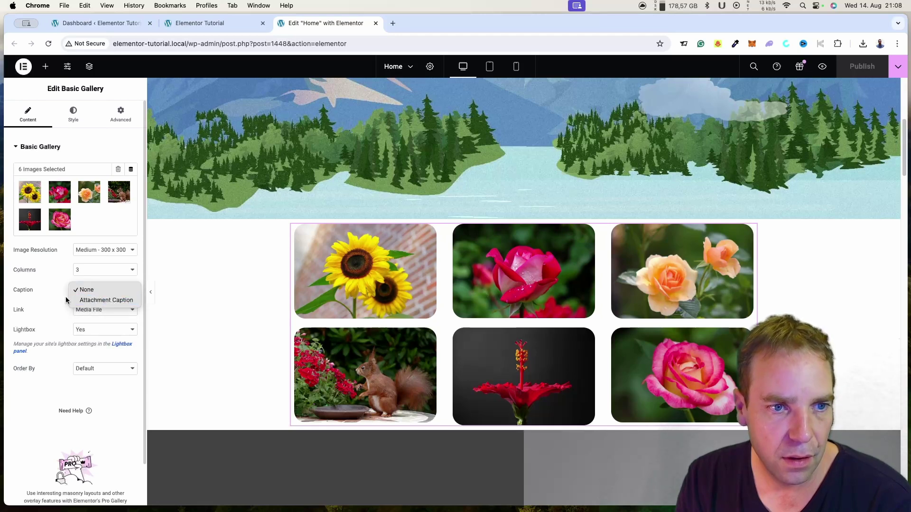
left_click(86, 300)
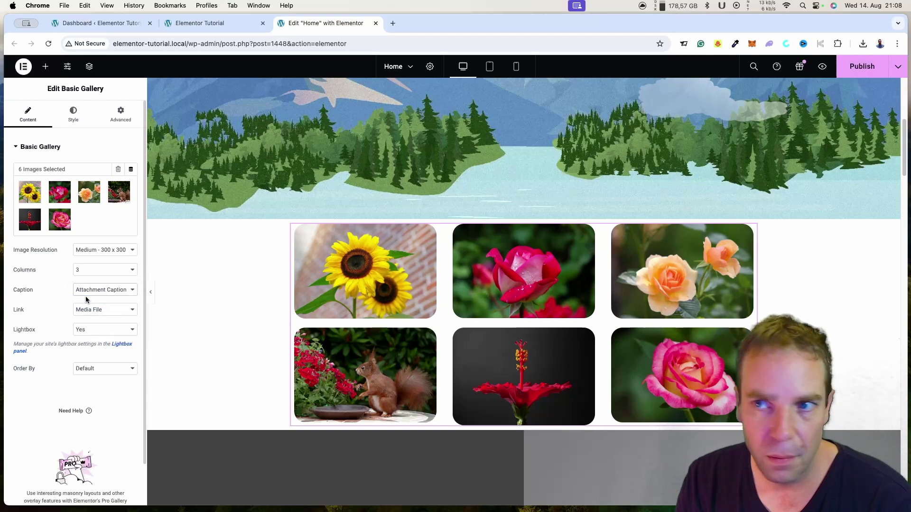
left_click(861, 66)
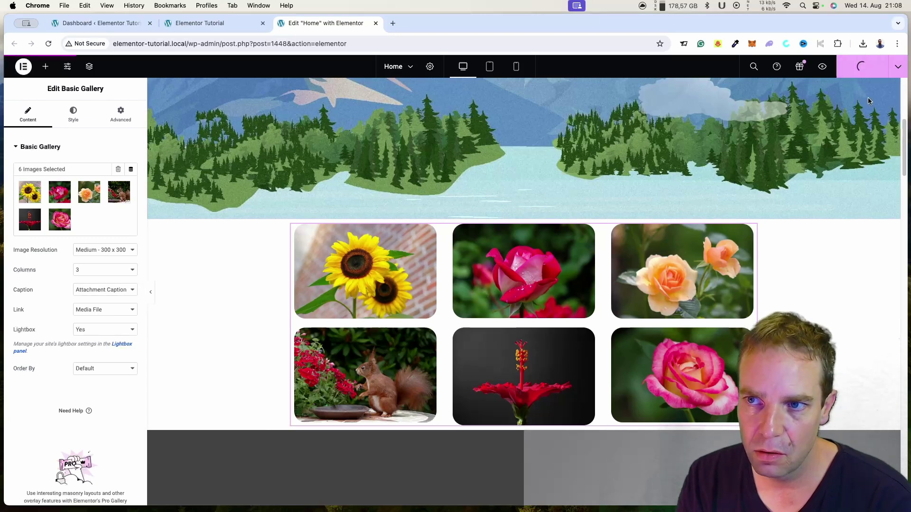
Reload the live page, browse the rose images in the lightbox, then return to the editor.
left_click(209, 24)
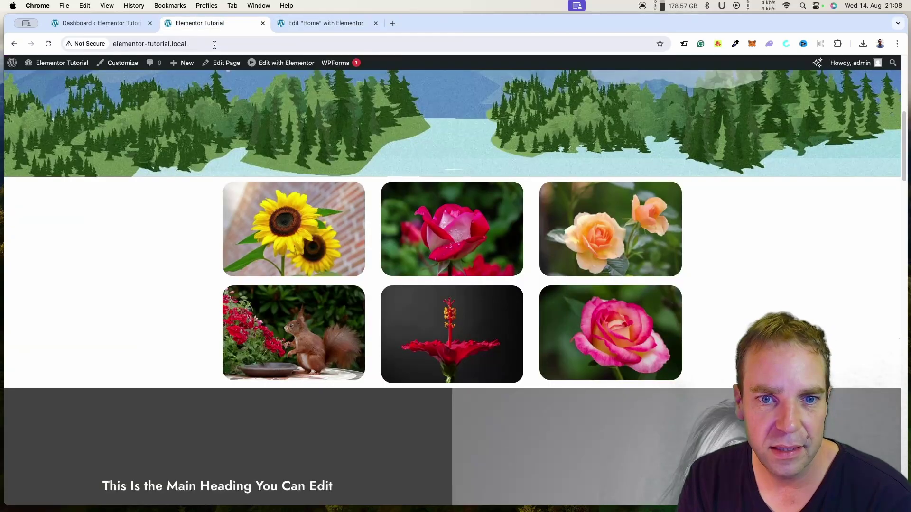
left_click(49, 43)
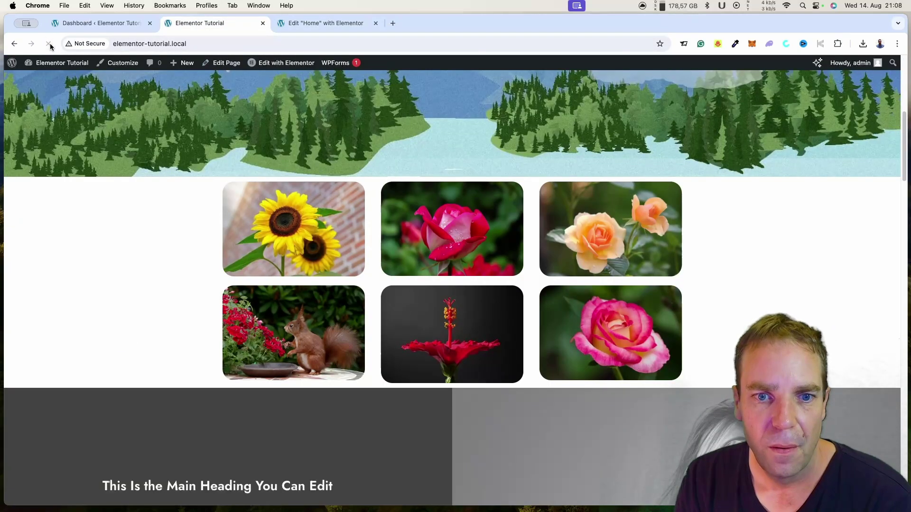
left_click(452, 229)
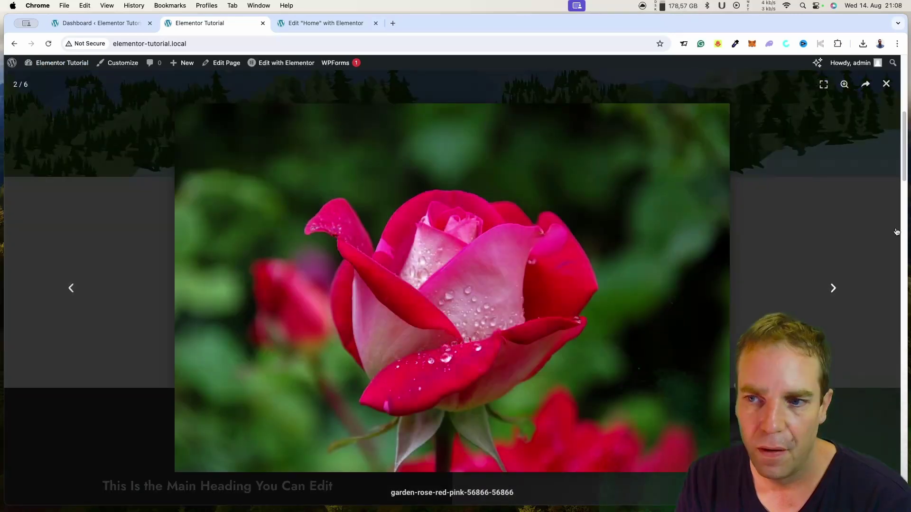
key("Right")
left_click(885, 84)
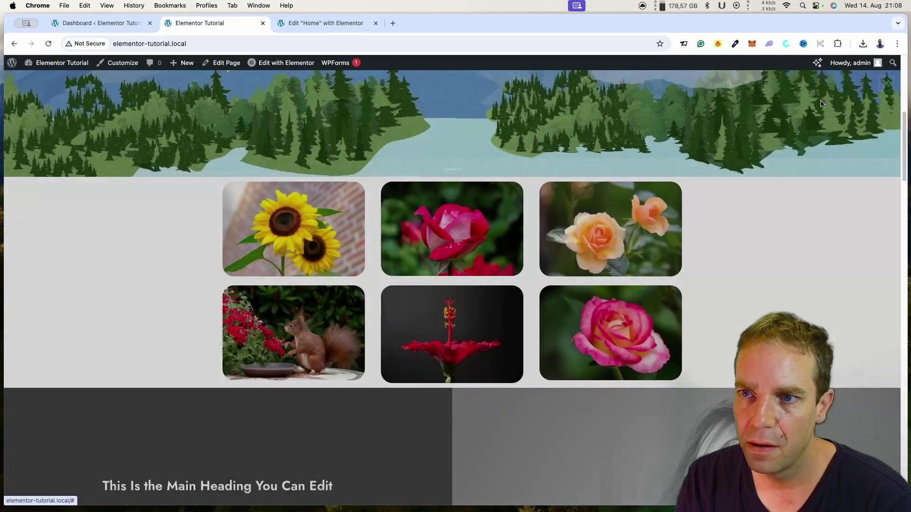
left_click(289, 25)
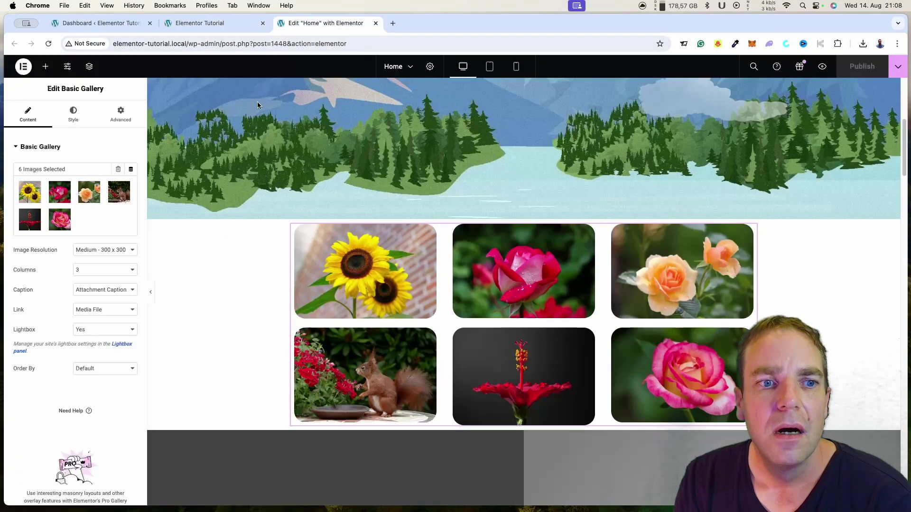
Clear the pink rose image's title and alt text in the gallery editor.
left_click(99, 219)
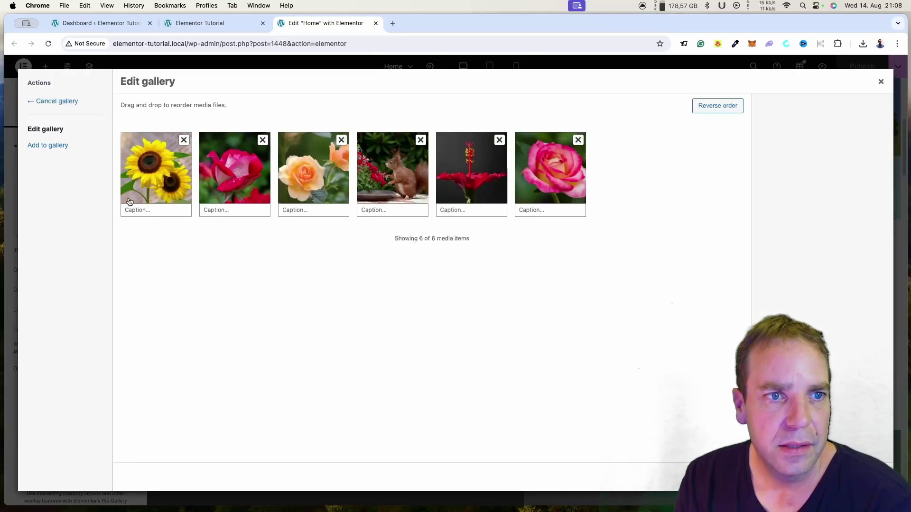
left_click(551, 193)
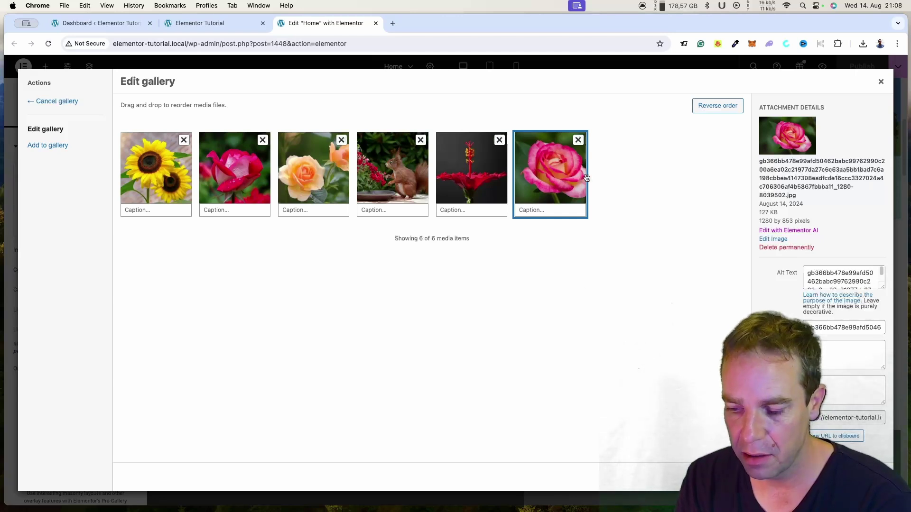
triple_click(835, 327)
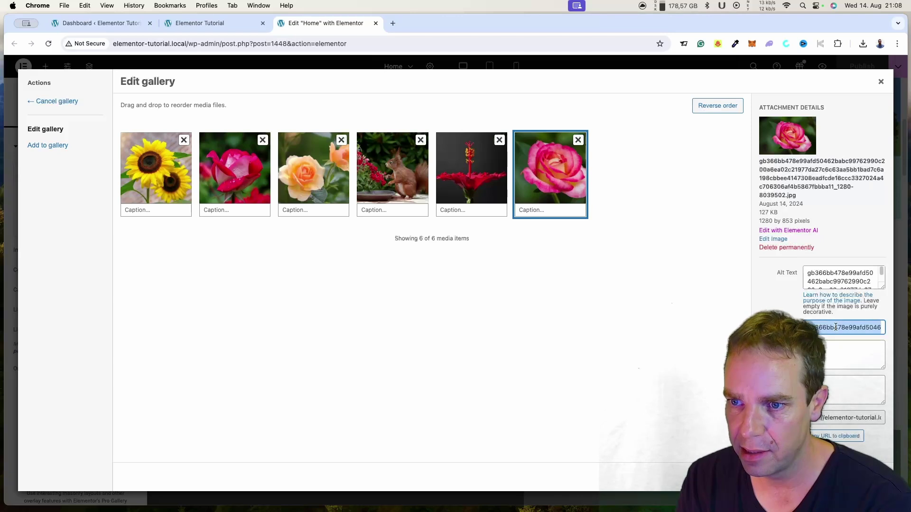
key("BackSpace")
triple_click(830, 269)
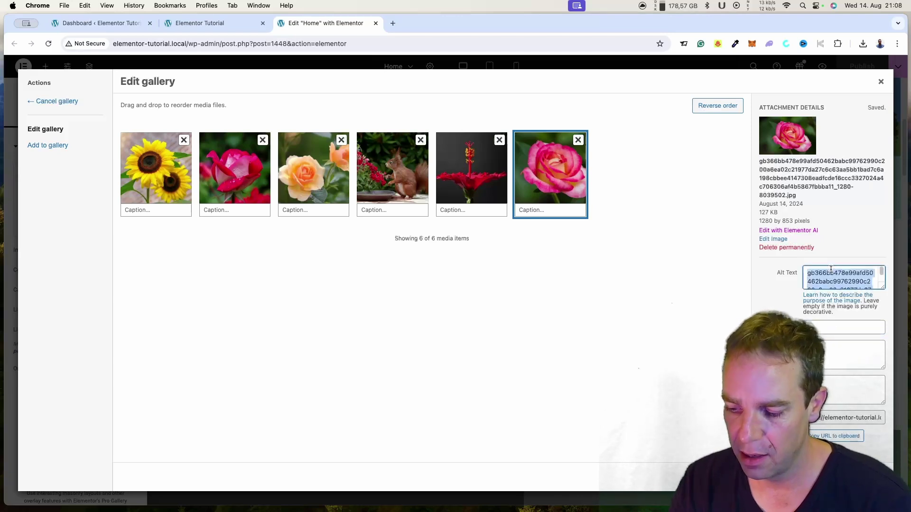
key("BackSpace")
left_click(792, 298)
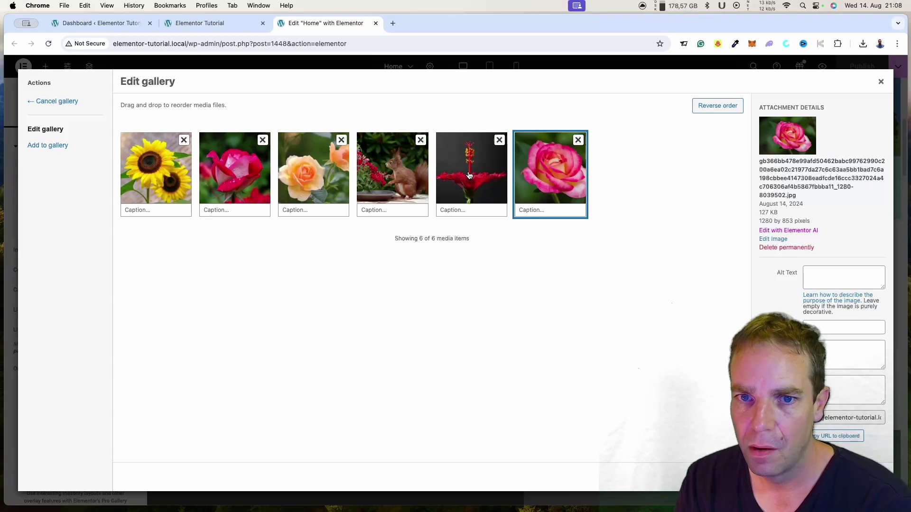
Clear the sunflower image's title and alt text and close the gallery editor.
left_click(151, 179)
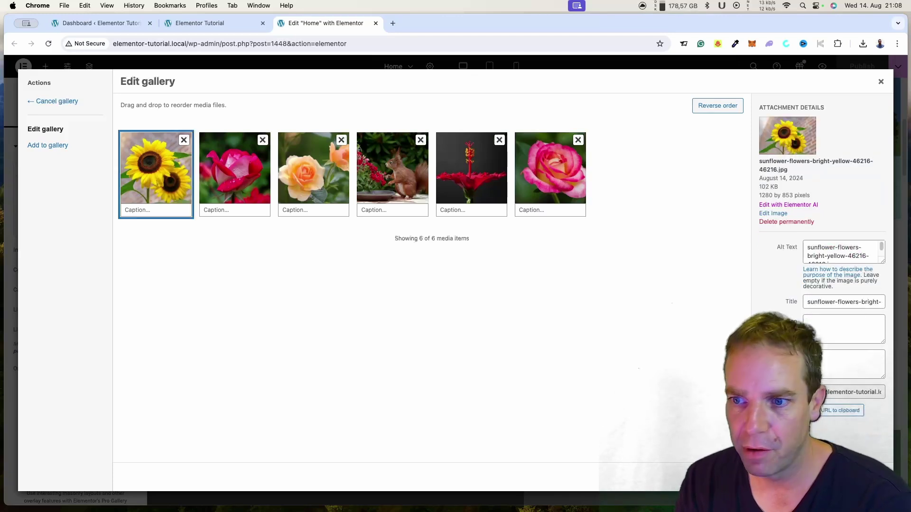
triple_click(860, 304)
key("BackSpace")
left_click(833, 255)
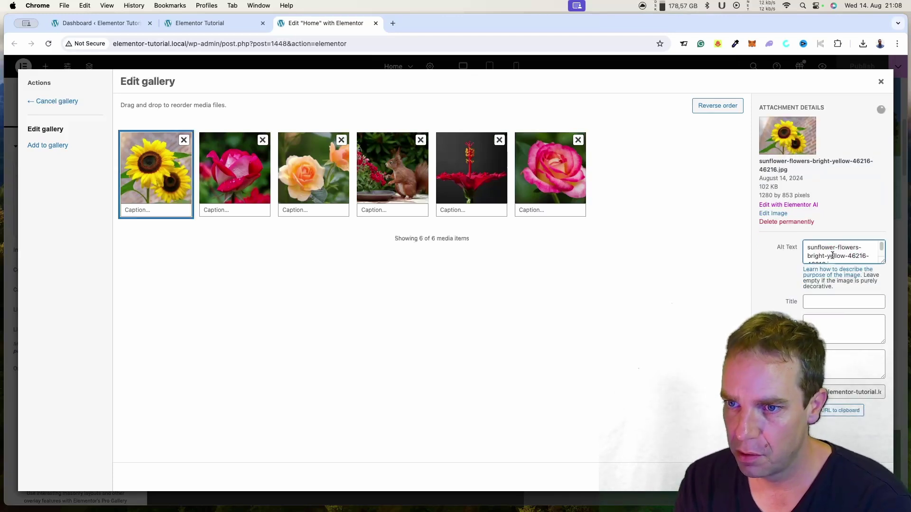
triple_click(832, 256)
key("BackSpace")
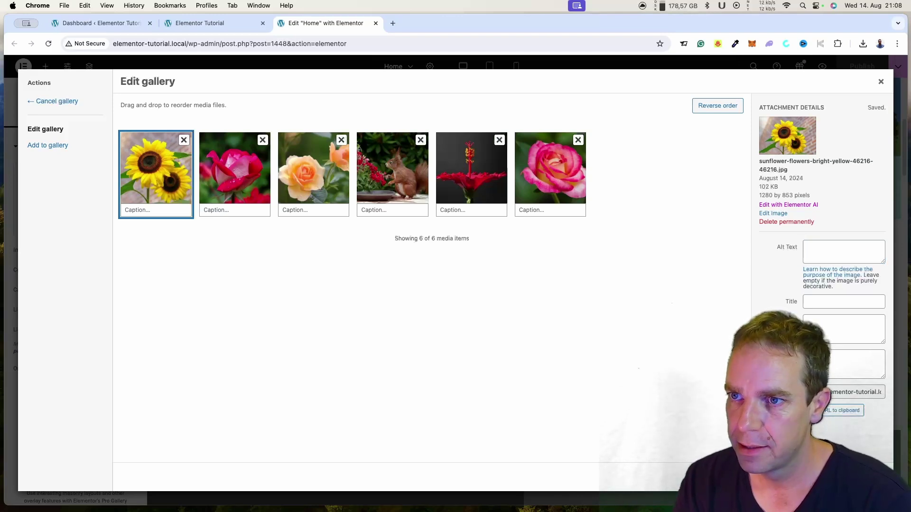
left_click(866, 476)
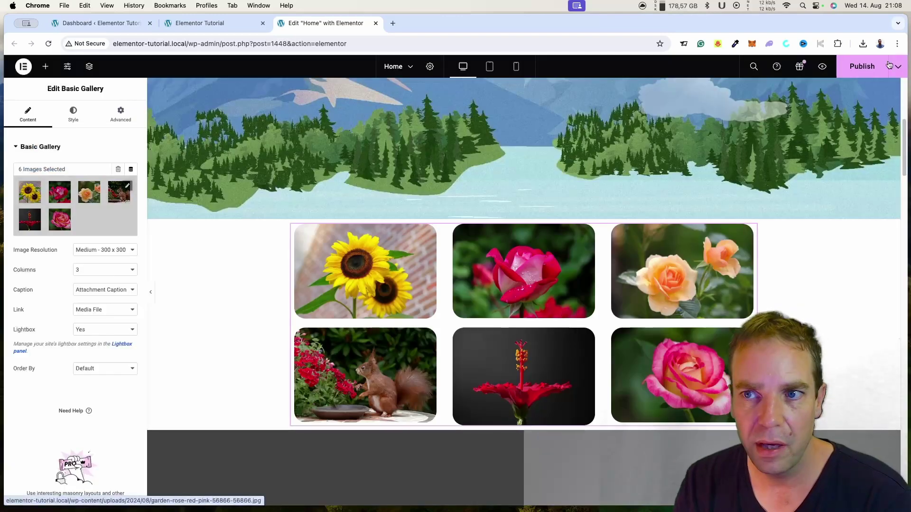
Publish the page and check on the live site that the sunflower opens in the lightbox without a caption.
left_click(862, 66)
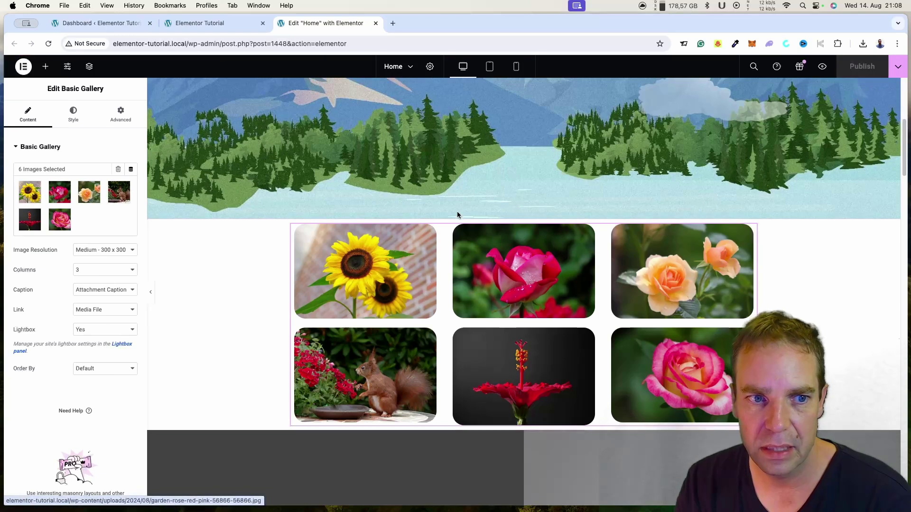
left_click(220, 21)
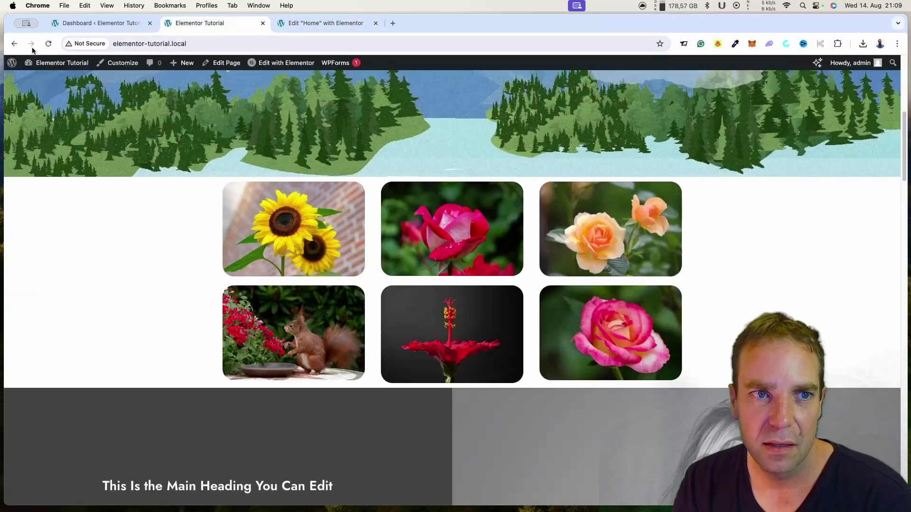
left_click(278, 229)
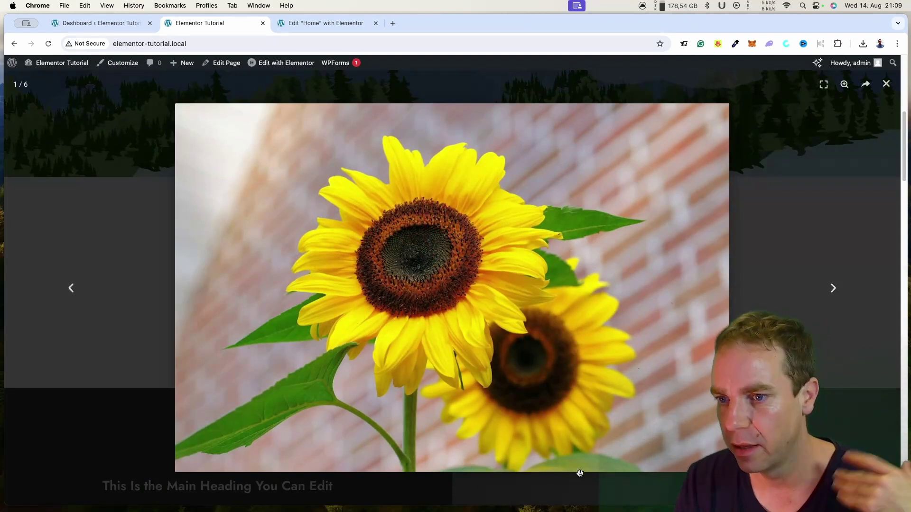
left_click(888, 85)
Search widgets for 'galler' and drop a Filterable Gallery below the flower Basic Gallery.
left_click(314, 24)
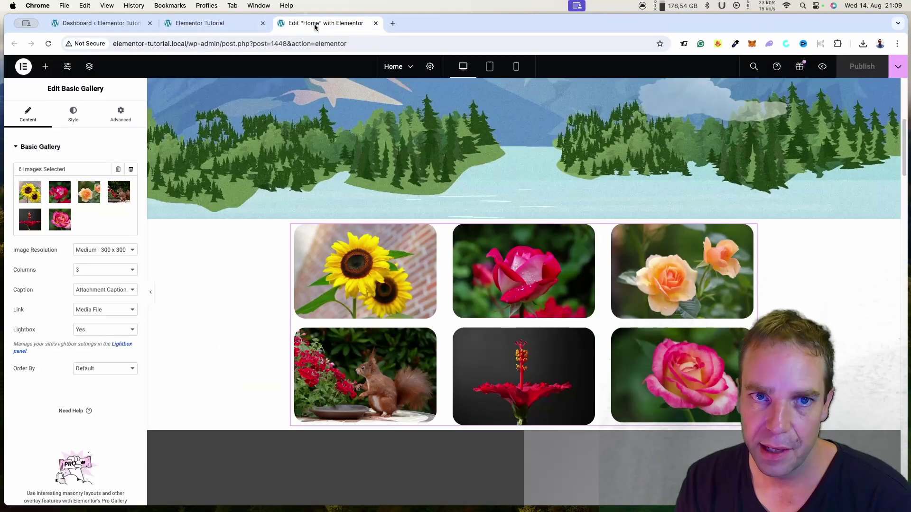
left_click(45, 72)
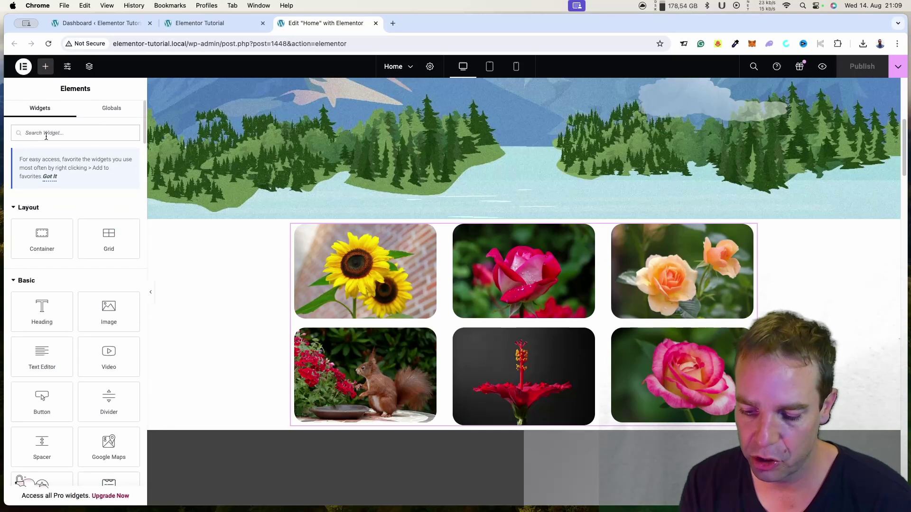
left_click(46, 134)
type("gallery")
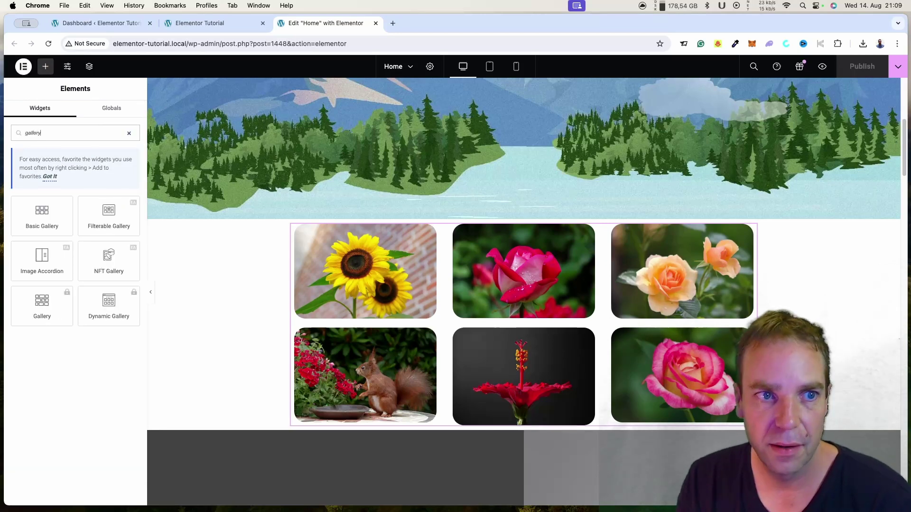
left_click_drag(102, 220, 590, 377)
Expand the Filterable Gallery's Gallery Items section.
scroll(464, 317, "down", 5)
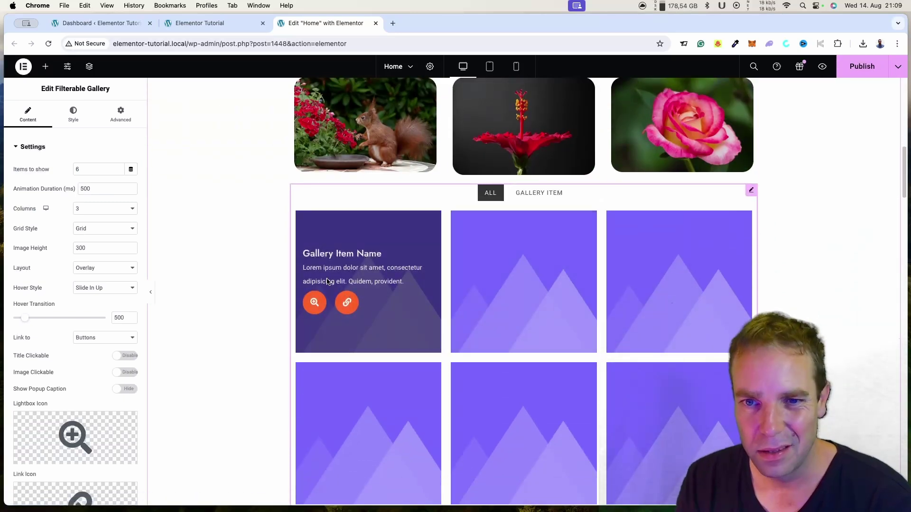
scroll(230, 252, "down", 3)
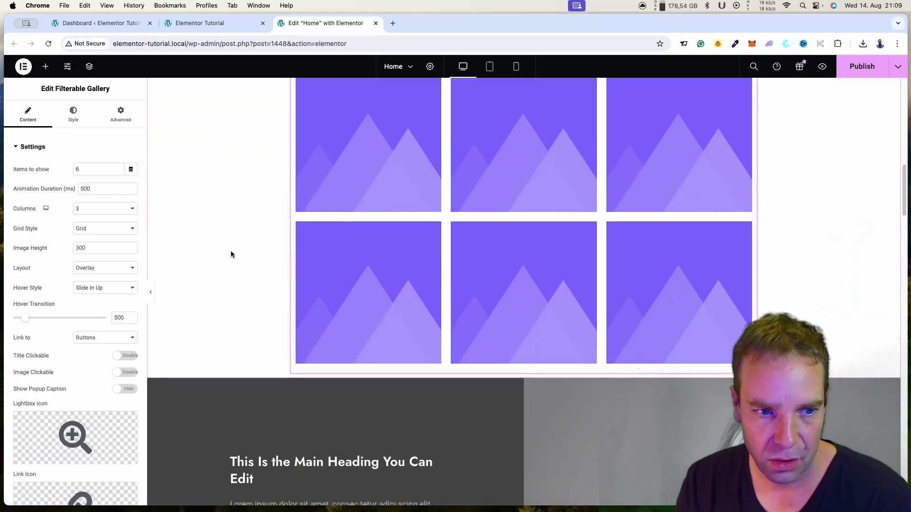
scroll(361, 274, "up", 3)
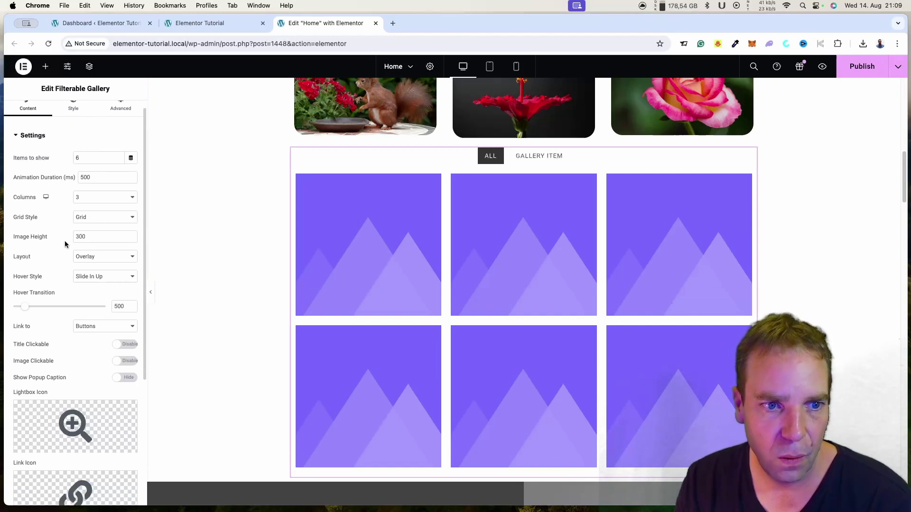
scroll(65, 242, "down", 4)
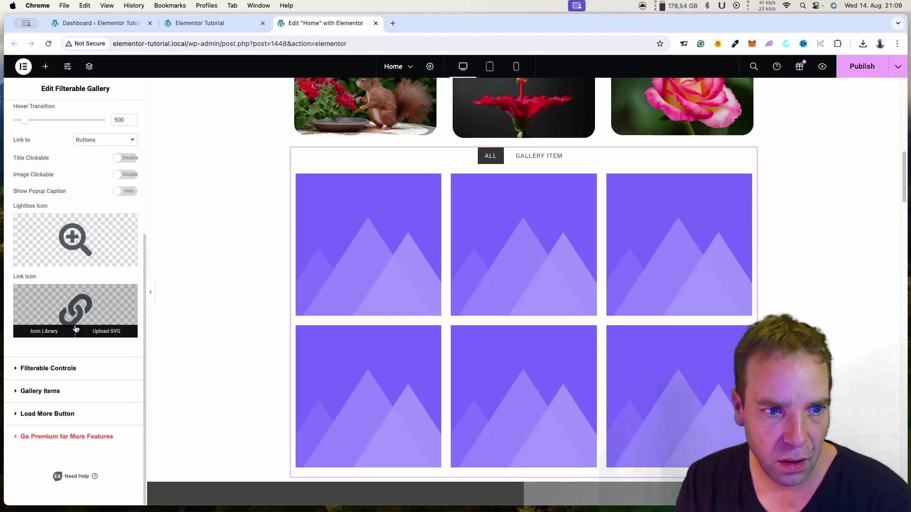
left_click(38, 392)
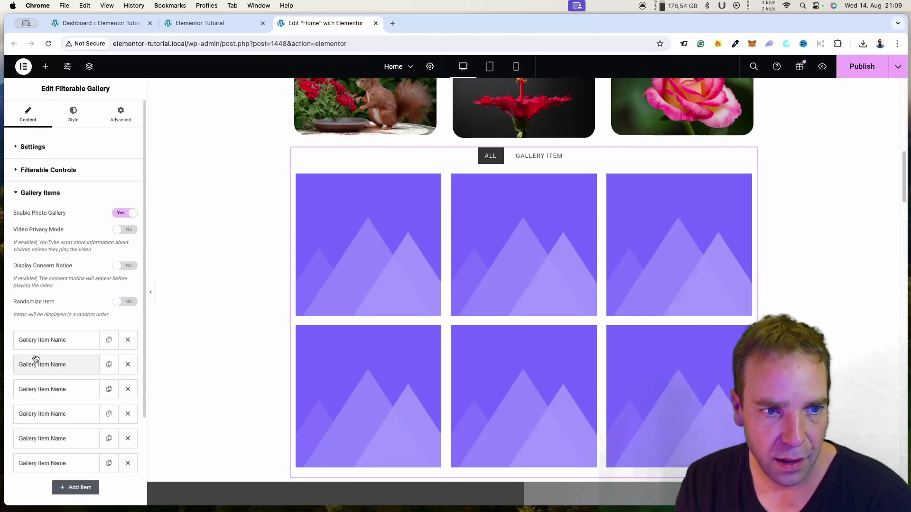
Replace the first Filterable Gallery item's placeholder image with the sunflower photo from the Media Library.
left_click(52, 342)
scroll(72, 368, "down", 8)
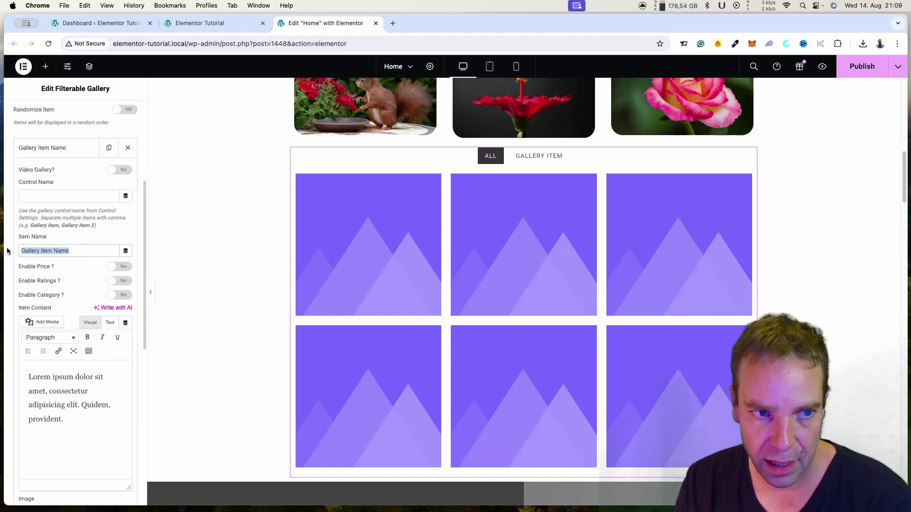
left_click(93, 399)
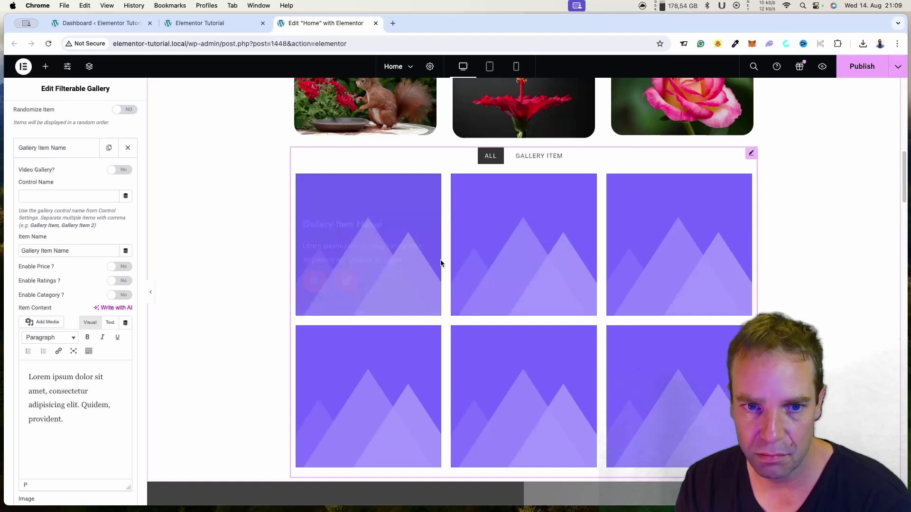
scroll(100, 339, "down", 3)
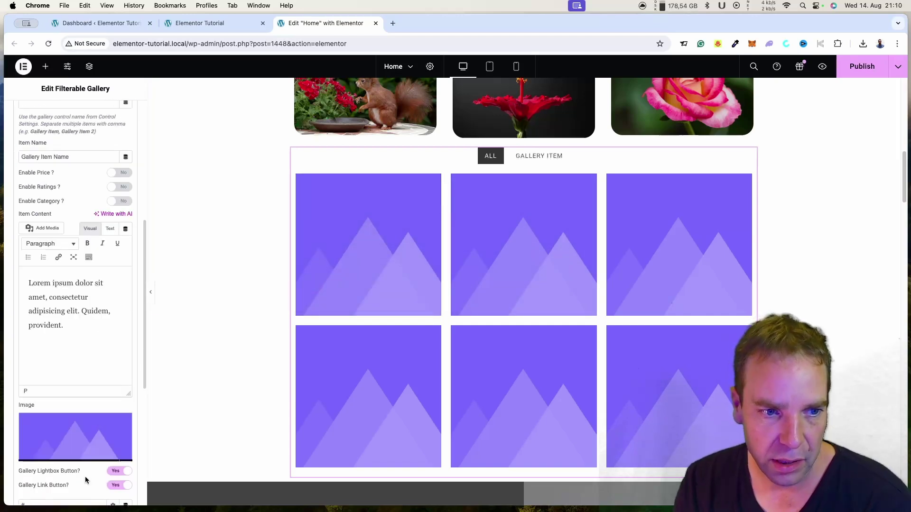
left_click(87, 447)
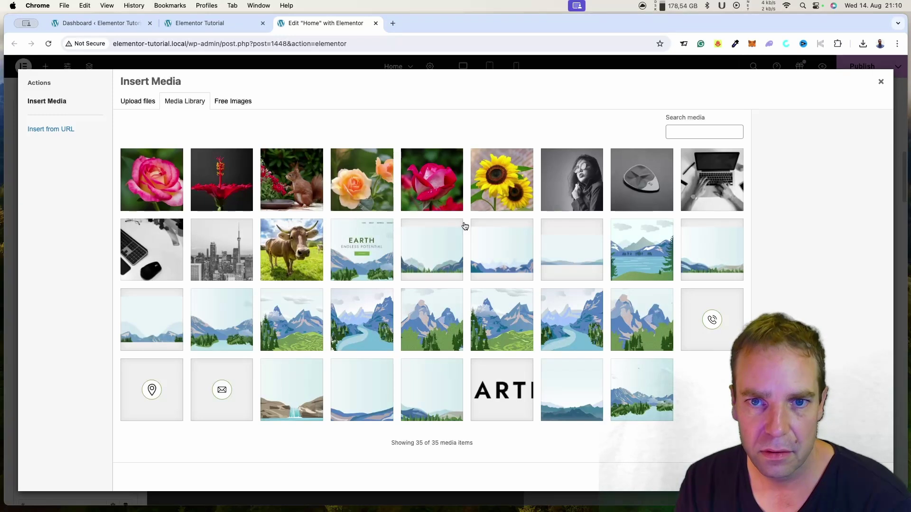
left_click(501, 200)
left_click(859, 477)
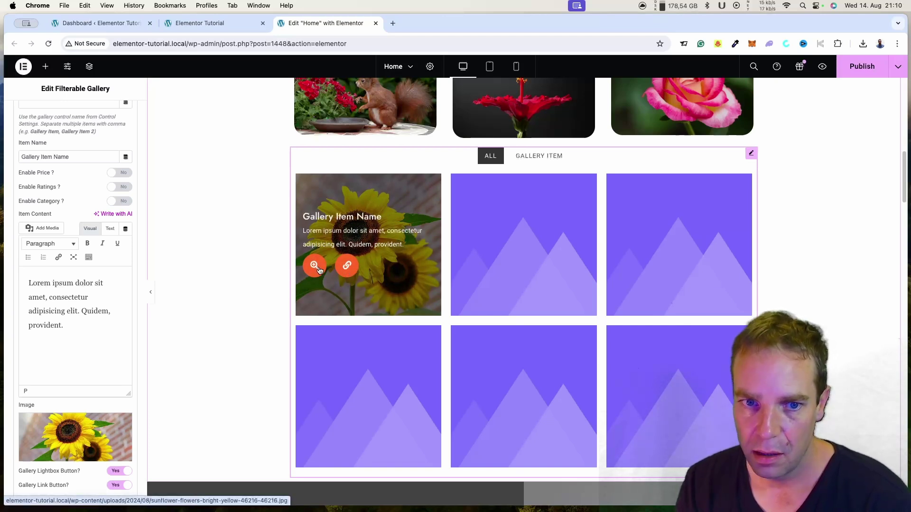
scroll(54, 286, "up", 10)
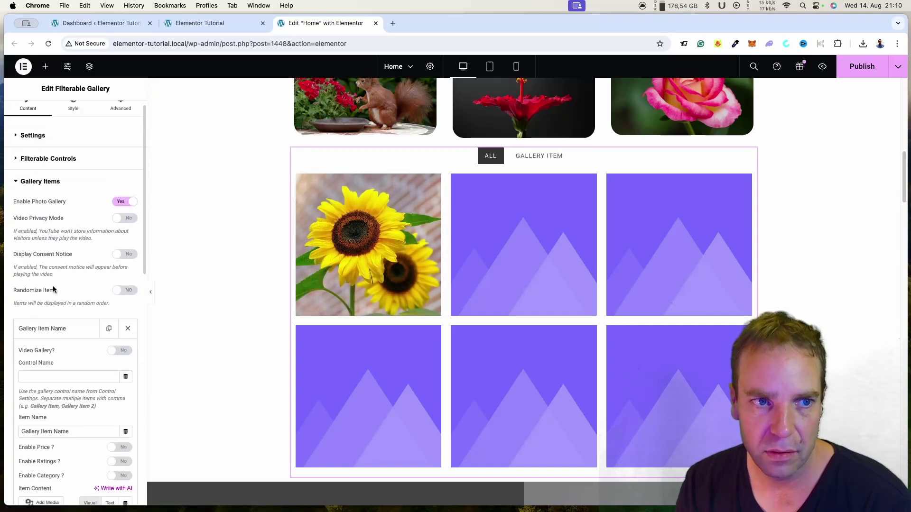
In the gallery Settings, try Link set to Media, then set it back to Buttons.
left_click(29, 146)
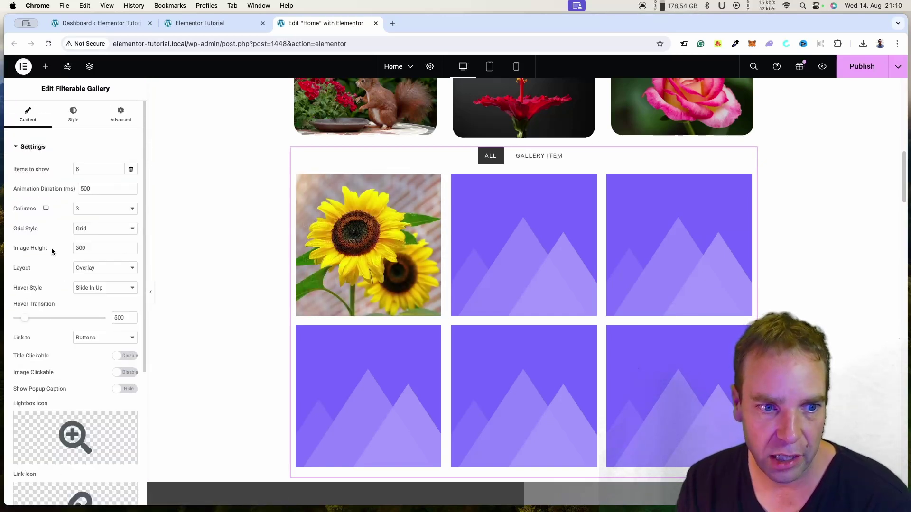
scroll(51, 266, "down", 5)
mouse_move(95, 320)
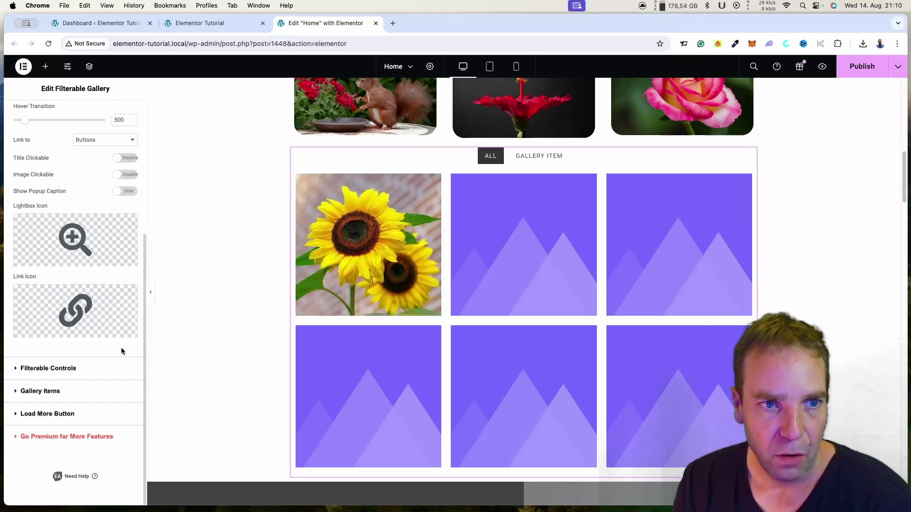
left_click(105, 139)
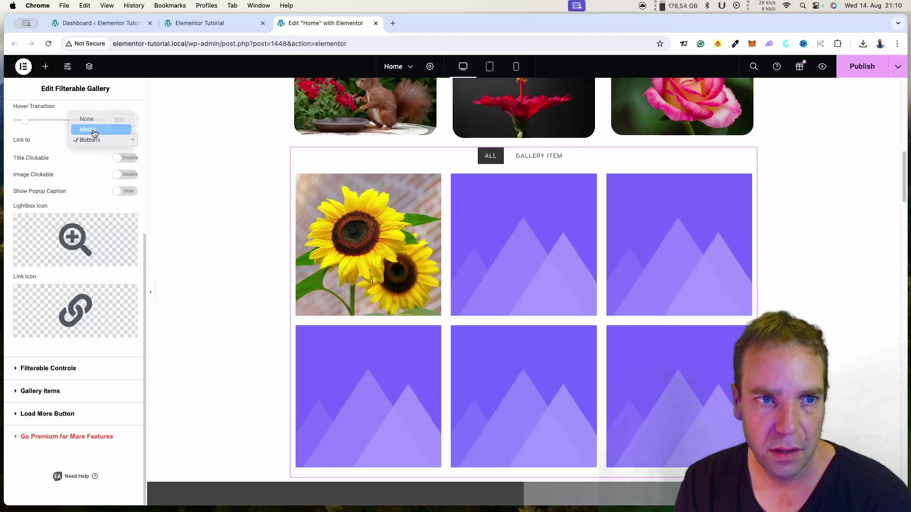
left_click(93, 133)
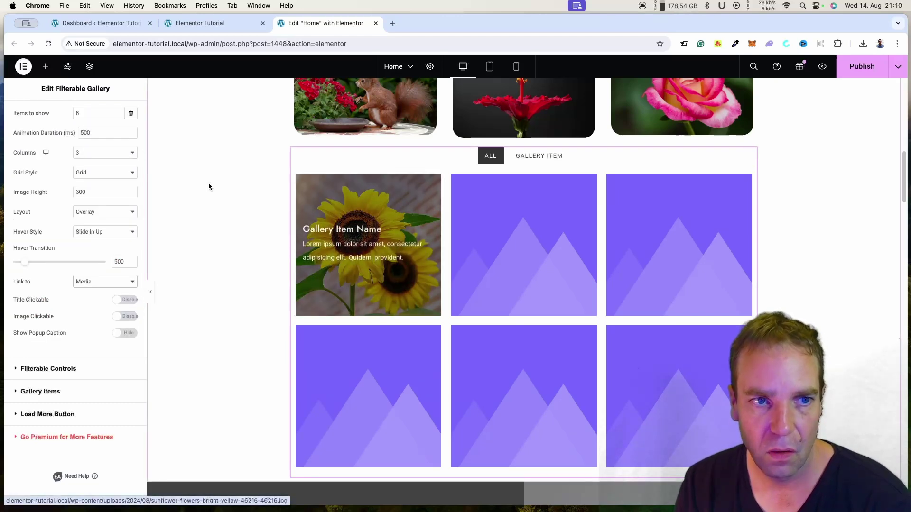
left_click(105, 283)
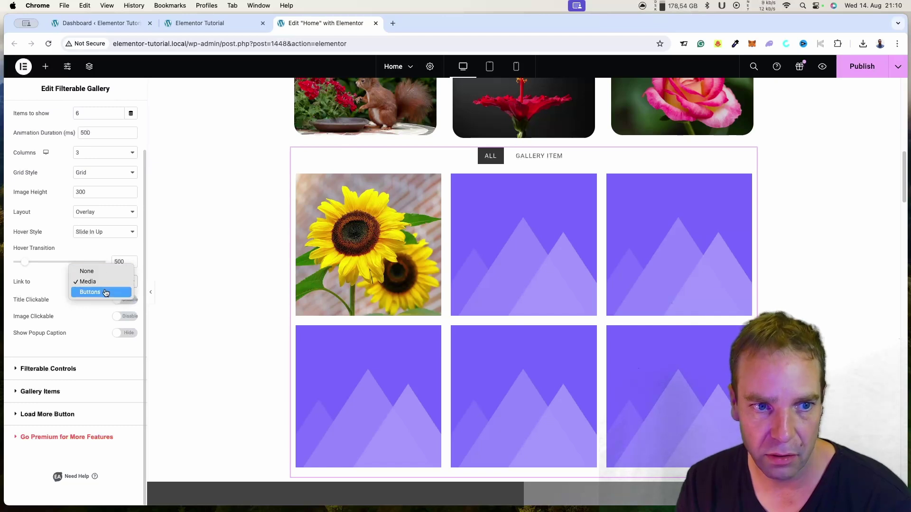
left_click(91, 292)
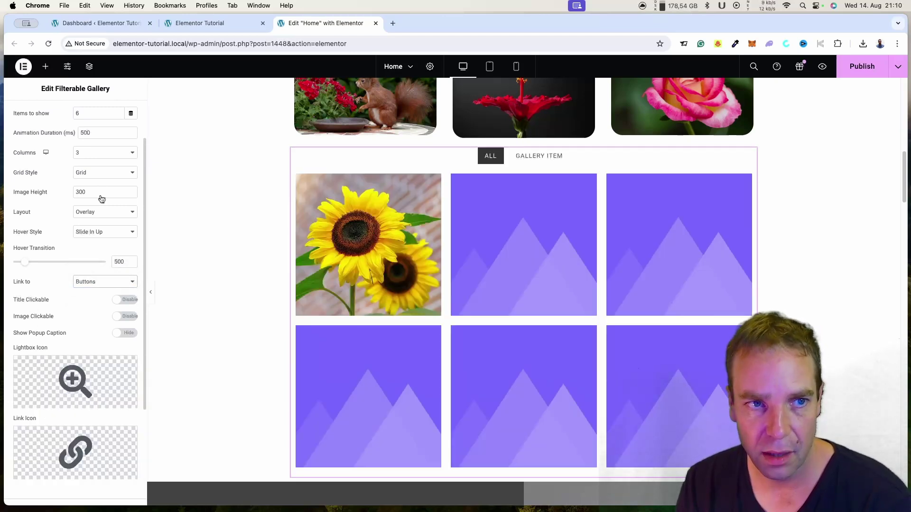
Bring up the widget library and scroll through the available elements.
left_click(46, 67)
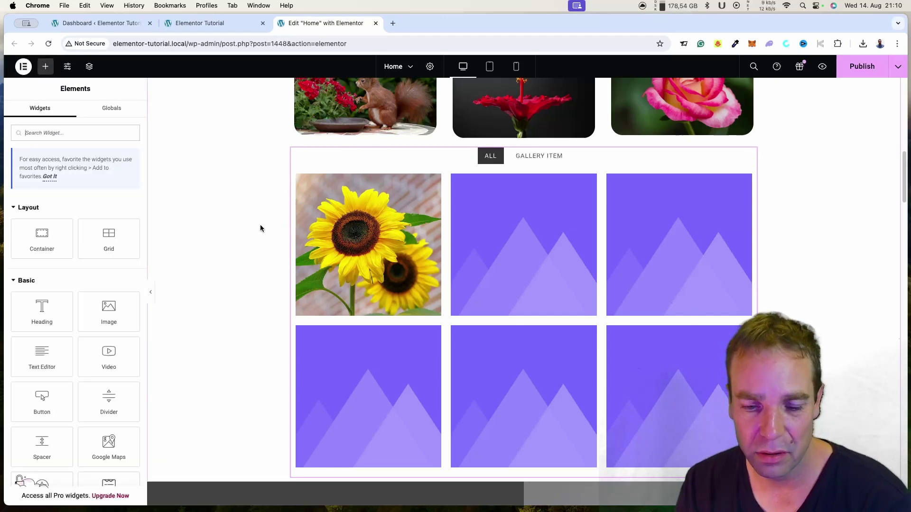
scroll(260, 227, "up", 2)
mouse_move(674, 294)
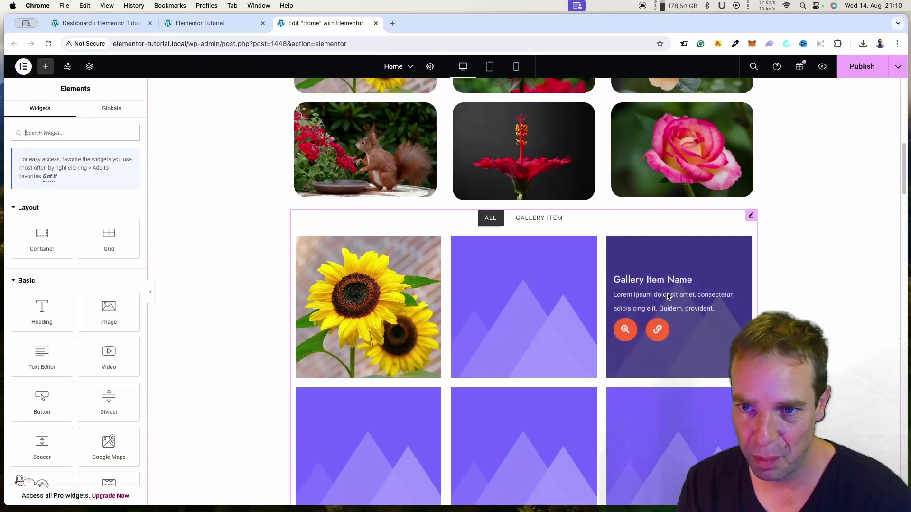
scroll(868, 313, "up", 4)
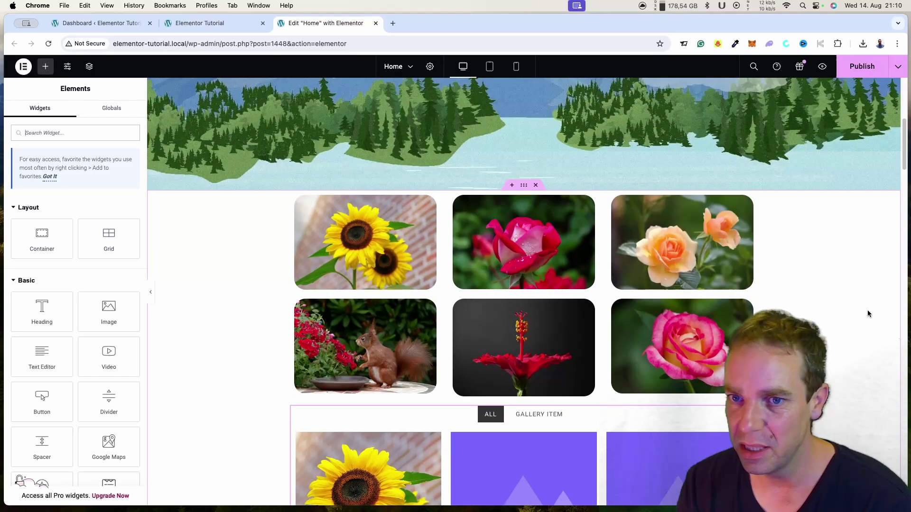
scroll(860, 311, "down", 9)
scroll(850, 313, "up", 7)
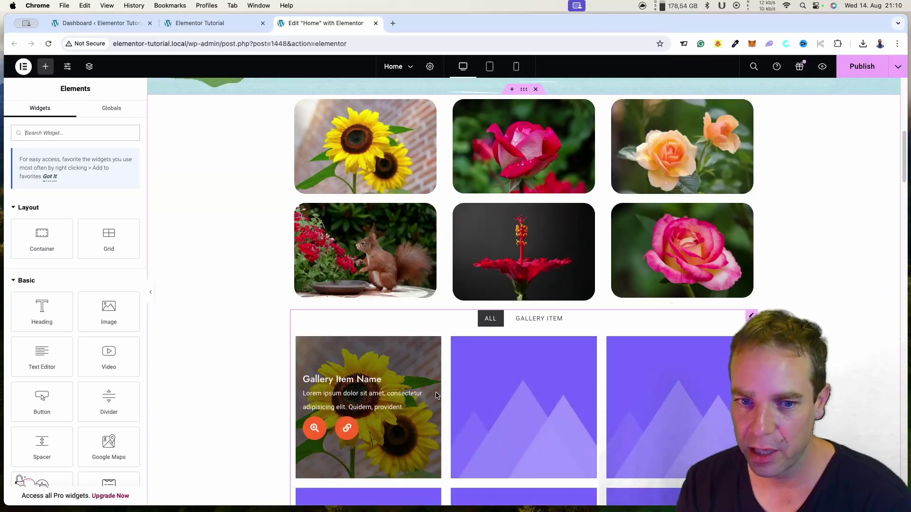
scroll(432, 400, "up", 1)
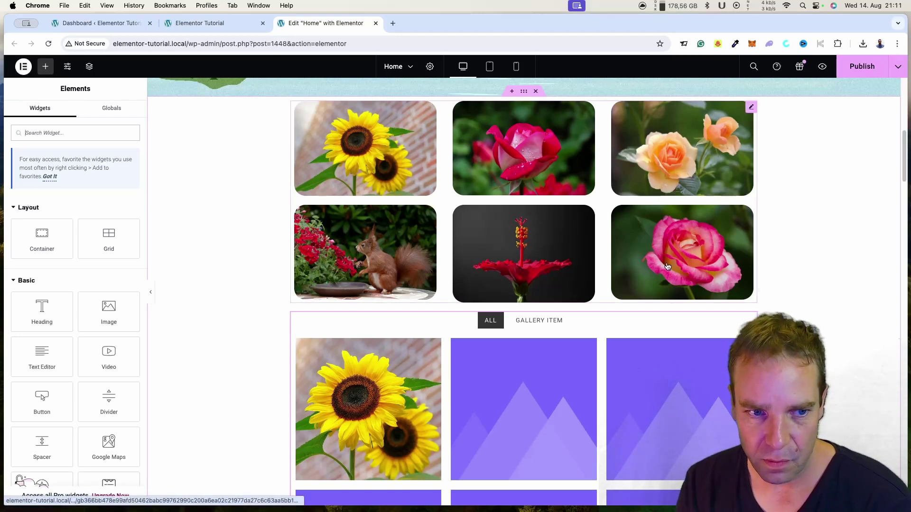
scroll(361, 251, "down", 1)
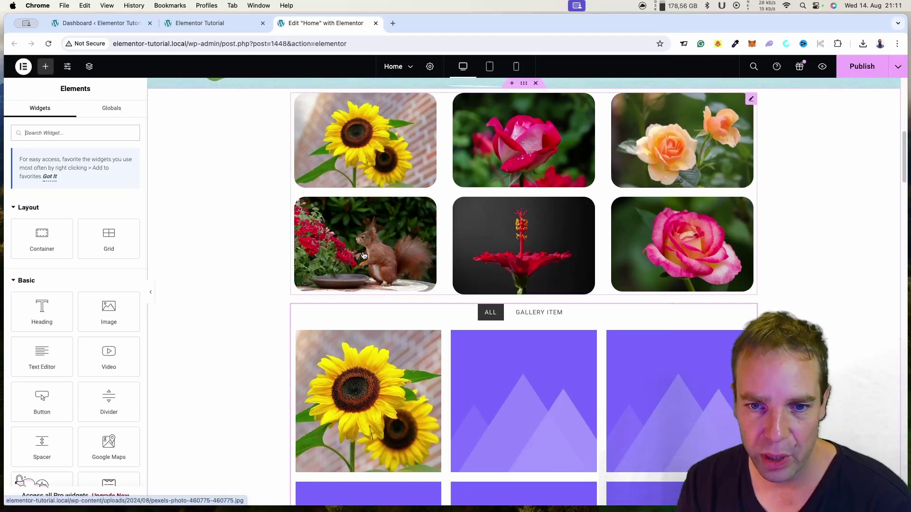
scroll(278, 246, "down", 7)
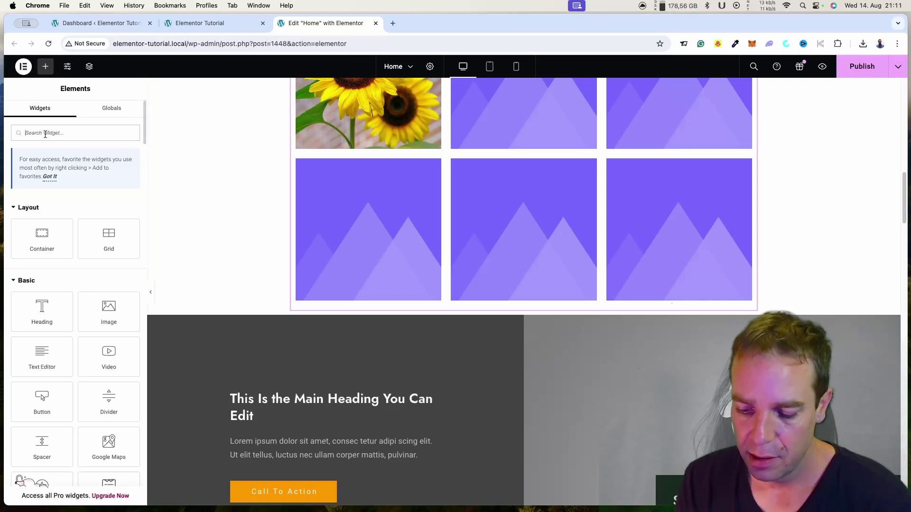
Search widgets for 'test' to list Testimonial, Testimonial Carousel and Testimonial Slider.
type("test")
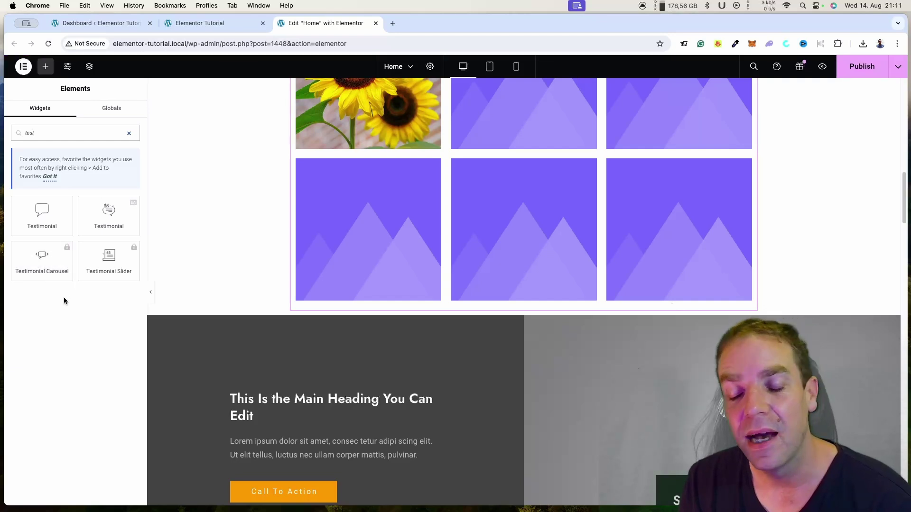
left_click(57, 25)
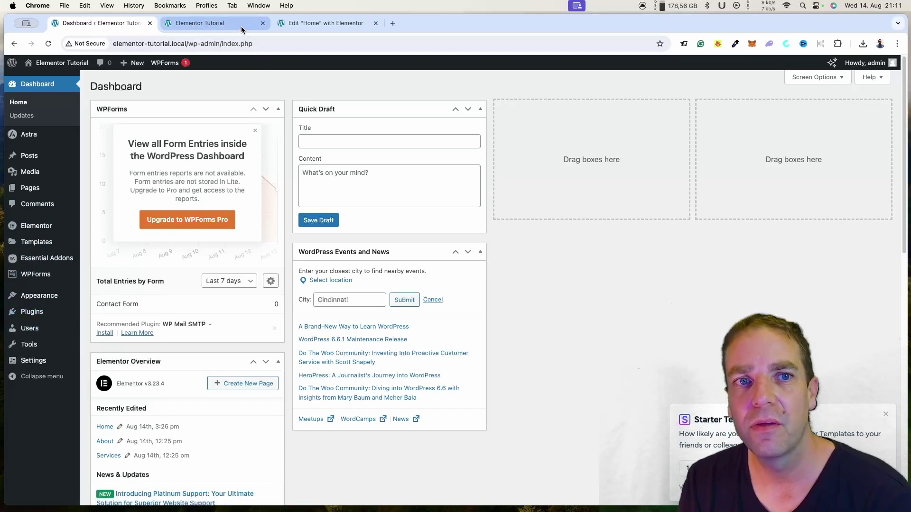
left_click(325, 24)
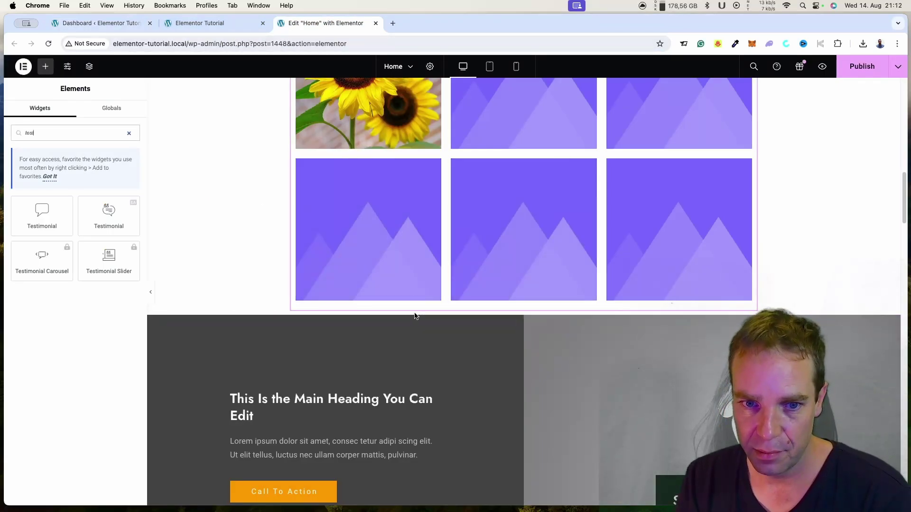
Place a Testimonial below the Filterable Gallery and set its avatar to the cow photo.
left_click_drag(109, 214, 415, 303)
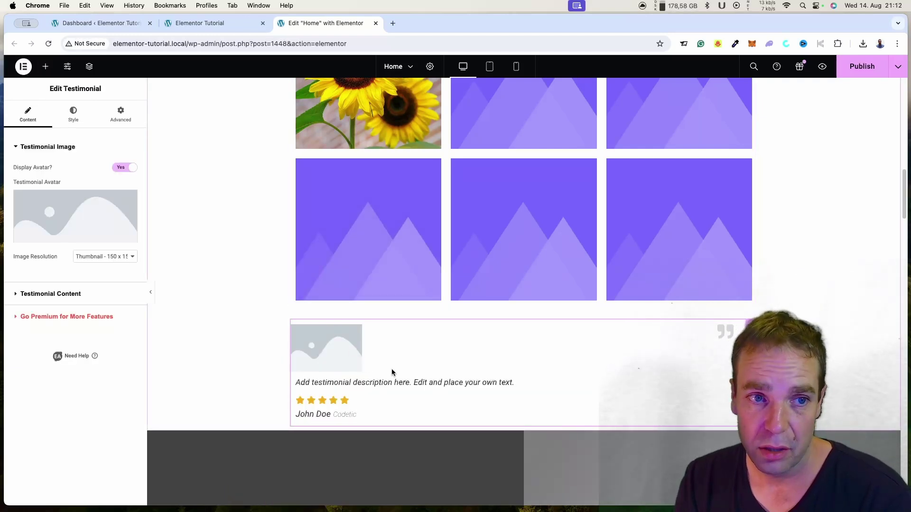
left_click(80, 212)
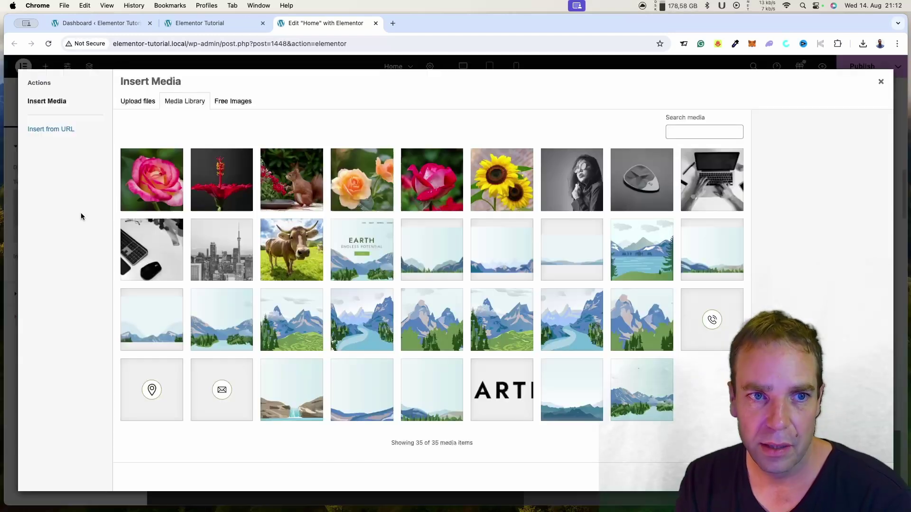
left_click(297, 244)
key("Return")
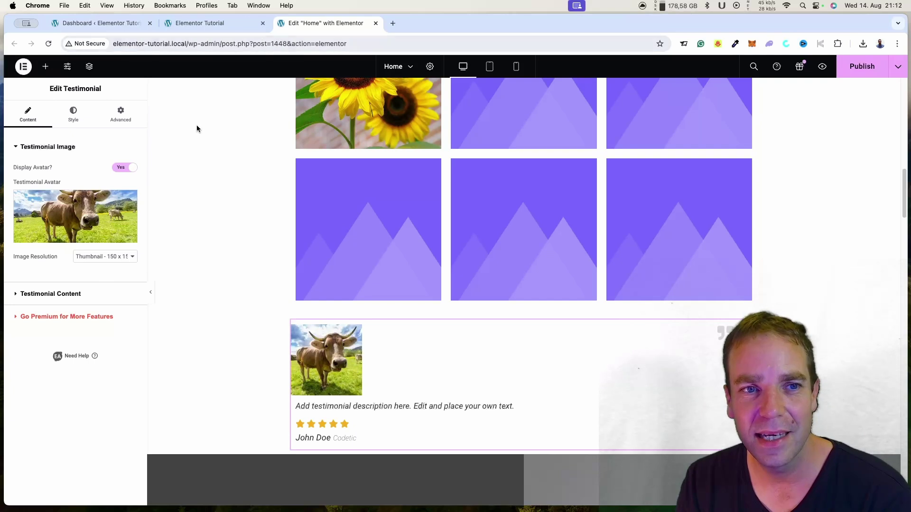
left_click(46, 67)
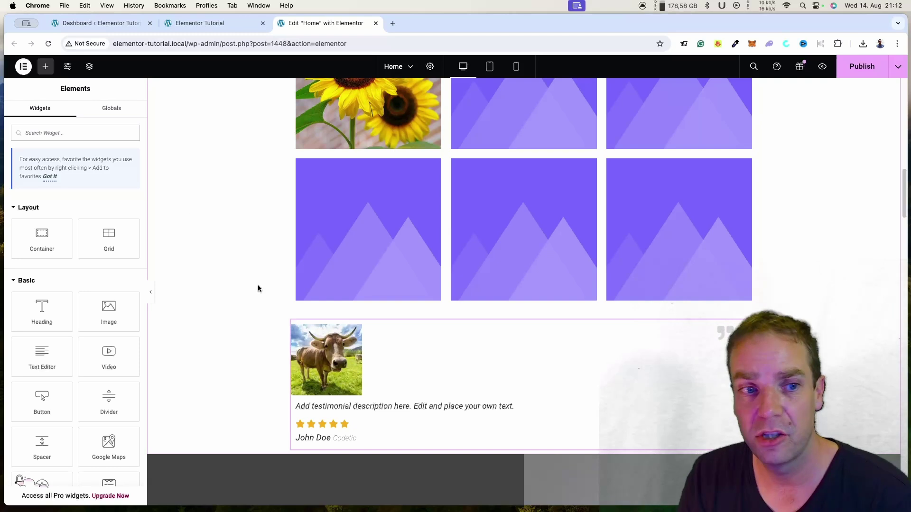
Drag an empty Container onto the canvas between the Filterable Gallery and the cow Testimonial.
left_click_drag(39, 231, 528, 326)
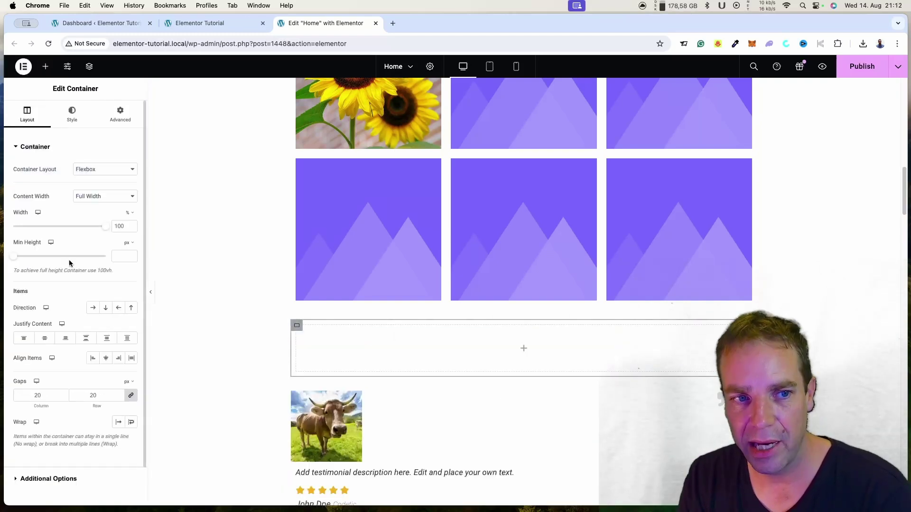
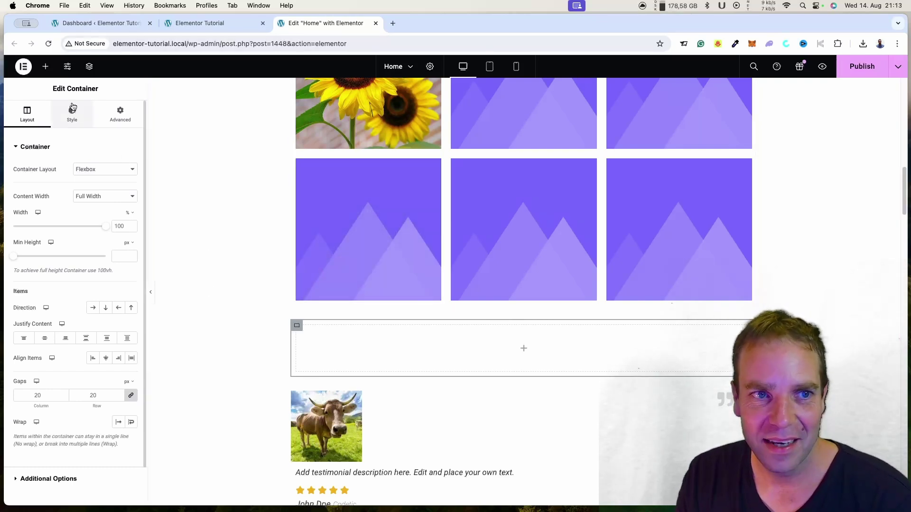
Nest a container in the empty container, duplicate it, and set the outer container's Direction to Row.
left_click(45, 67)
left_click_drag(42, 237, 470, 343)
right_click(299, 338)
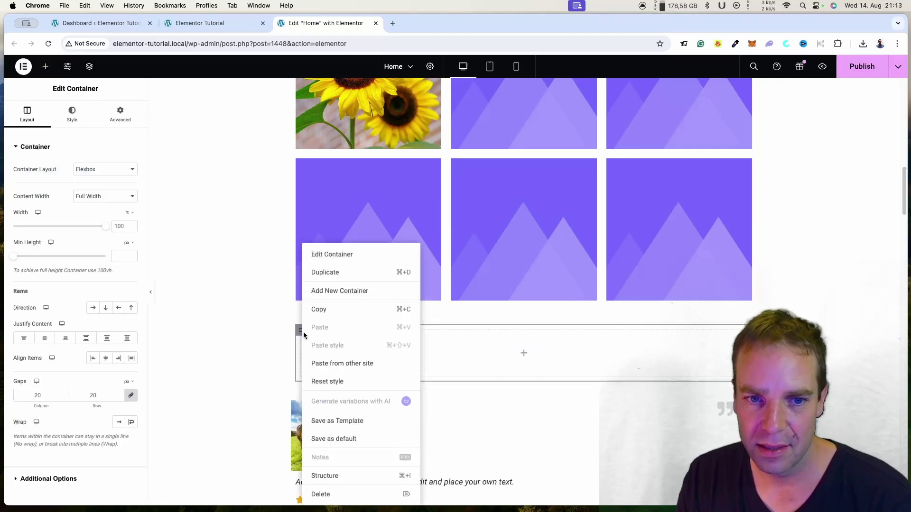
left_click(331, 271)
left_click(294, 327)
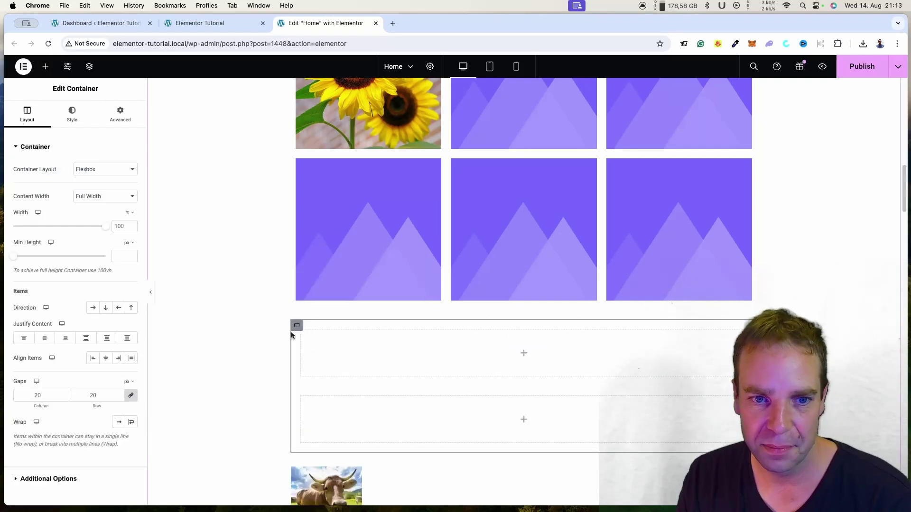
left_click(93, 308)
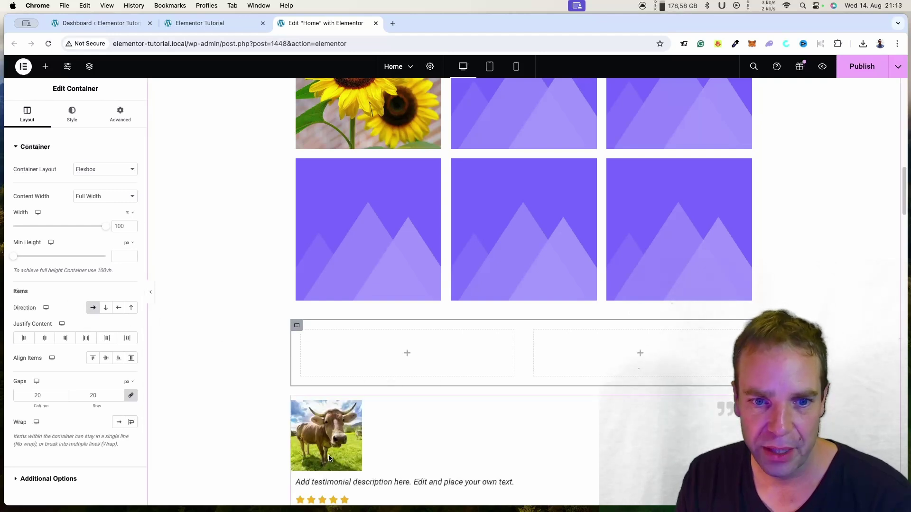
scroll(696, 407, "down", 3)
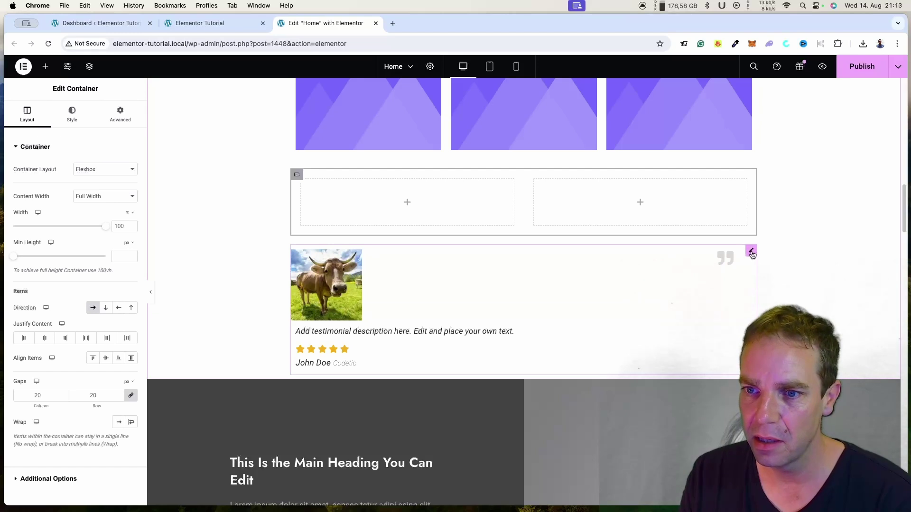
Move the cow testimonial into the left column and paste a copy into the right column.
left_click_drag(752, 254, 442, 204)
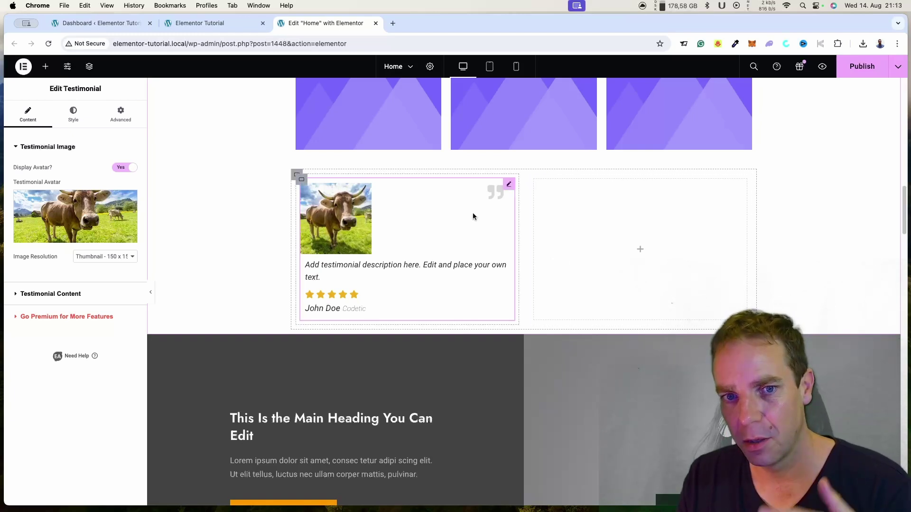
right_click(509, 186)
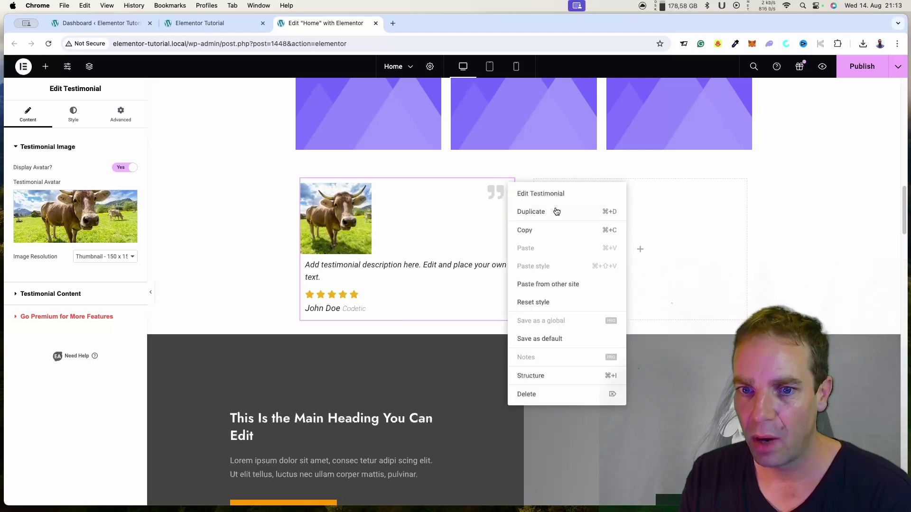
left_click(549, 231)
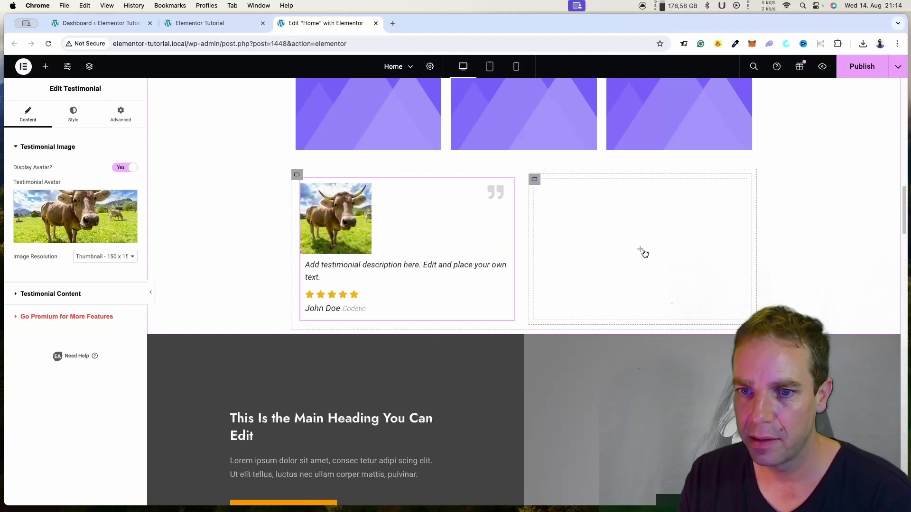
right_click(642, 251)
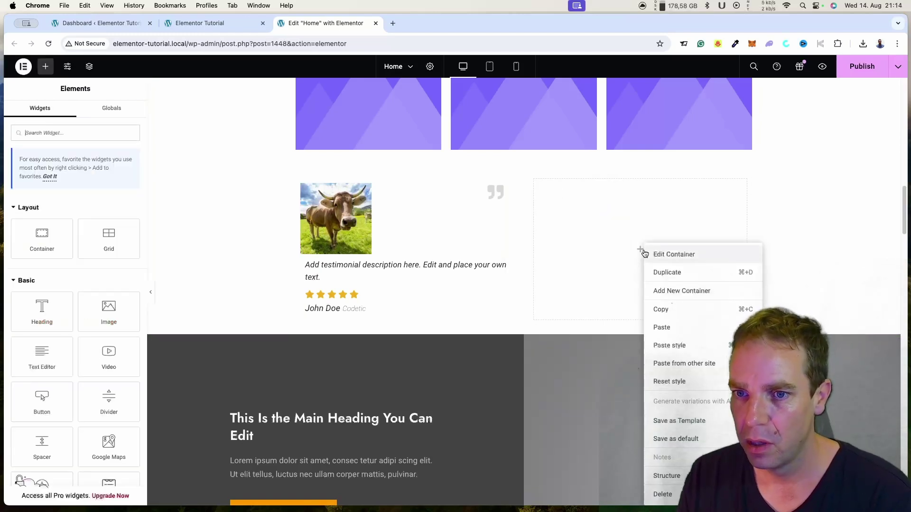
left_click(680, 326)
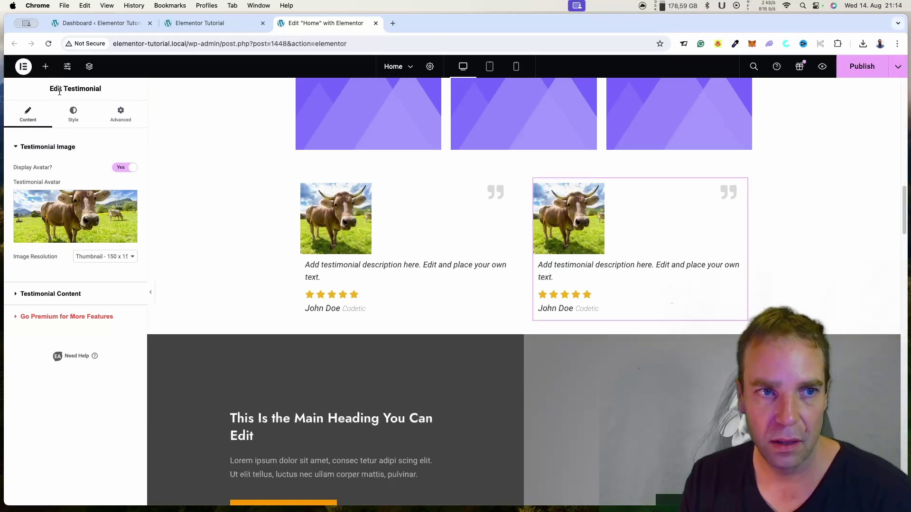
Search widgets for 'slider' and place an Image Carousel above the testimonials.
left_click(46, 67)
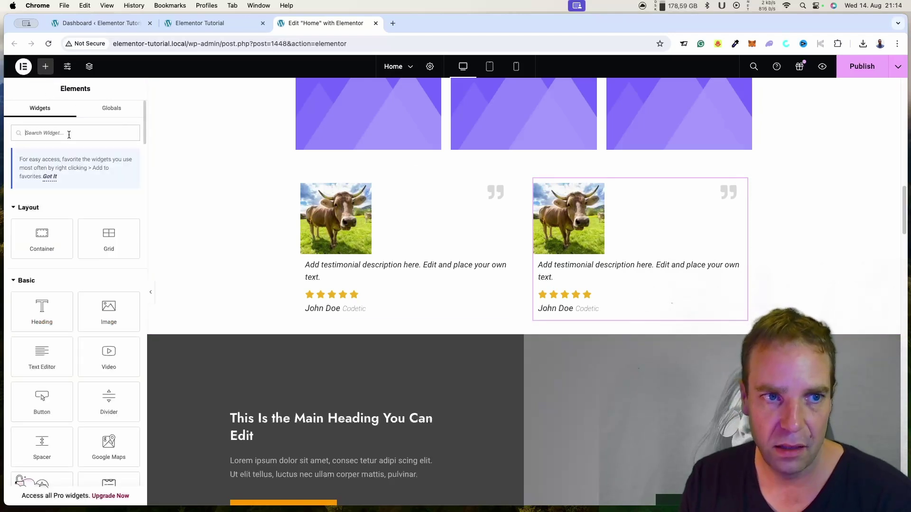
type("s")
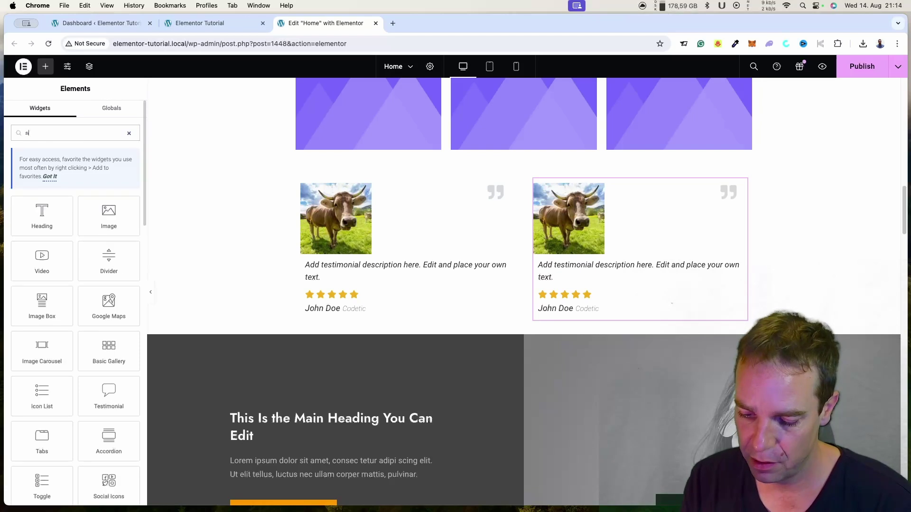
type("lider")
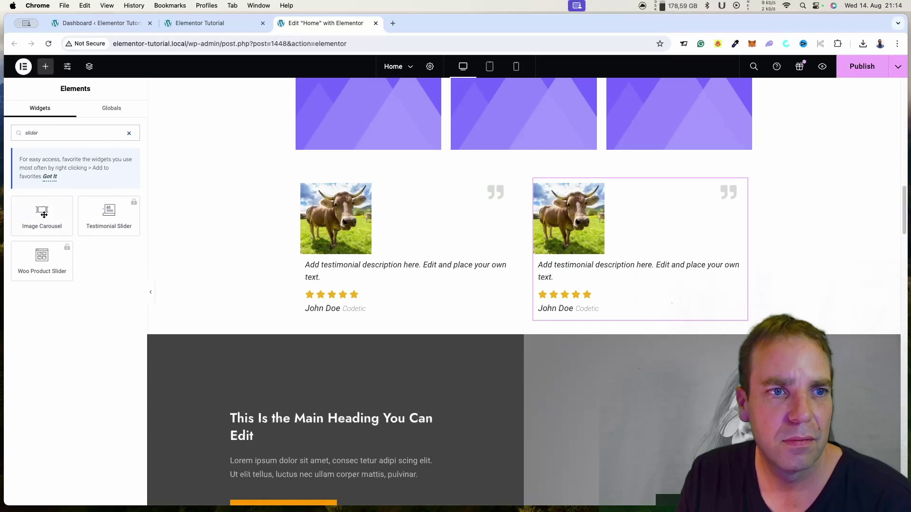
left_click_drag(43, 215, 471, 159)
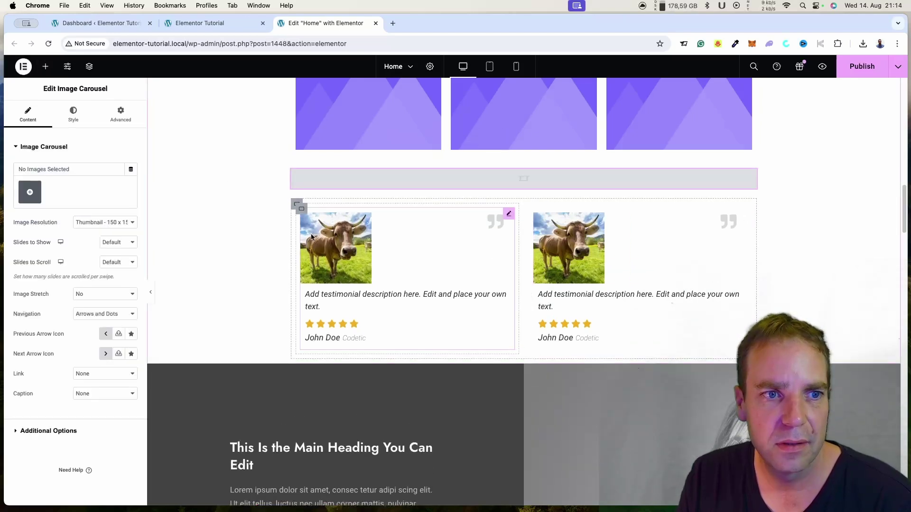
Fill the carousel with a gallery of the hibiscus, squirrel, orange rose, red rose and sunflower photos.
left_click(32, 192)
left_click(221, 185)
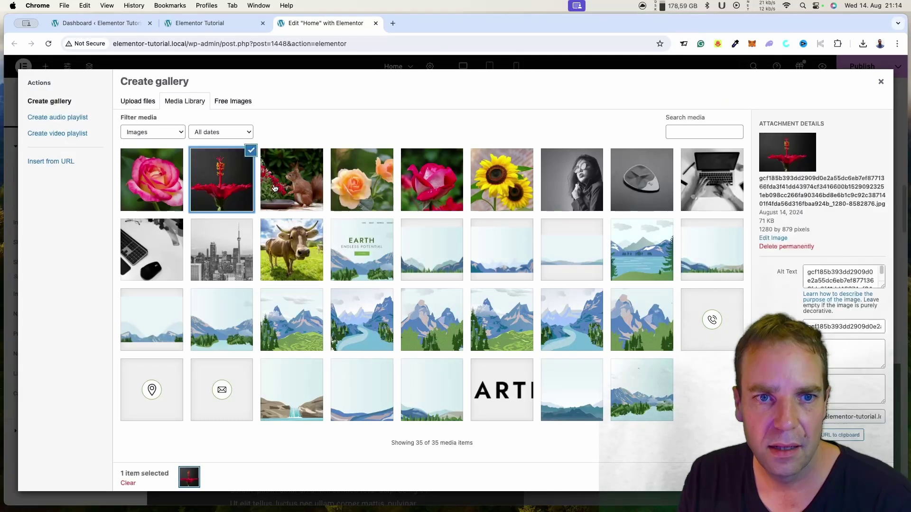
left_click(292, 185)
left_click(350, 193)
left_click(432, 189)
left_click(502, 189)
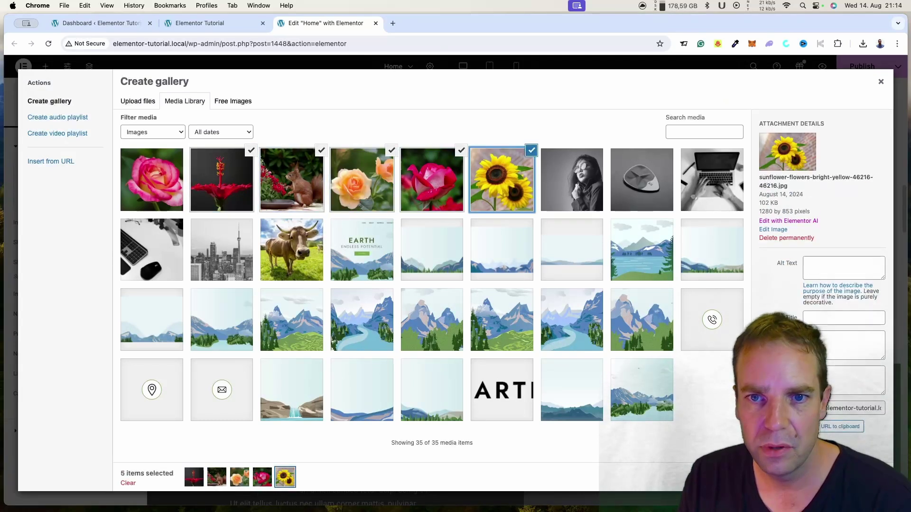
left_click(849, 476)
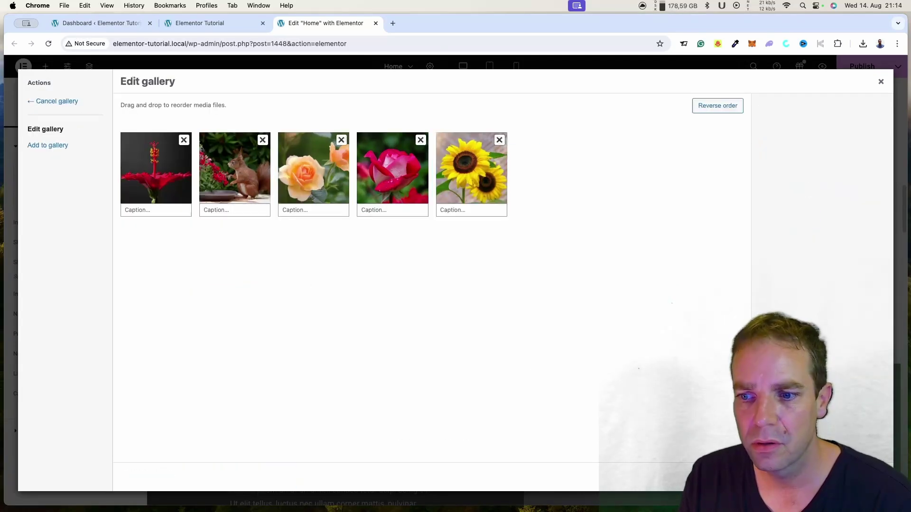
left_click(849, 476)
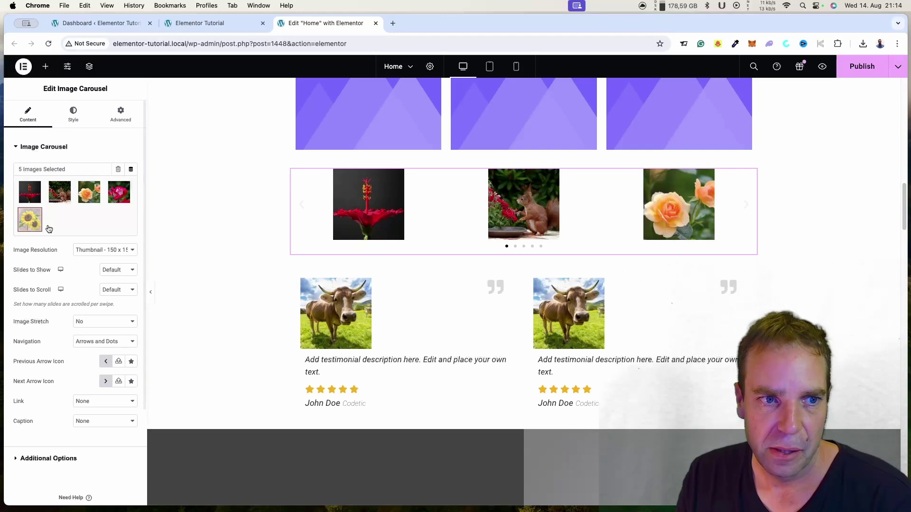
Set the carousel's Image Resolution to Medium - 300 x 300 and Slides to Show to 3.
left_click(111, 250)
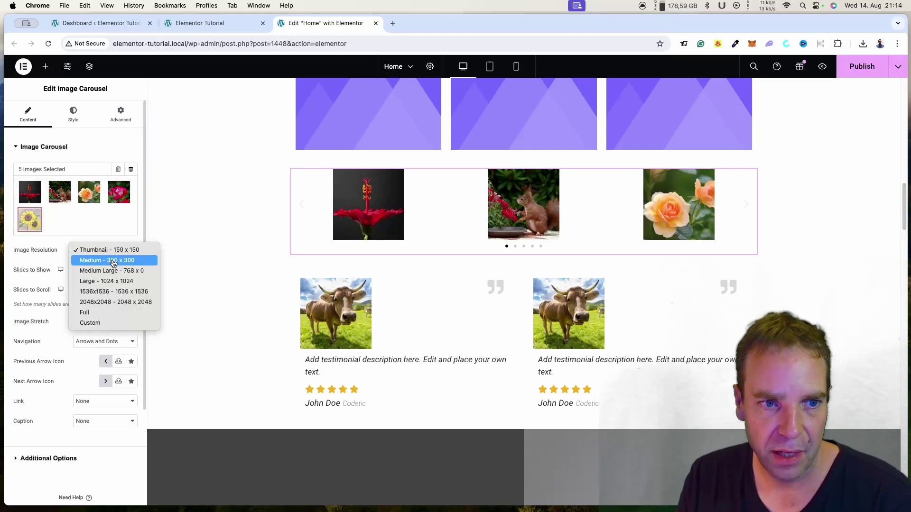
left_click(113, 260)
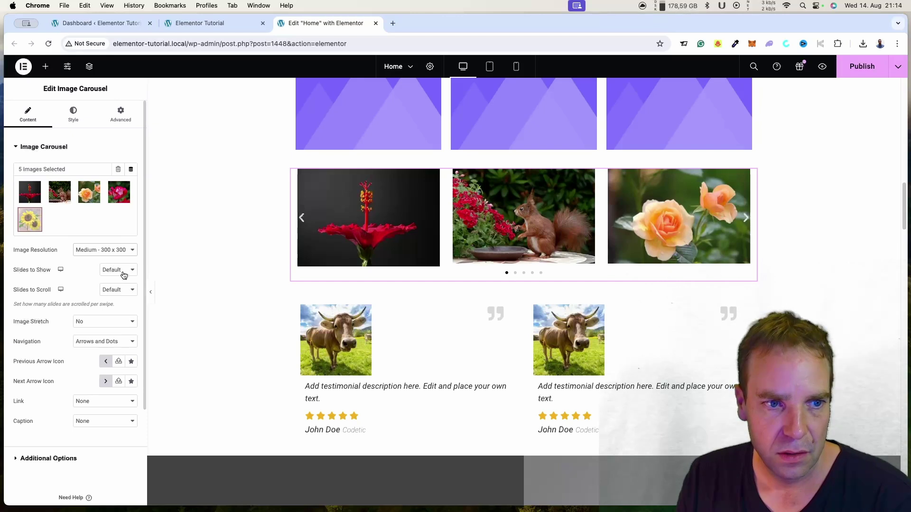
left_click(128, 276)
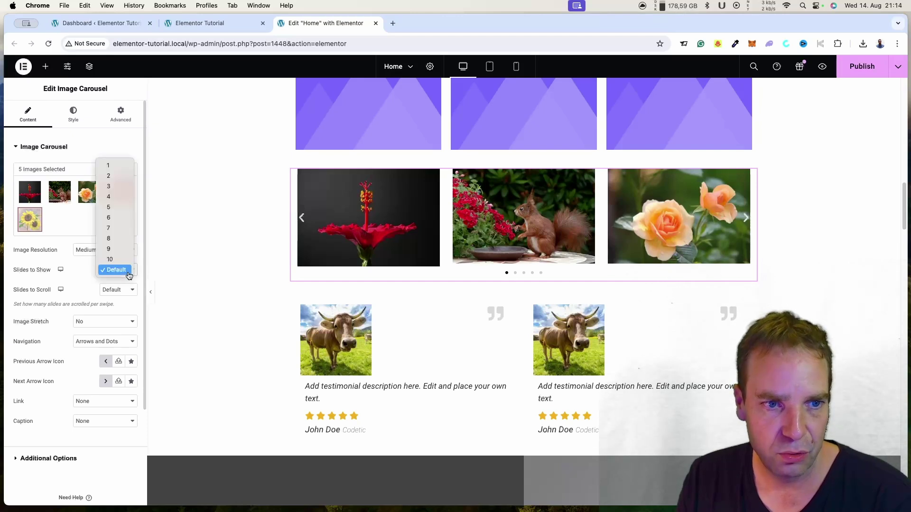
left_click(120, 186)
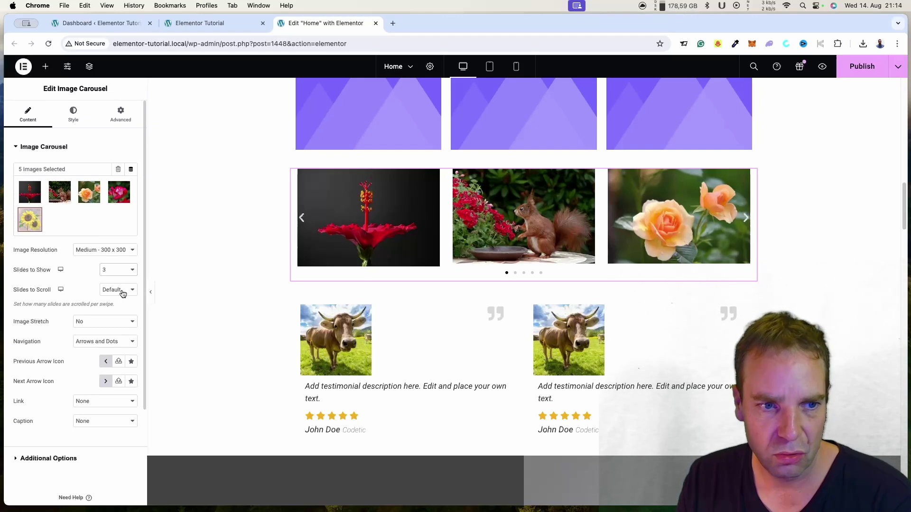
Try Image Stretch set to Yes, then set it back to No.
left_click(80, 322)
left_click(97, 332)
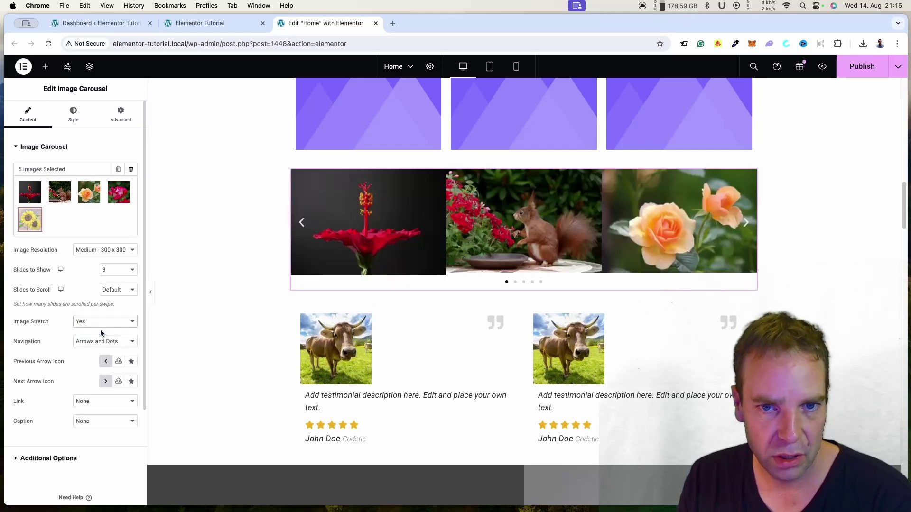
left_click(103, 322)
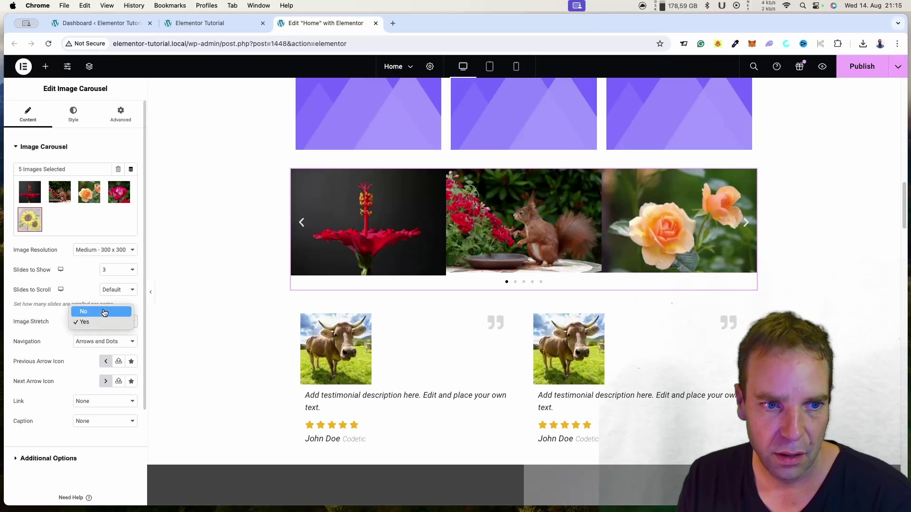
left_click(104, 312)
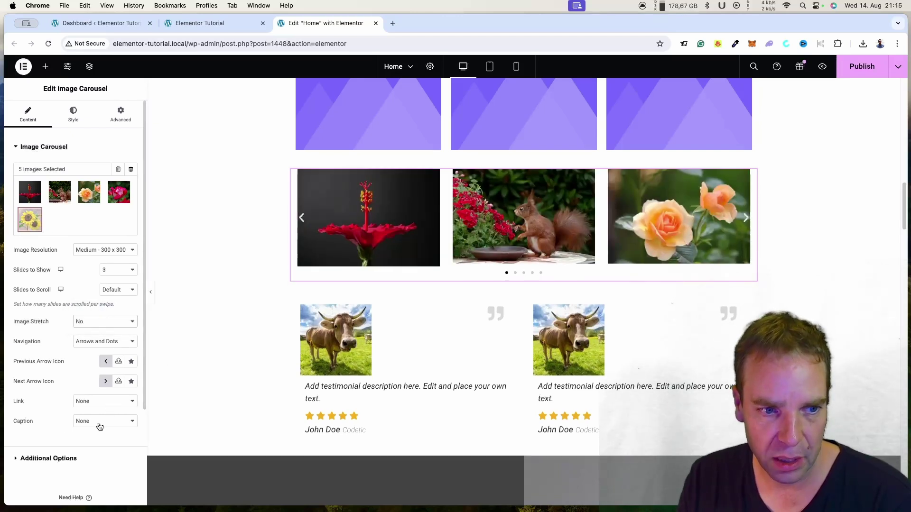
left_click(43, 460)
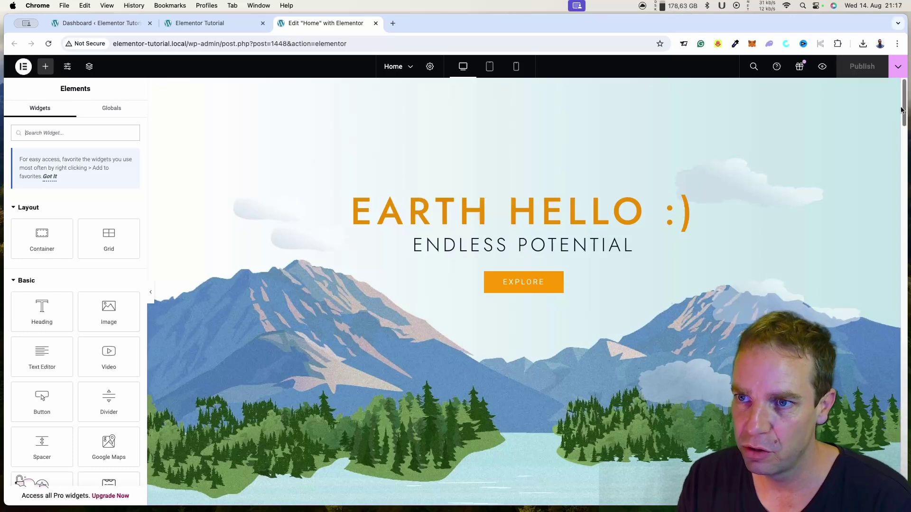
Add a single-column Flexbox container below the dark call-to-action section.
left_click_drag(903, 105, 904, 268)
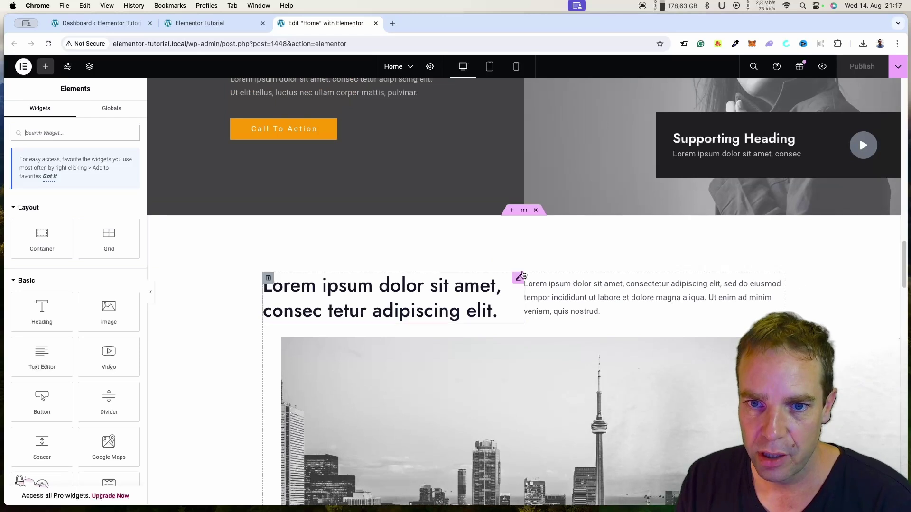
left_click(512, 210)
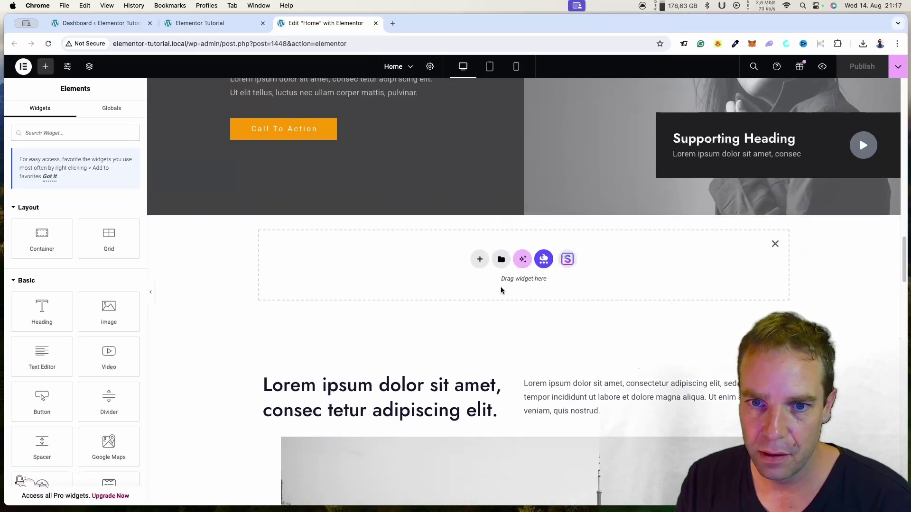
left_click(483, 262)
left_click(494, 290)
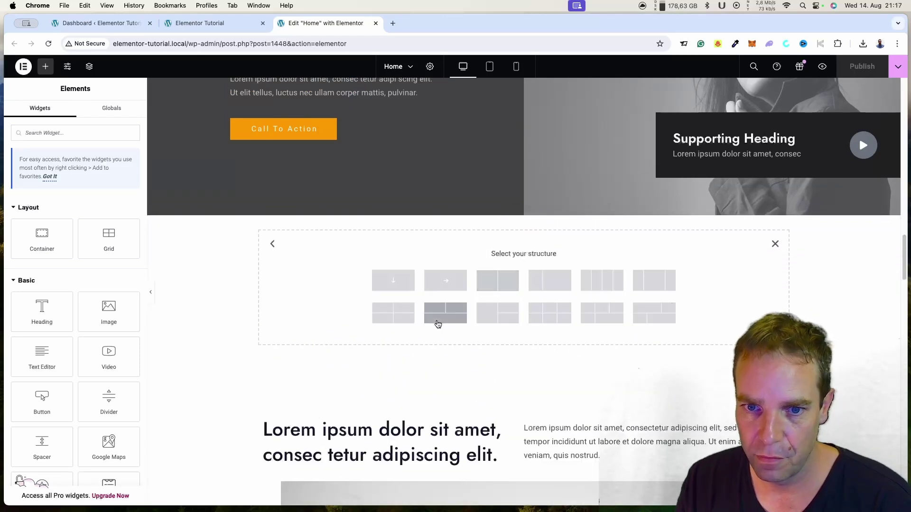
left_click(407, 285)
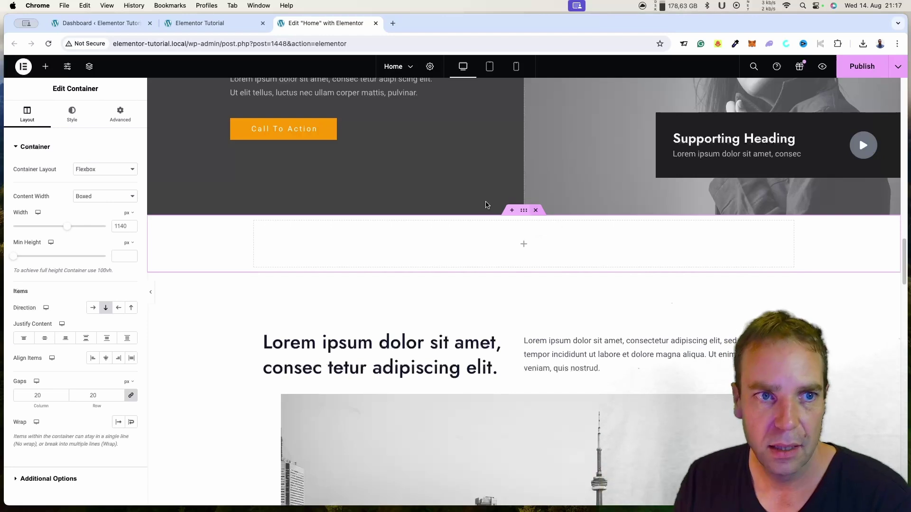
Give the container a Classic teal background colour (#0C7AA3).
left_click(70, 121)
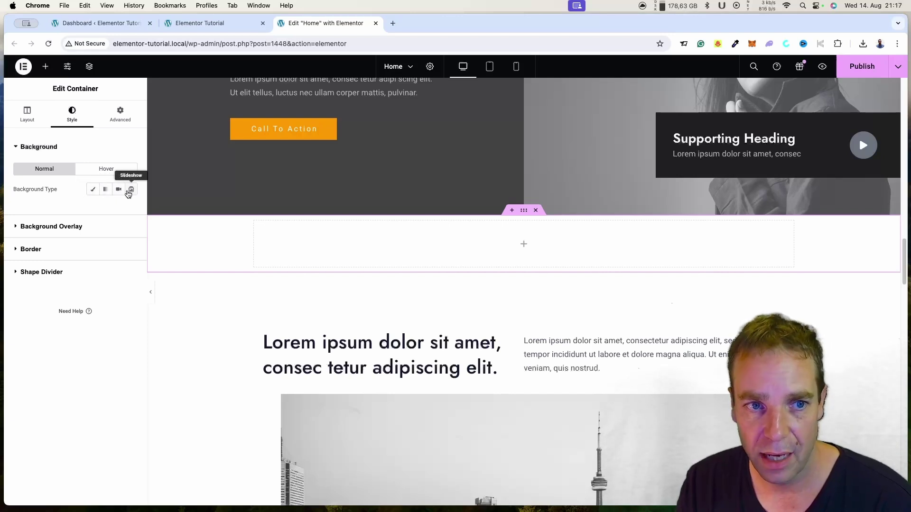
left_click(94, 191)
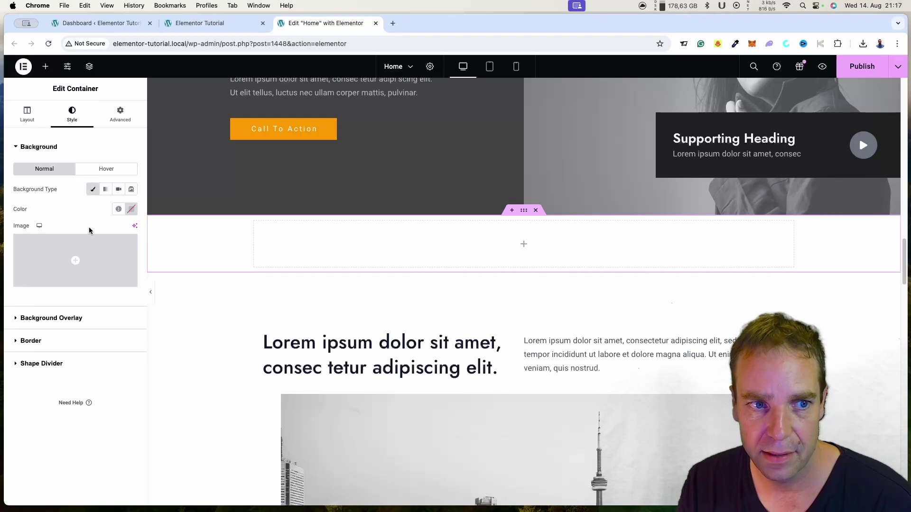
mouse_move(88, 254)
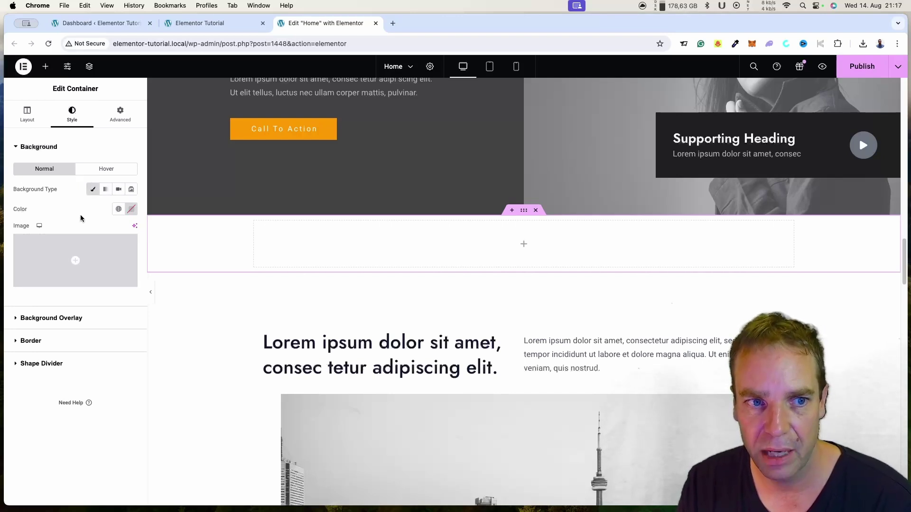
left_click(131, 209)
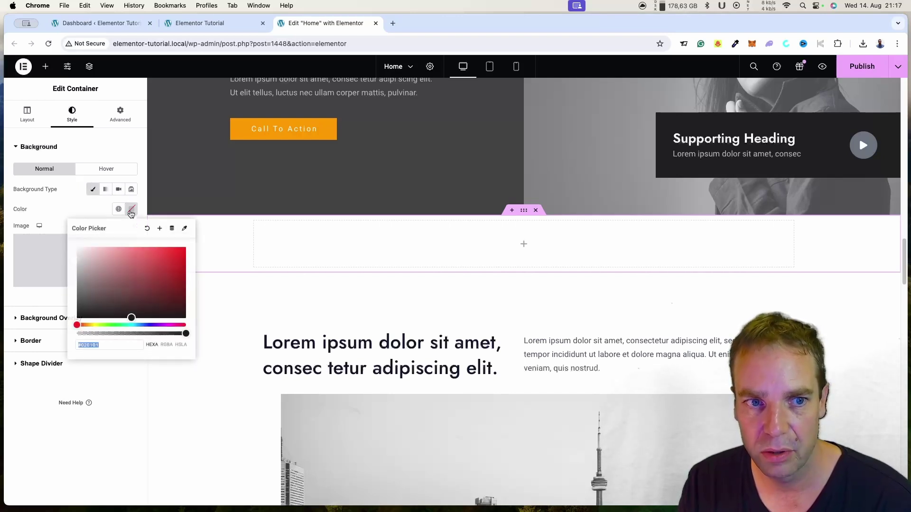
left_click(136, 325)
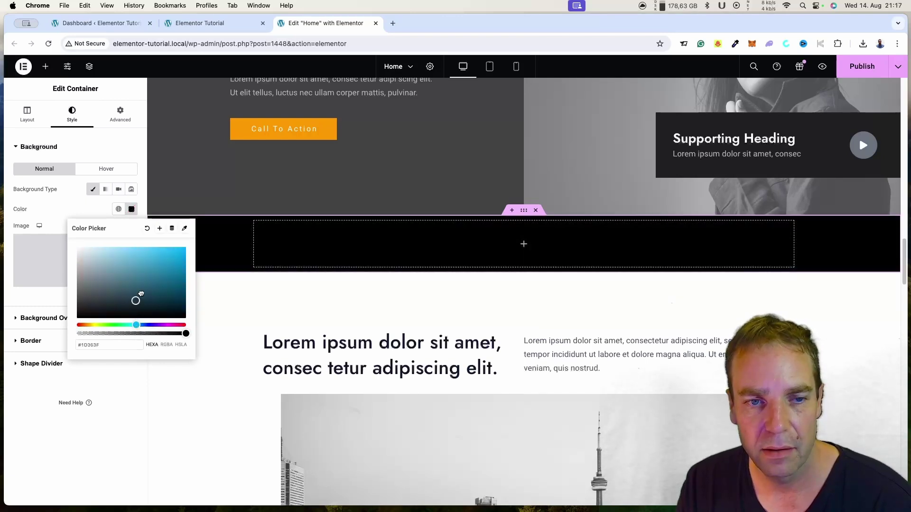
left_click_drag(137, 298, 178, 274)
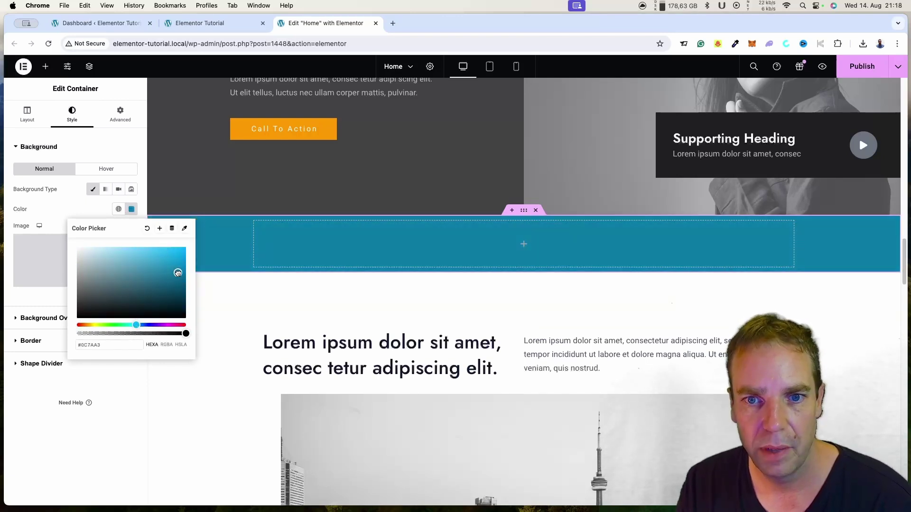
left_click(76, 212)
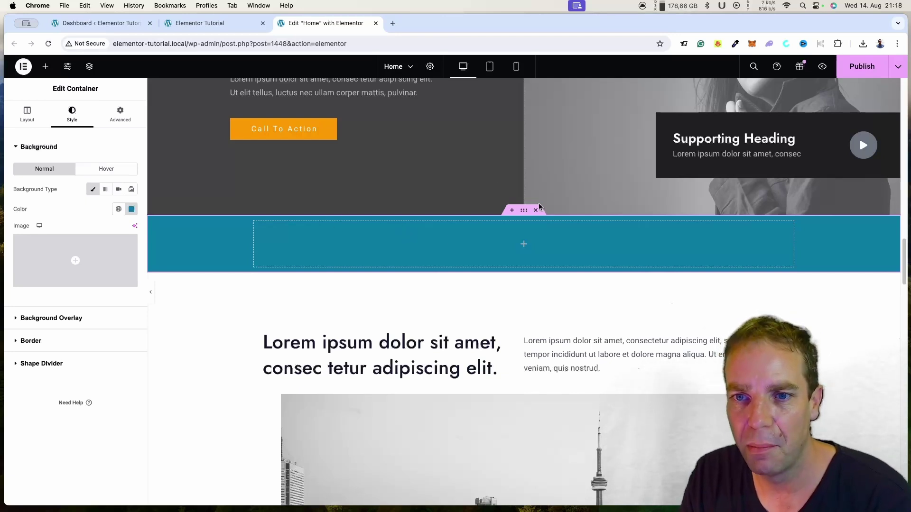
On the Hover state, set a Classic bright red background colour (#FA1515).
left_click(102, 171)
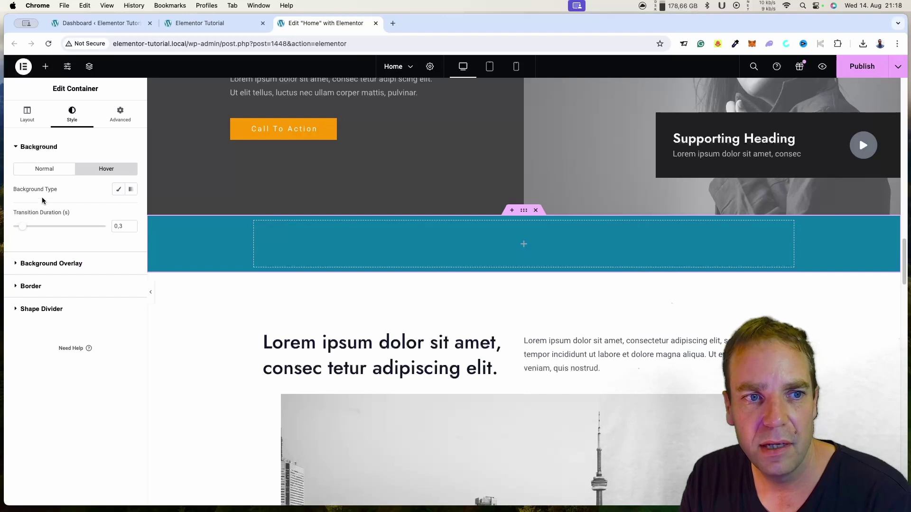
left_click(119, 189)
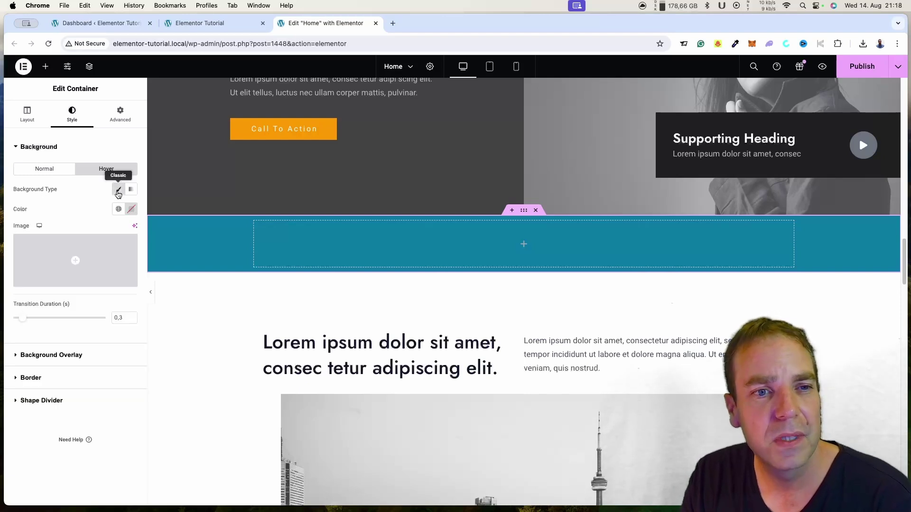
left_click(129, 211)
left_click_drag(146, 267, 178, 248)
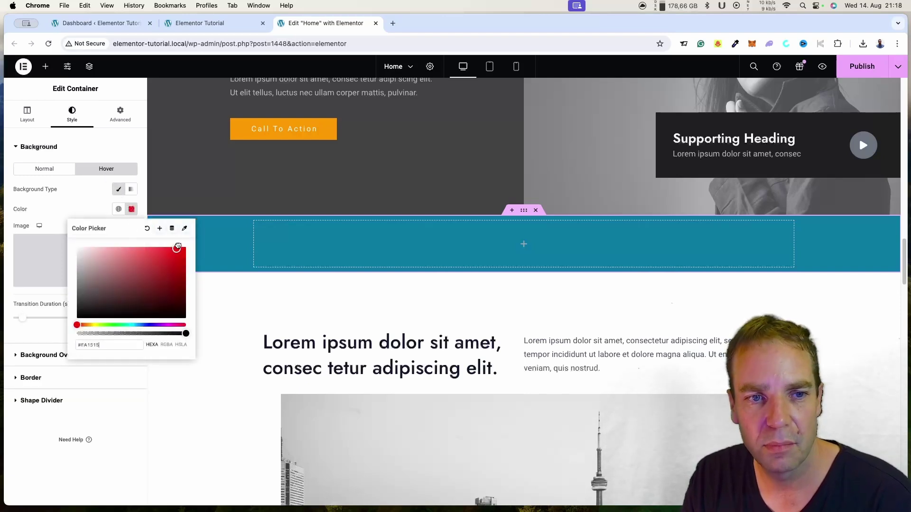
left_click(60, 206)
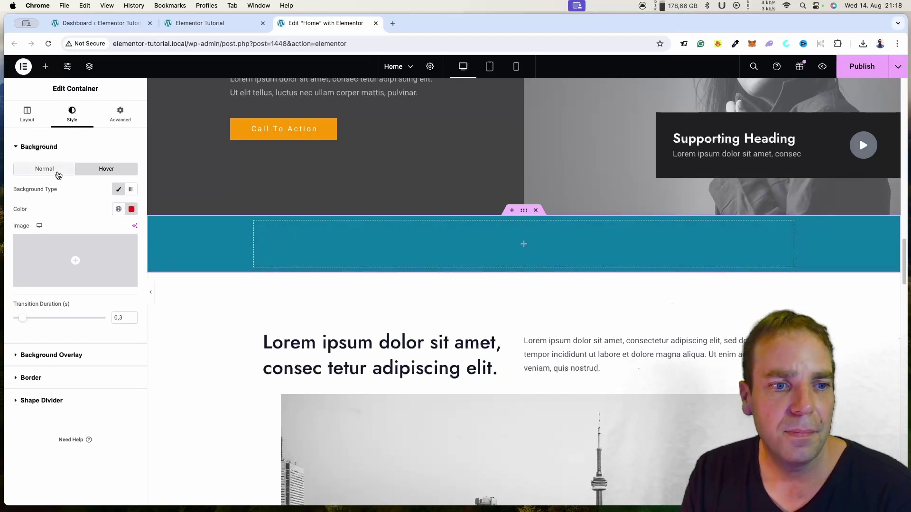
Revert the red hover colour via the 'Container Background Type Edited' History entry.
left_click(23, 67)
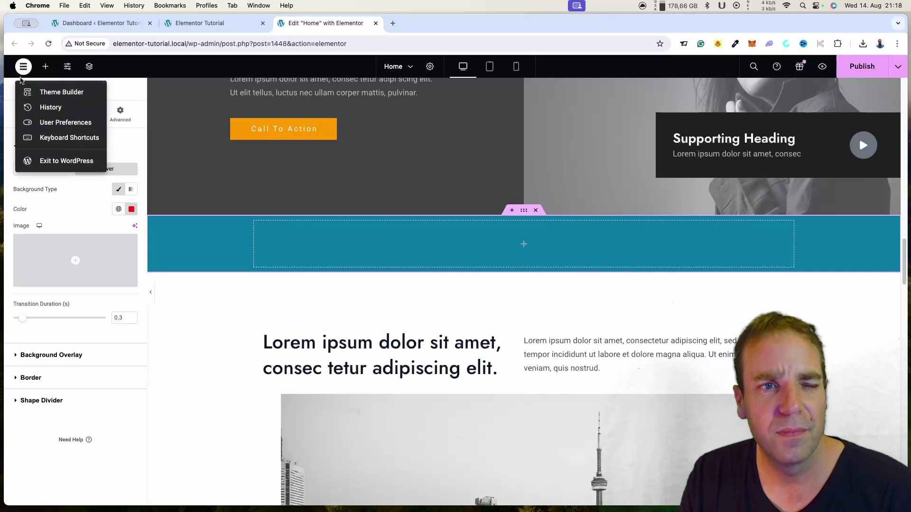
left_click(46, 106)
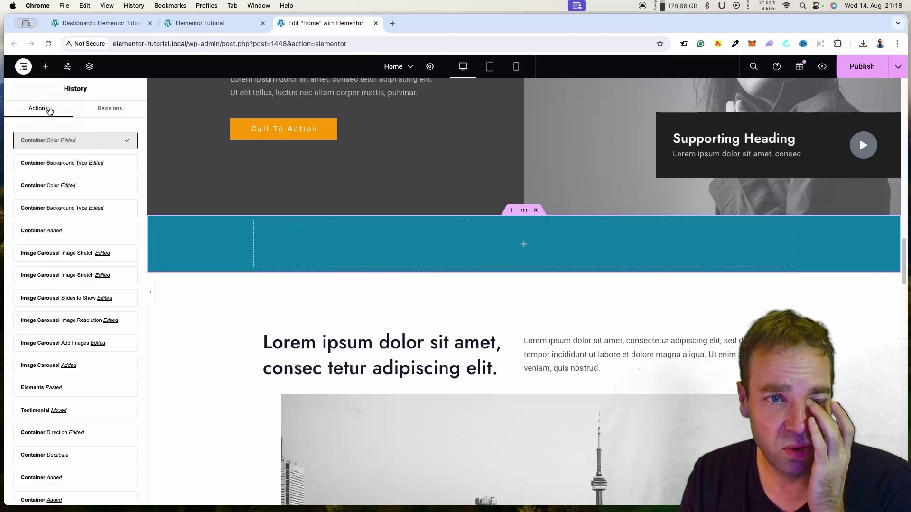
left_click(55, 164)
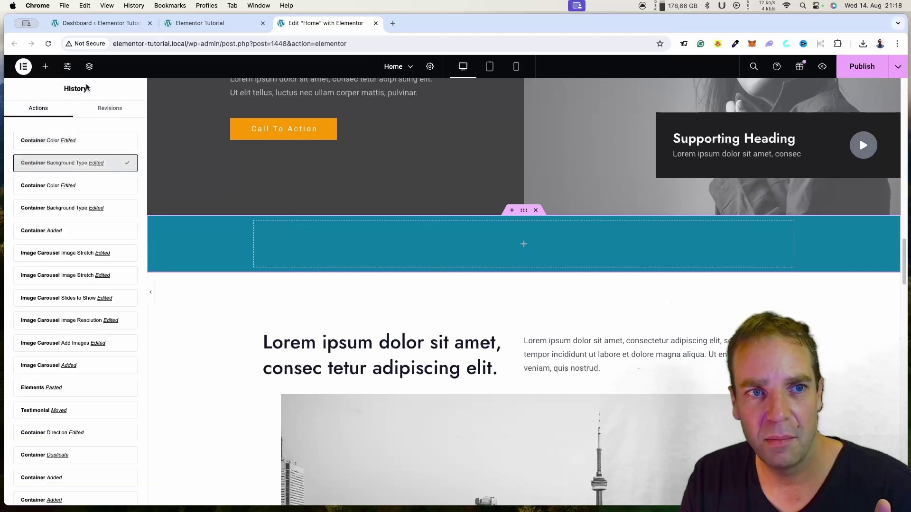
left_click(45, 66)
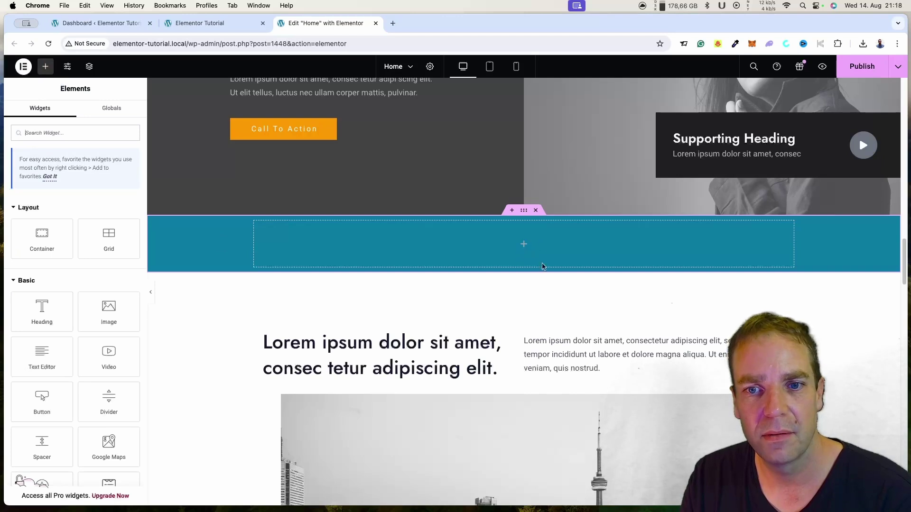
Reselect the teal container and switch its Background Type to Video.
left_click(575, 249)
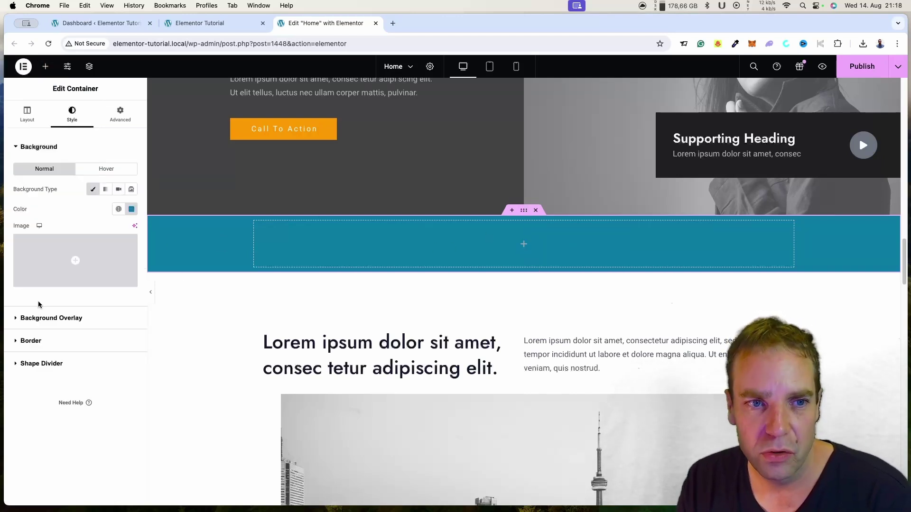
mouse_move(57, 262)
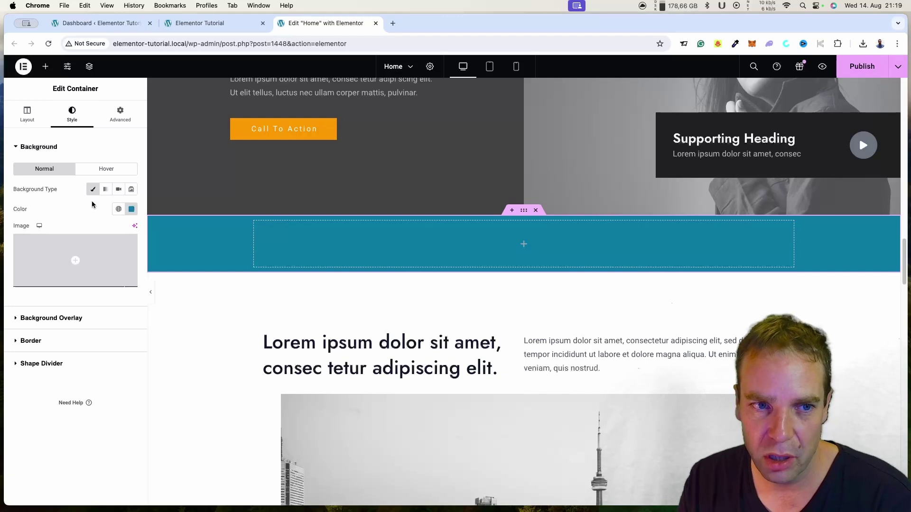
left_click(105, 190)
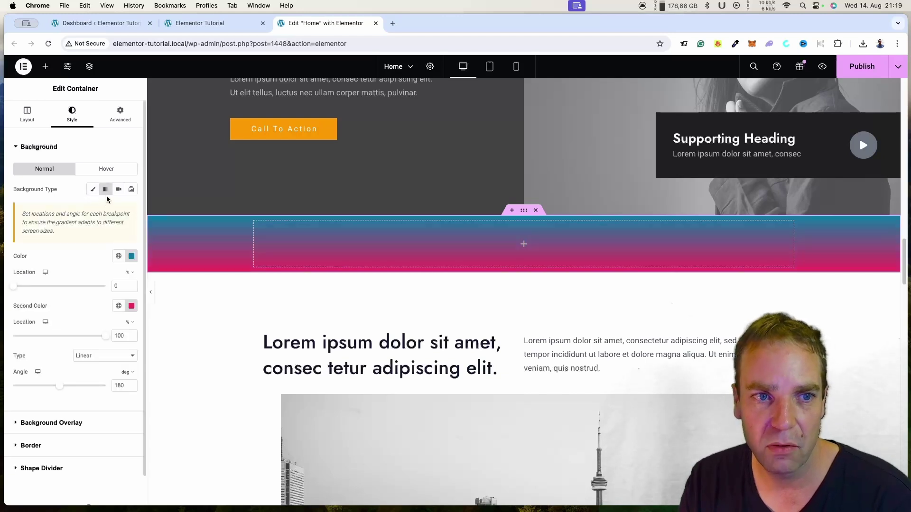
left_click(102, 190)
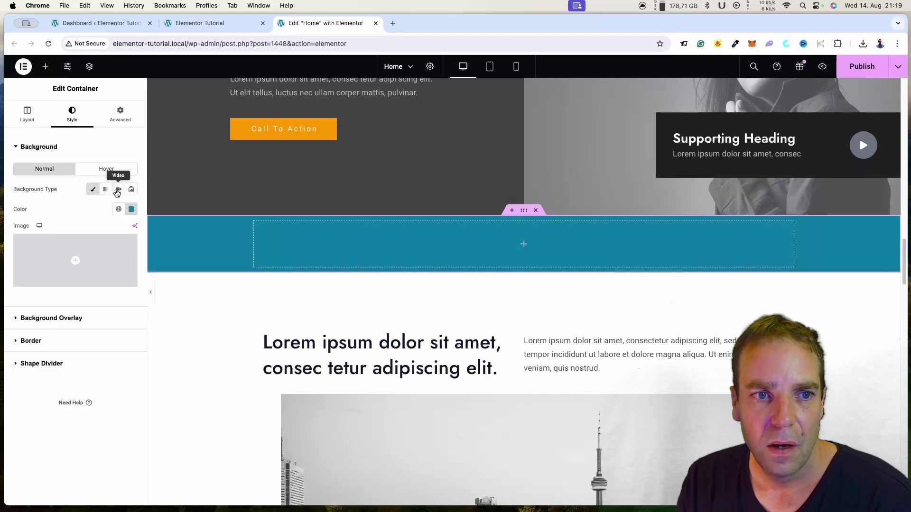
left_click(118, 191)
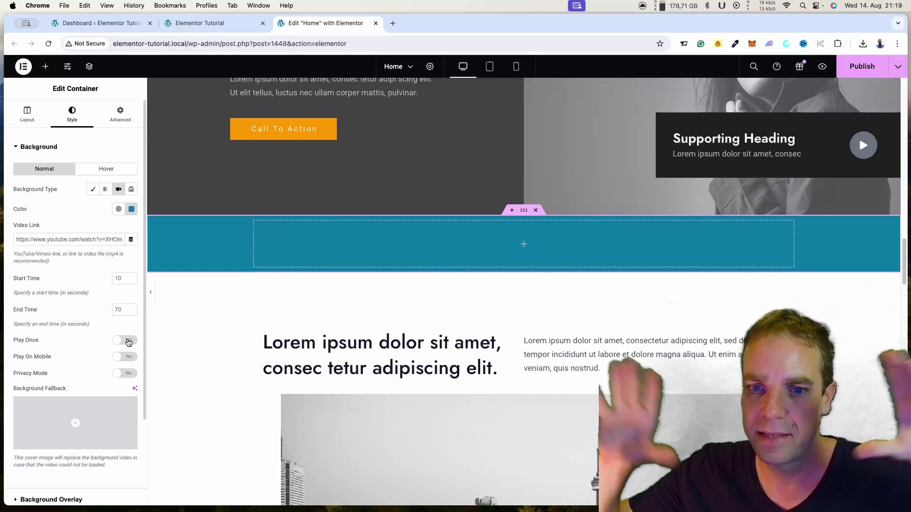
Switch the EARTH HELLO :) hero's background to Video and paste a new YouTube link.
scroll(470, 365, "up", 15)
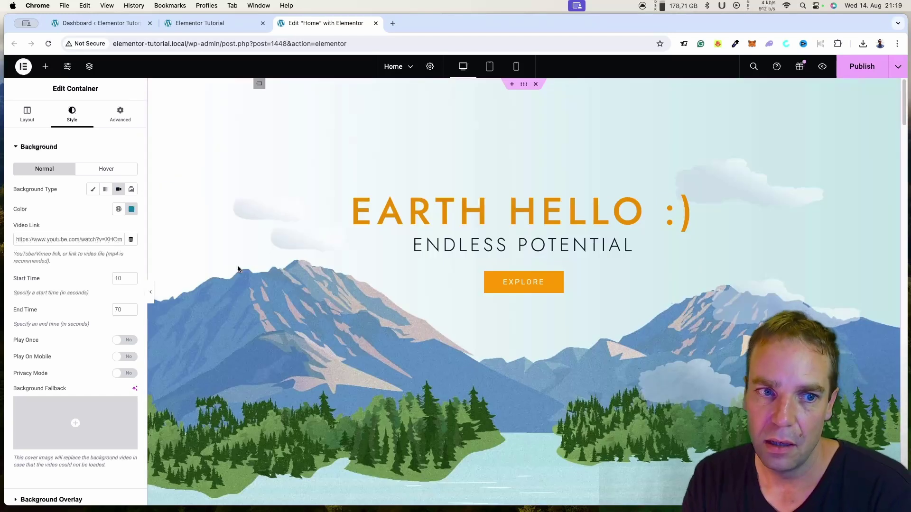
left_click(524, 84)
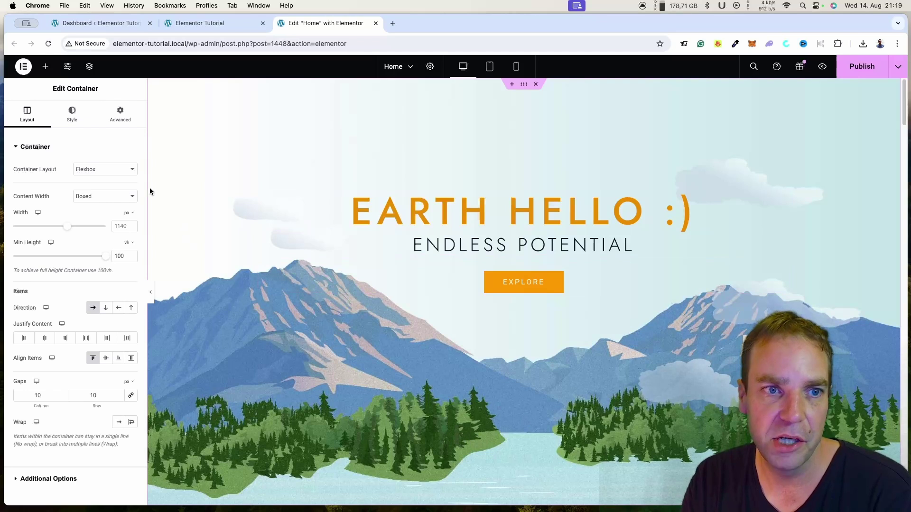
left_click(70, 123)
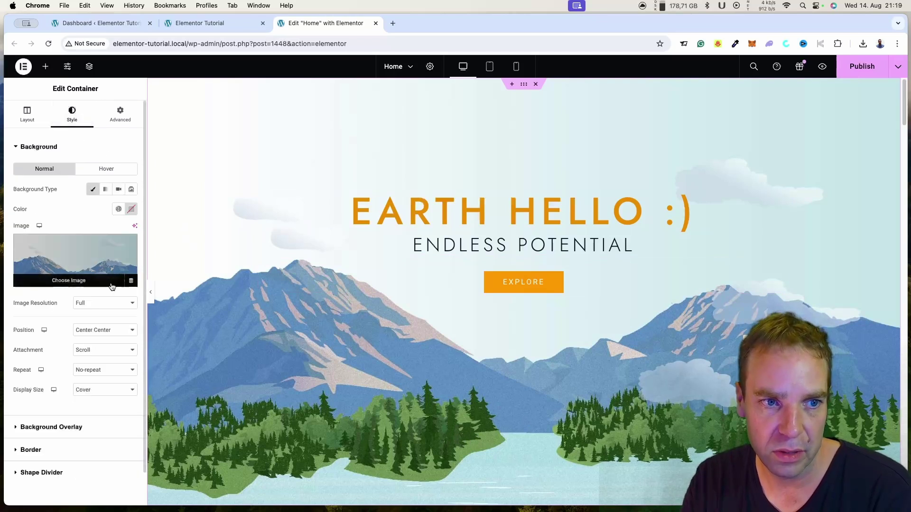
mouse_move(55, 259)
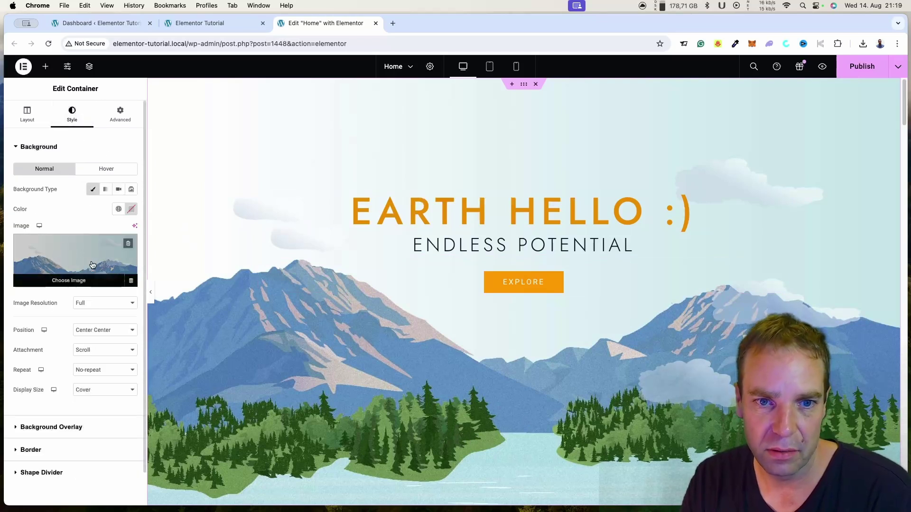
left_click(119, 190)
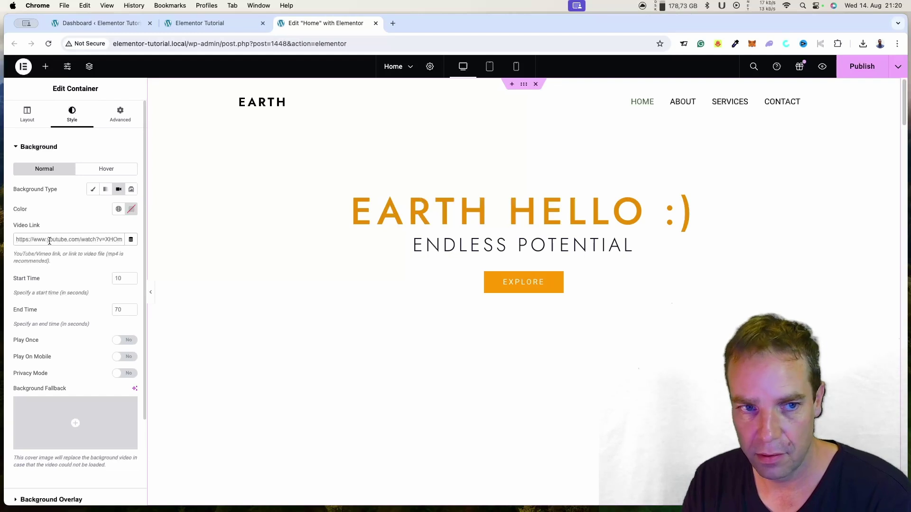
key("super+a")
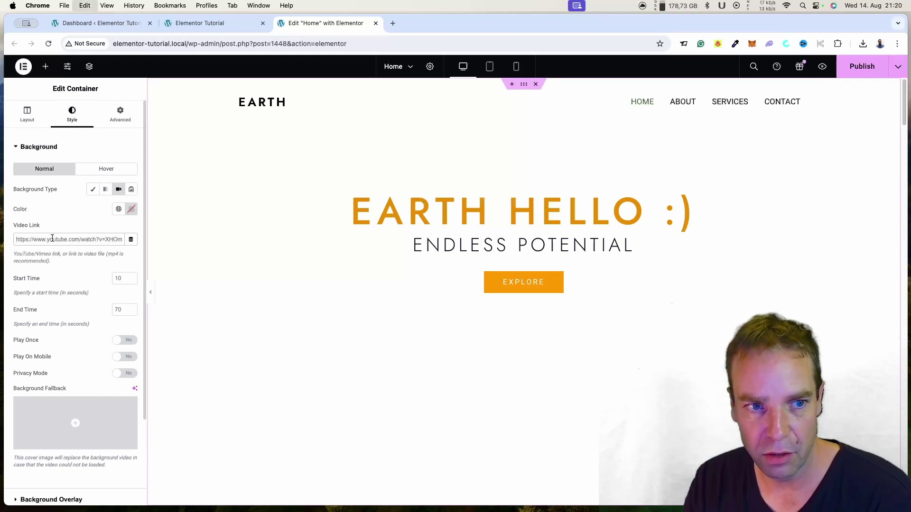
type("https://youtu.be/20kJi6EGXE")
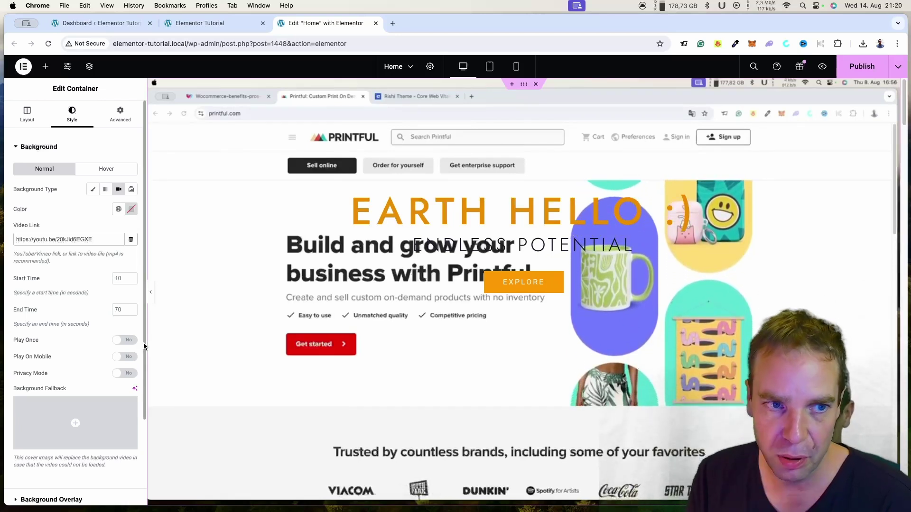
Set the hero background back to Classic to restore the mountain image.
left_click(47, 68)
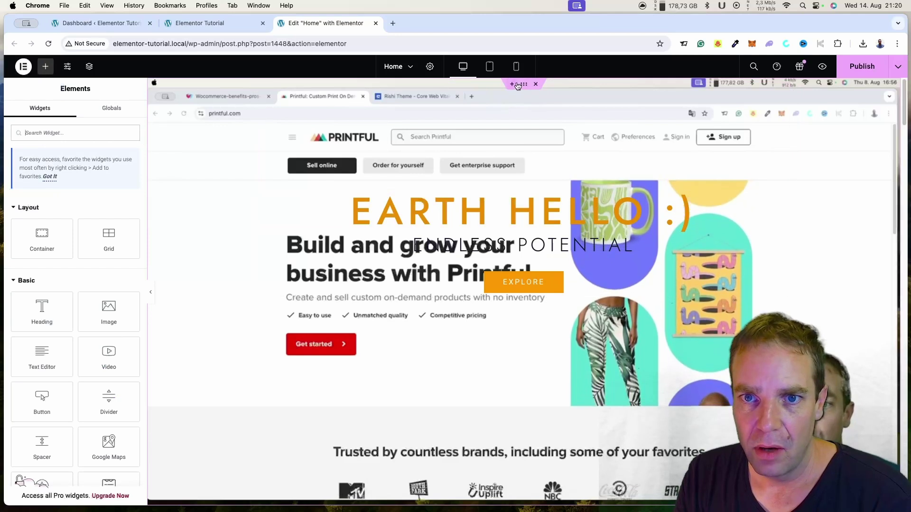
left_click(471, 119)
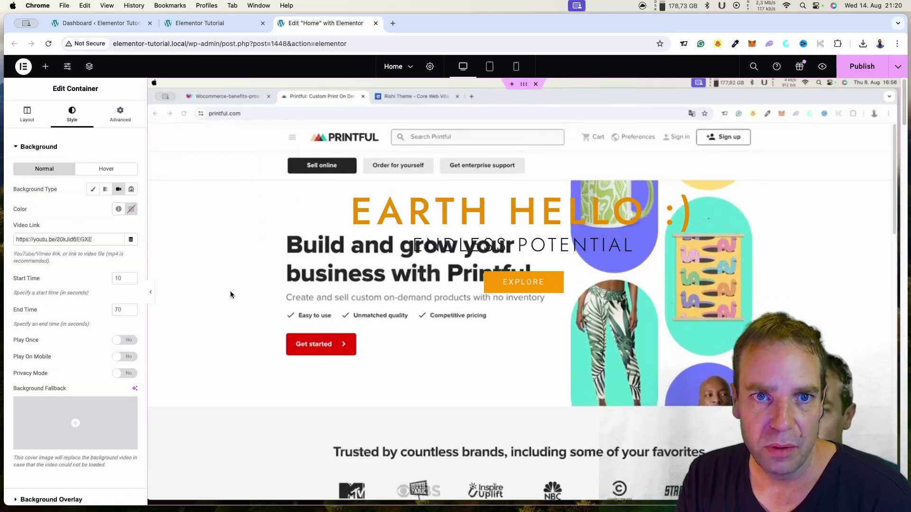
left_click(93, 190)
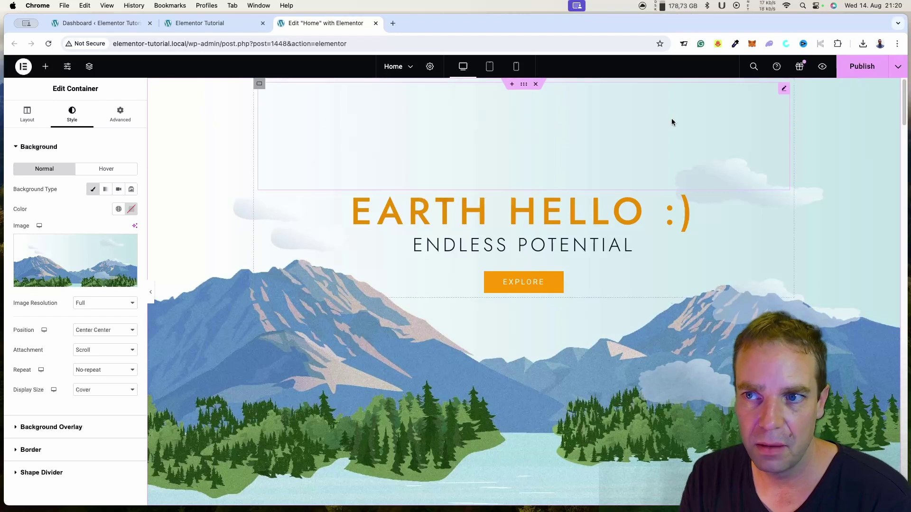
Publish the page, then add a Video widget below the carousel with a Button widget above it.
left_click(858, 71)
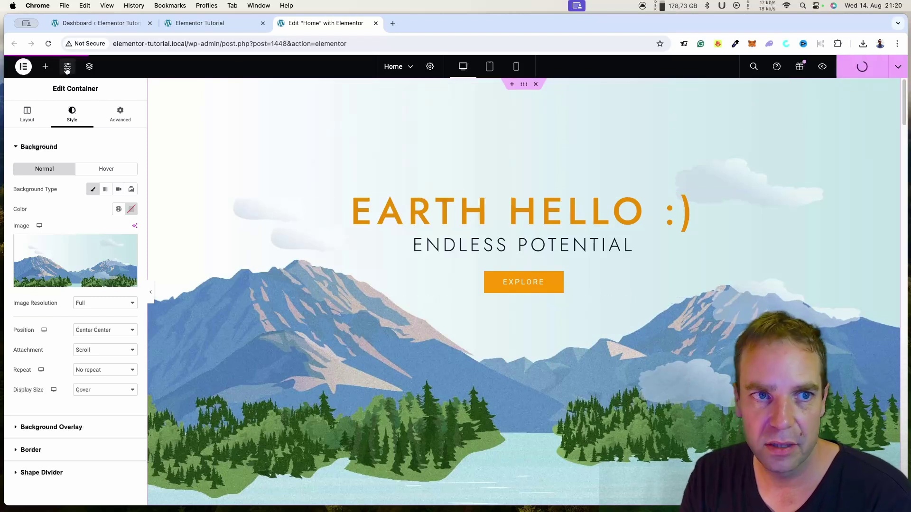
left_click(46, 70)
scroll(429, 232, "down", 9)
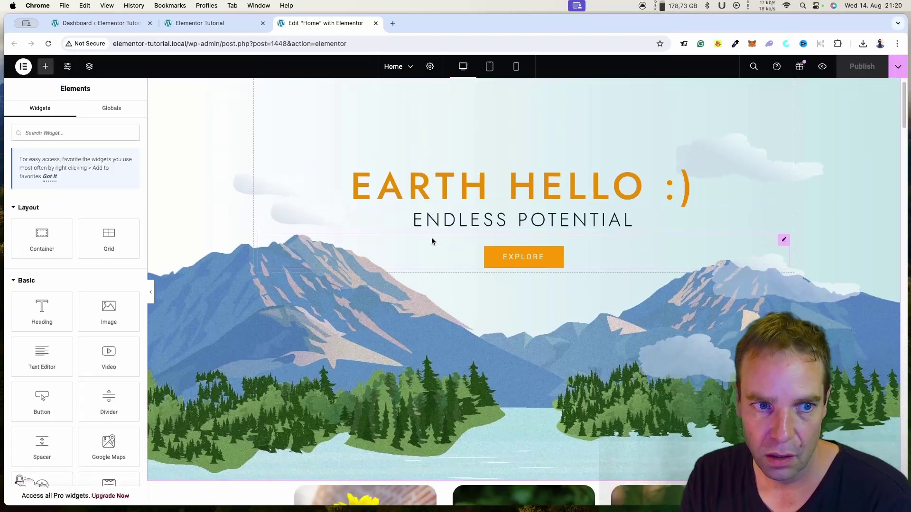
scroll(442, 262, "down", 4)
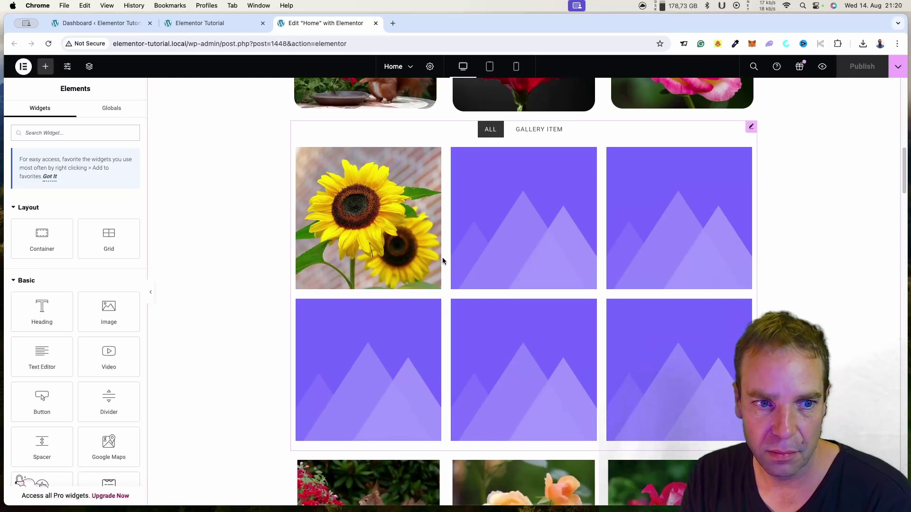
scroll(380, 332, "down", 1)
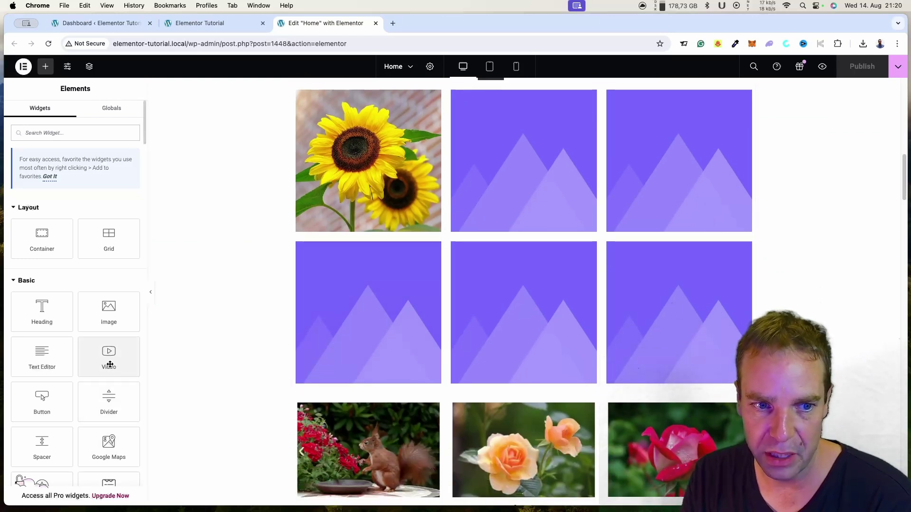
scroll(326, 372, "down", 5)
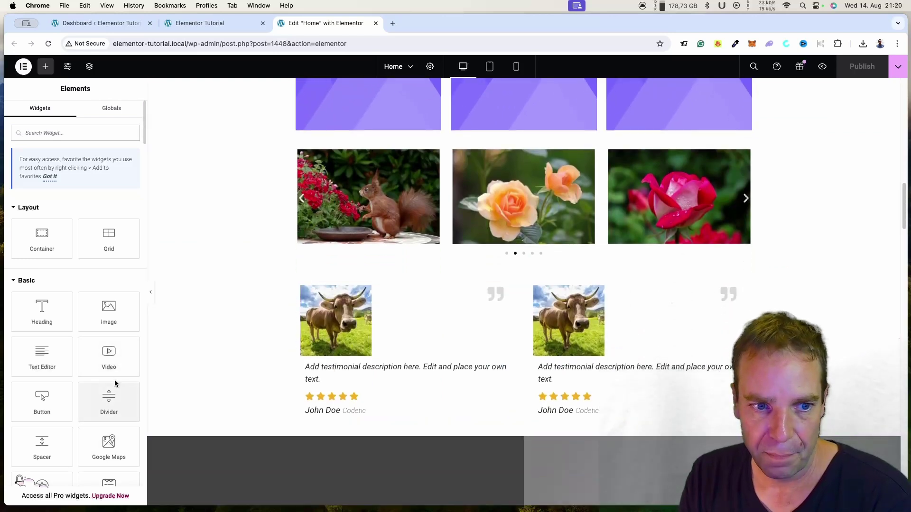
left_click_drag(98, 358, 543, 258)
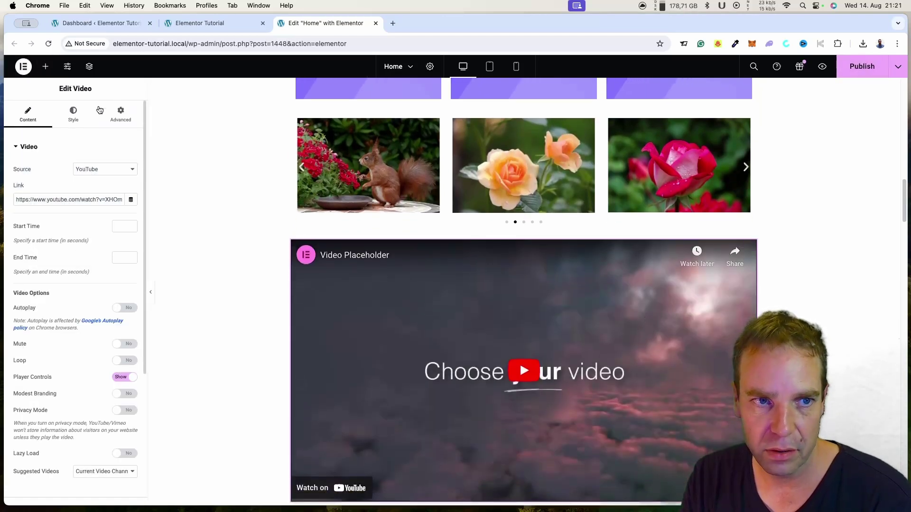
left_click(45, 66)
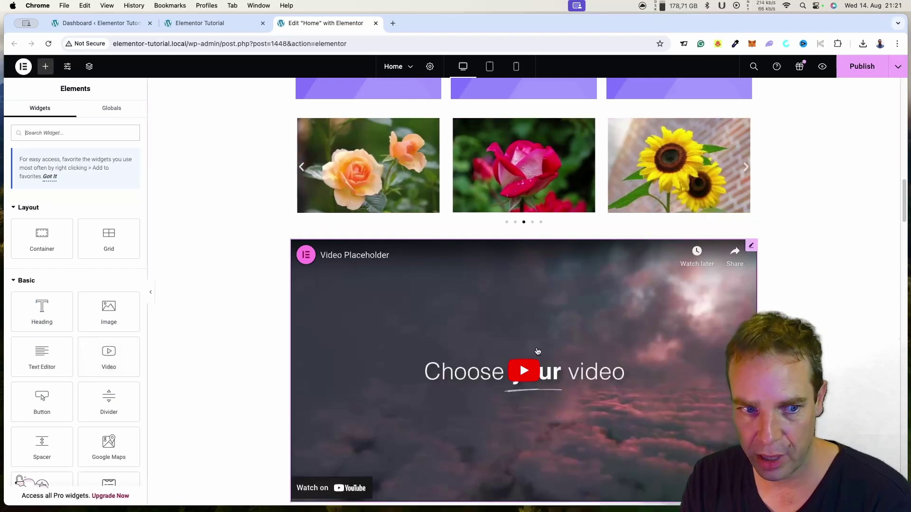
left_click_drag(41, 407, 408, 246)
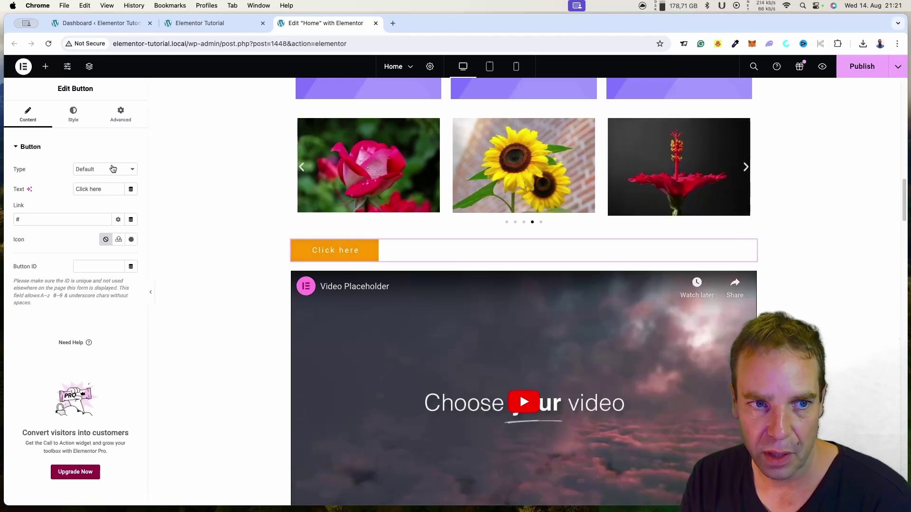
Try the Info button type, then return the Click here button to Default.
left_click(131, 175)
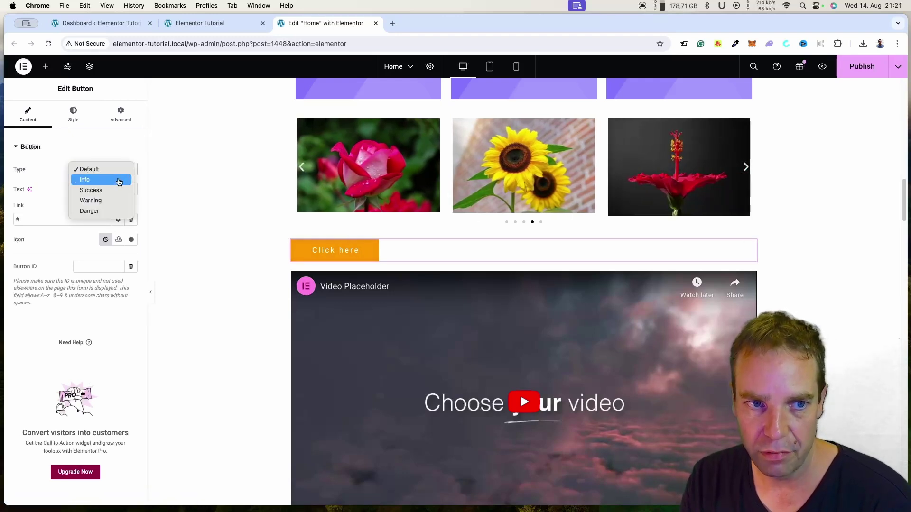
left_click(123, 179)
left_click(121, 169)
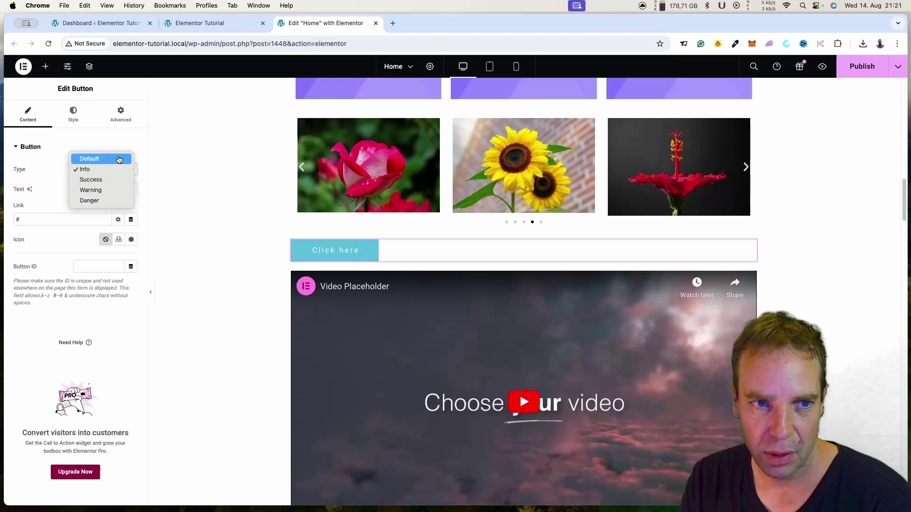
left_click(116, 160)
left_click_drag(113, 187, 76, 187)
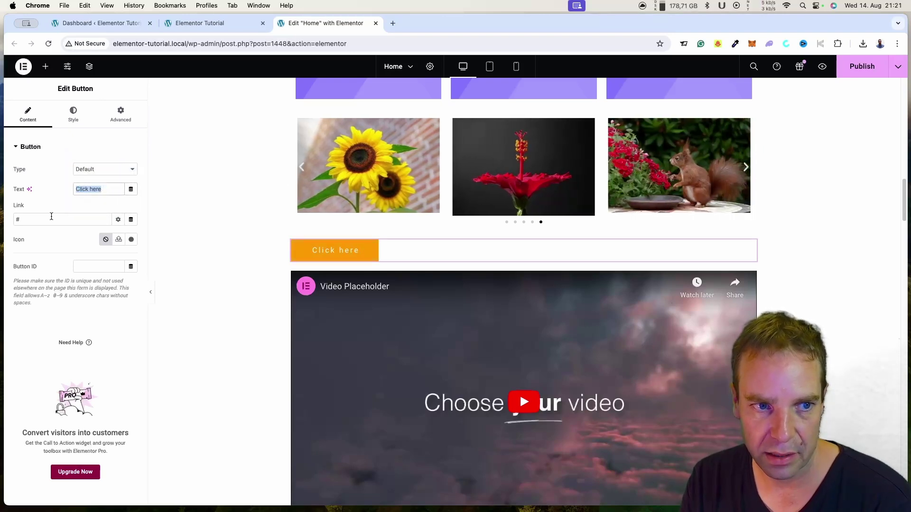
left_click(64, 209)
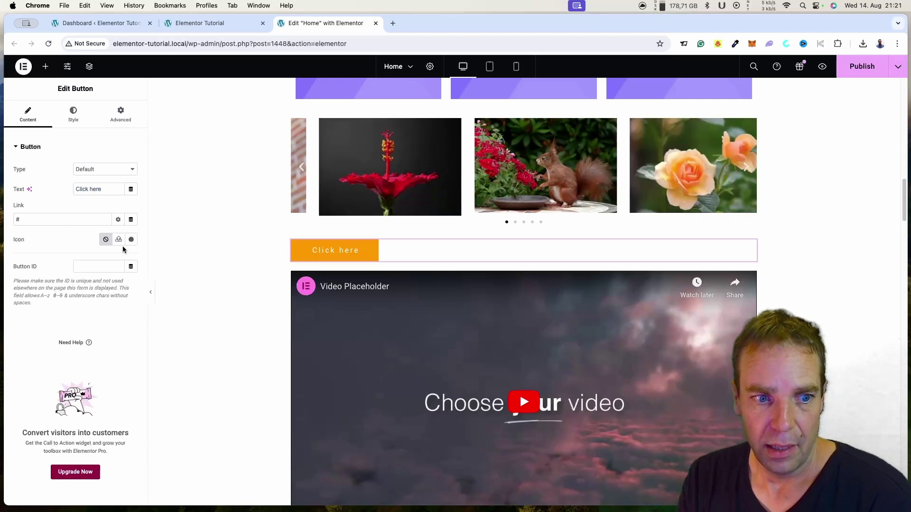
Open and close the Text Shadow options on the button's Style tab.
left_click(73, 124)
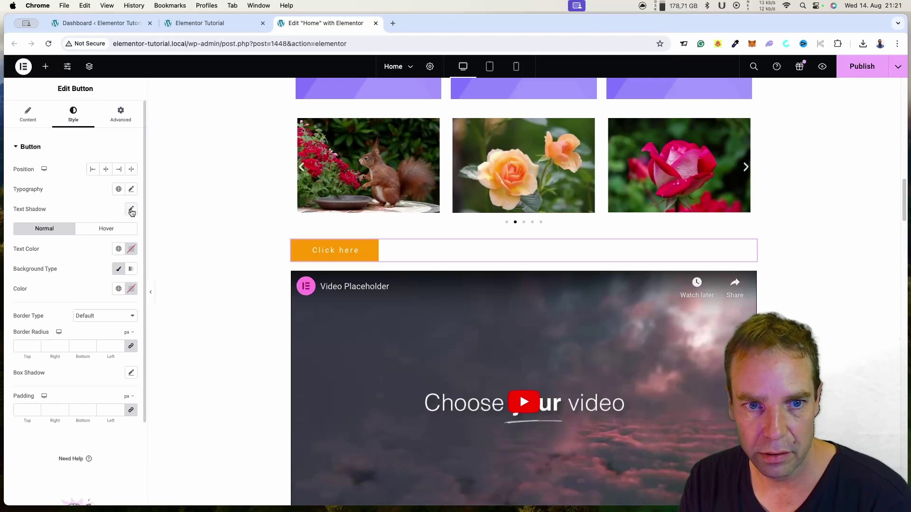
left_click(131, 209)
left_click(98, 214)
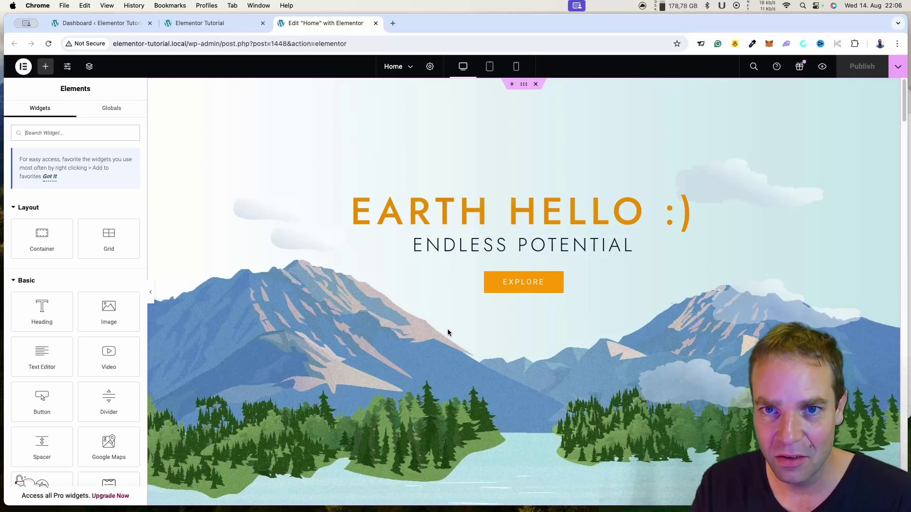
Preview the Home page at tablet, then mobile width, and scroll through its stacked sections.
left_click(491, 70)
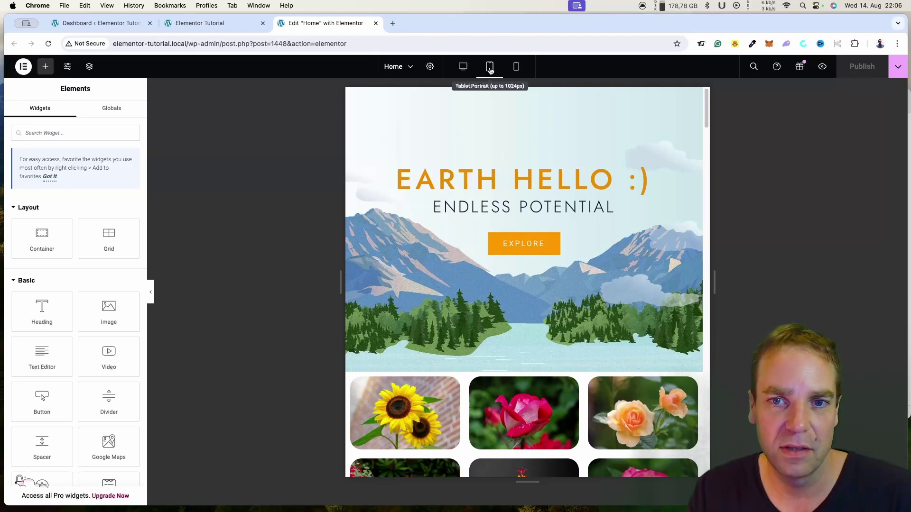
left_click(517, 72)
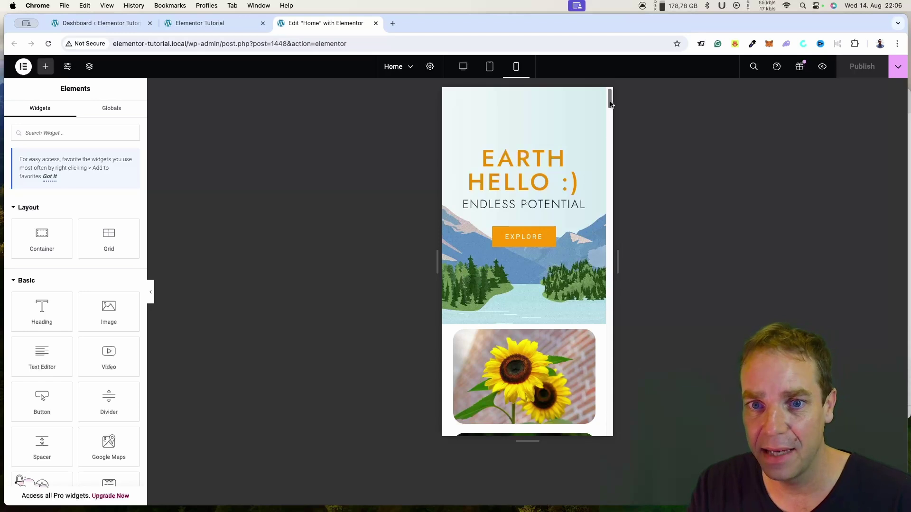
left_click_drag(610, 103, 607, 242)
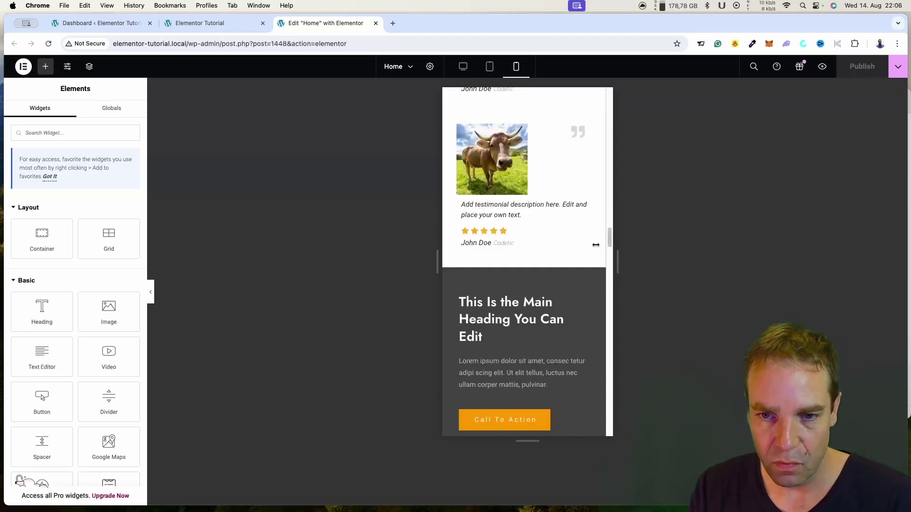
scroll(604, 238, "down", 5)
left_click_drag(610, 243, 610, 240)
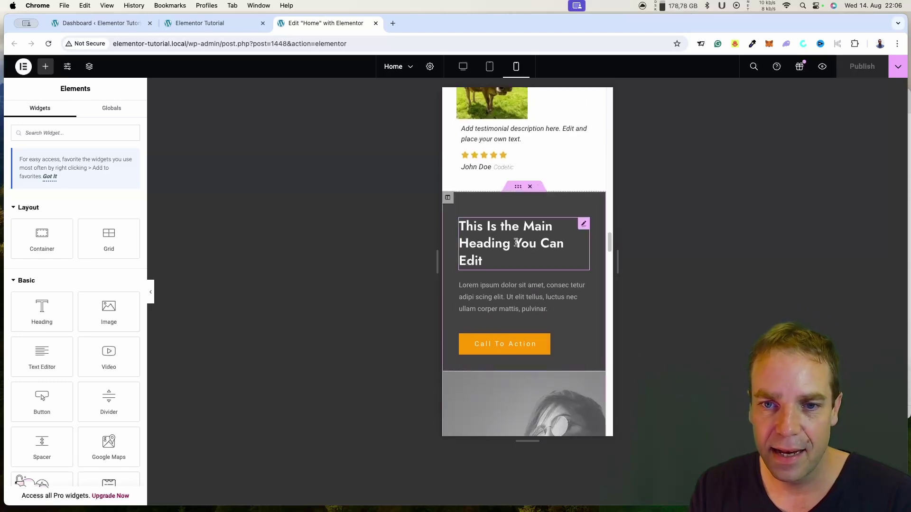
left_click_drag(609, 242, 610, 393)
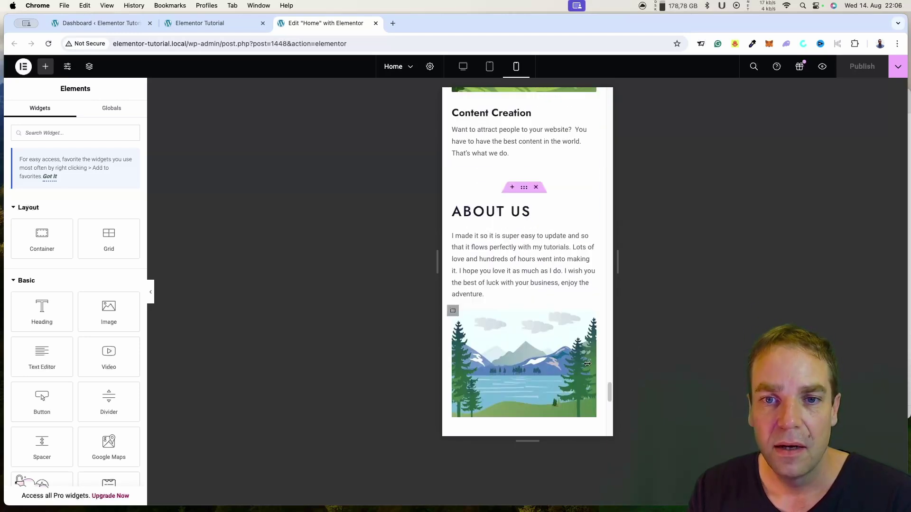
Select the ABOUT US heading and, in its Style settings, try centre alignment before reverting to left.
left_click(485, 218)
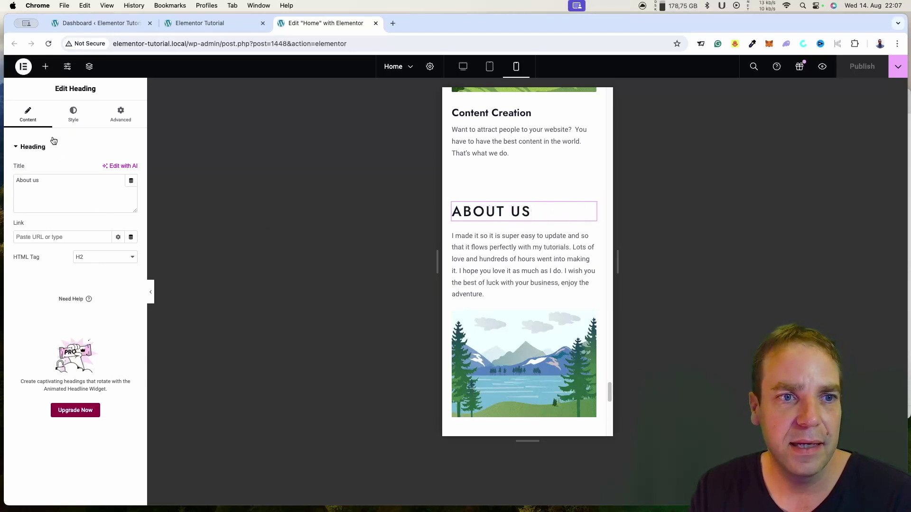
left_click(72, 118)
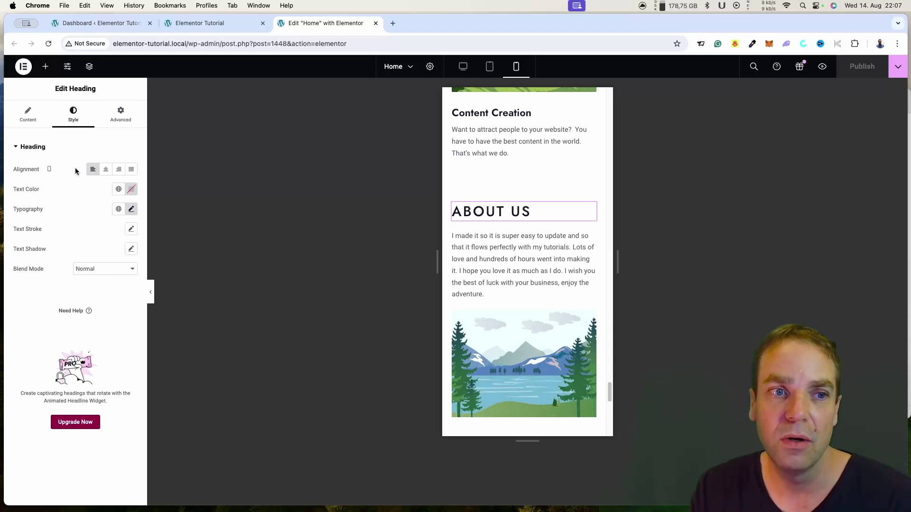
left_click(107, 170)
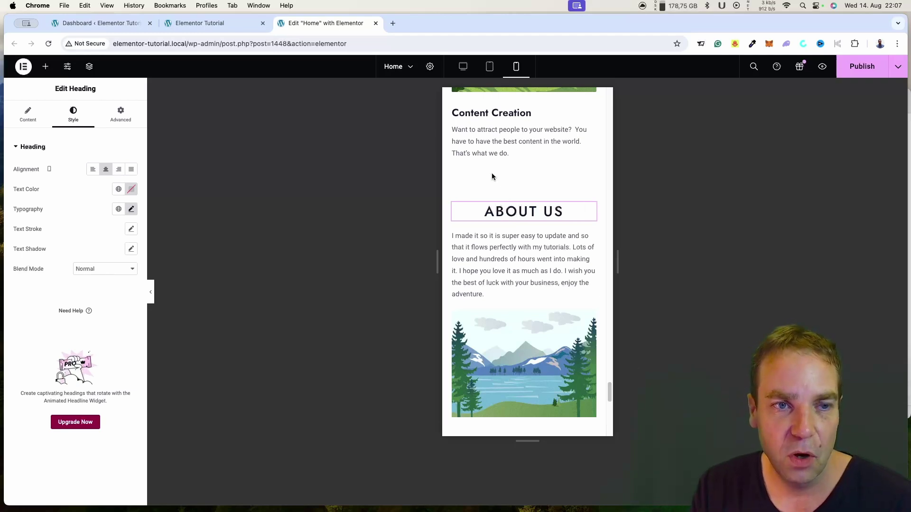
left_click(93, 169)
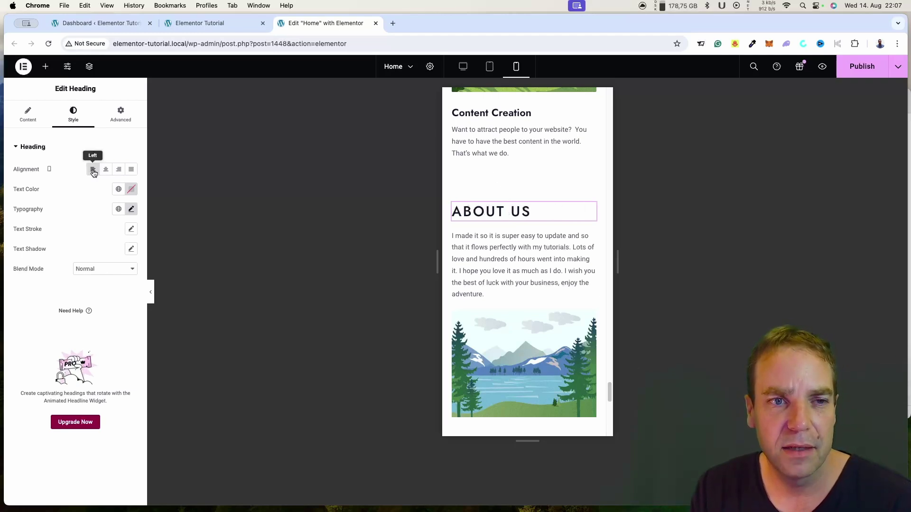
Unlink the ABOUT US heading's margins and set its left margin to 36 px on mobile.
left_click(121, 121)
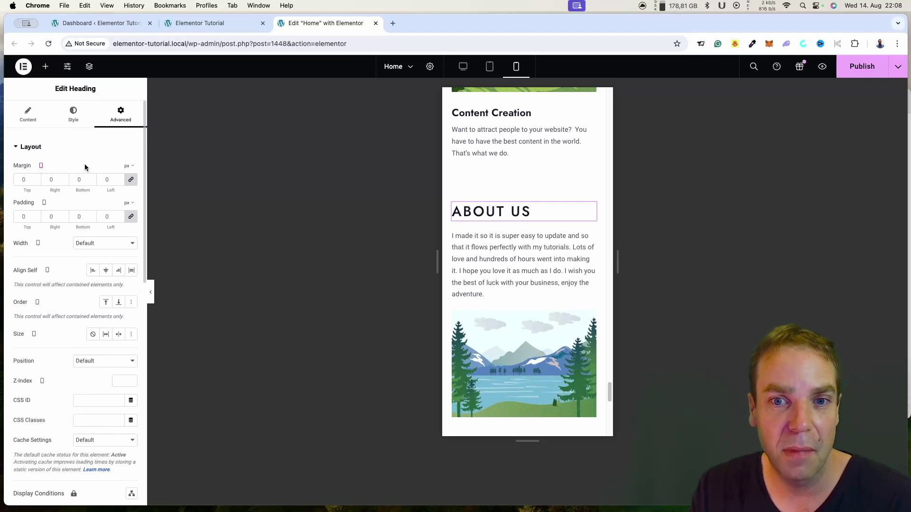
left_click(131, 184)
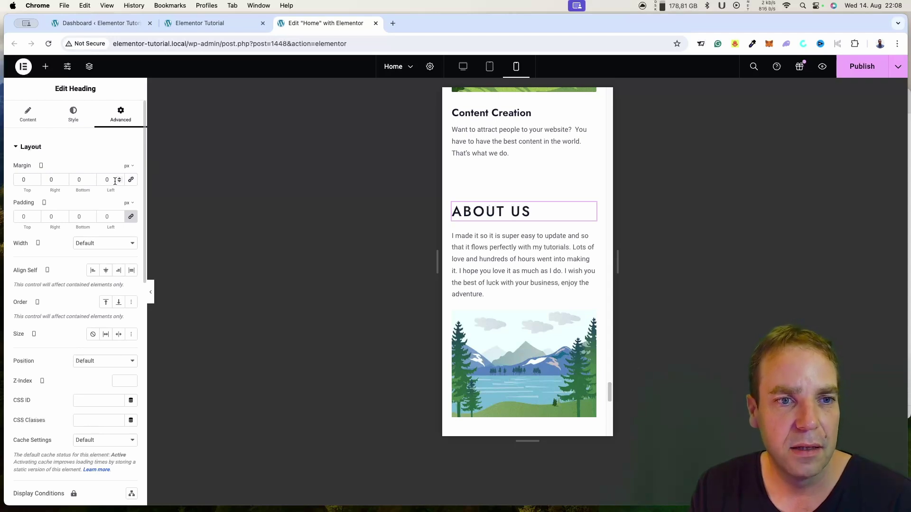
left_click_drag(119, 181, 120, 180)
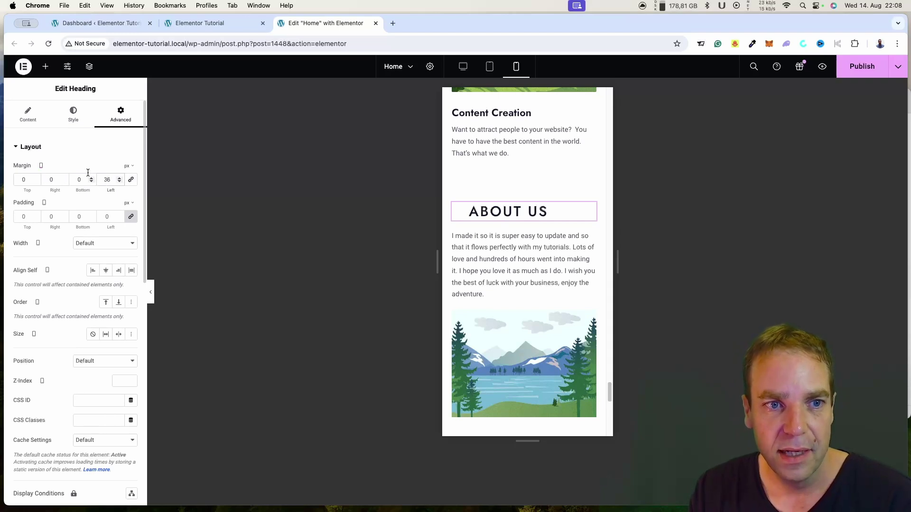
left_click(103, 179)
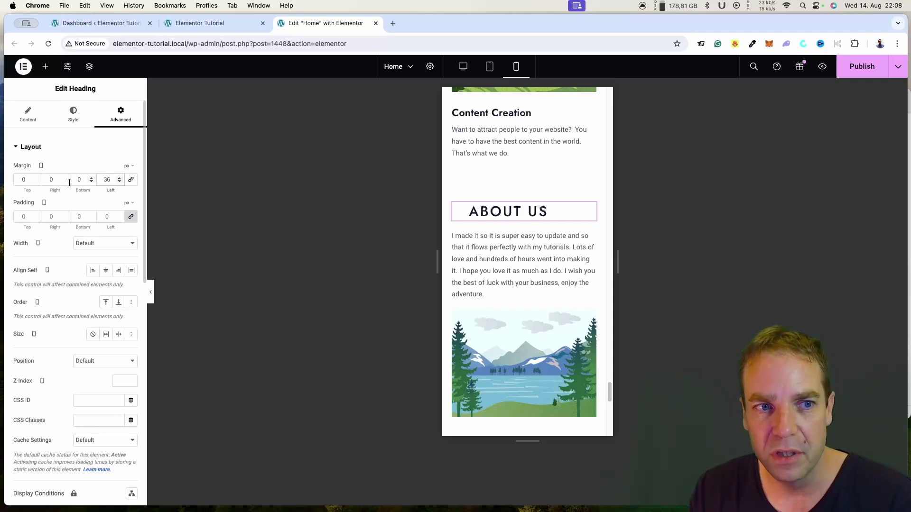
scroll(67, 238, "down", 5)
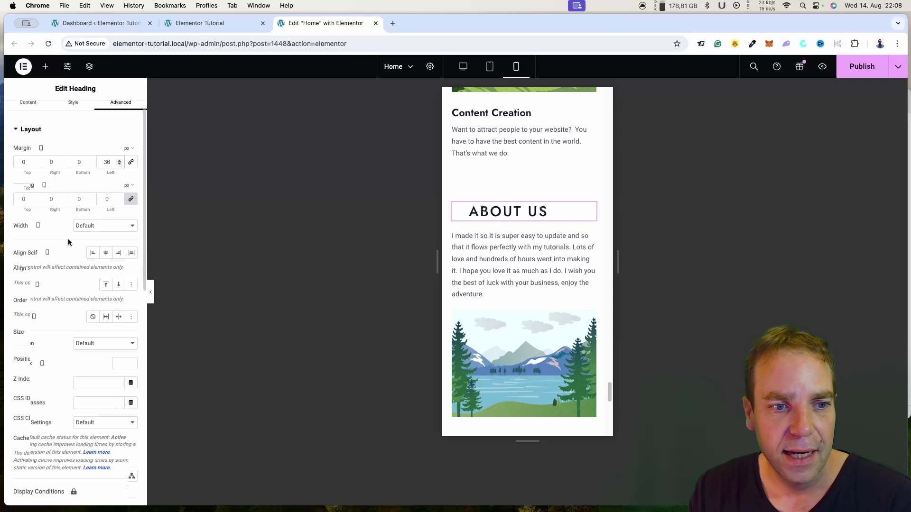
scroll(68, 239, "down", 6)
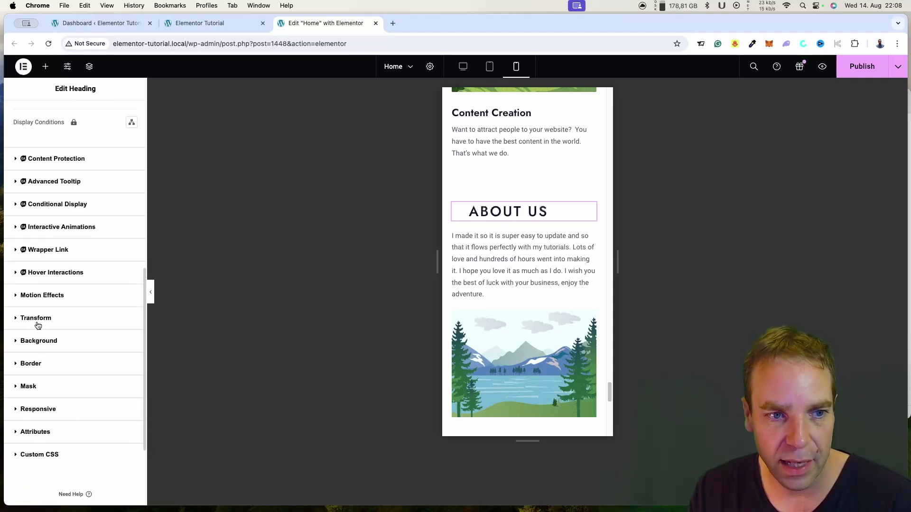
Give the ABOUT US heading a Fade In Down entrance animation after trying Fade In.
left_click(43, 303)
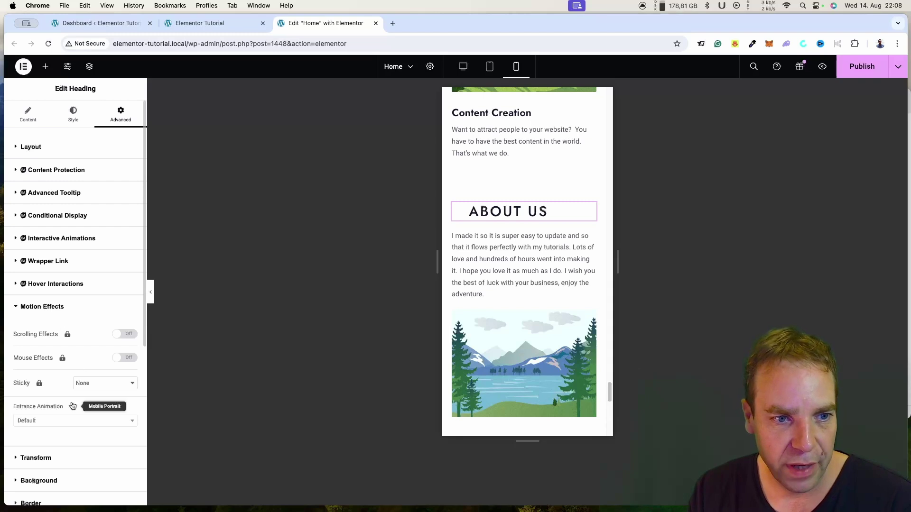
scroll(76, 407, "down", 5)
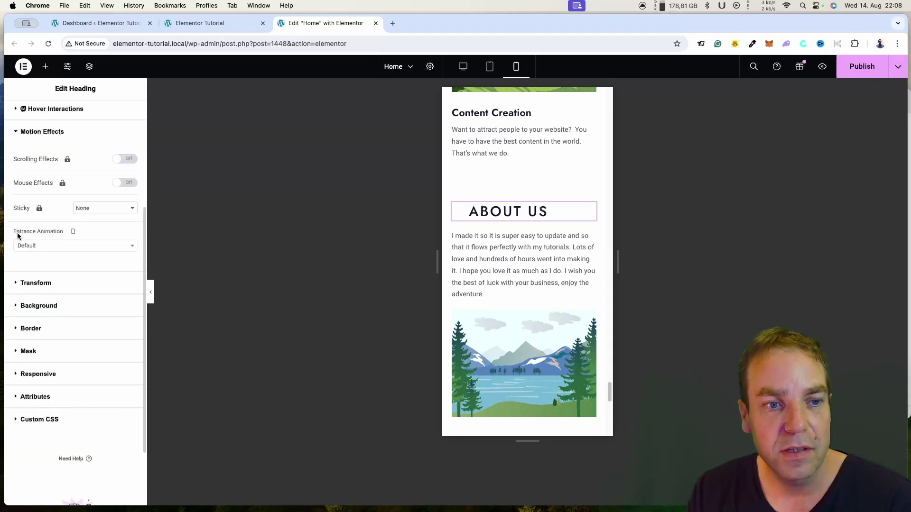
left_click(90, 246)
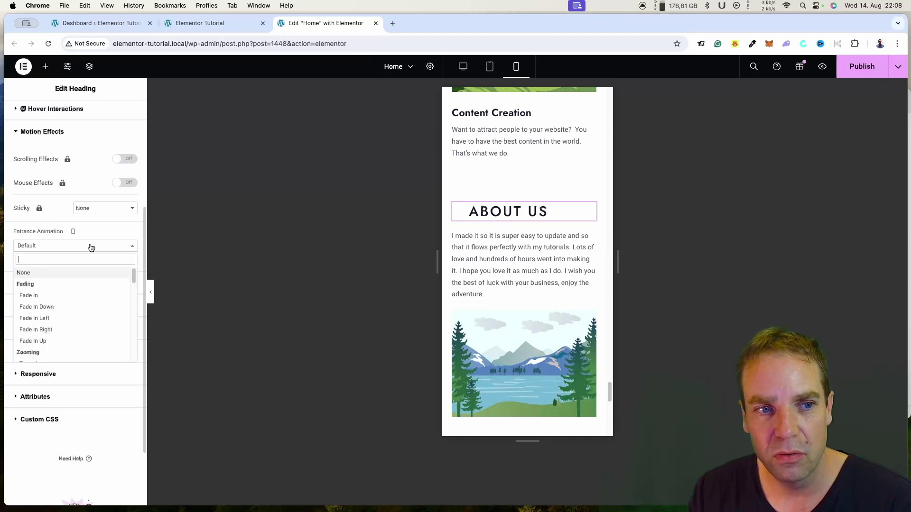
left_click(95, 299)
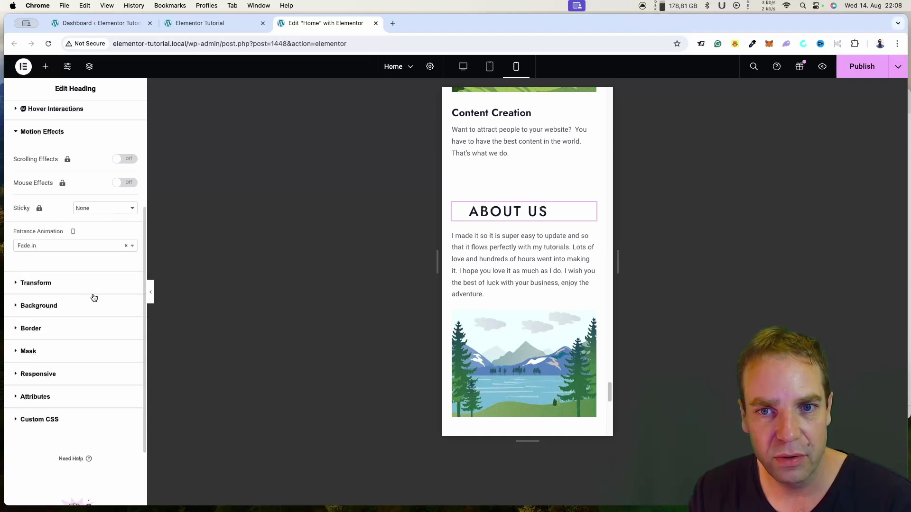
left_click(79, 250)
left_click(90, 307)
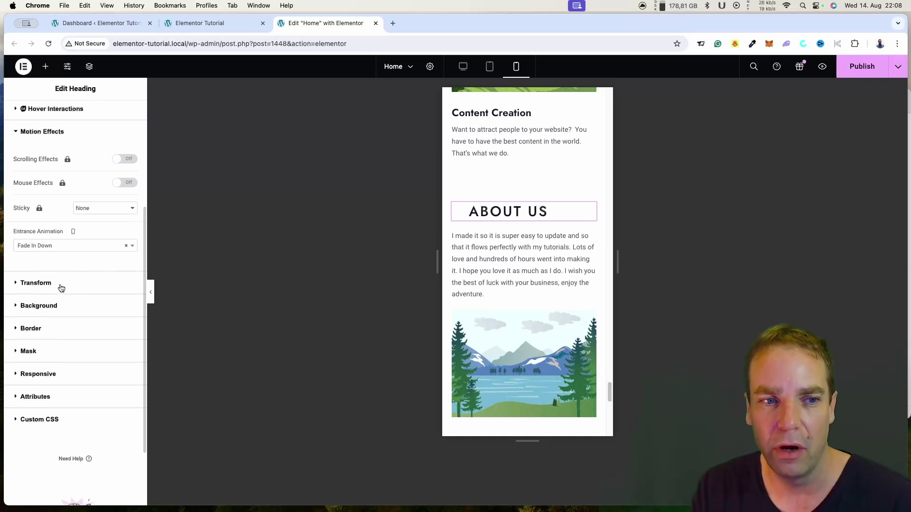
Browse the heading's background, layout and style settings, then switch the preview back to desktop.
left_click(71, 307)
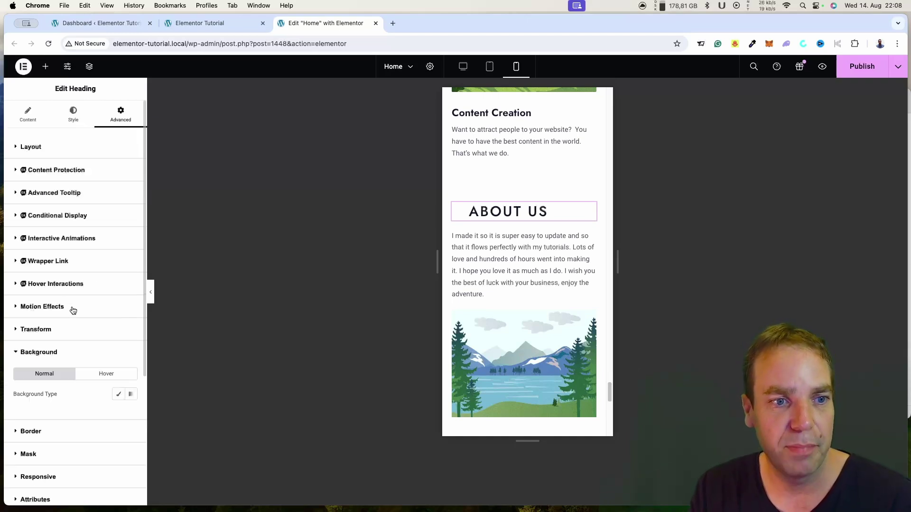
scroll(98, 425, "down", 2)
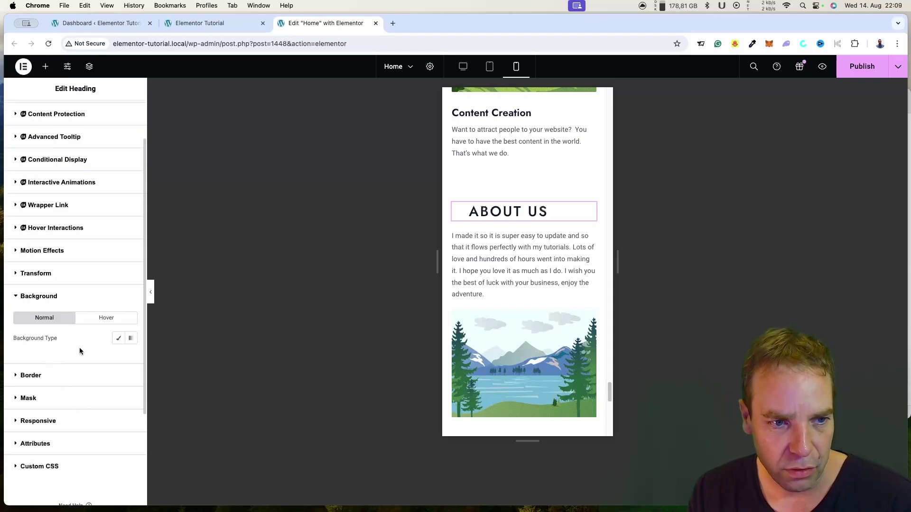
scroll(66, 386, "up", 2)
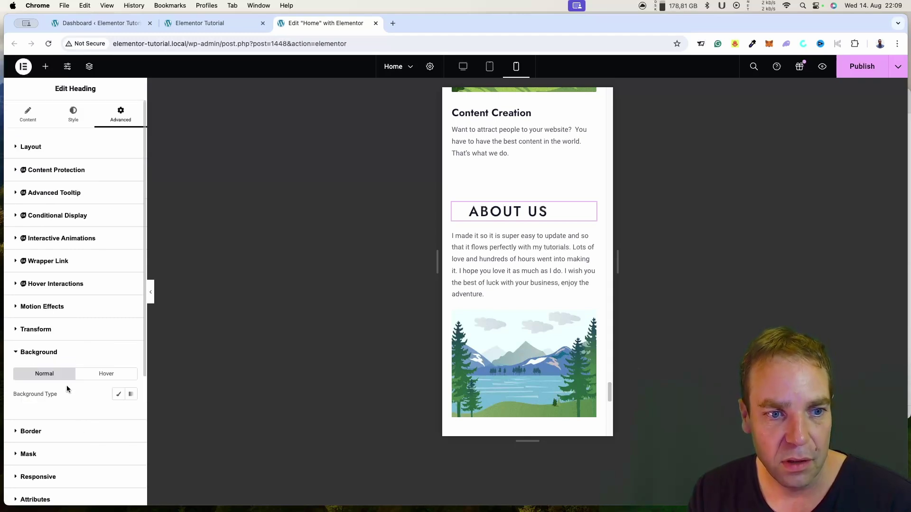
left_click(40, 148)
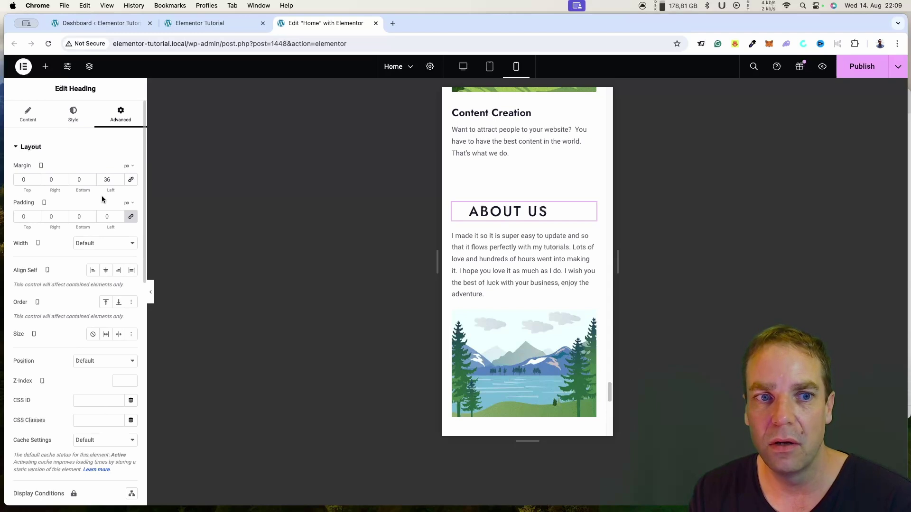
left_click(73, 114)
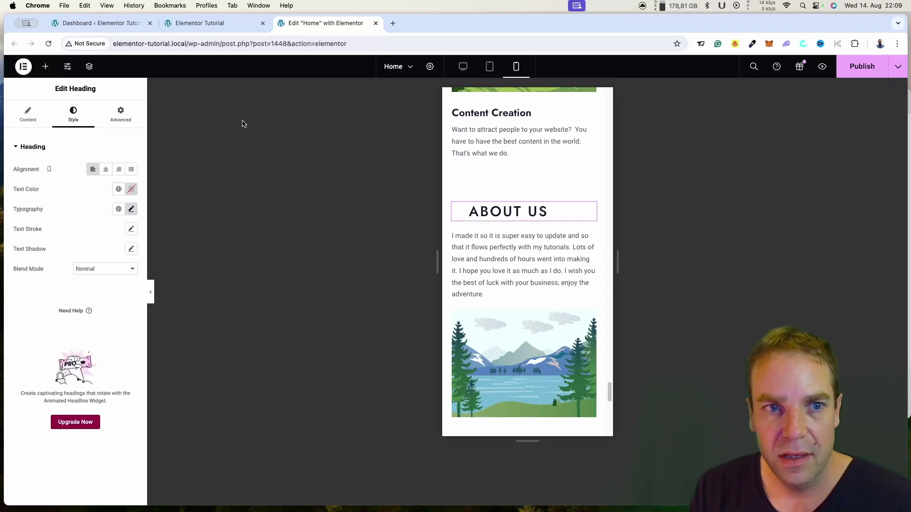
left_click(461, 67)
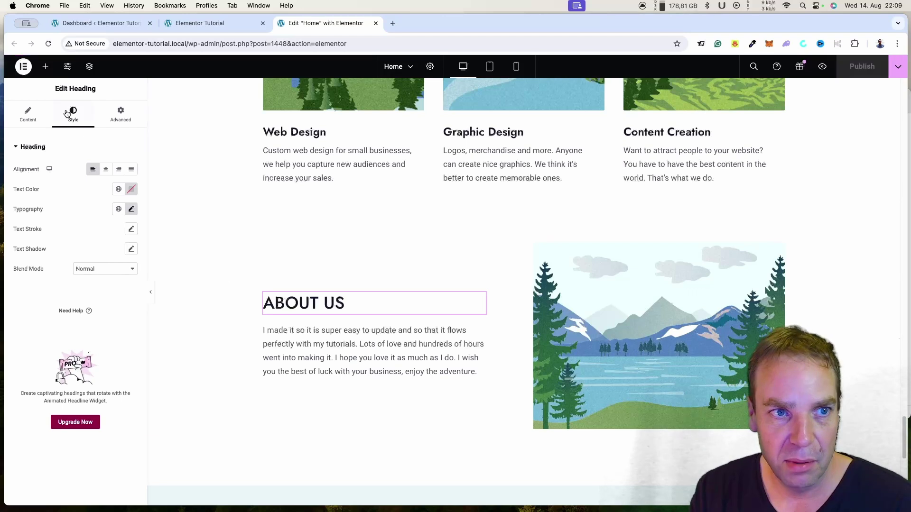
Insert a new two-column Flexbox section above the About Us section.
left_click(46, 66)
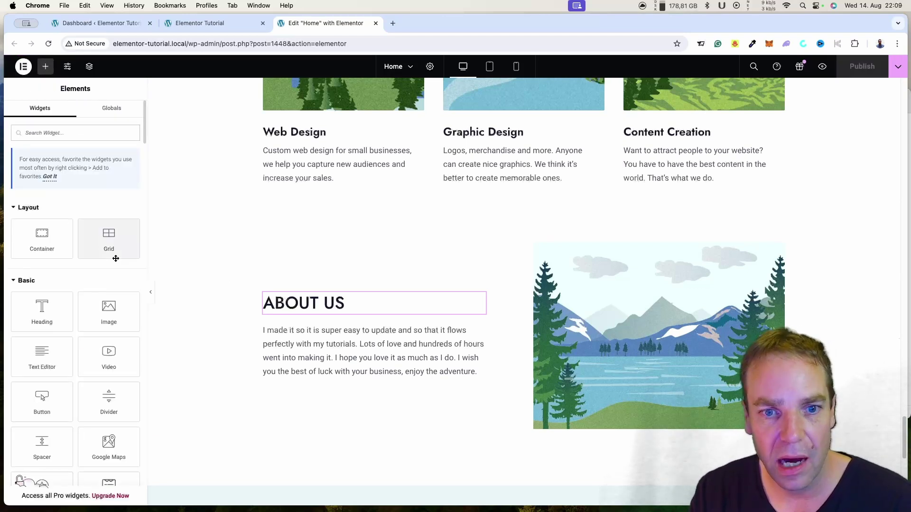
scroll(379, 285, "down", 1)
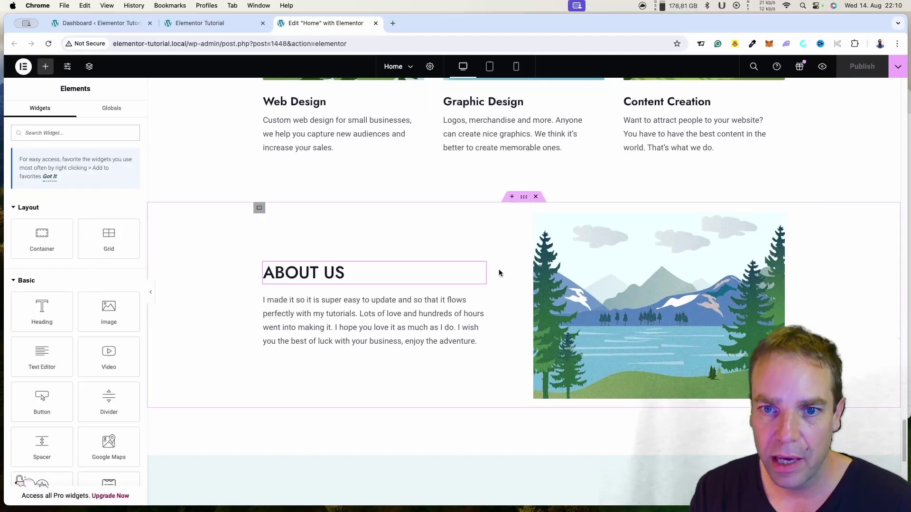
left_click(512, 200)
left_click(480, 240)
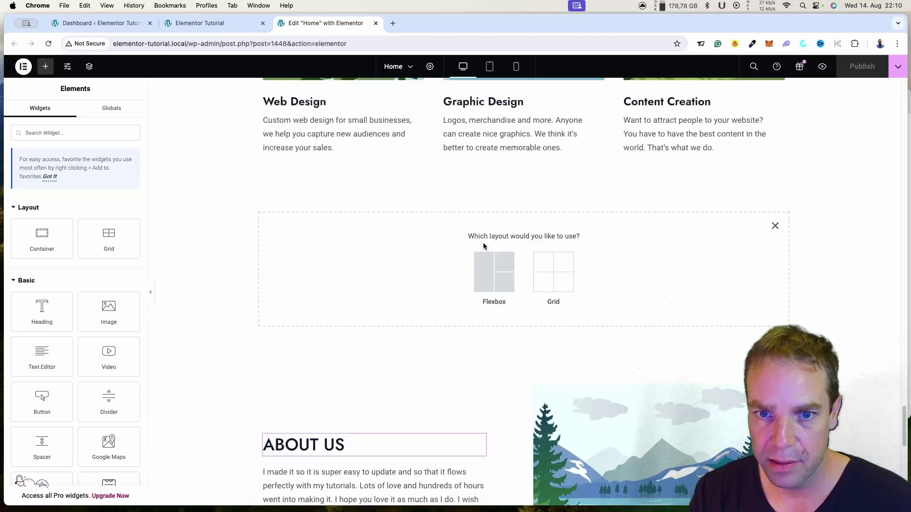
left_click(491, 268)
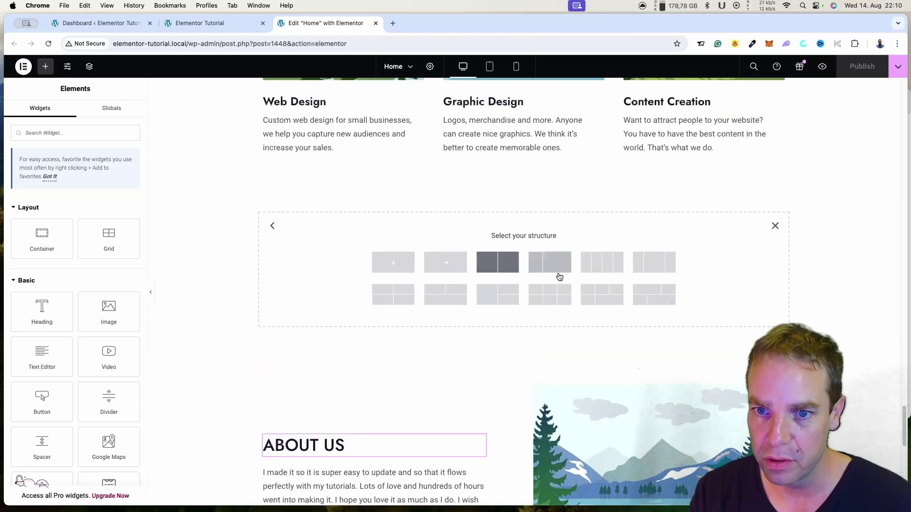
left_click(508, 269)
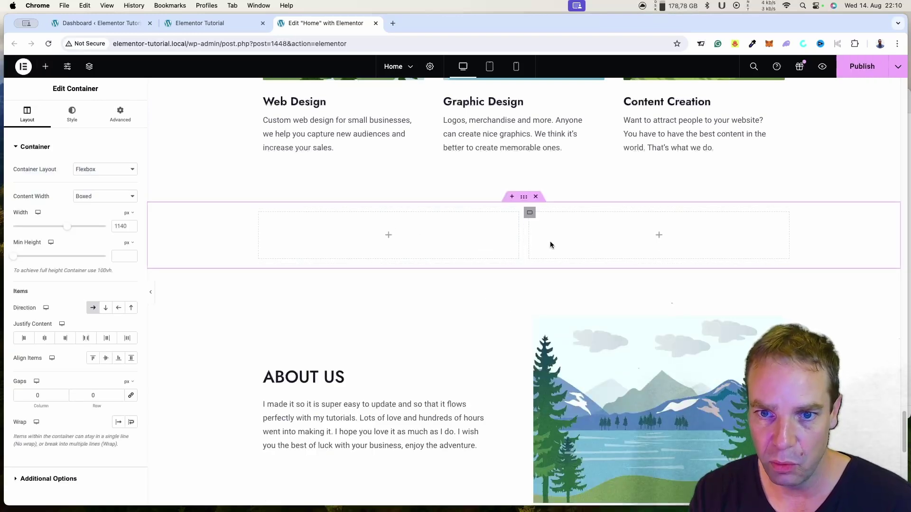
Place a Text Editor widget in the left column and an Image widget in the right.
left_click(45, 66)
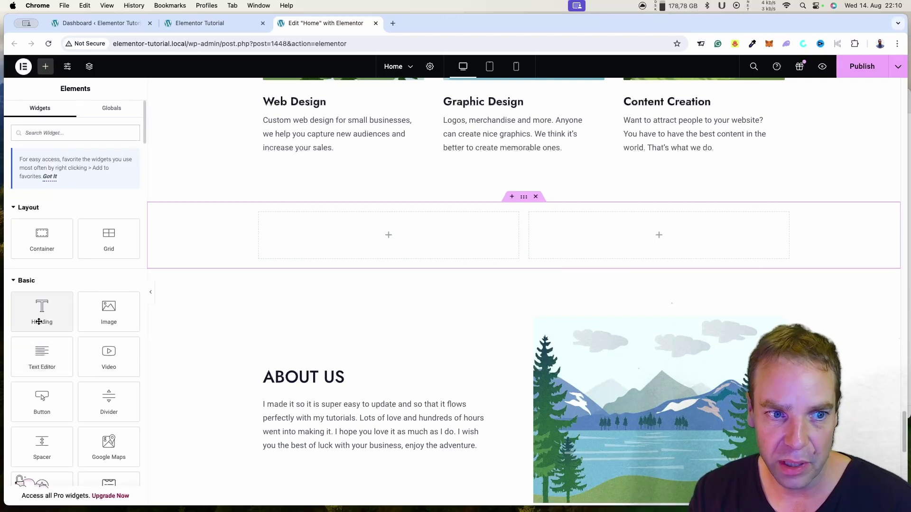
left_click_drag(41, 354, 282, 254)
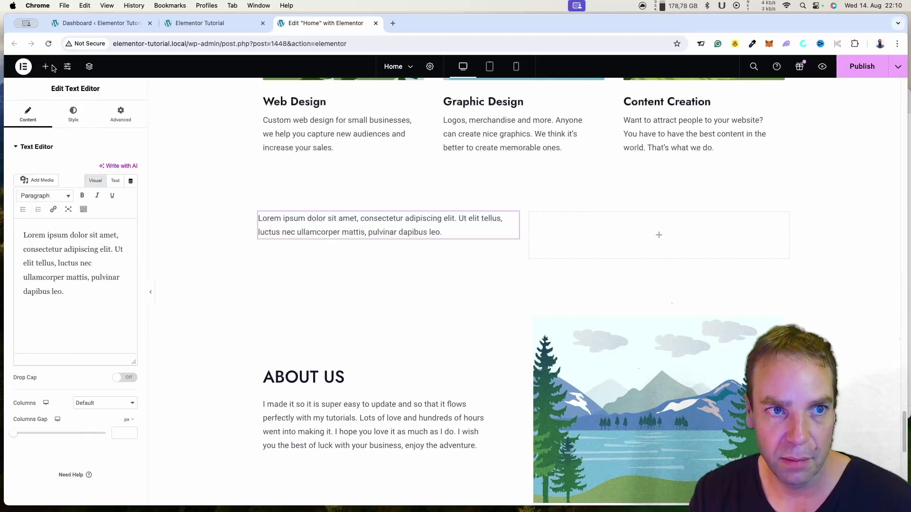
left_click_drag(112, 299, 548, 237)
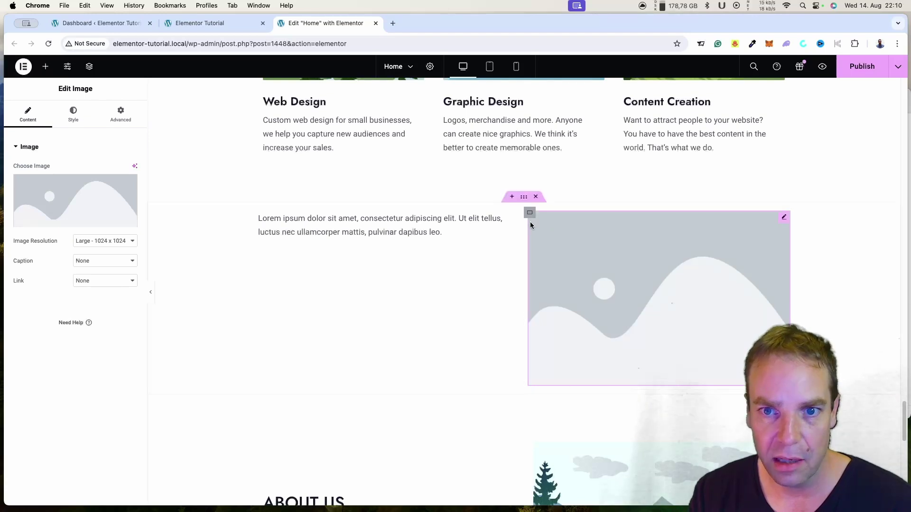
left_click(524, 198)
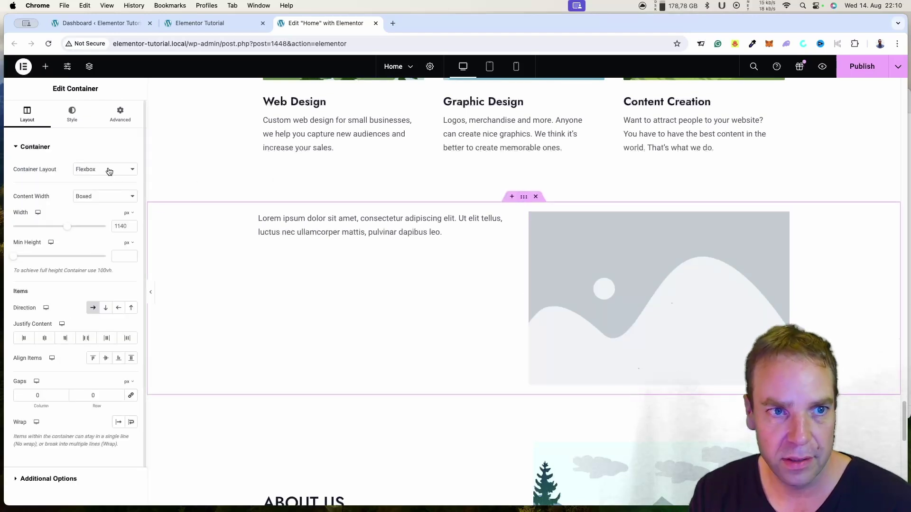
Give the new section a classic light grey #D5D5D5 background and publish the page.
left_click(73, 120)
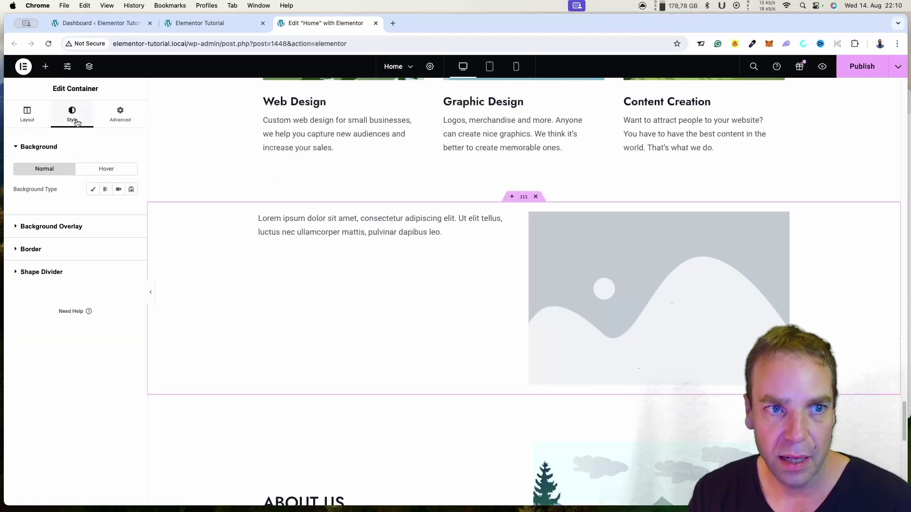
left_click(93, 190)
left_click(132, 209)
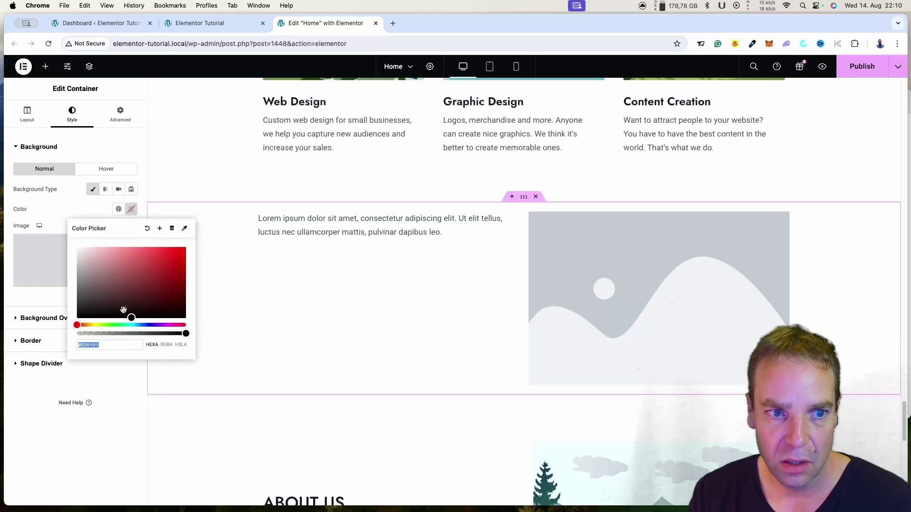
type("#DADADA")
key("BackSpace")
key("BackSpace")
key("BackSpace")
key("BackSpace")
key("BackSpace")
key("BackSpace")
type("EEEEEE")
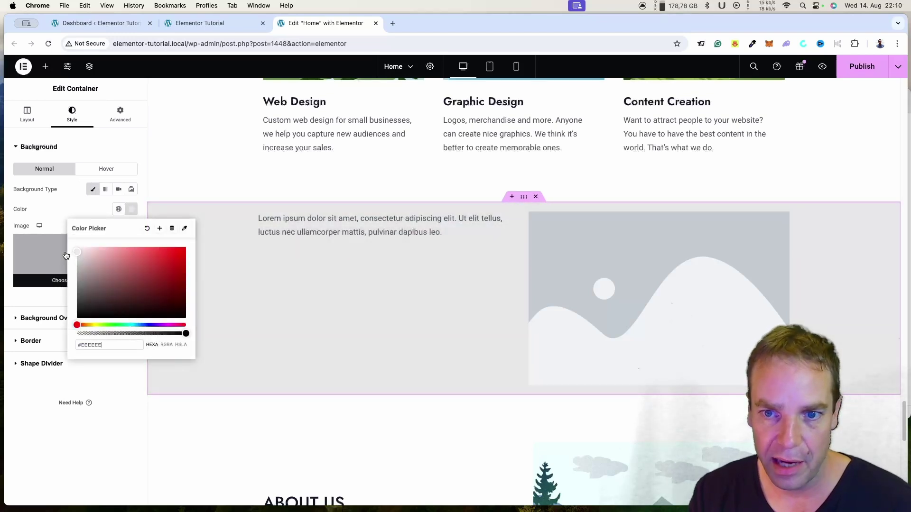
mouse_move(66, 256)
left_mouse_down()
mouse_move(211, 261)
mouse_move(60, 264)
left_mouse_up()
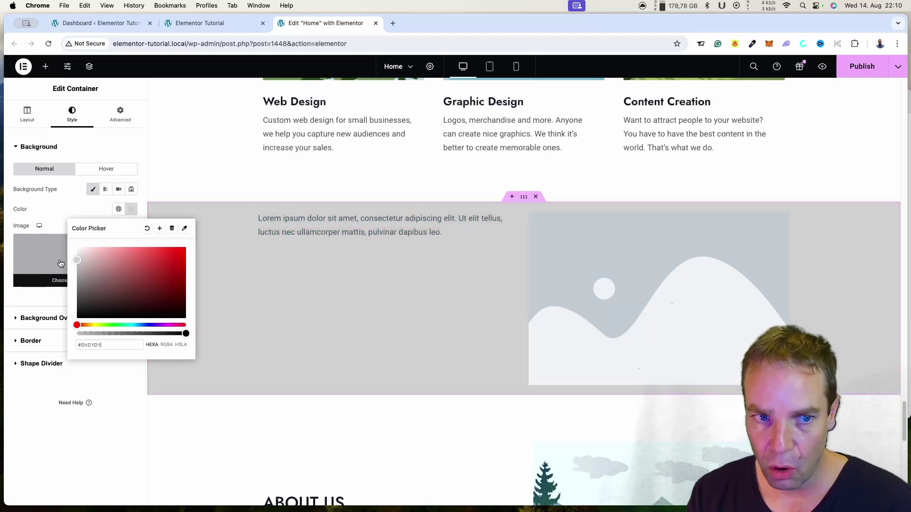
left_click(59, 203)
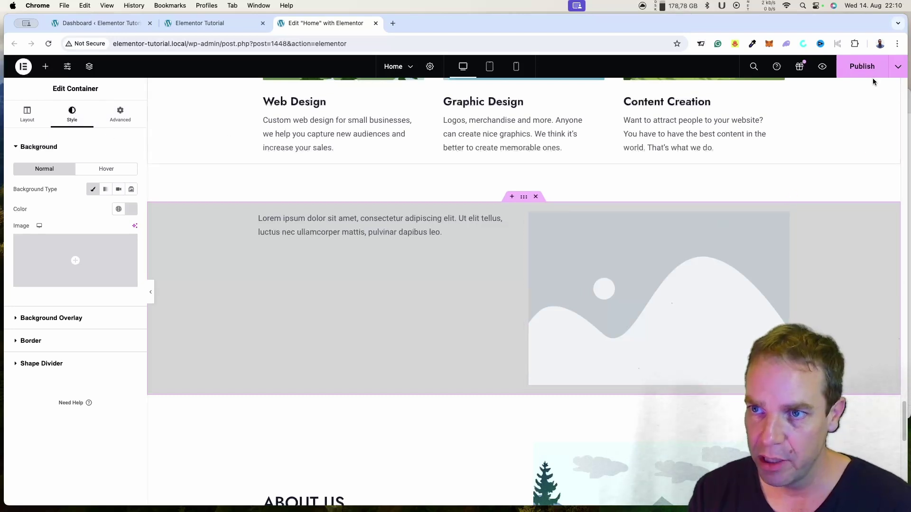
left_click(862, 67)
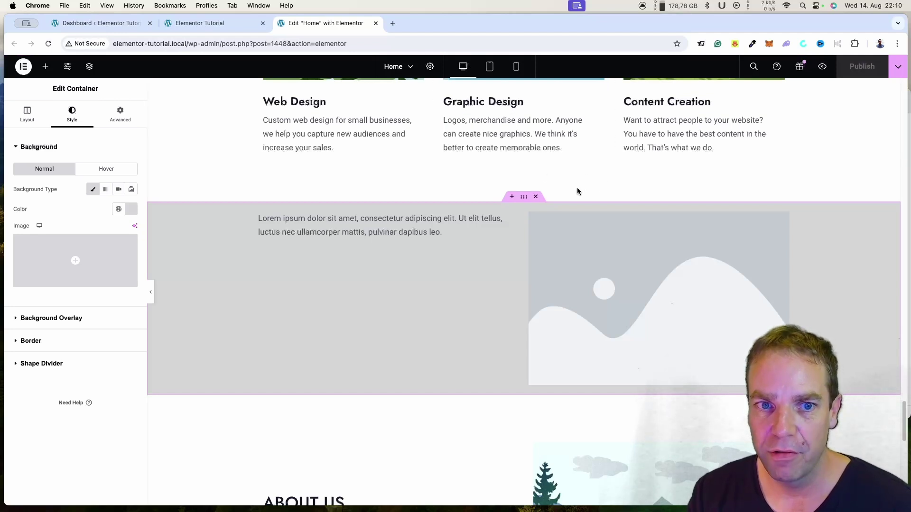
Reload the live homepage to confirm the published changes, then return to the Dashboard tab.
left_click(228, 28)
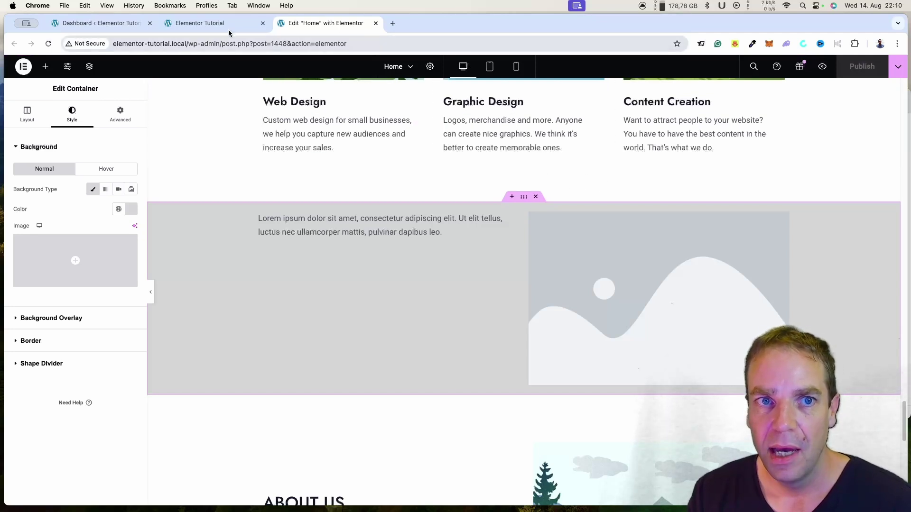
scroll(272, 249, "up", 7)
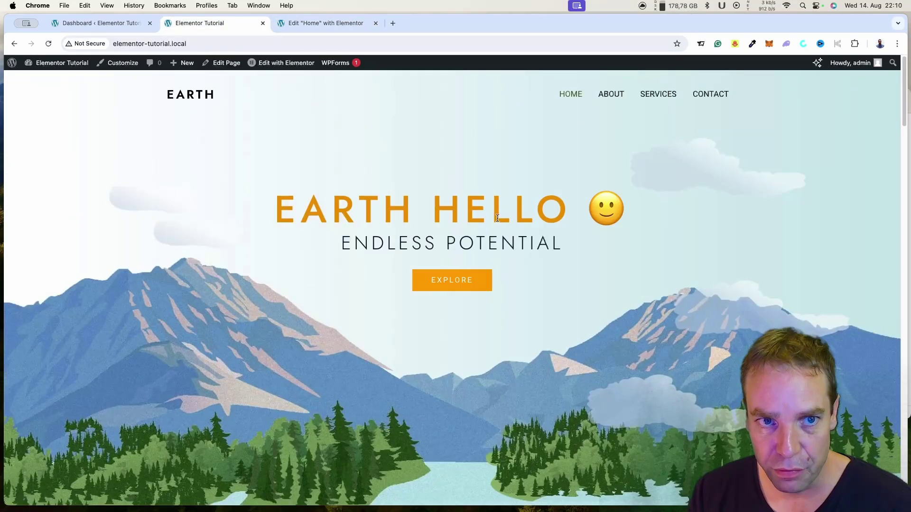
left_click(48, 43)
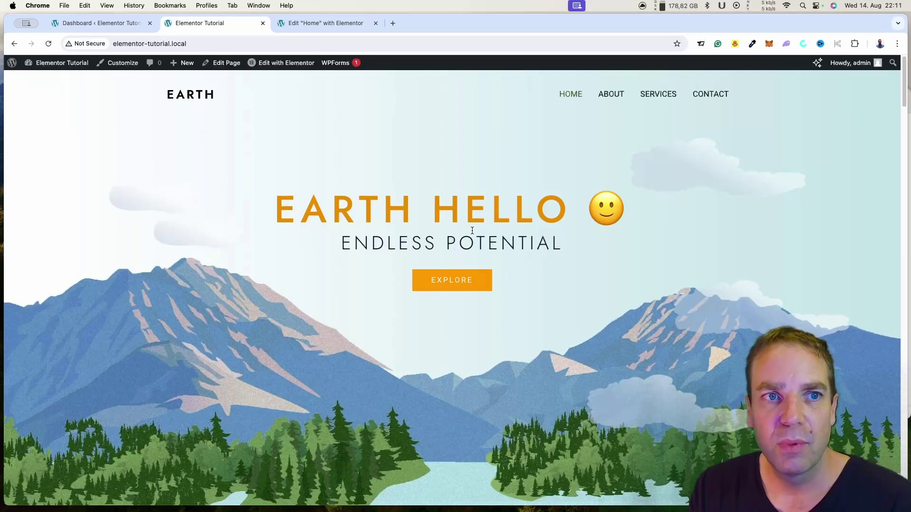
left_click(122, 29)
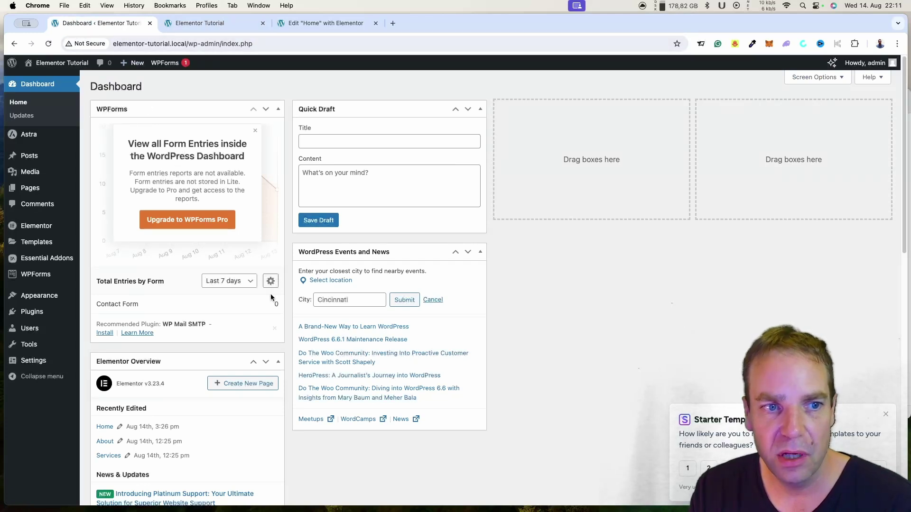
Go to Elementor > Settings and show the Integrations tab with the Google Maps Embed API key field.
mouse_move(39, 227)
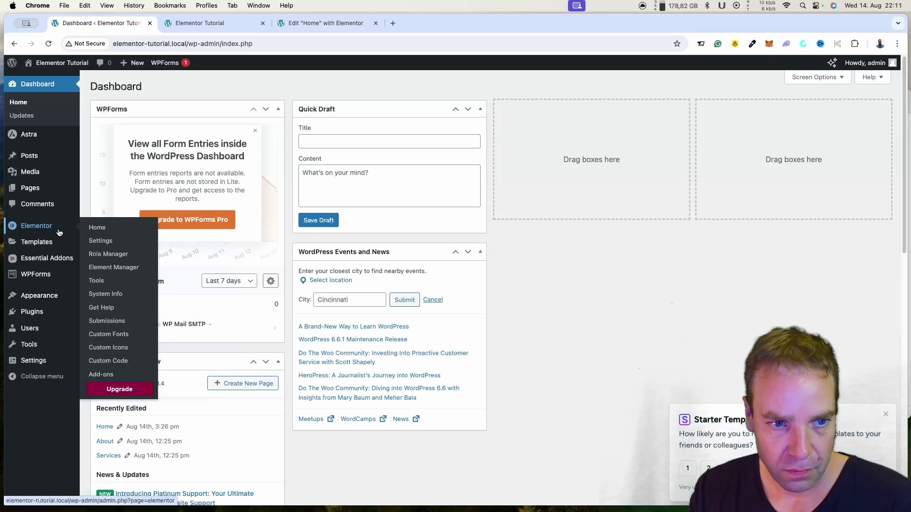
left_click(109, 242)
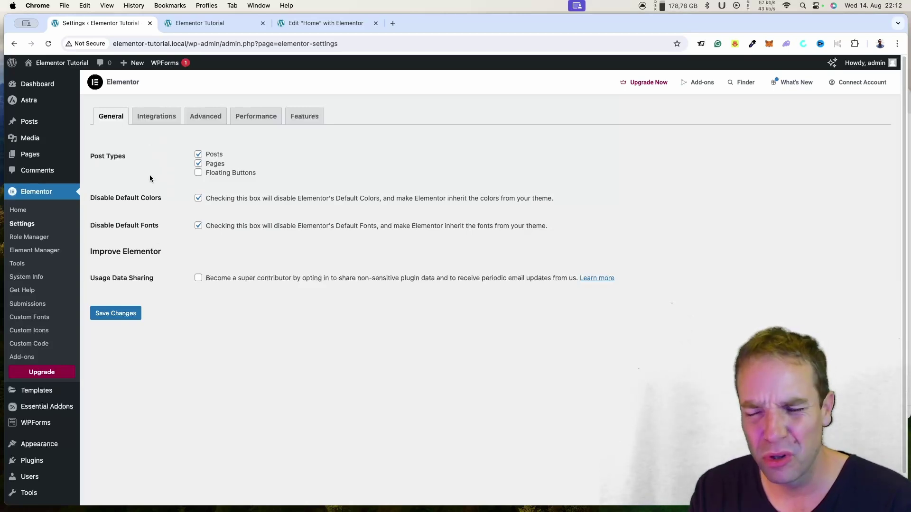
left_click(141, 120)
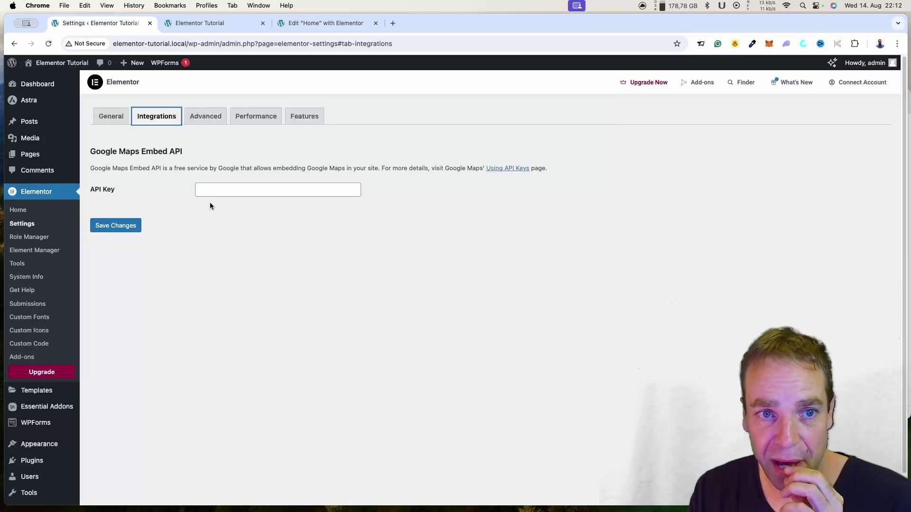
Look over Elementor's Advanced settings, then switch to the Performance settings.
left_click(204, 122)
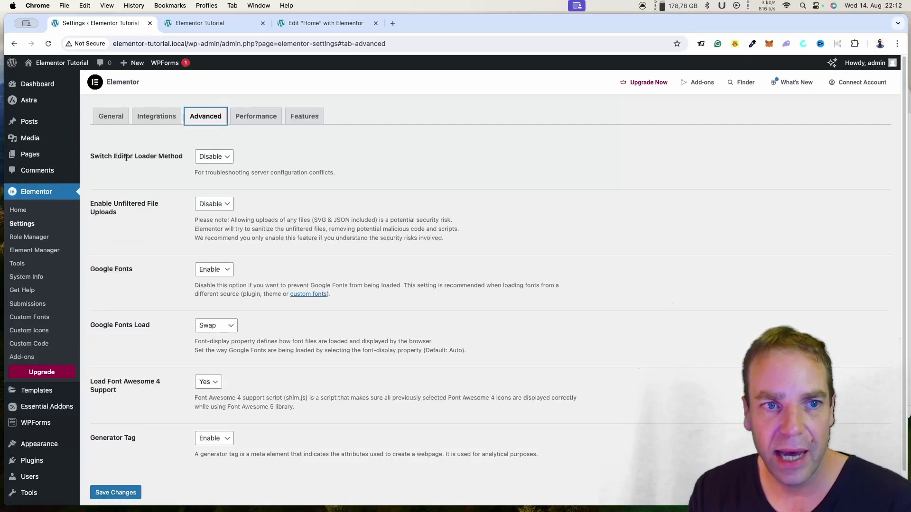
left_click(221, 156)
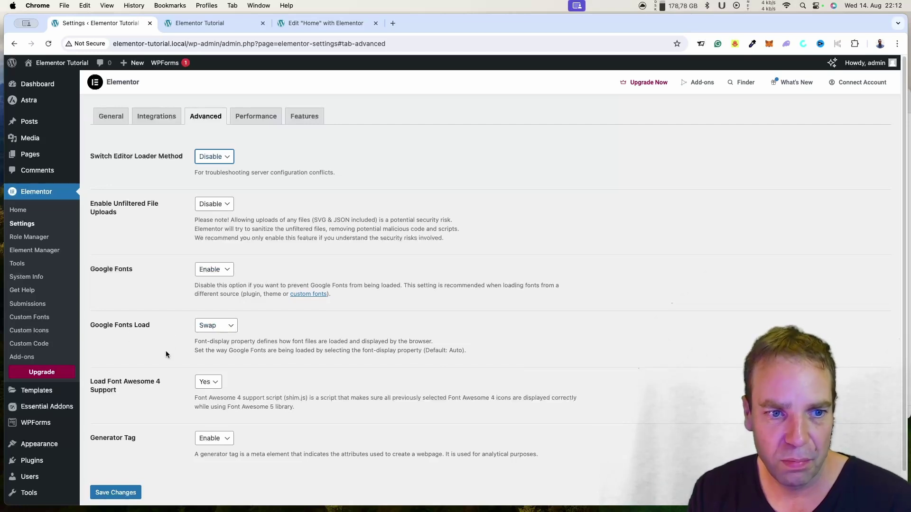
scroll(163, 362, "down", 1)
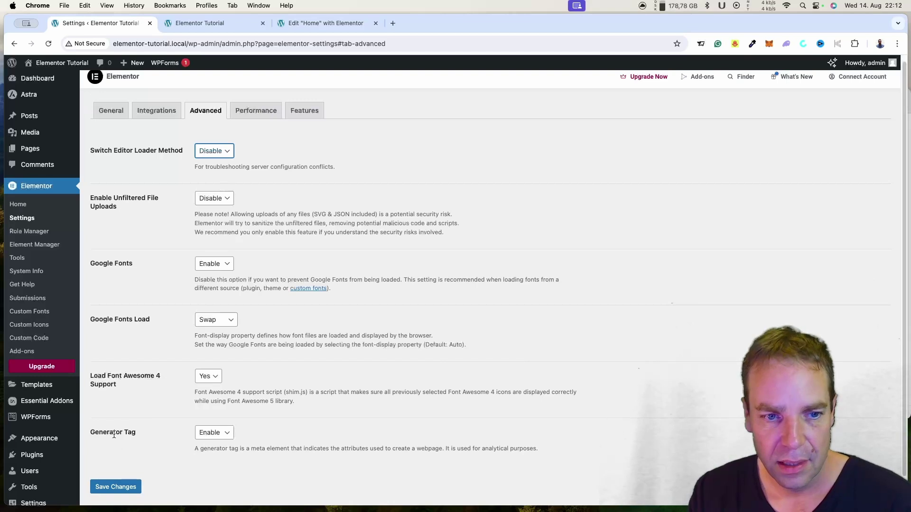
scroll(134, 393, "up", 1)
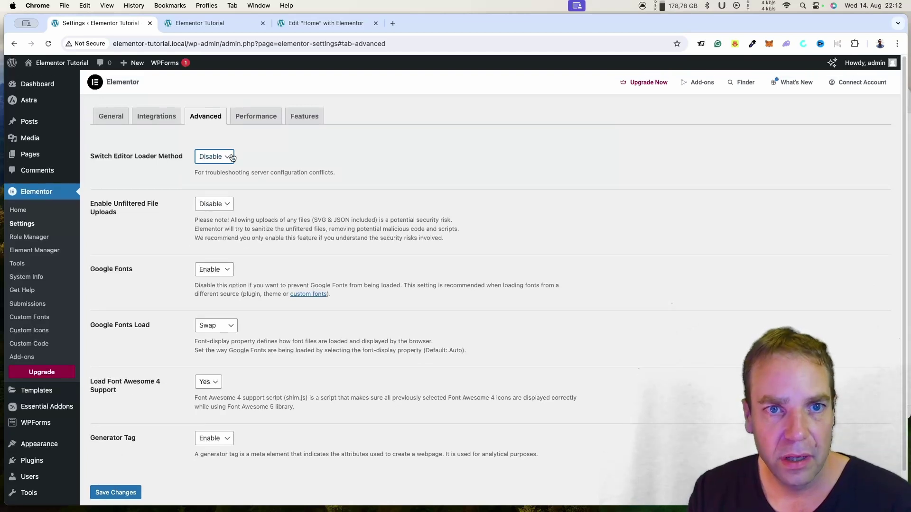
left_click(252, 124)
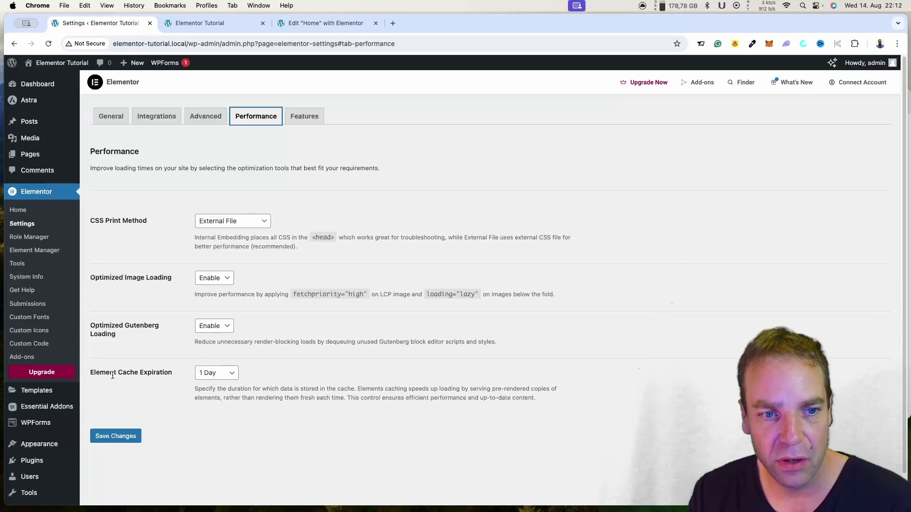
Change Element Cache Expiration from 1 Day to 1 Hour and go to the Features tab.
left_click(216, 373)
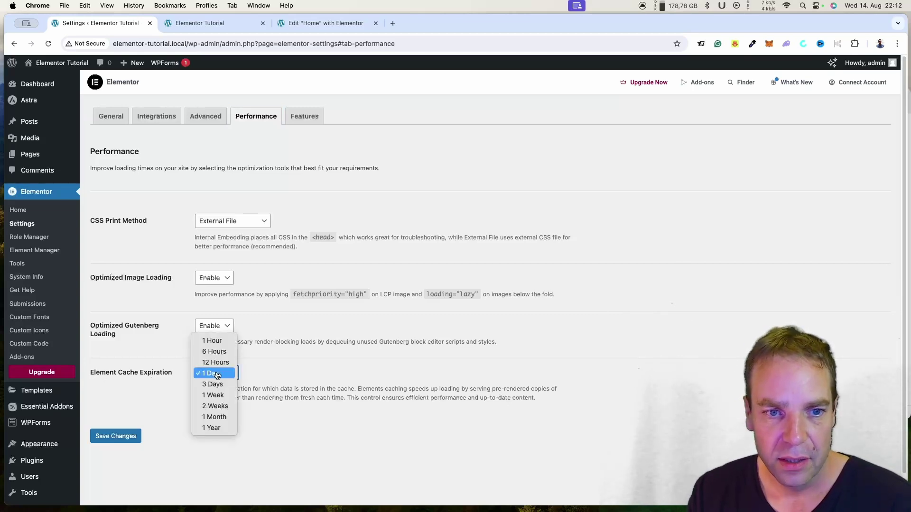
left_click(217, 342)
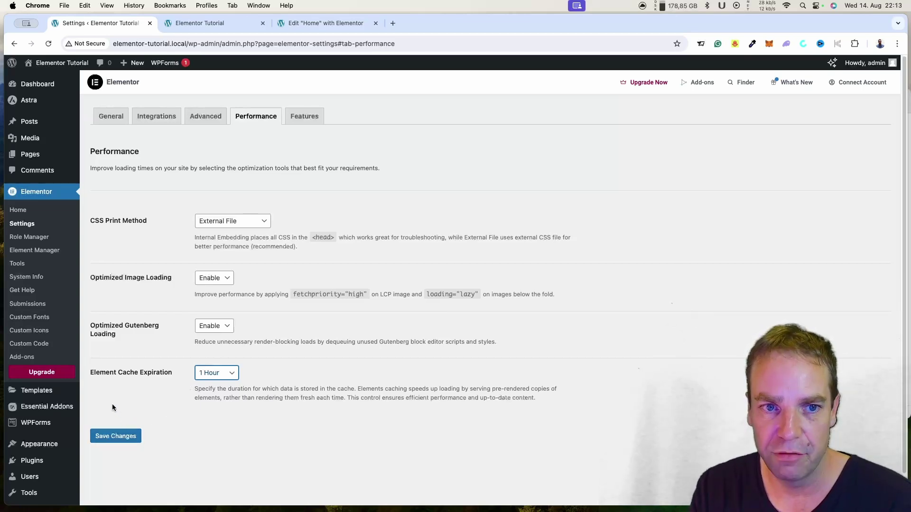
left_click(315, 124)
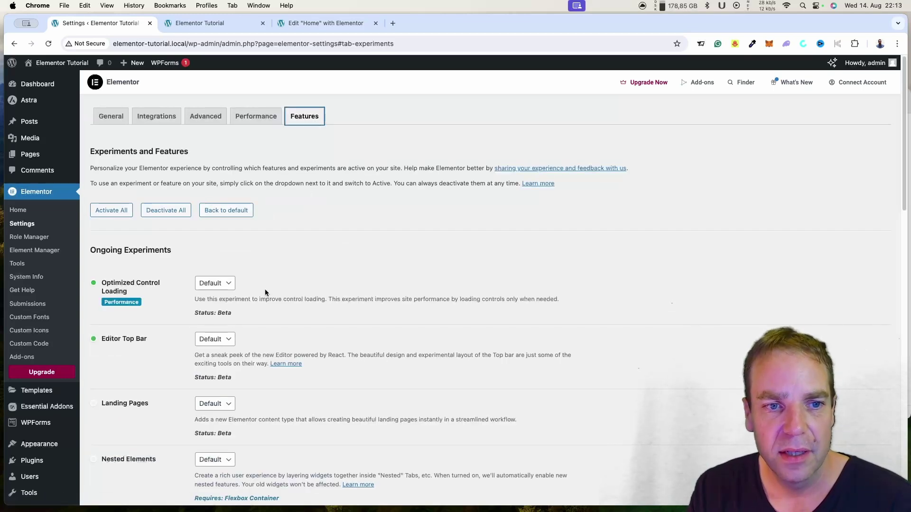
scroll(157, 311, "down", 1)
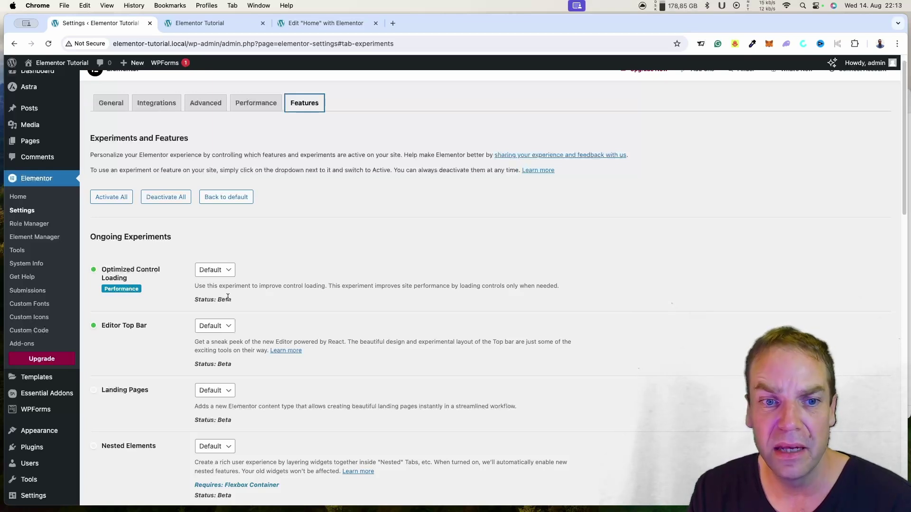
left_click_drag(236, 300, 200, 299)
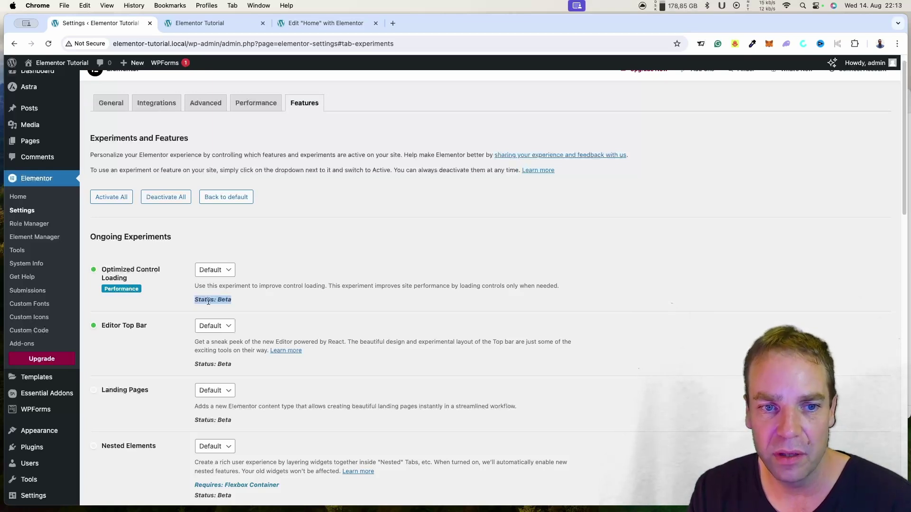
left_click(218, 300)
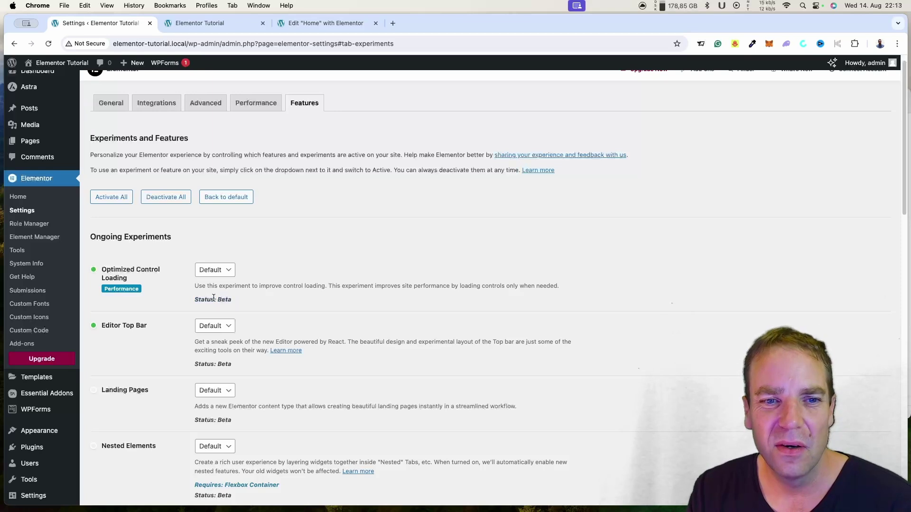
left_click(215, 271)
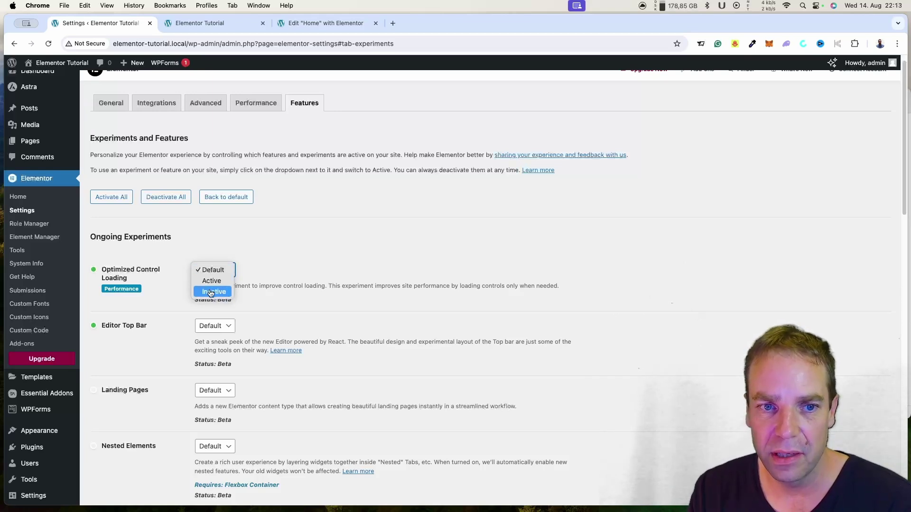
left_click(166, 290)
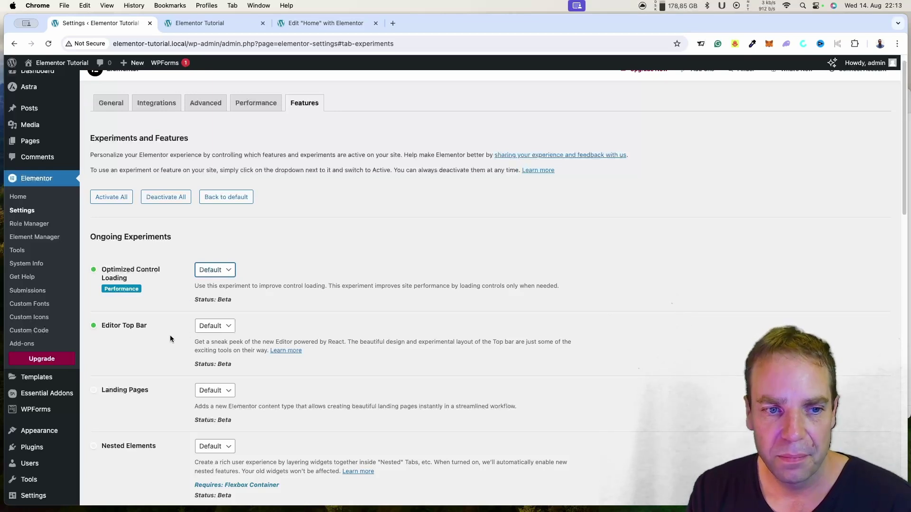
scroll(171, 337, "down", 3)
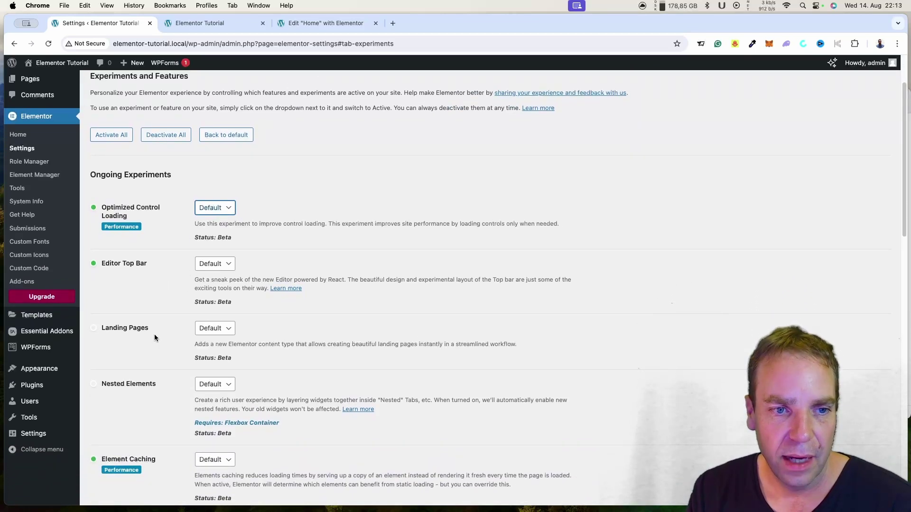
scroll(155, 334, "down", 2)
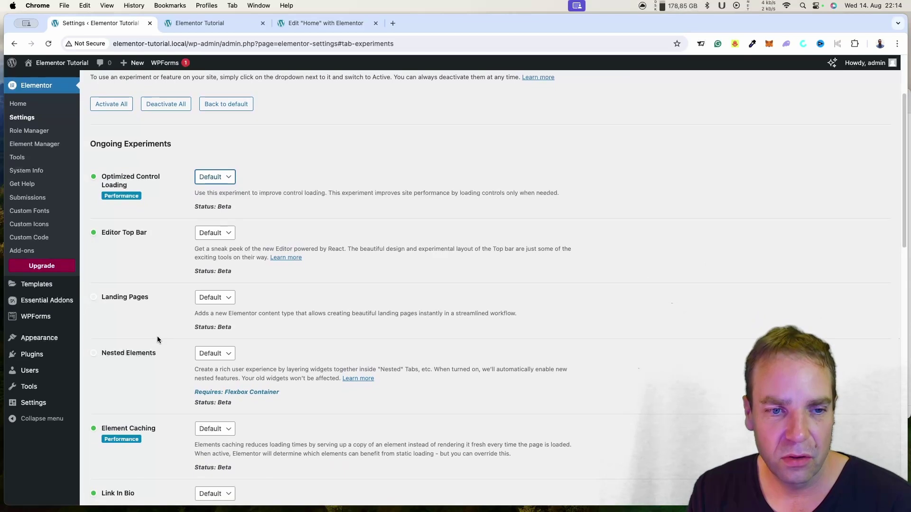
scroll(159, 338, "down", 6)
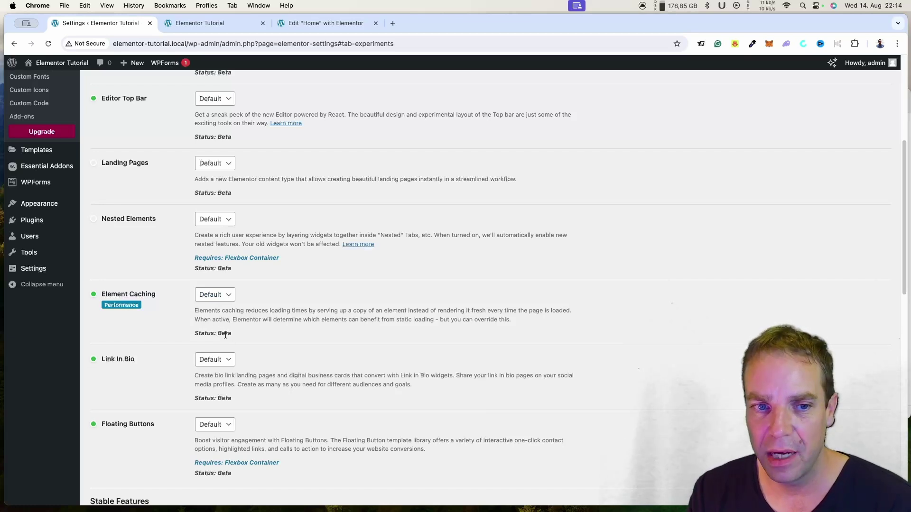
left_click(214, 25)
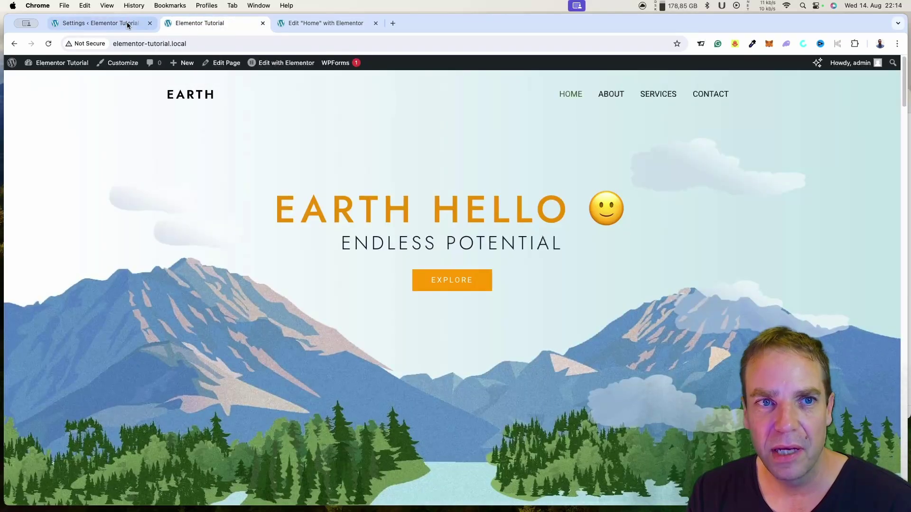
left_click(96, 26)
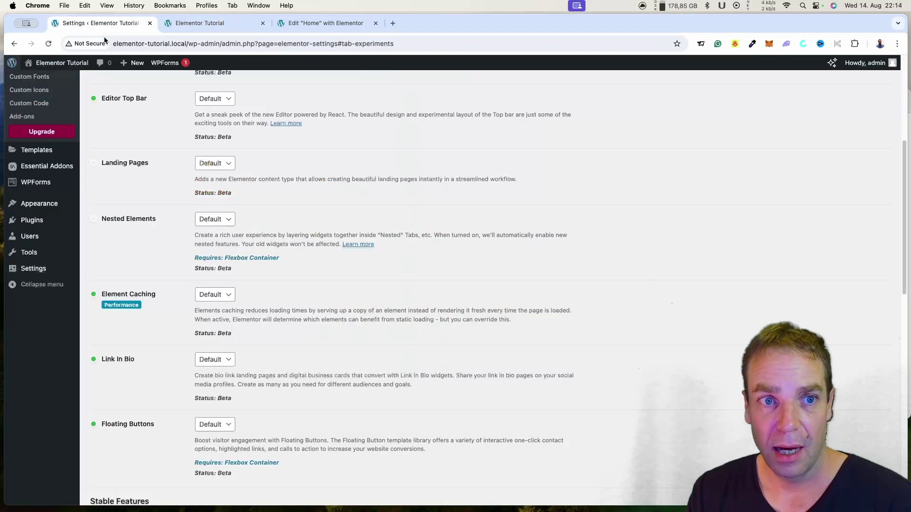
left_click(213, 295)
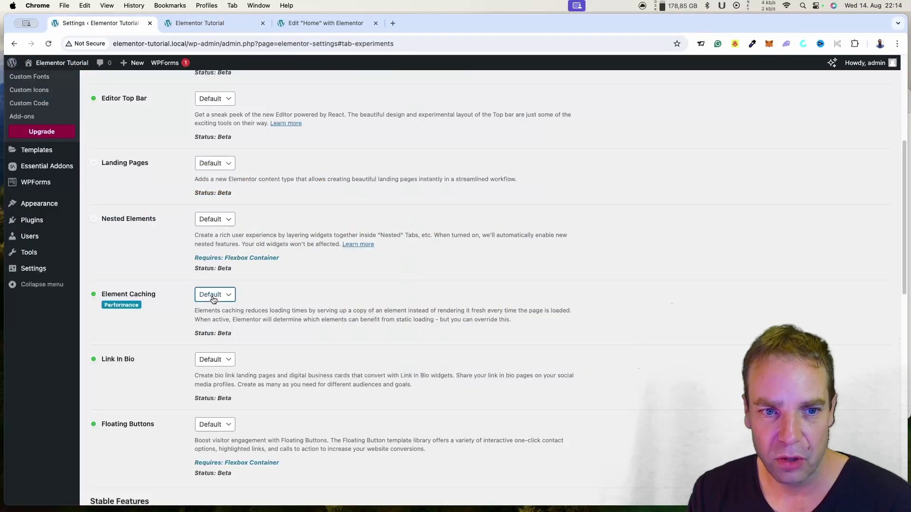
left_click(181, 293)
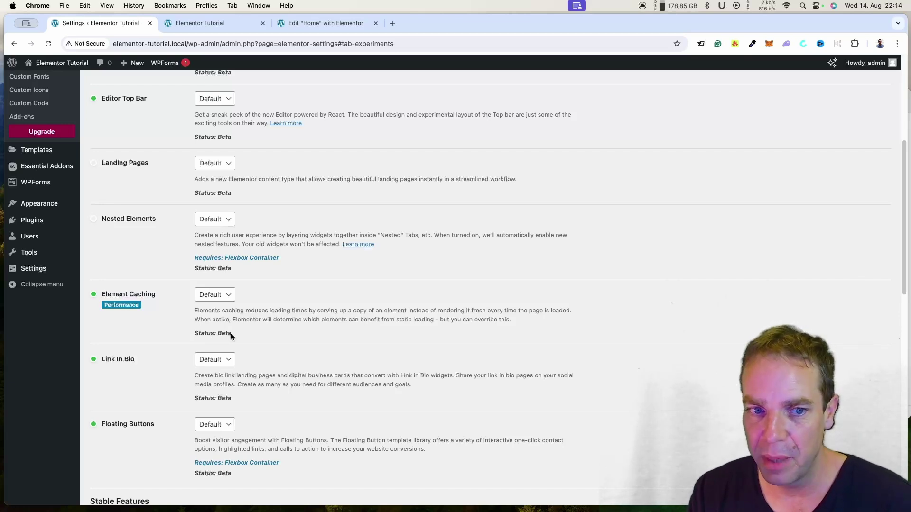
scroll(194, 342, "down", 1)
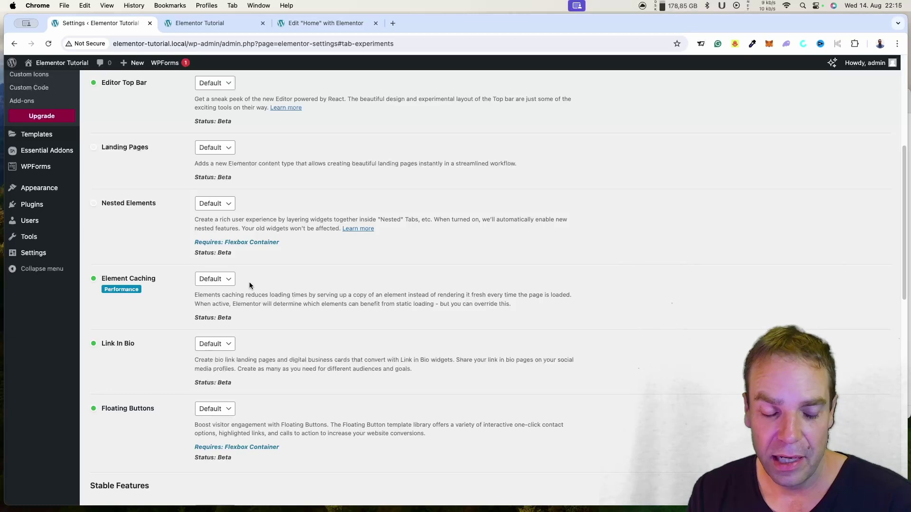
Switch the Build with AI experiment to Inactive and save the Features settings.
scroll(250, 285, "down", 5)
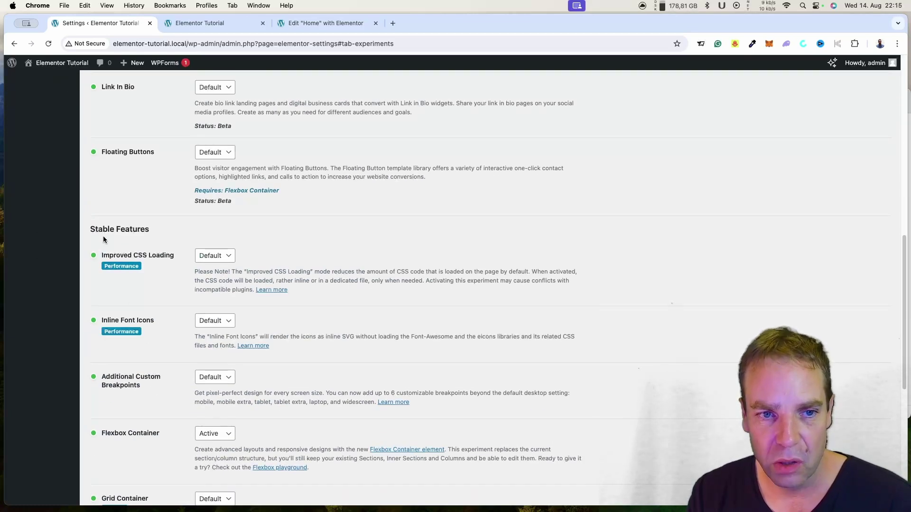
scroll(198, 289, "down", 2)
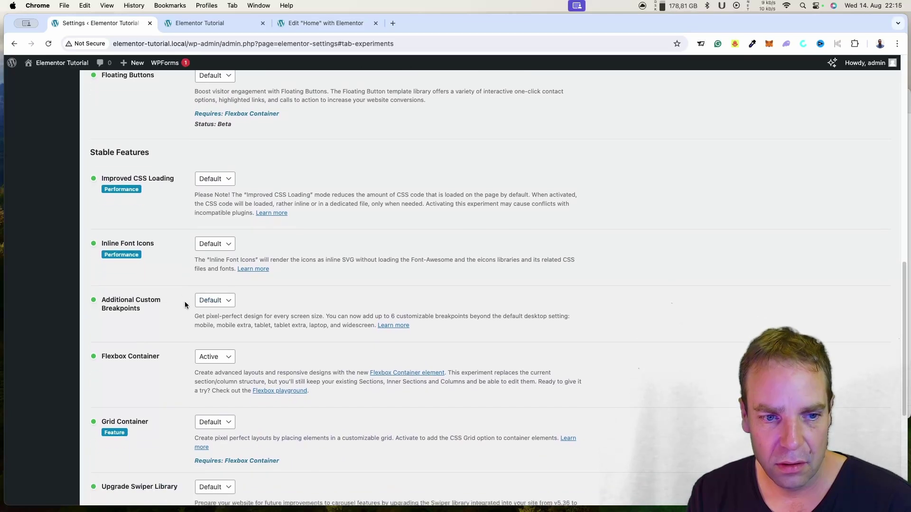
scroll(185, 304, "down", 4)
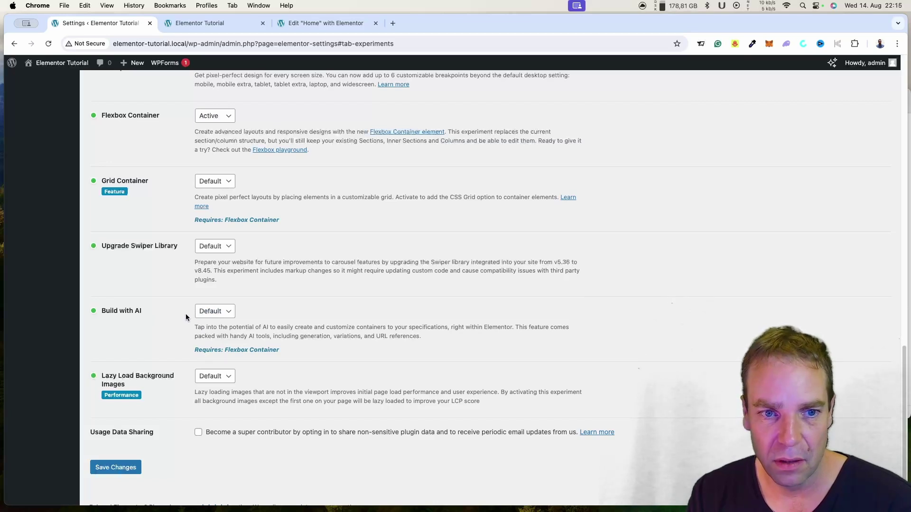
left_click(213, 312)
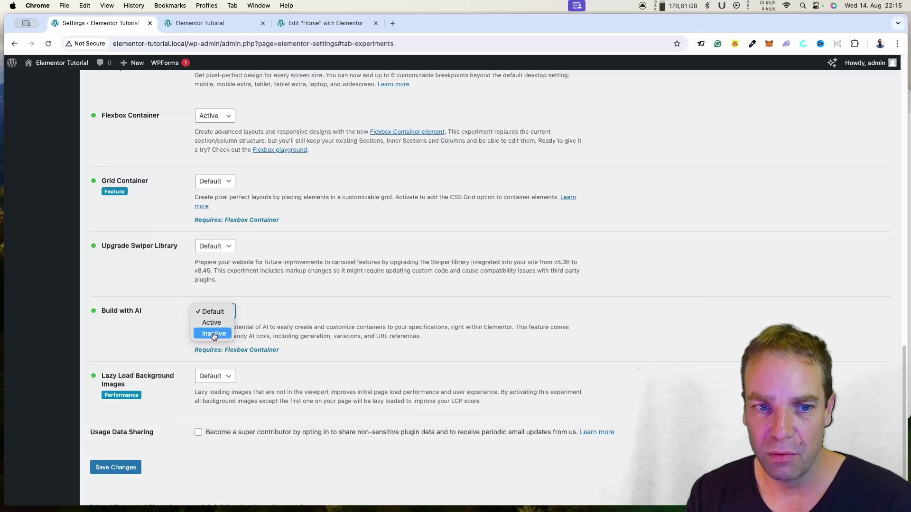
left_click(178, 327)
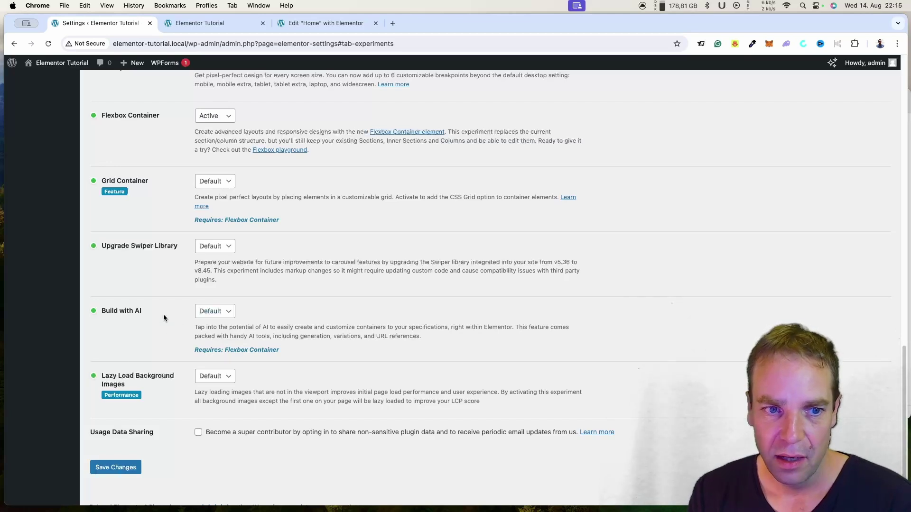
left_click(215, 311)
left_click(224, 334)
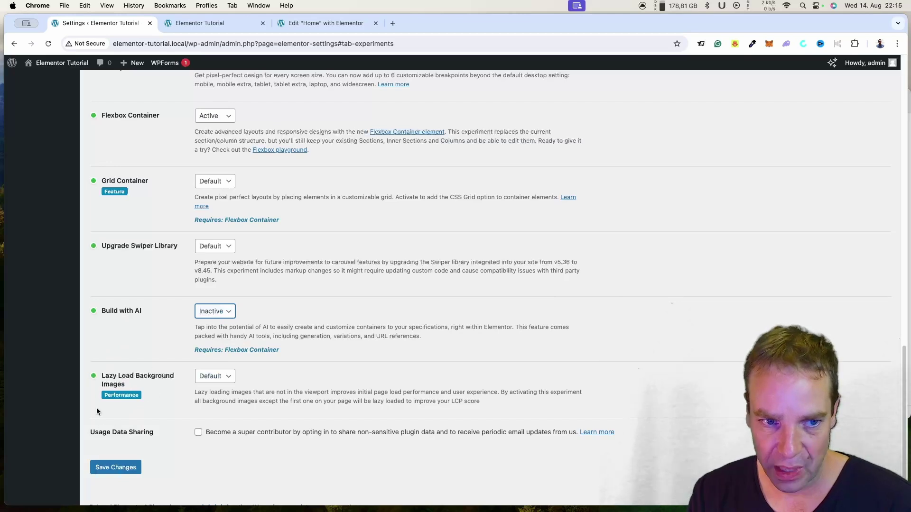
left_click(131, 467)
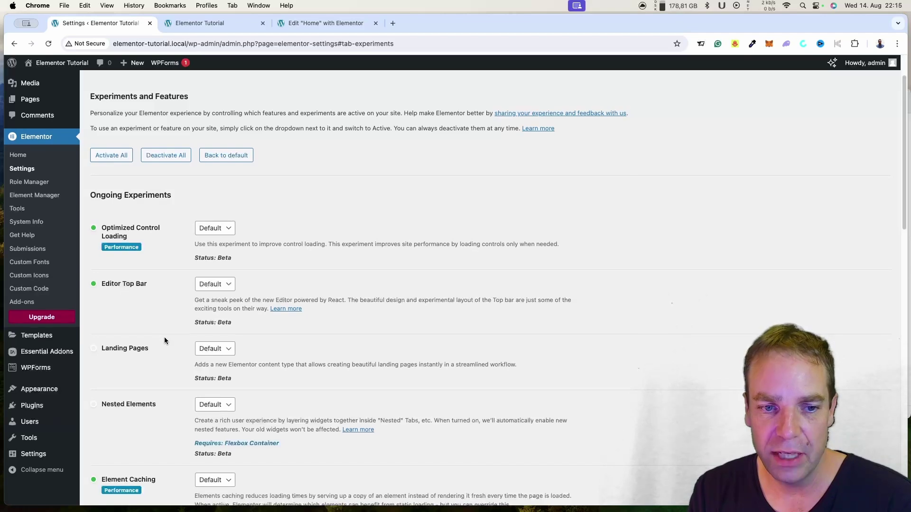
scroll(164, 337, "down", 5)
scroll(165, 340, "up", 5)
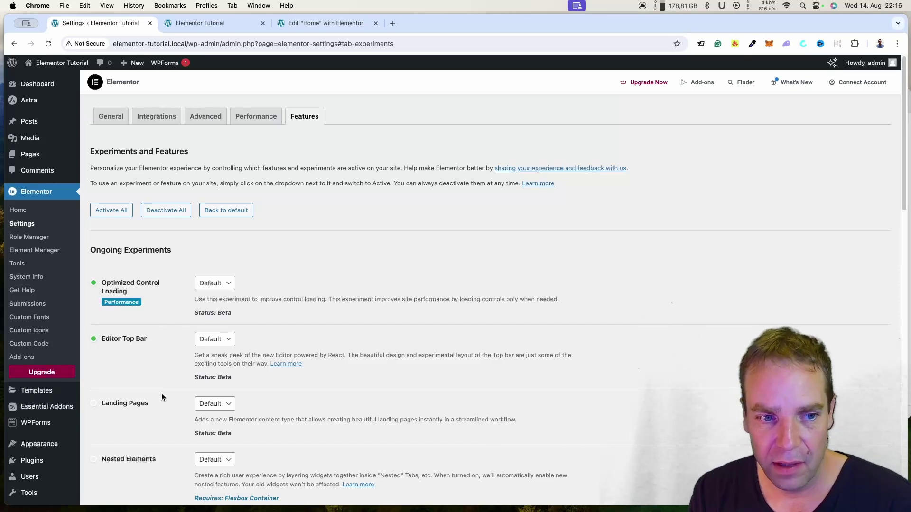
Enable auto-updates for Elementor, Essential Addons, Starter Templates and WPForms Lite in Installed Plugins.
left_click(39, 464)
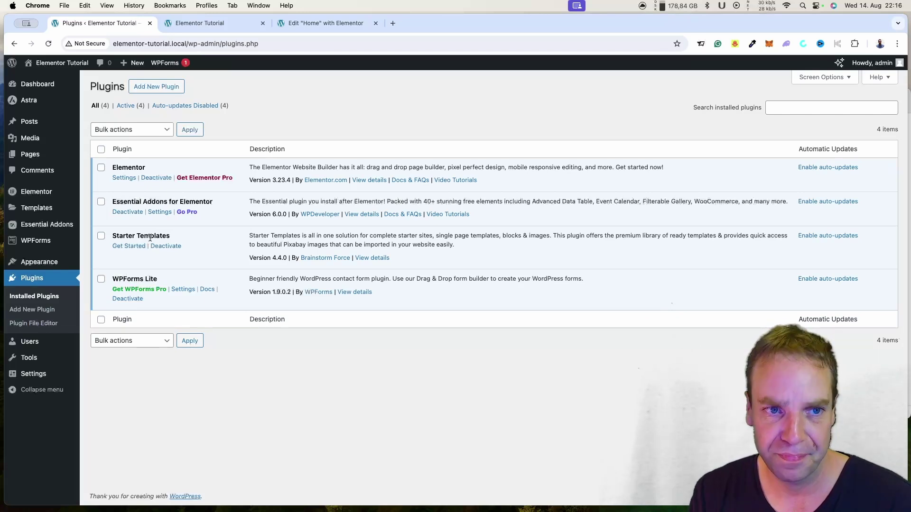
left_click(812, 168)
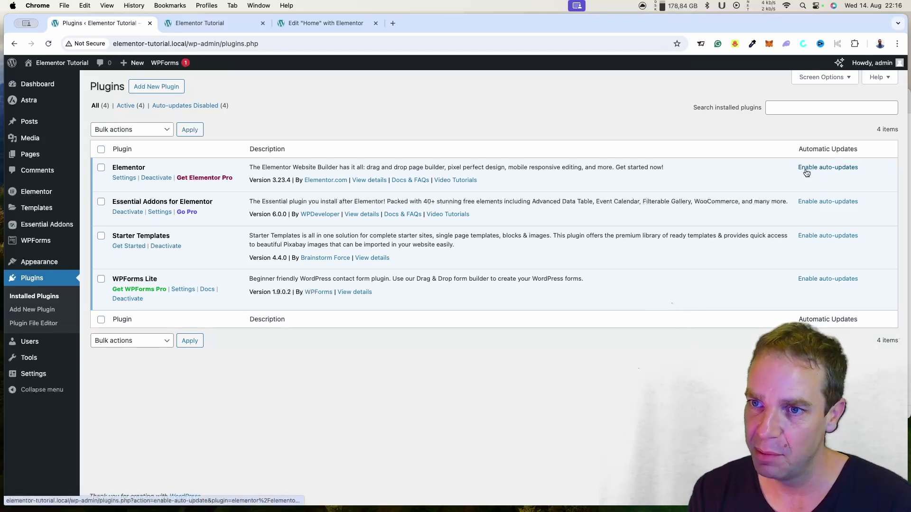
left_click(820, 202)
left_click(819, 235)
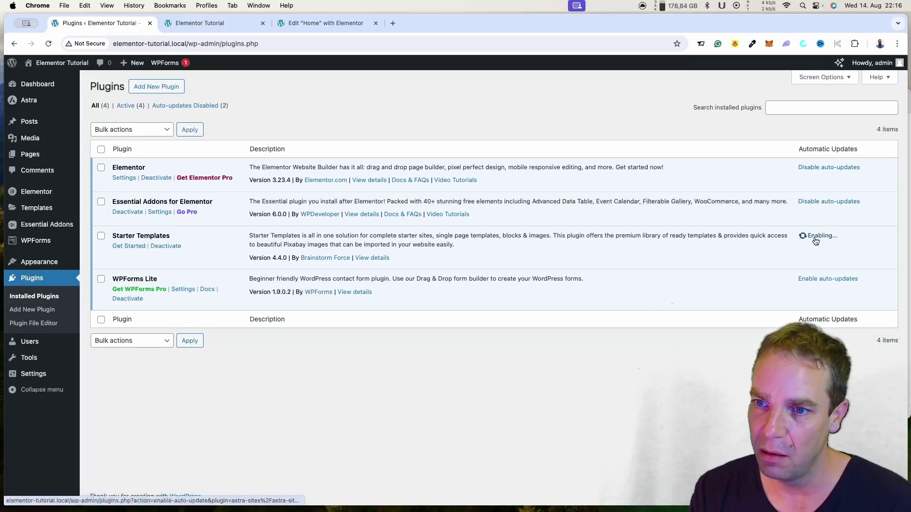
left_click(819, 278)
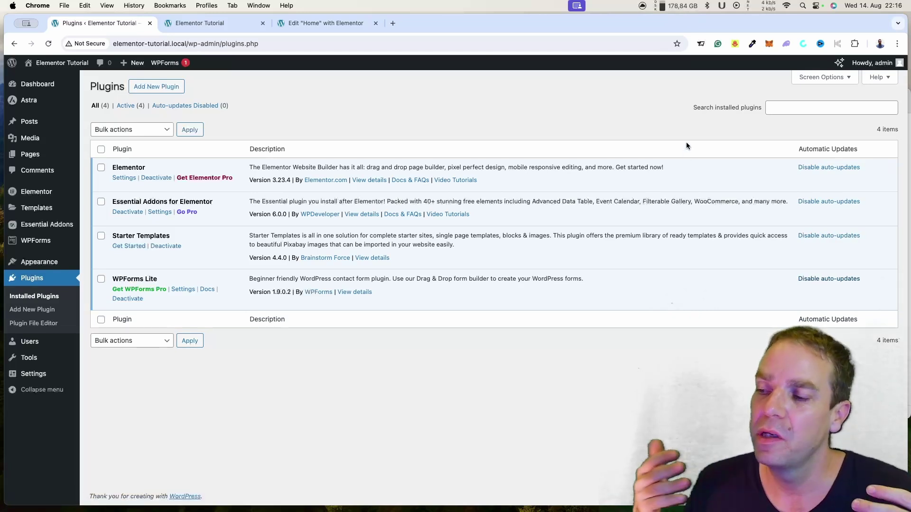